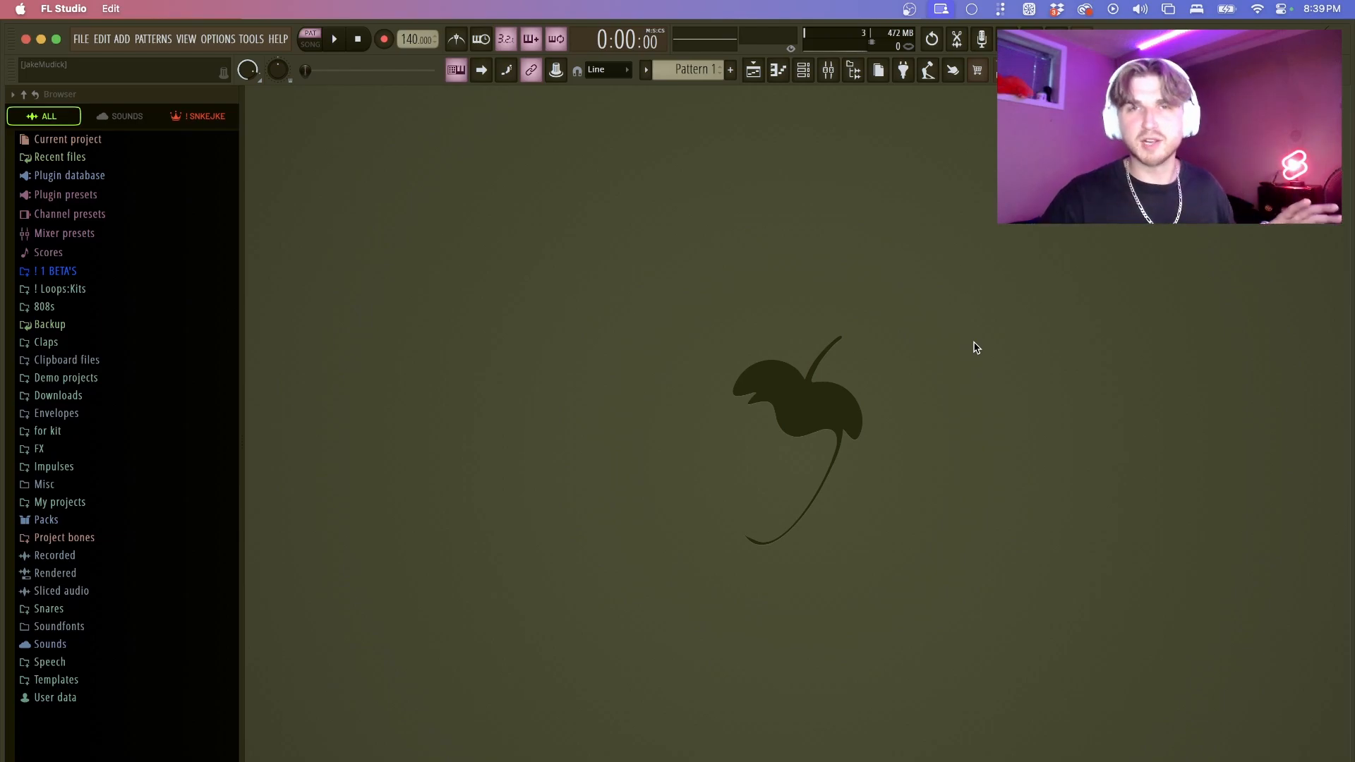
# - Switch to Safari and look through the kit's description, the customer reviews and the other kits on the Kyber Kits page
pyautogui.click(1168, 756)
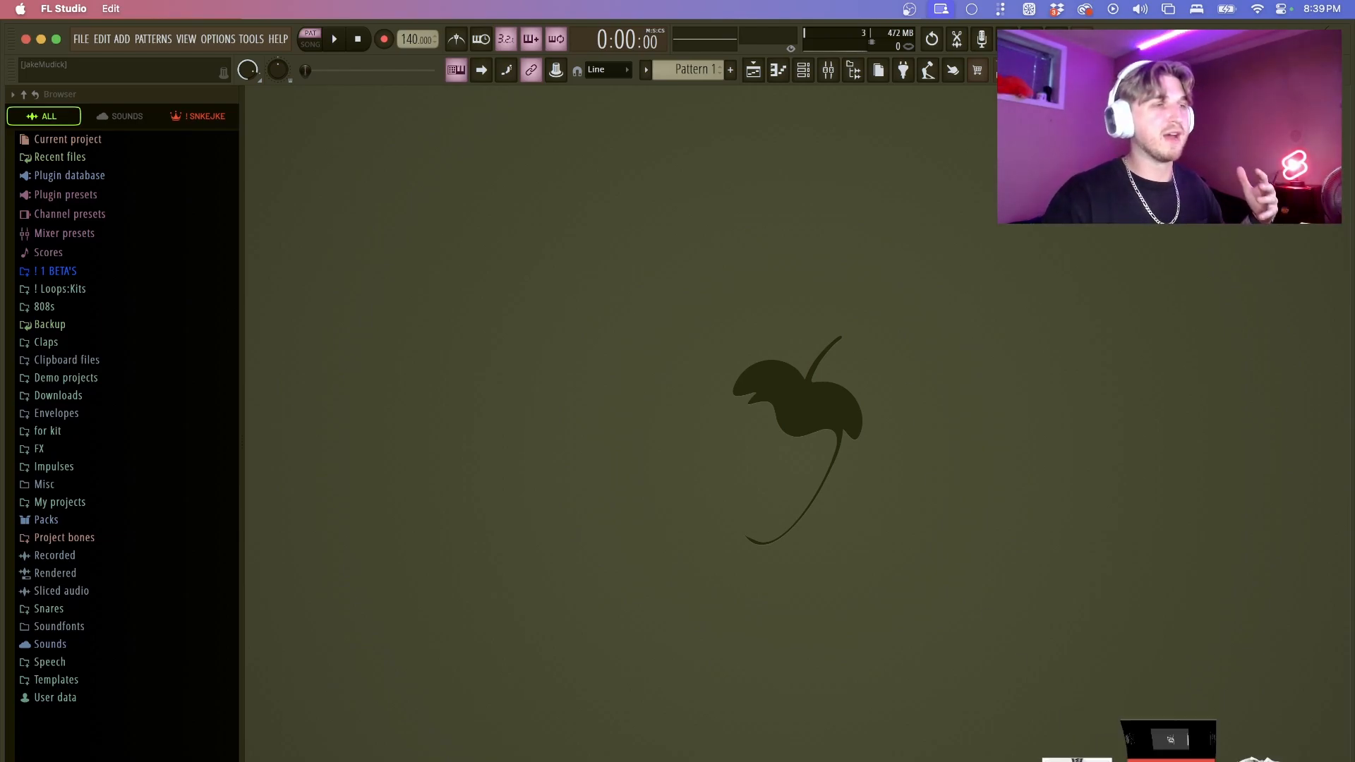
pyautogui.scroll(-20, 1045, 545)
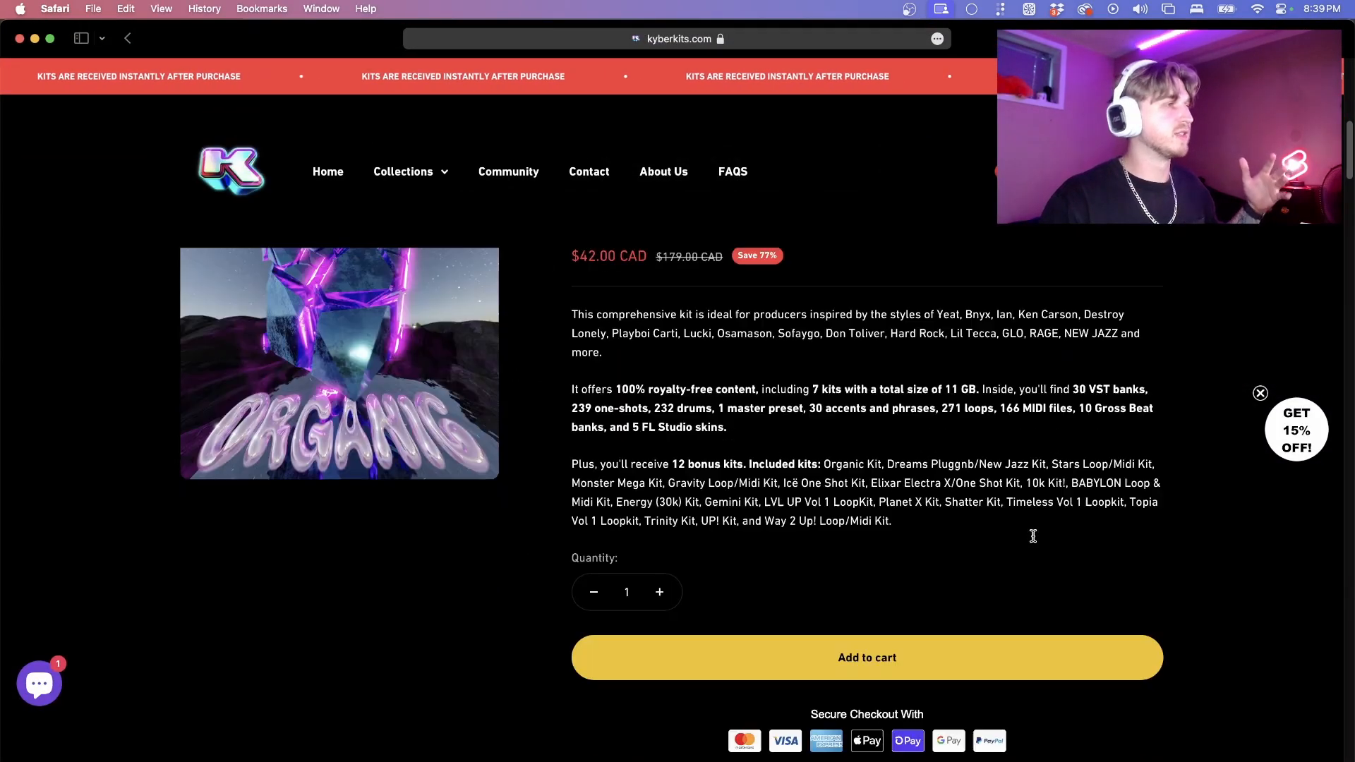
pyautogui.scroll(-15, 1031, 573)
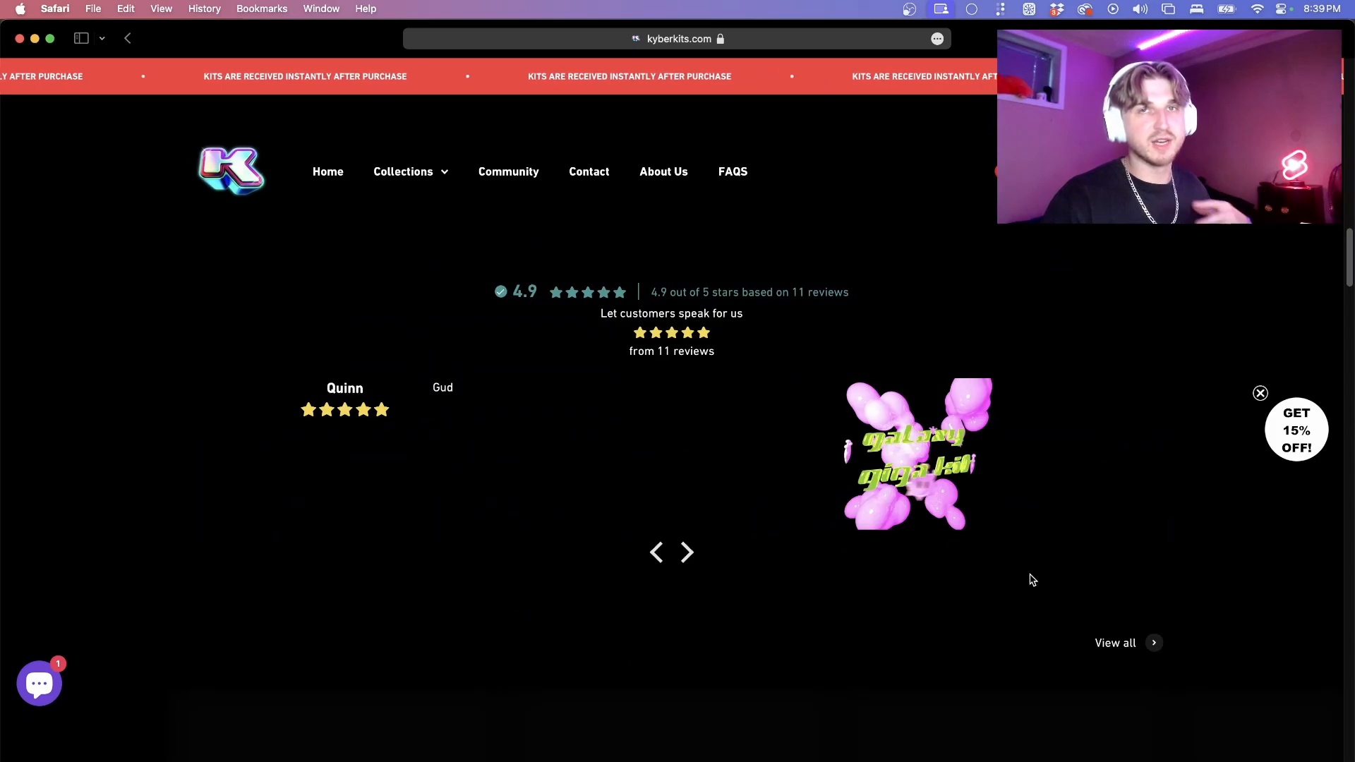
pyautogui.scroll(-8, 1030, 577)
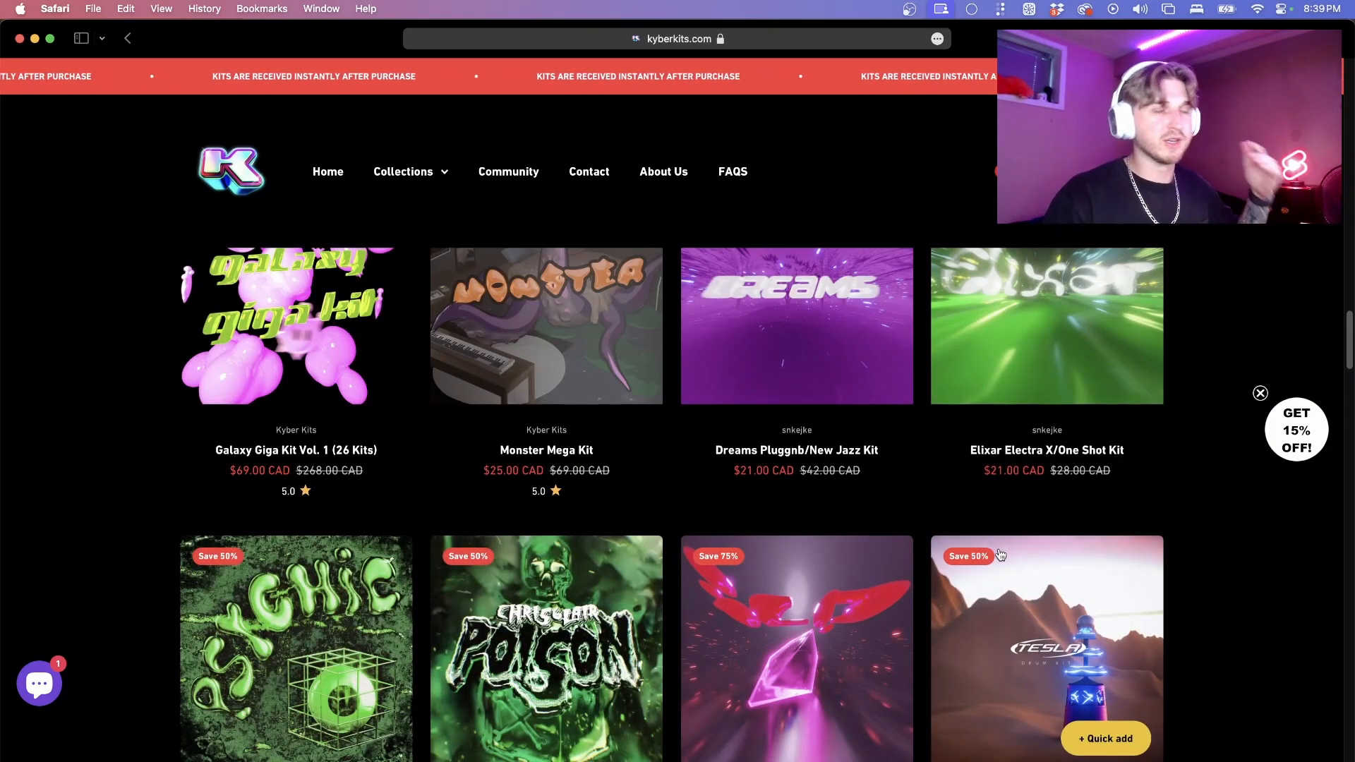
pyautogui.scroll(-6, 1000, 582)
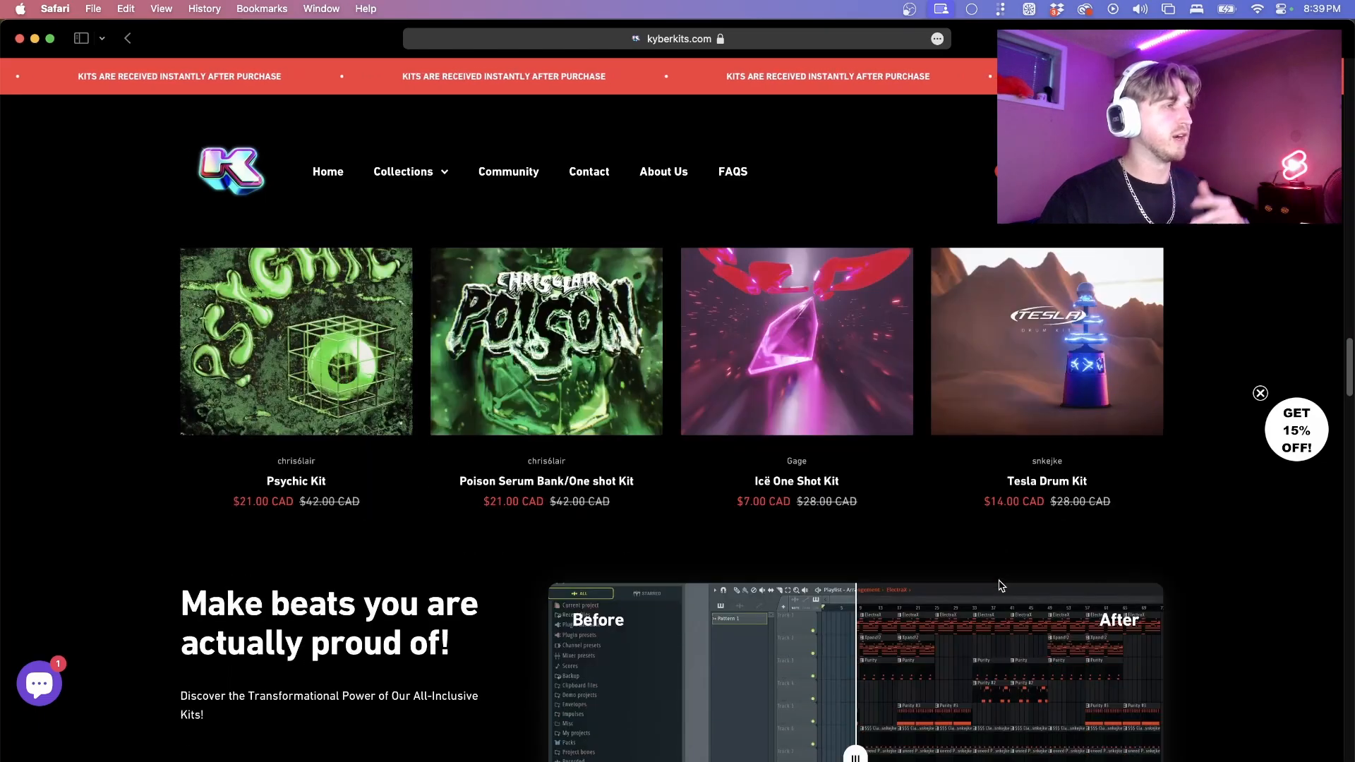
# - Open the Monster Mega Kit page and review its contents, complimentary kits and 15% discount offer
pyautogui.click(492, 399)
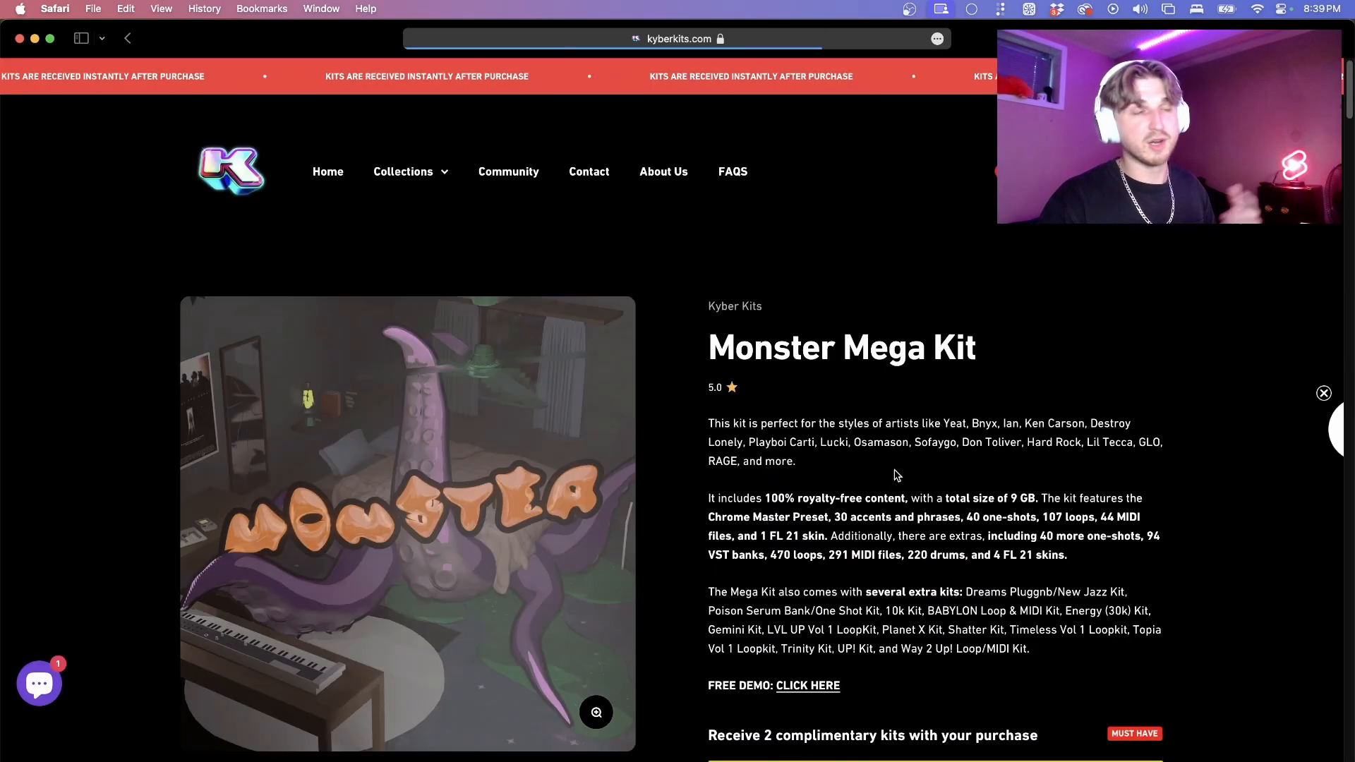
pyautogui.scroll(-6, 888, 494)
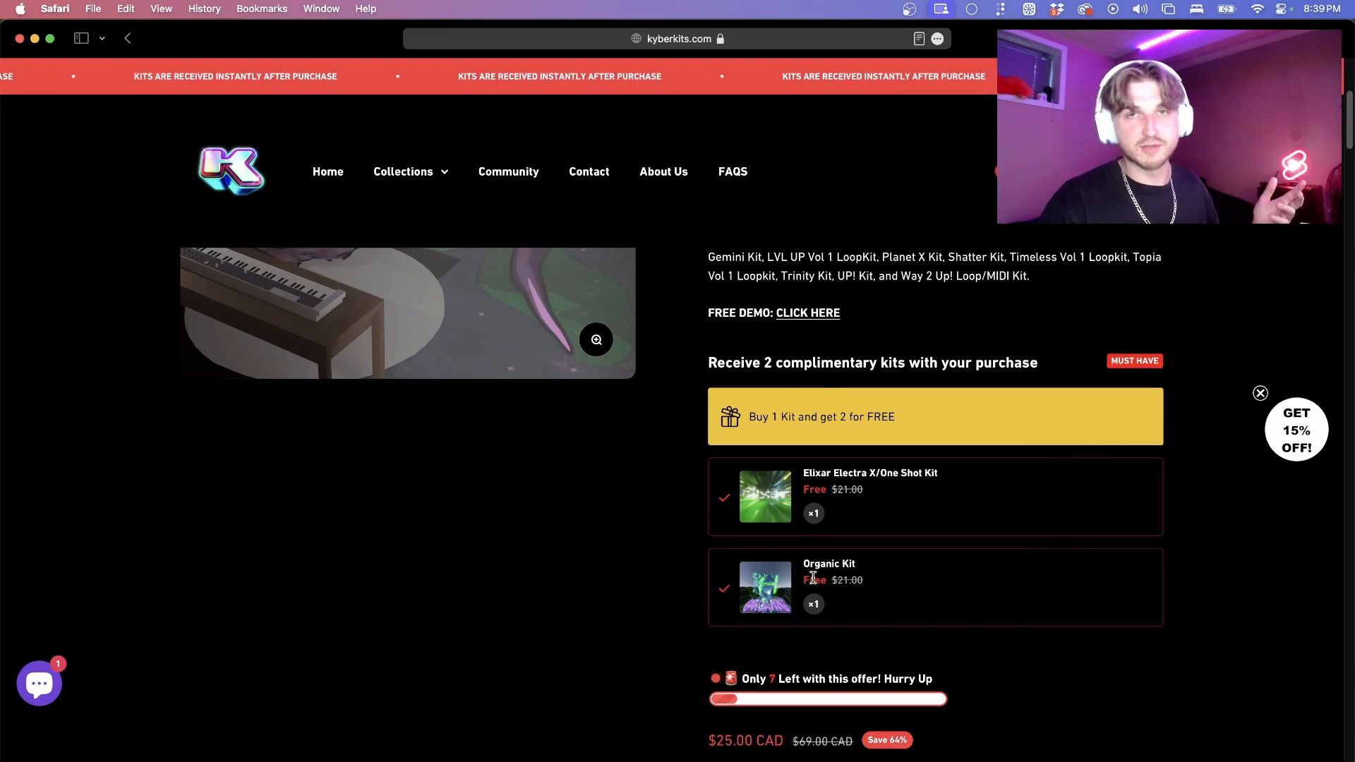
pyautogui.click(1279, 416)
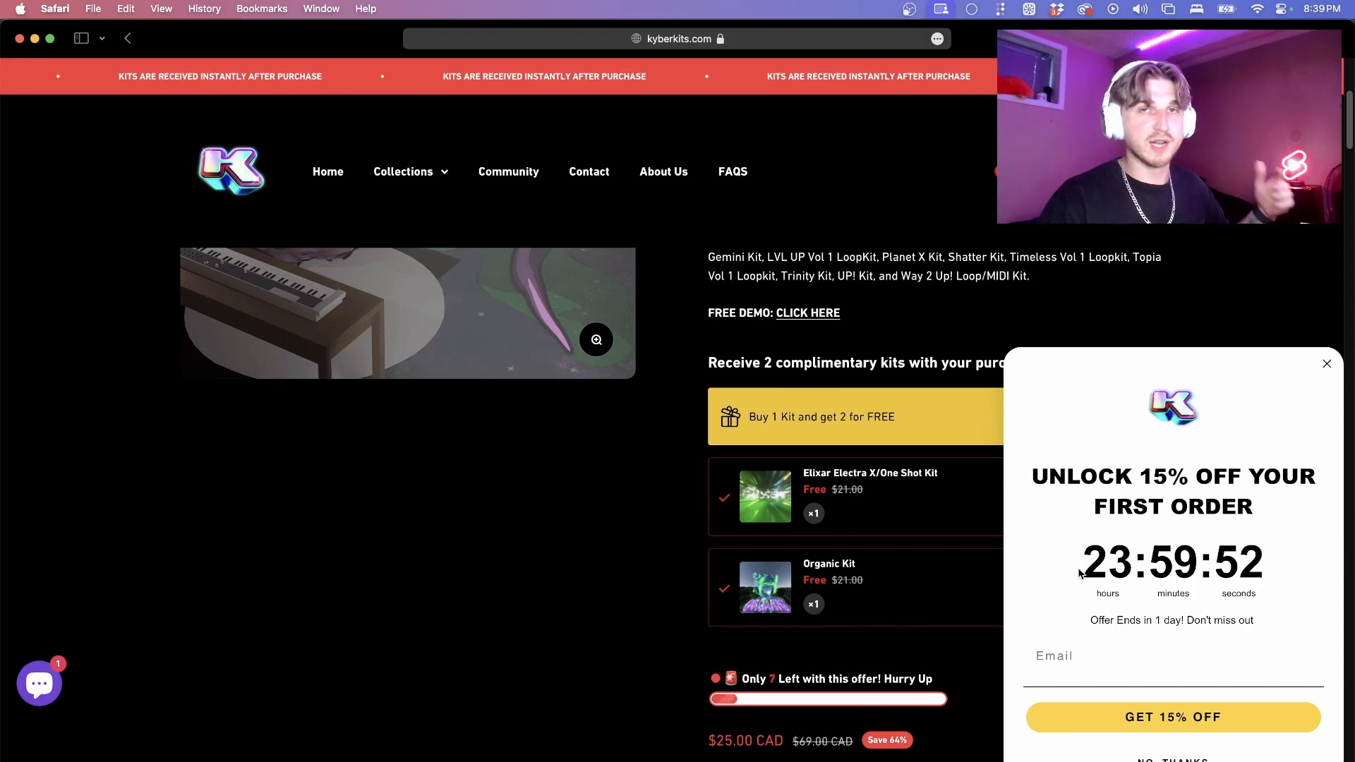
pyautogui.click(1326, 363)
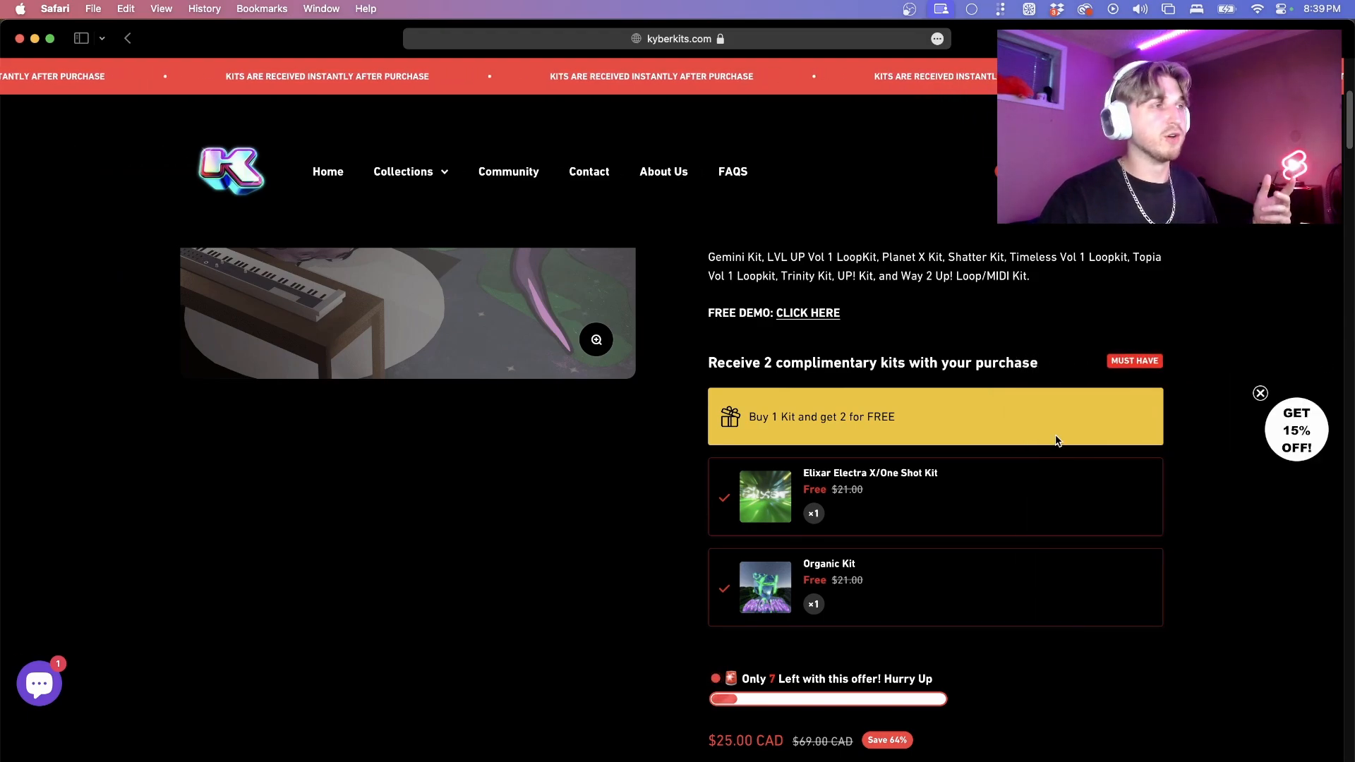
pyautogui.scroll(5, 1055, 442)
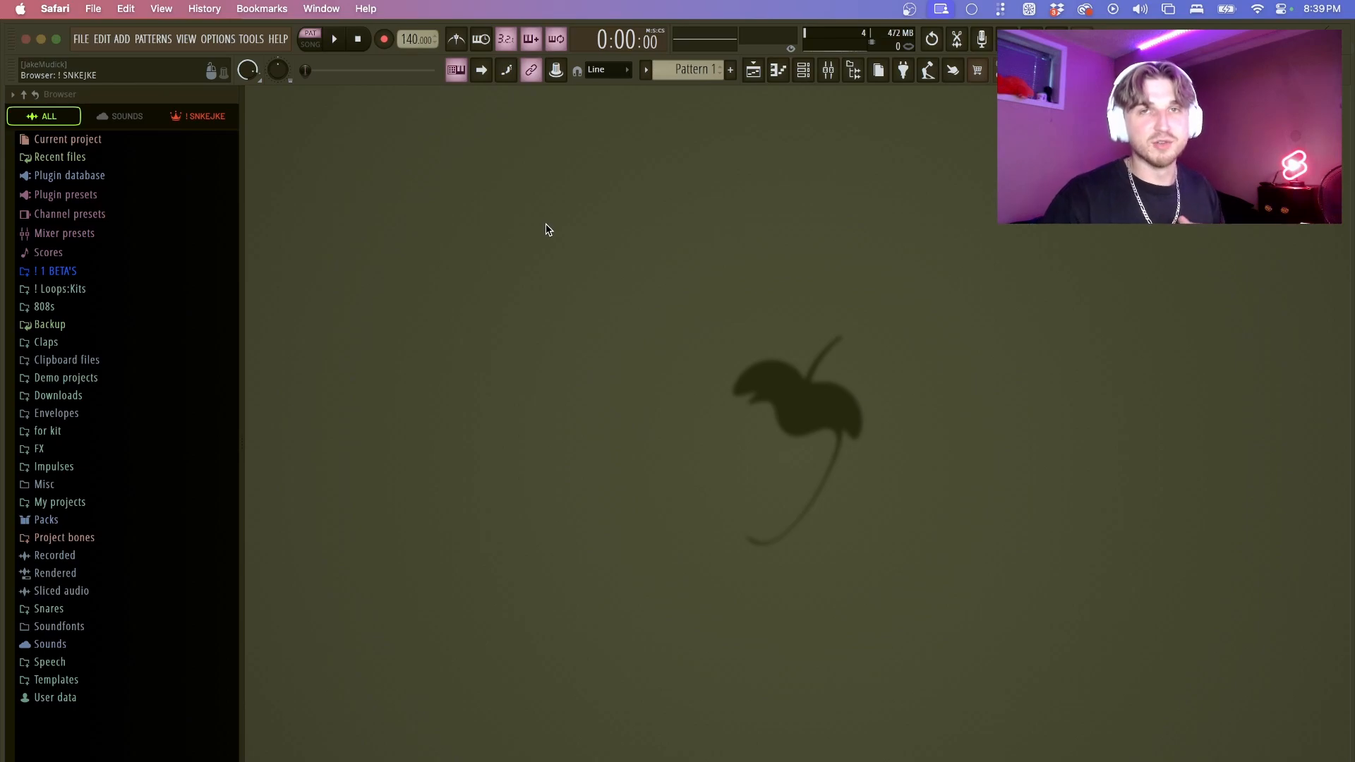
# - Switch back to FL Studio and view the browser's ! SNKEJKE section before returning to the full folder list
pyautogui.click(830, 452)
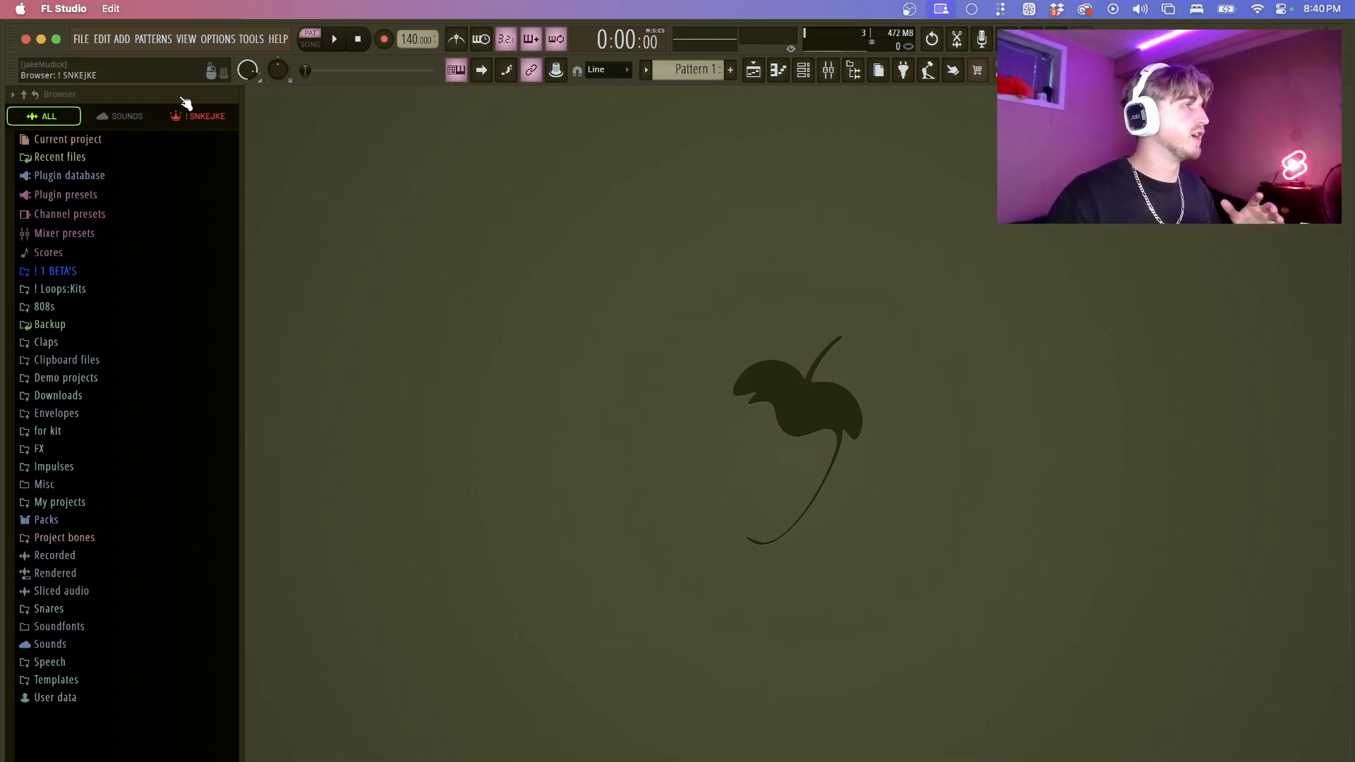
pyautogui.click(201, 118)
pyautogui.click(43, 116)
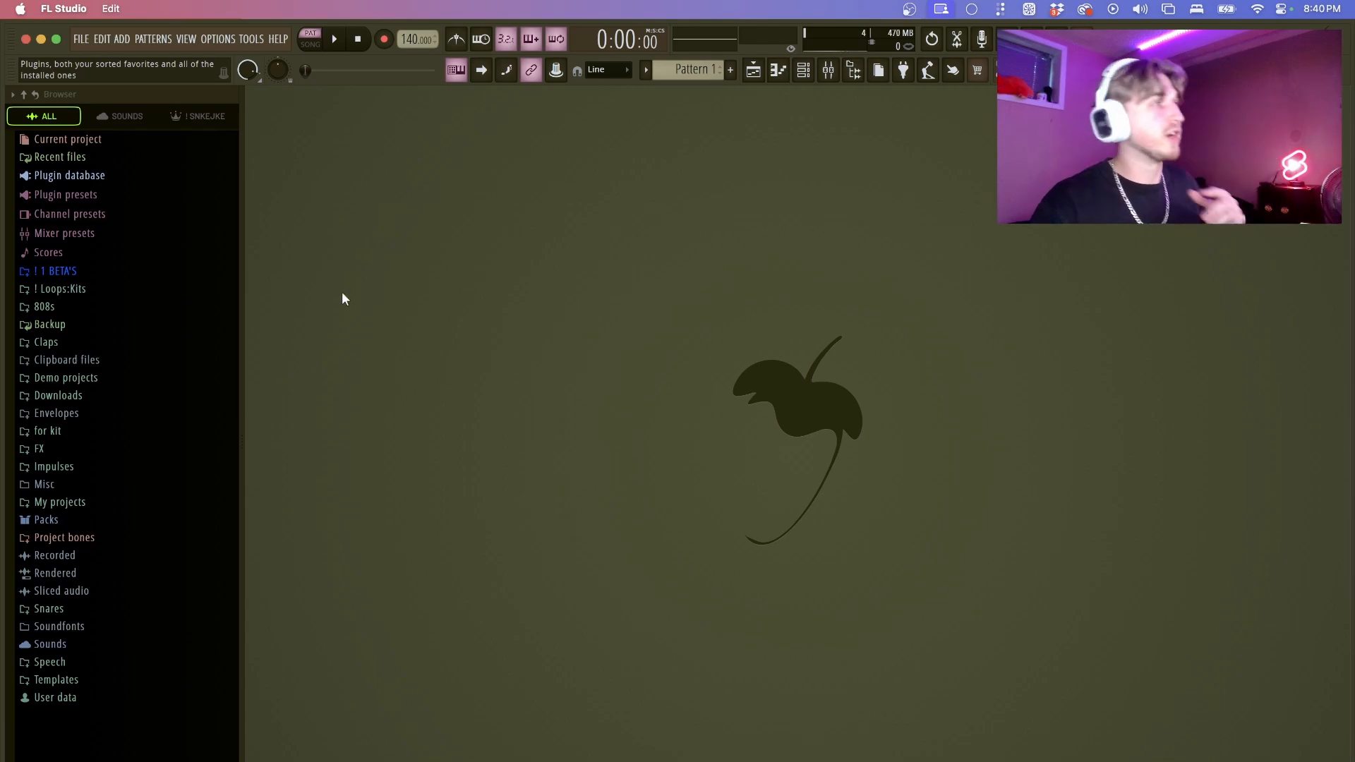
# - Examine the browser's extra search folders in the file settings and close the settings window
pyautogui.click(80, 41)
pyautogui.click(82, 40)
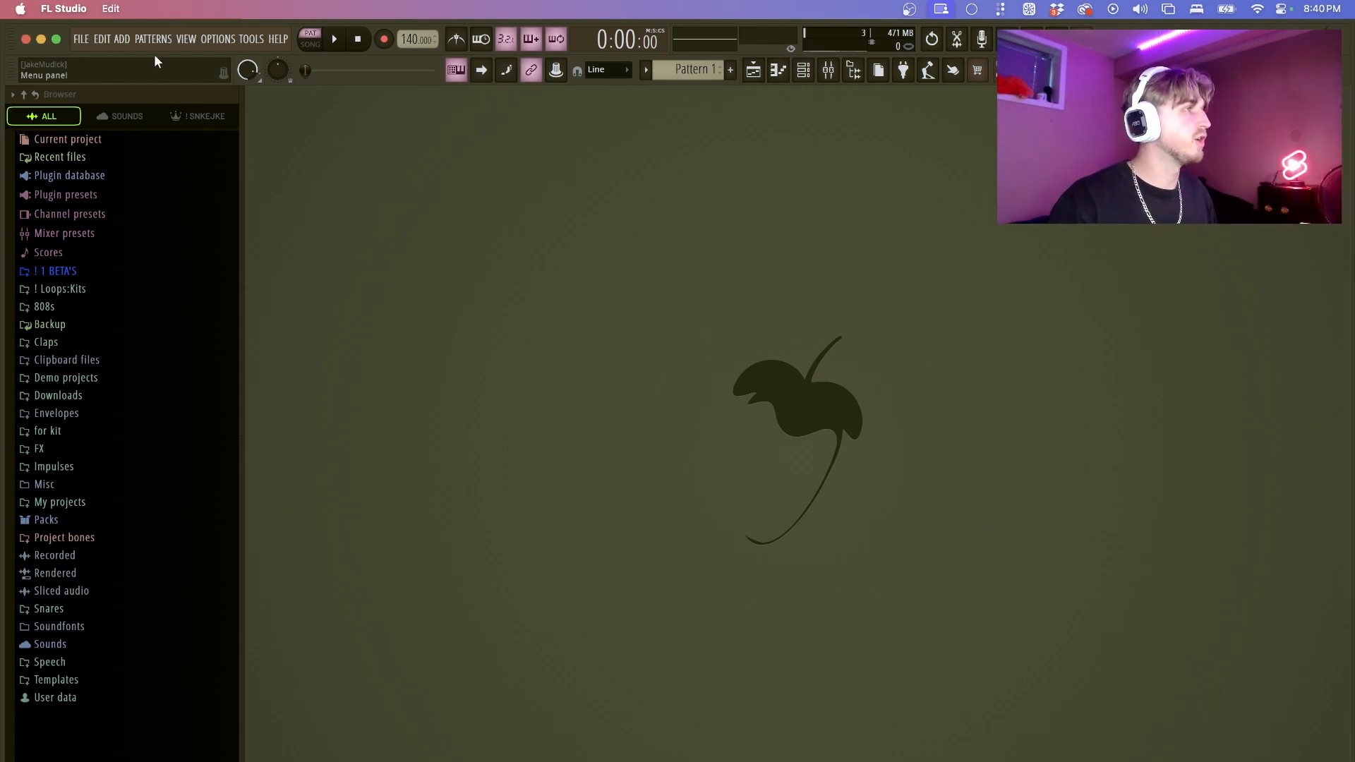
pyautogui.click(248, 39)
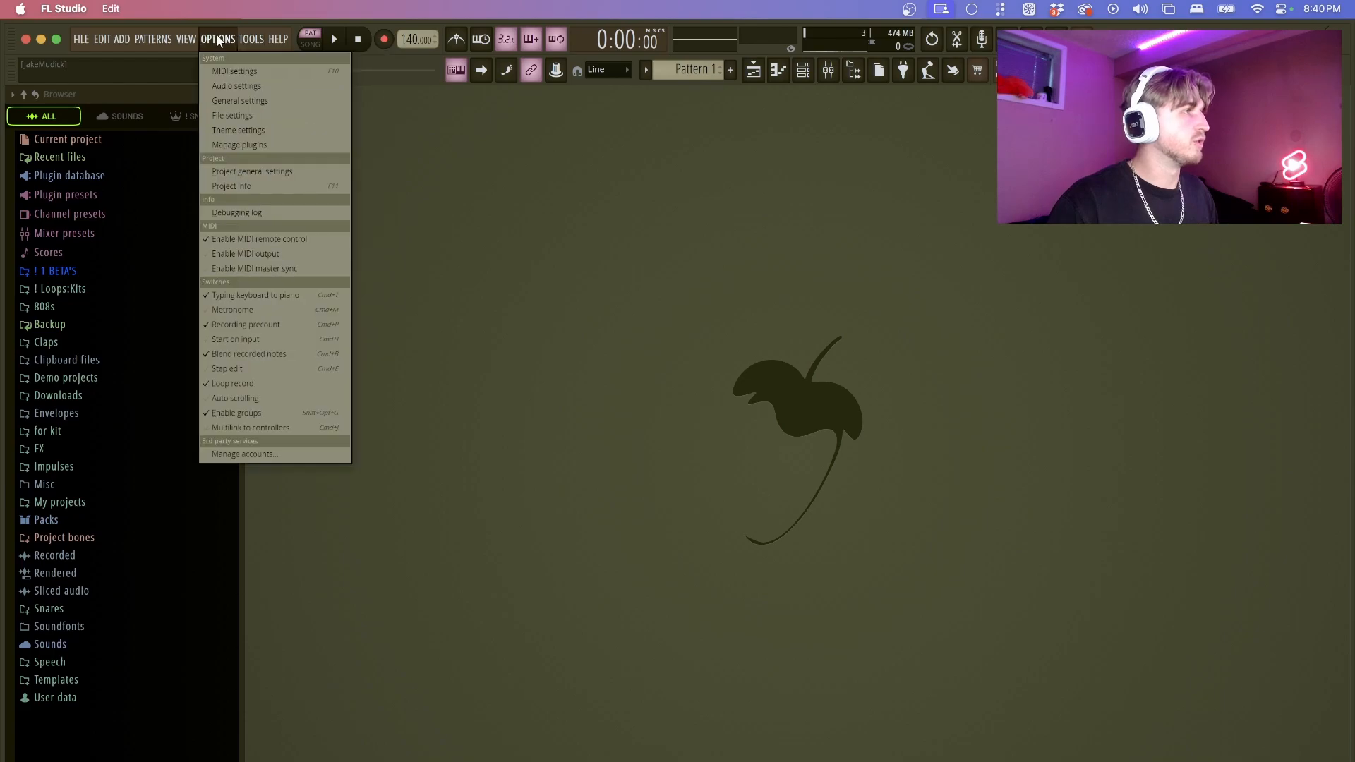
pyautogui.click(238, 101)
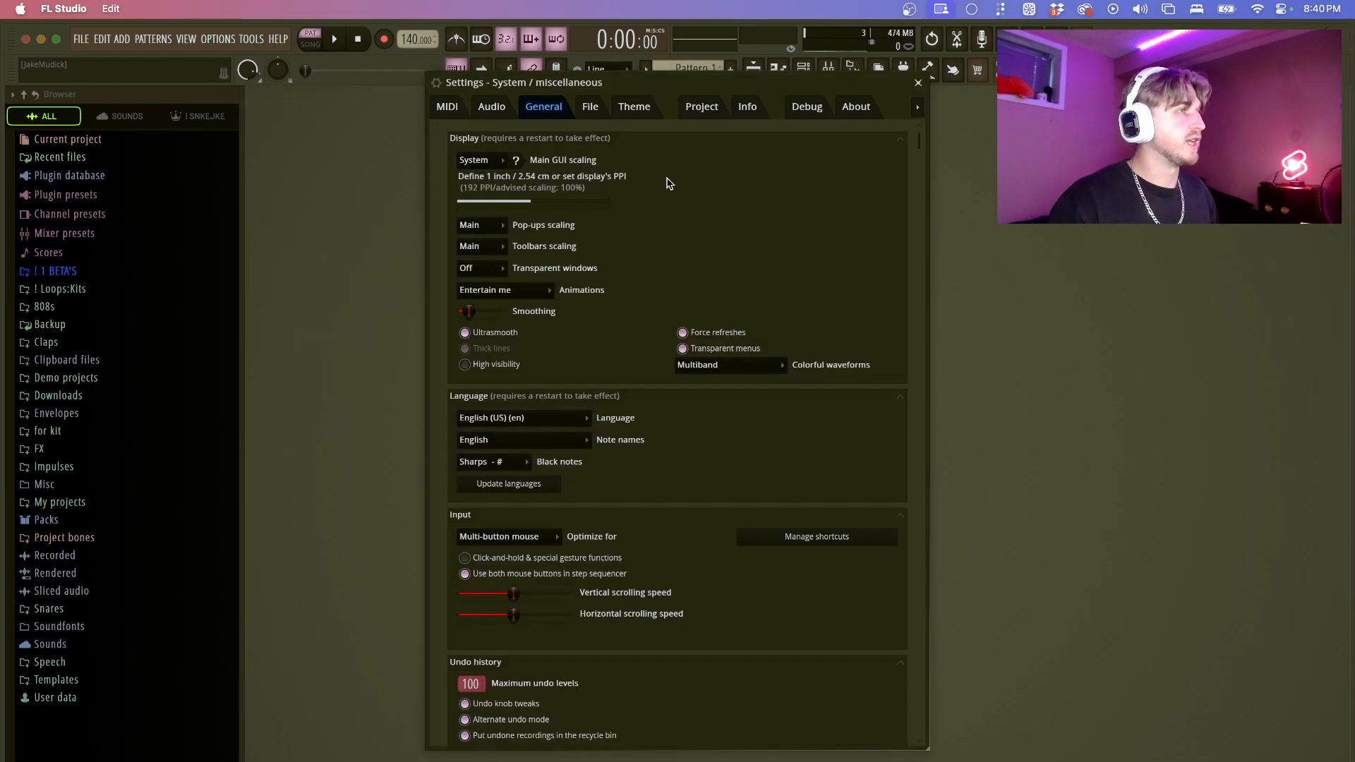
pyautogui.click(588, 106)
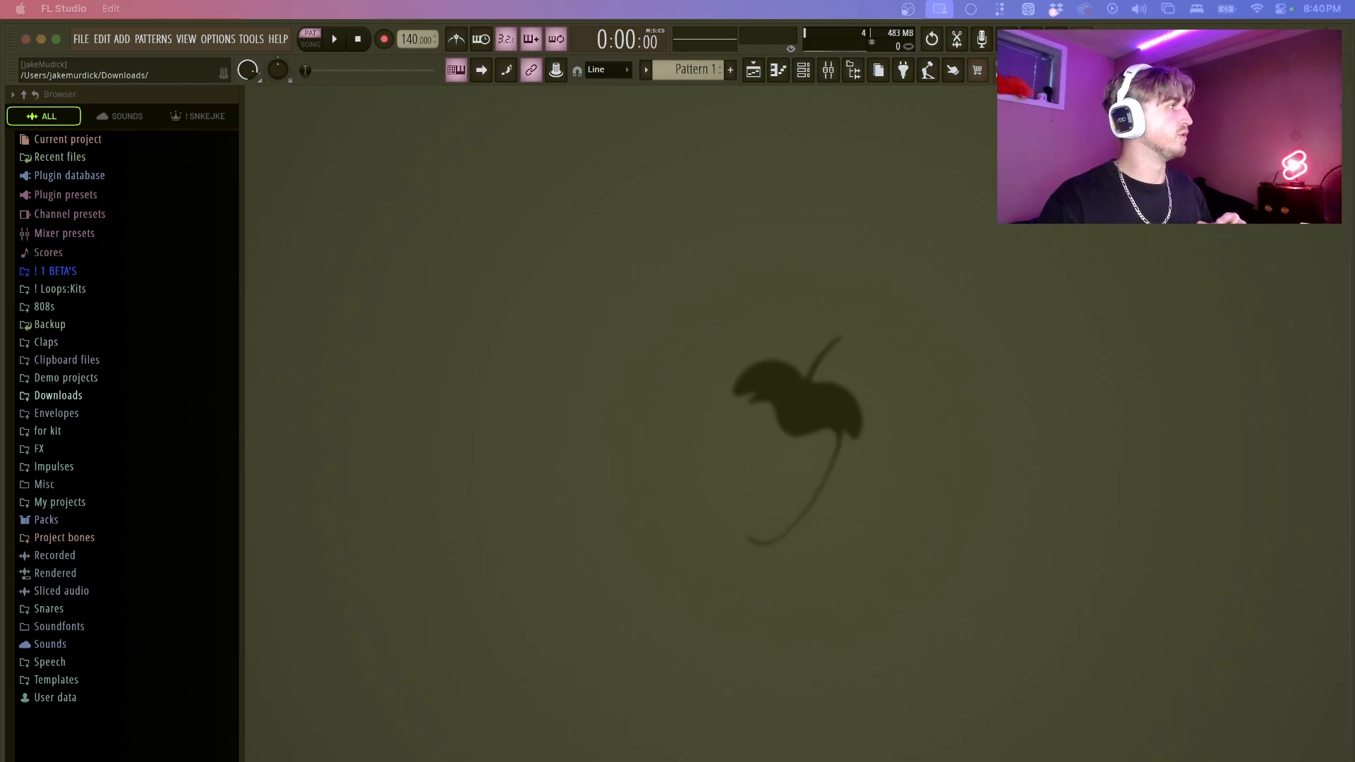
pyautogui.click(898, 485)
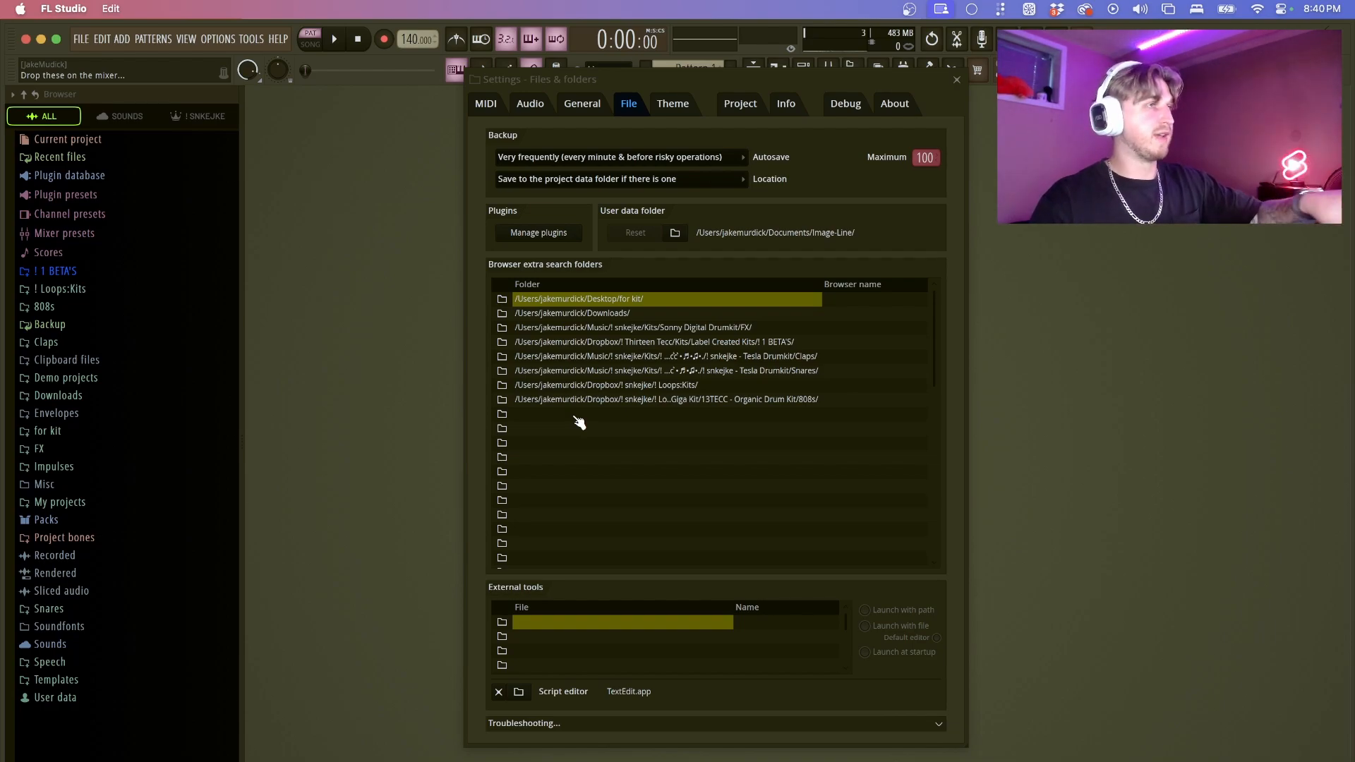
pyautogui.click(957, 79)
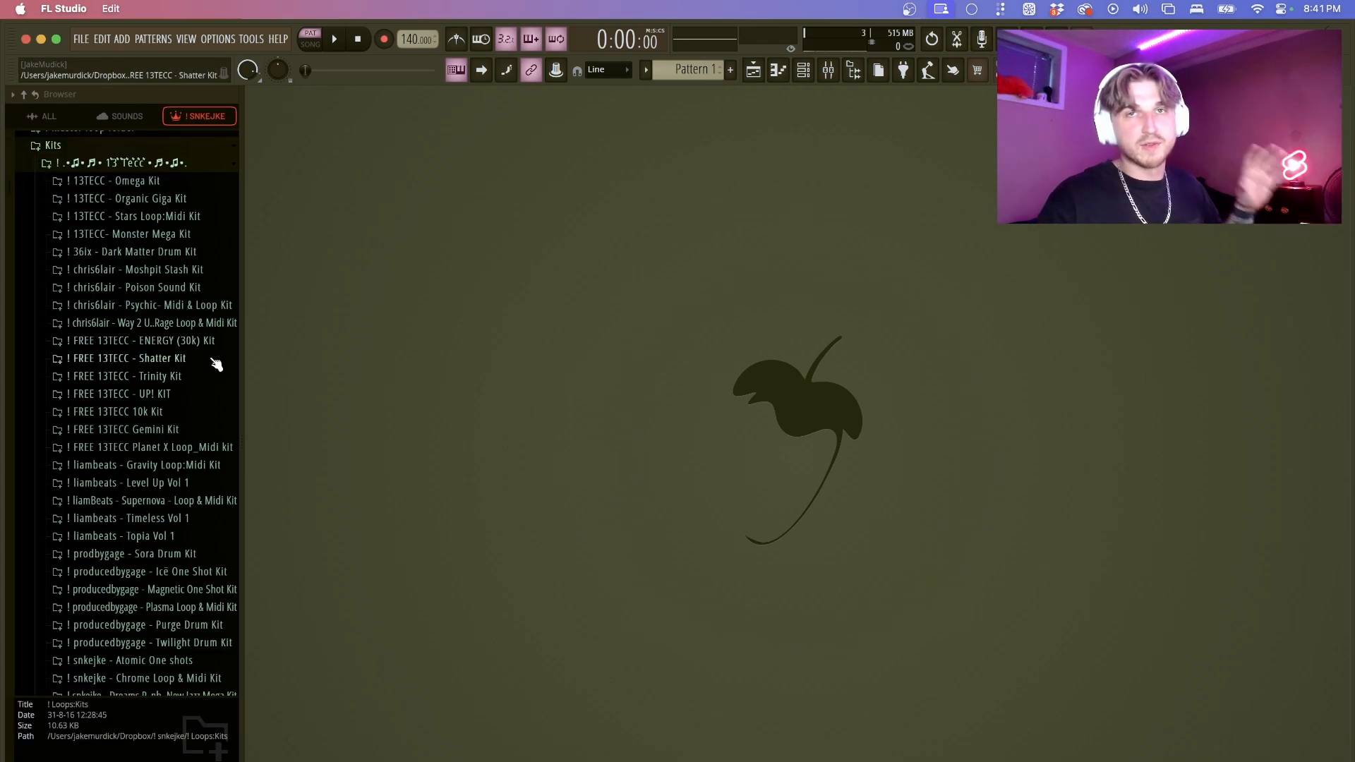
# - Open the channel rack and reposition it near the upper edge of the workspace
pyautogui.scroll(-4, 226, 445)
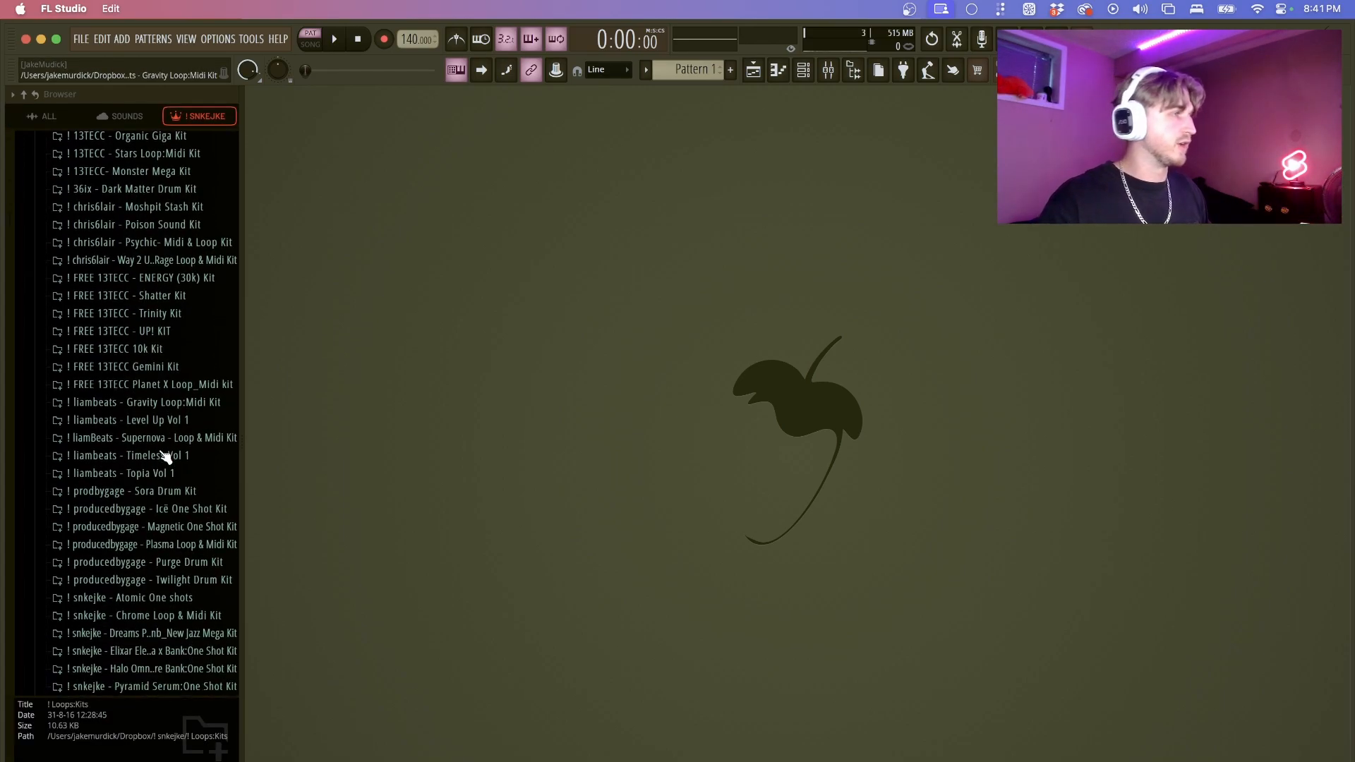
pyautogui.click(803, 69)
pyautogui.moveTo(766, 218); pyautogui.dragTo(769, 179)
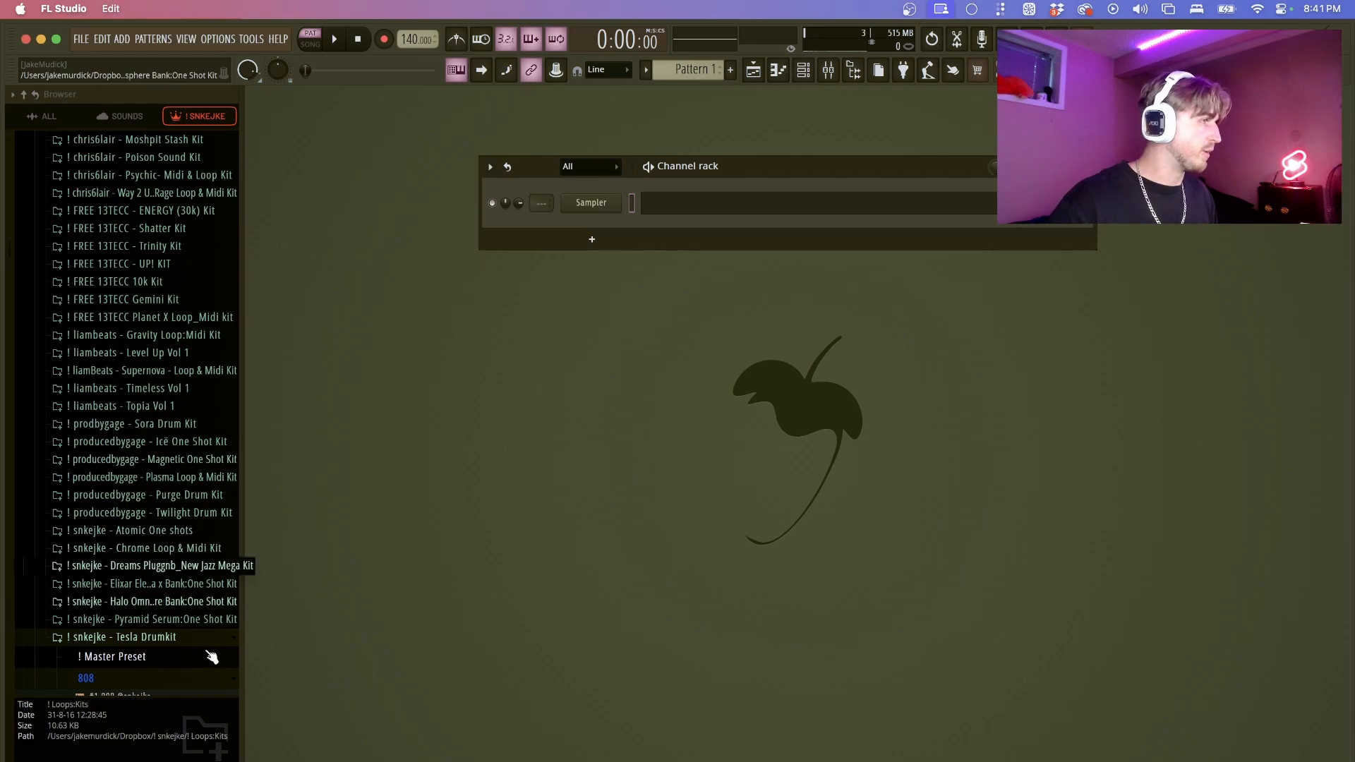
# - Expand the Dreams Pluggnb_New Jazz Mega Kit in the browser and list the samples in its One Shots folder
pyautogui.click(177, 585)
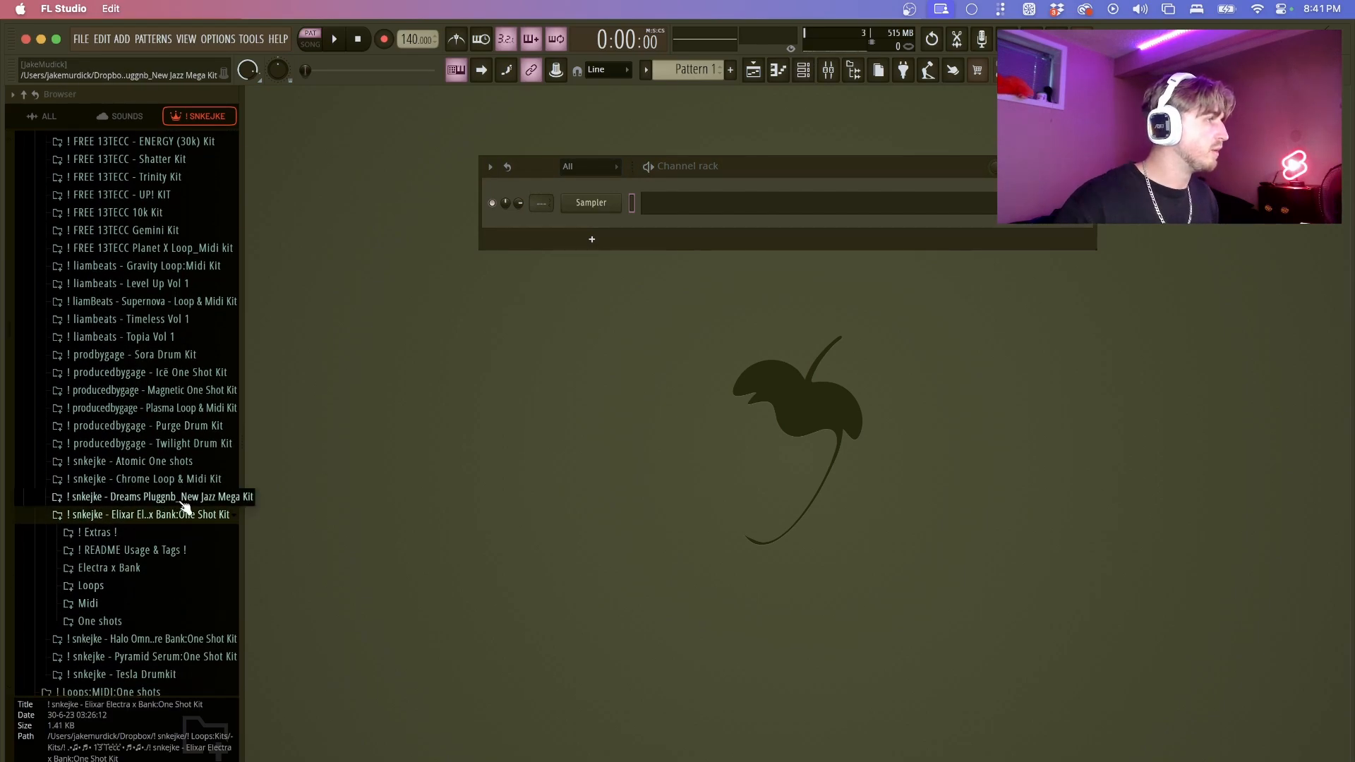
pyautogui.click(180, 500)
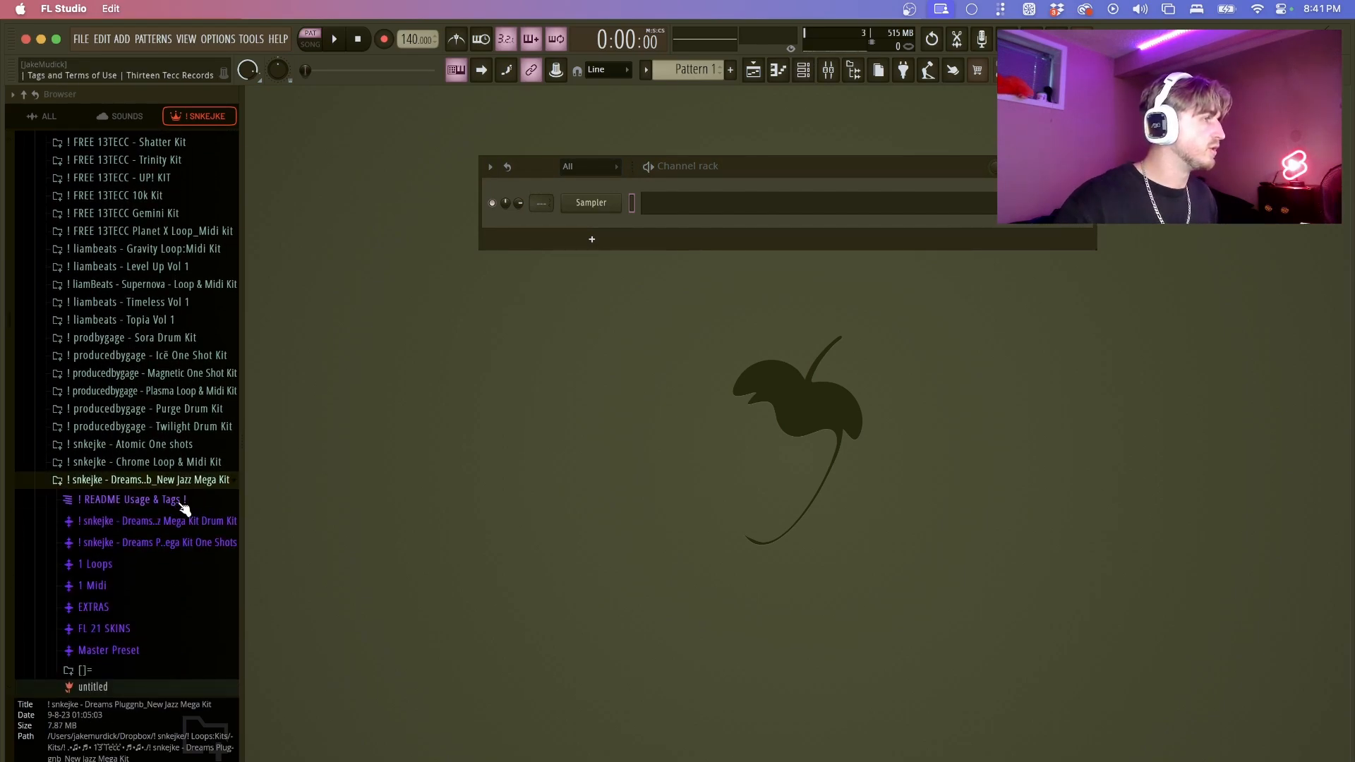
pyautogui.click(185, 542)
pyautogui.scroll(-5, 139, 547)
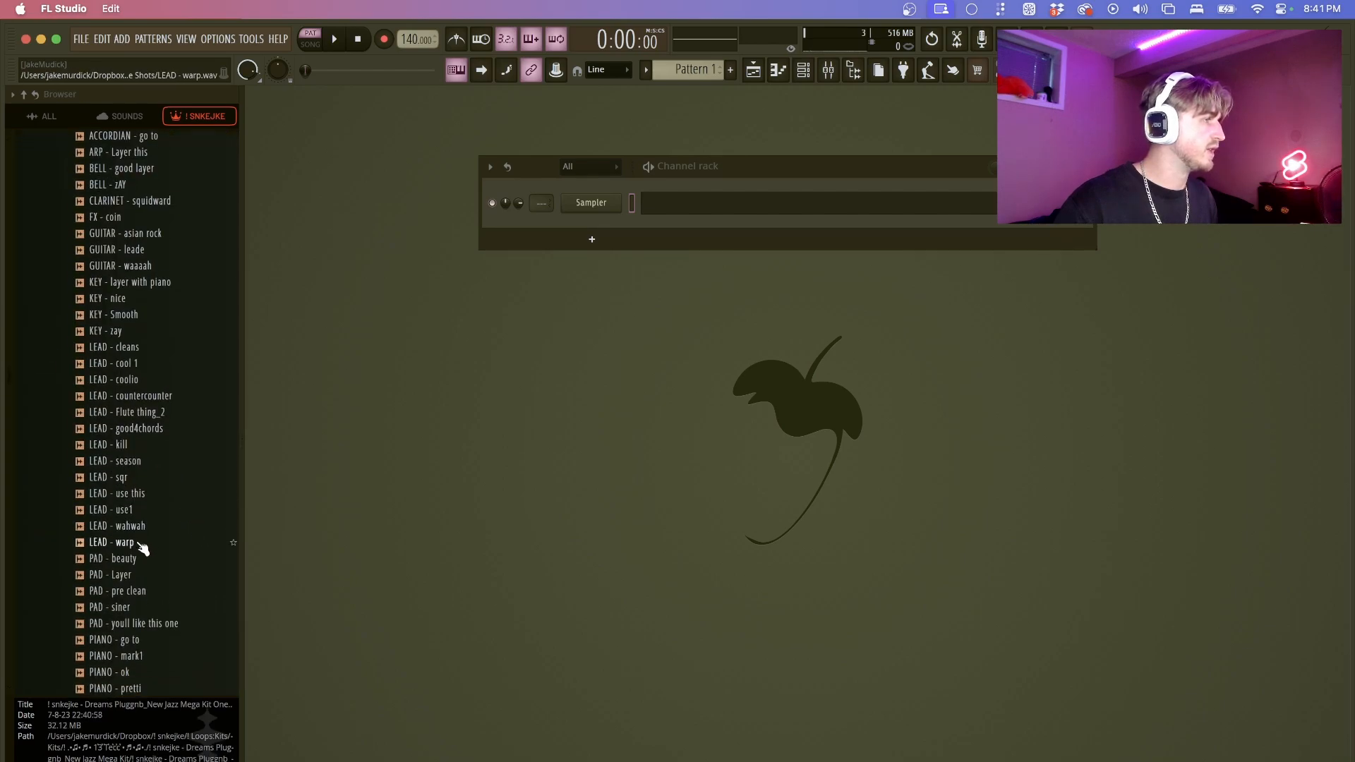
# - Audition the PIANO - ok and PIANO - mark1 one-shots and add PIANO - mark1 as a new channel in the channel rack
pyautogui.click(109, 438)
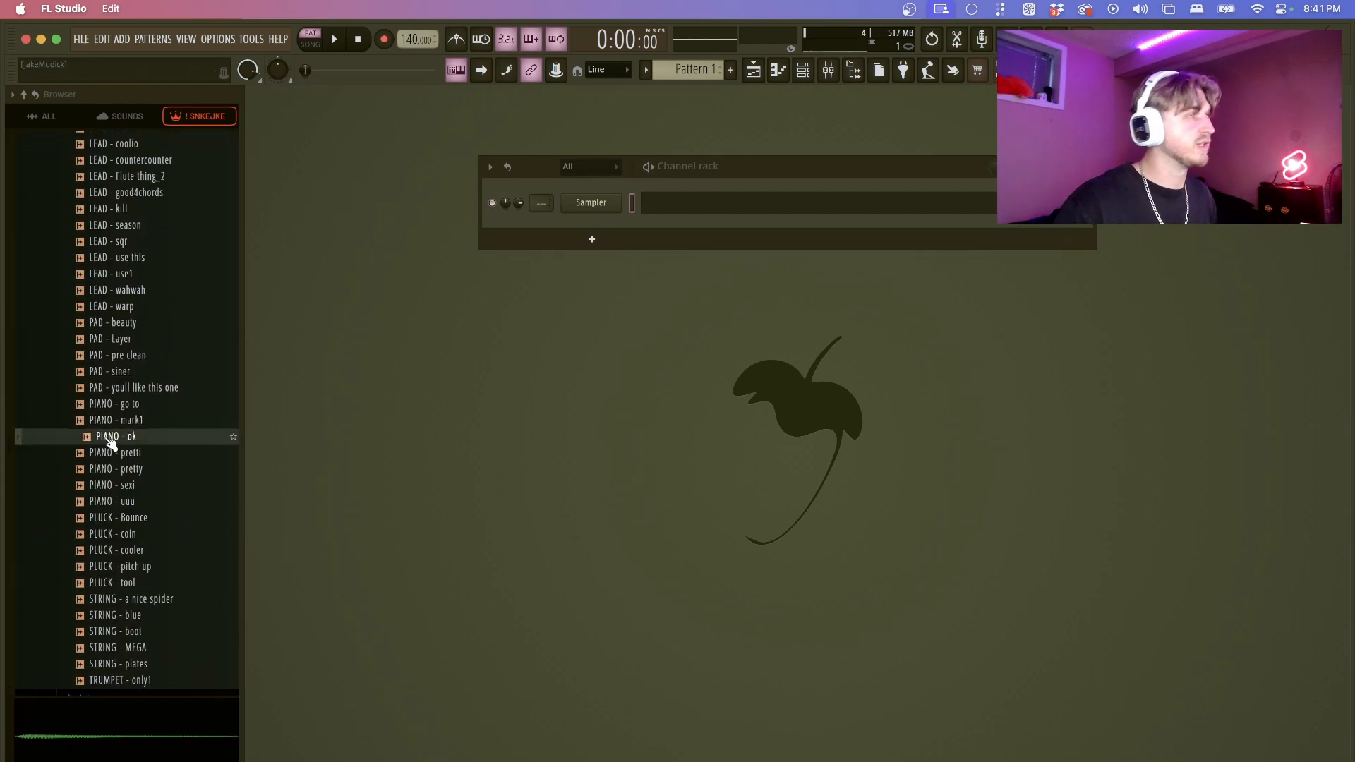
pyautogui.click(113, 421)
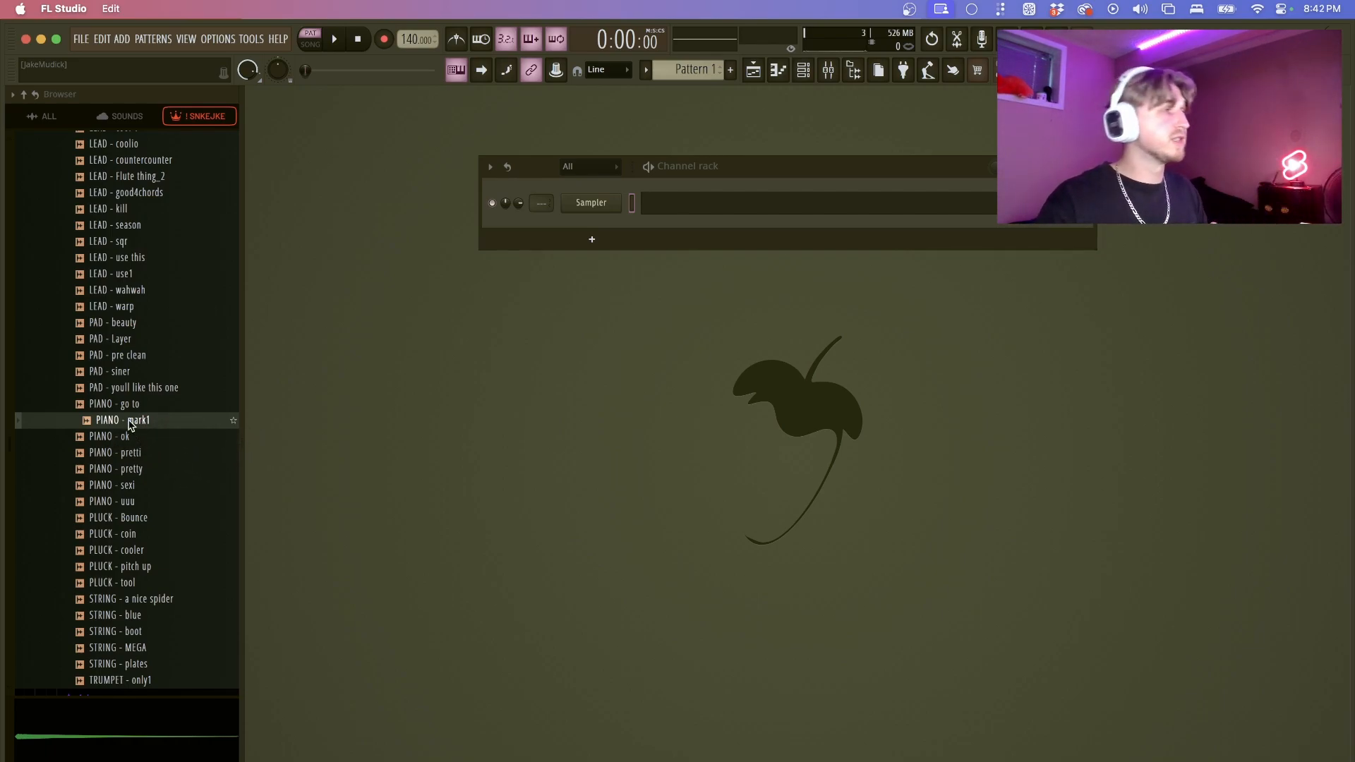
pyautogui.moveTo(139, 421); pyautogui.dragTo(587, 227)
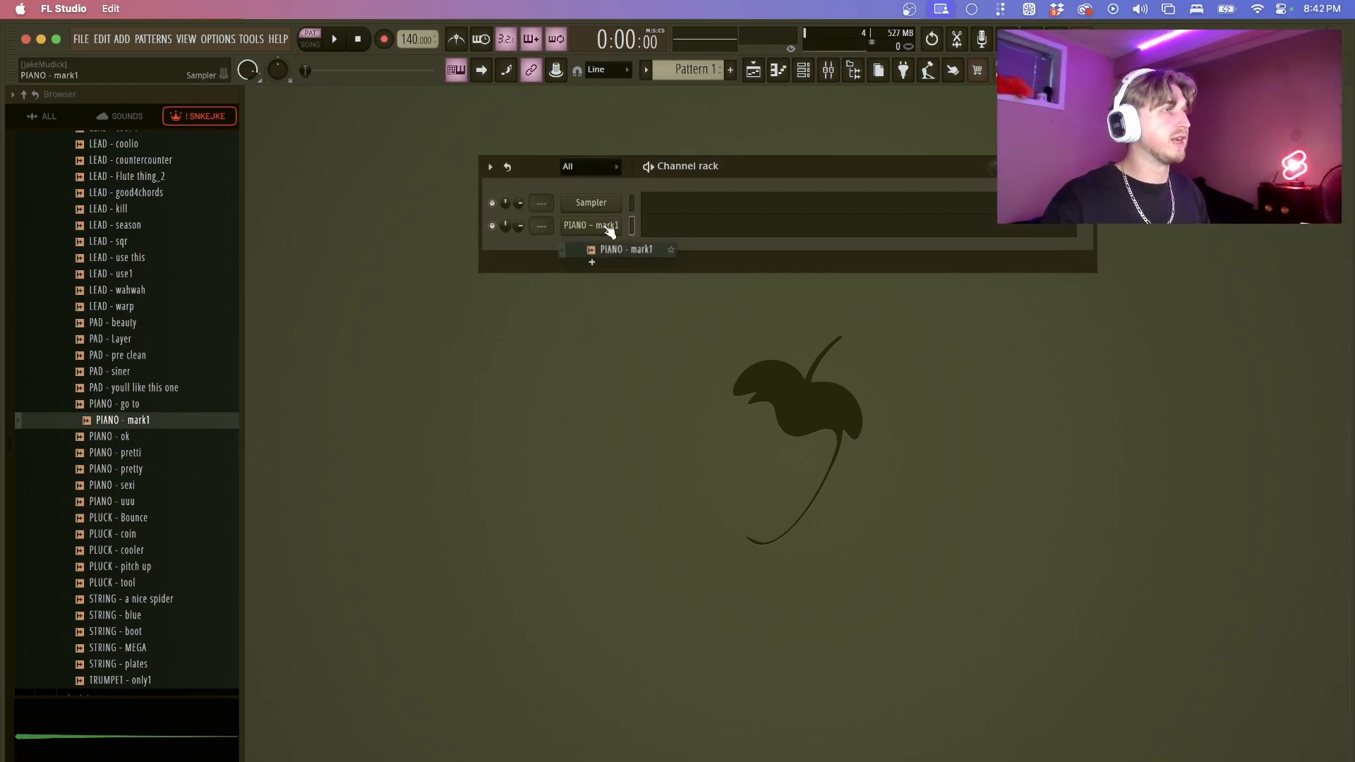
pyautogui.moveTo(746, 163)
pyautogui.mouseDown()
pyautogui.moveTo(697, 175)
pyautogui.moveTo(740, 172)
pyautogui.mouseUp()
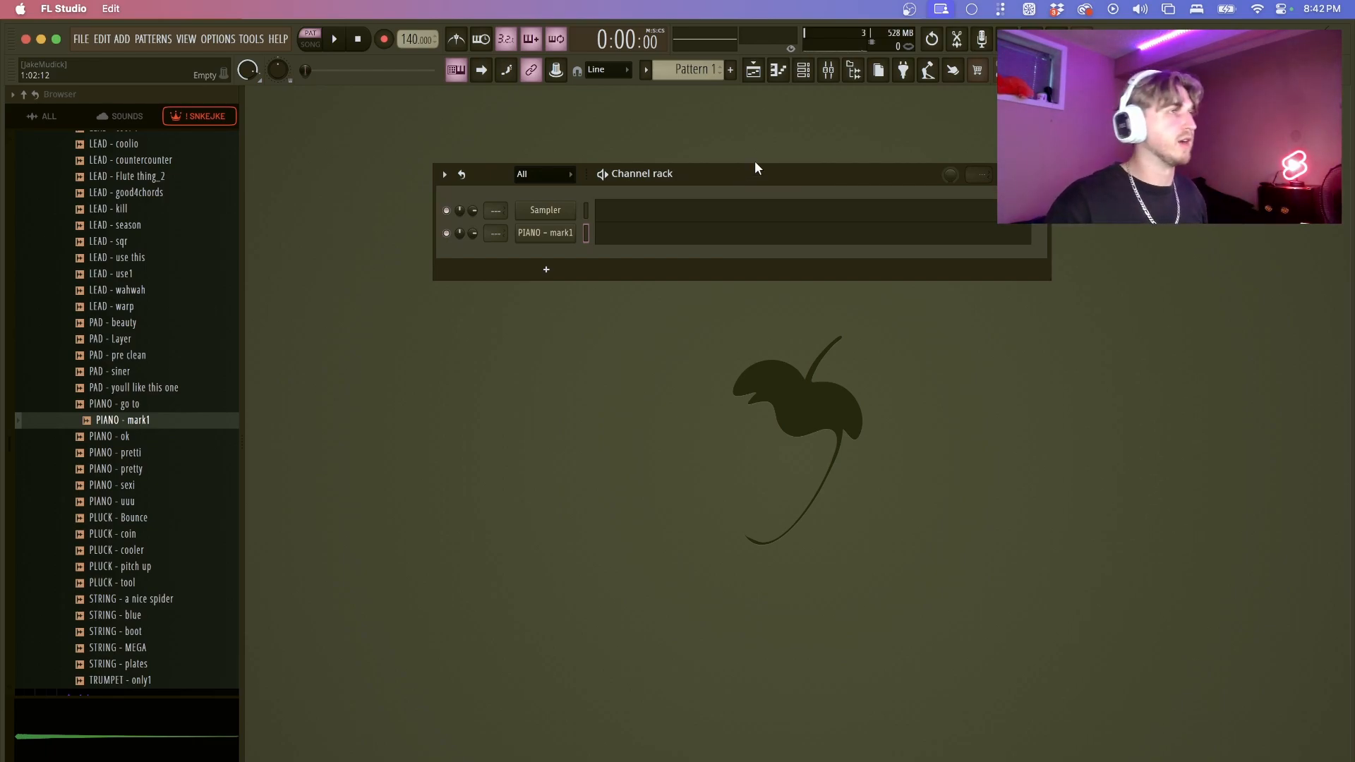
pyautogui.click(777, 69)
pyautogui.click(778, 70)
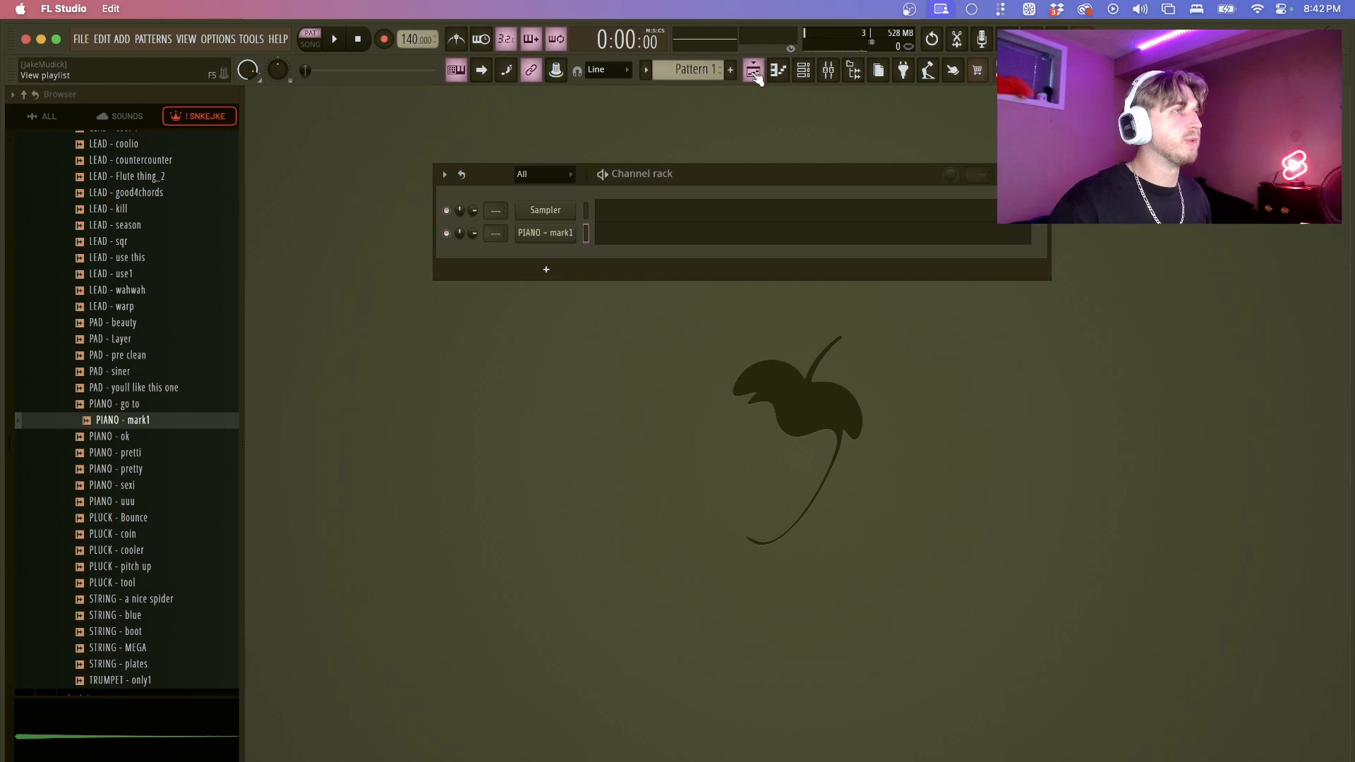
pyautogui.click(803, 72)
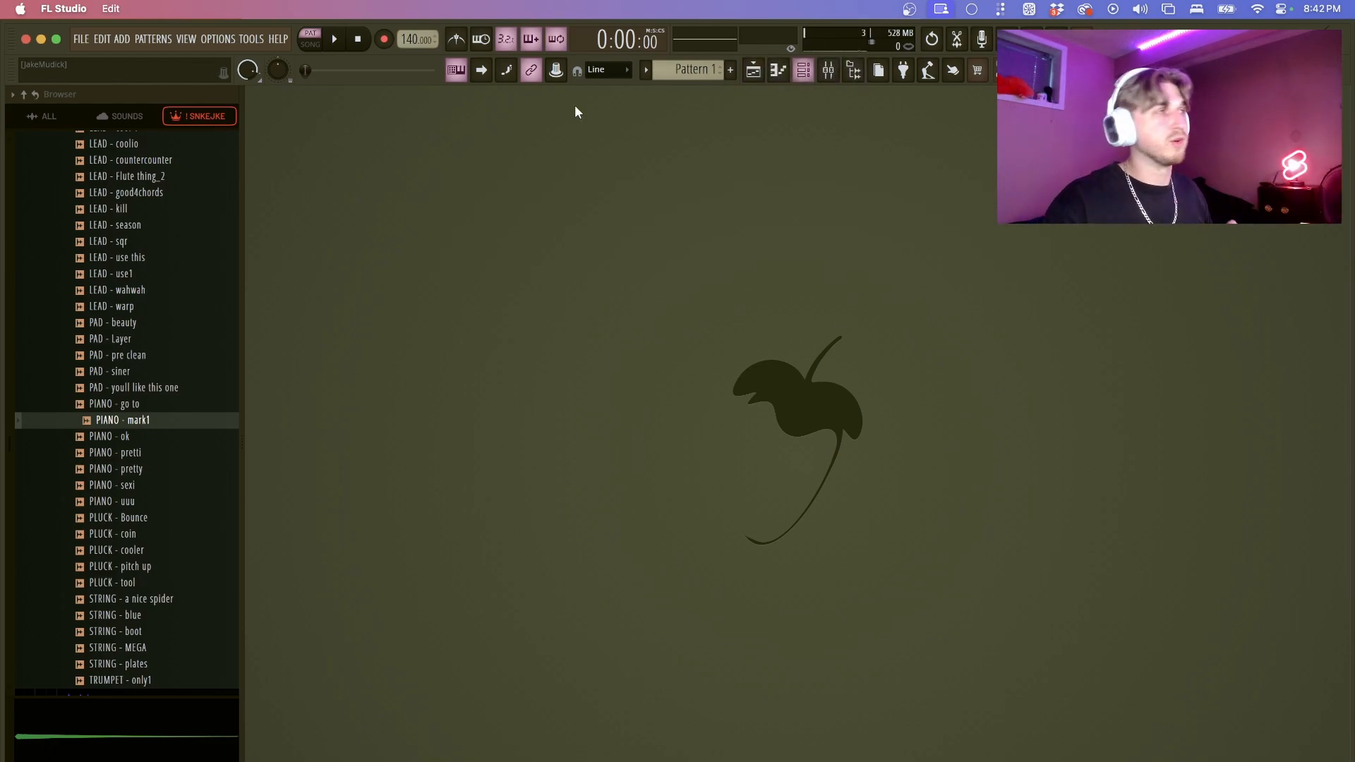
pyautogui.click(802, 69)
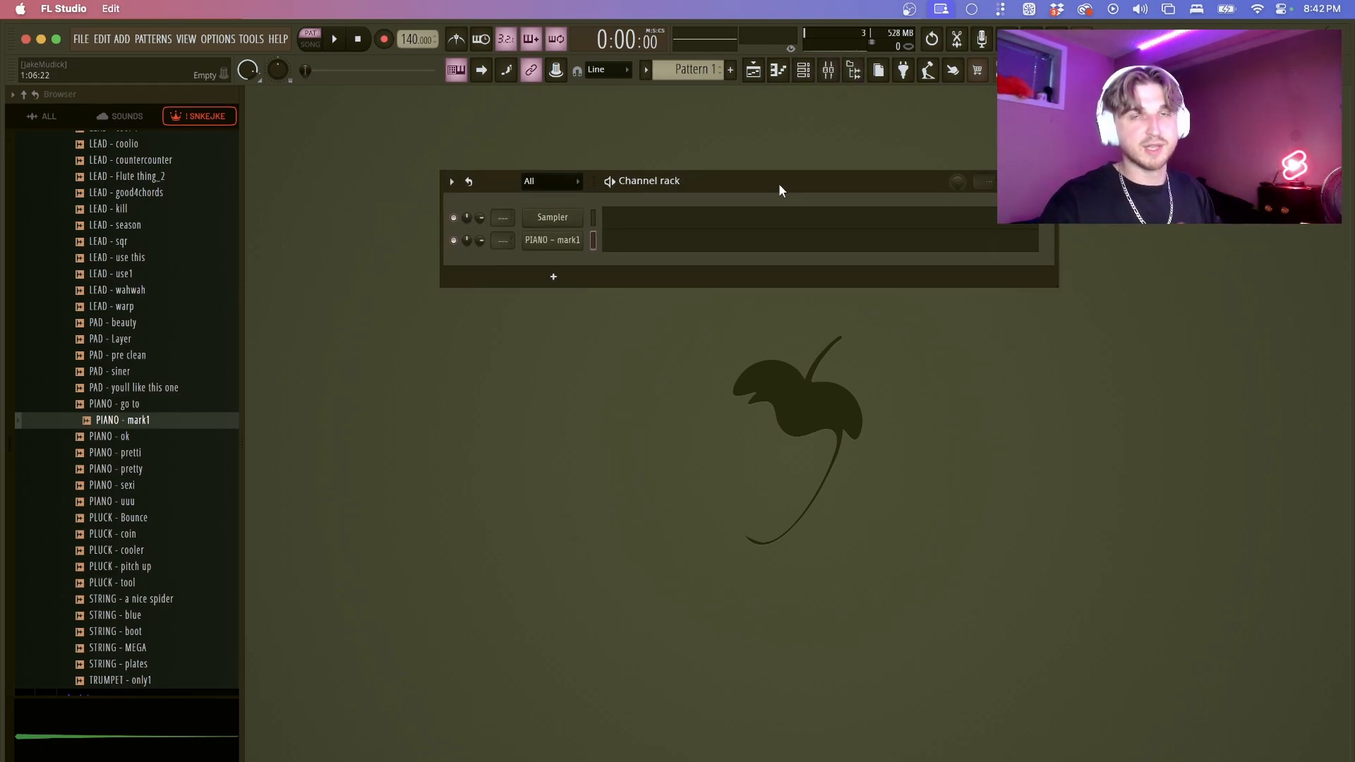
# - Open the piano roll for the PIANO - mark1 channel
pyautogui.rightClick(567, 245)
pyautogui.click(611, 240)
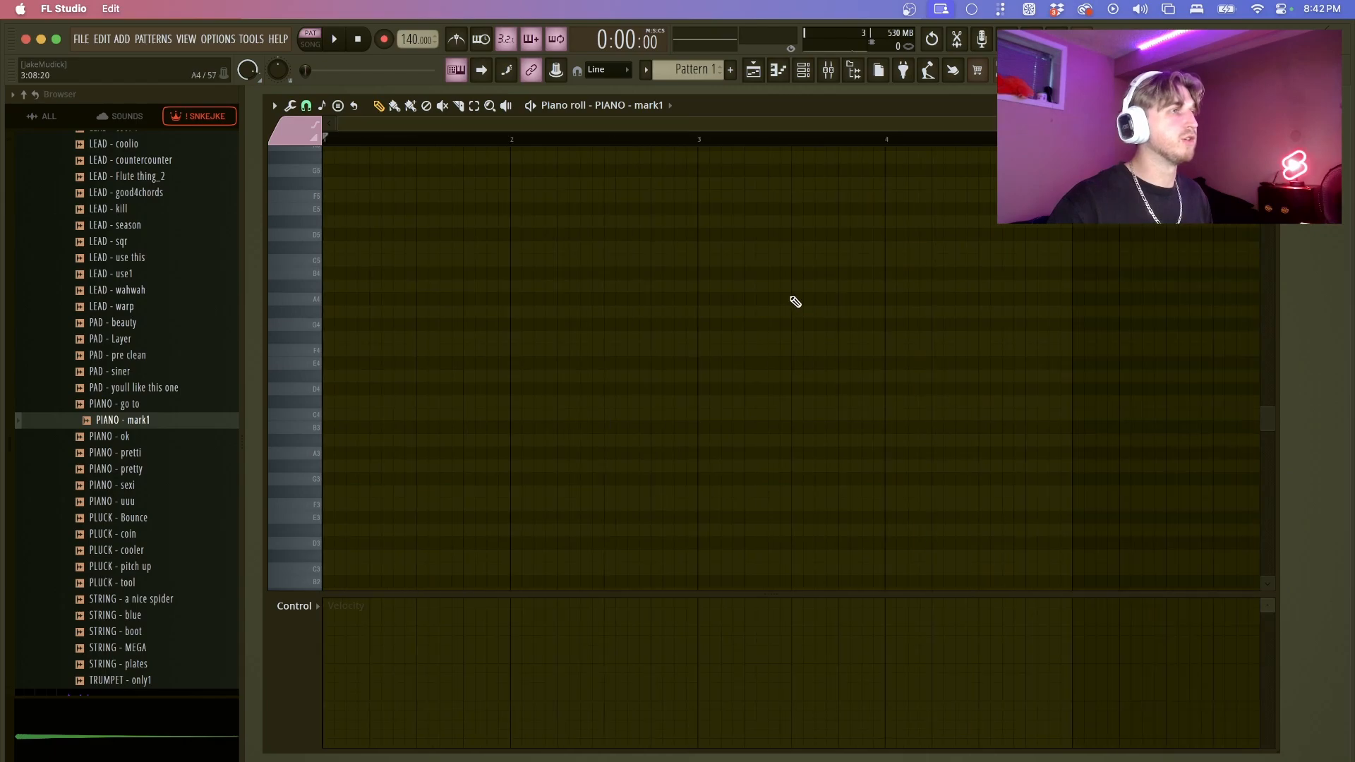
# - Place scattered short trial notes at different pitches across bars 1 to 4 of the PIANO - mark1 piano roll
pyautogui.click(470, 299)
pyautogui.click(586, 376)
pyautogui.click(691, 439)
pyautogui.click(774, 299)
pyautogui.click(903, 363)
pyautogui.click(810, 414)
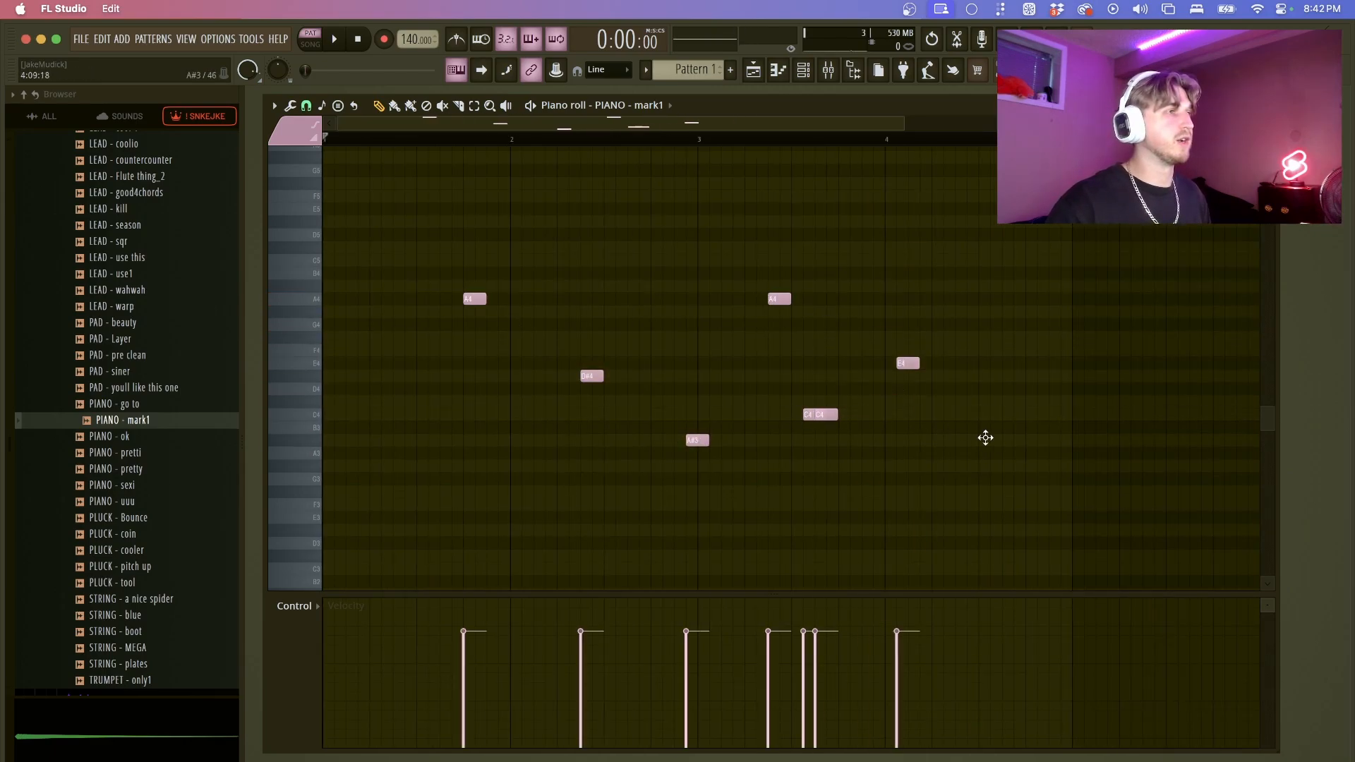
pyautogui.click(984, 439)
# - Play the pattern while adding more trial notes across bars 1 to 3, and stop playback
pyautogui.press('space')
pyautogui.click(482, 286)
pyautogui.click(447, 337)
pyautogui.click(435, 350)
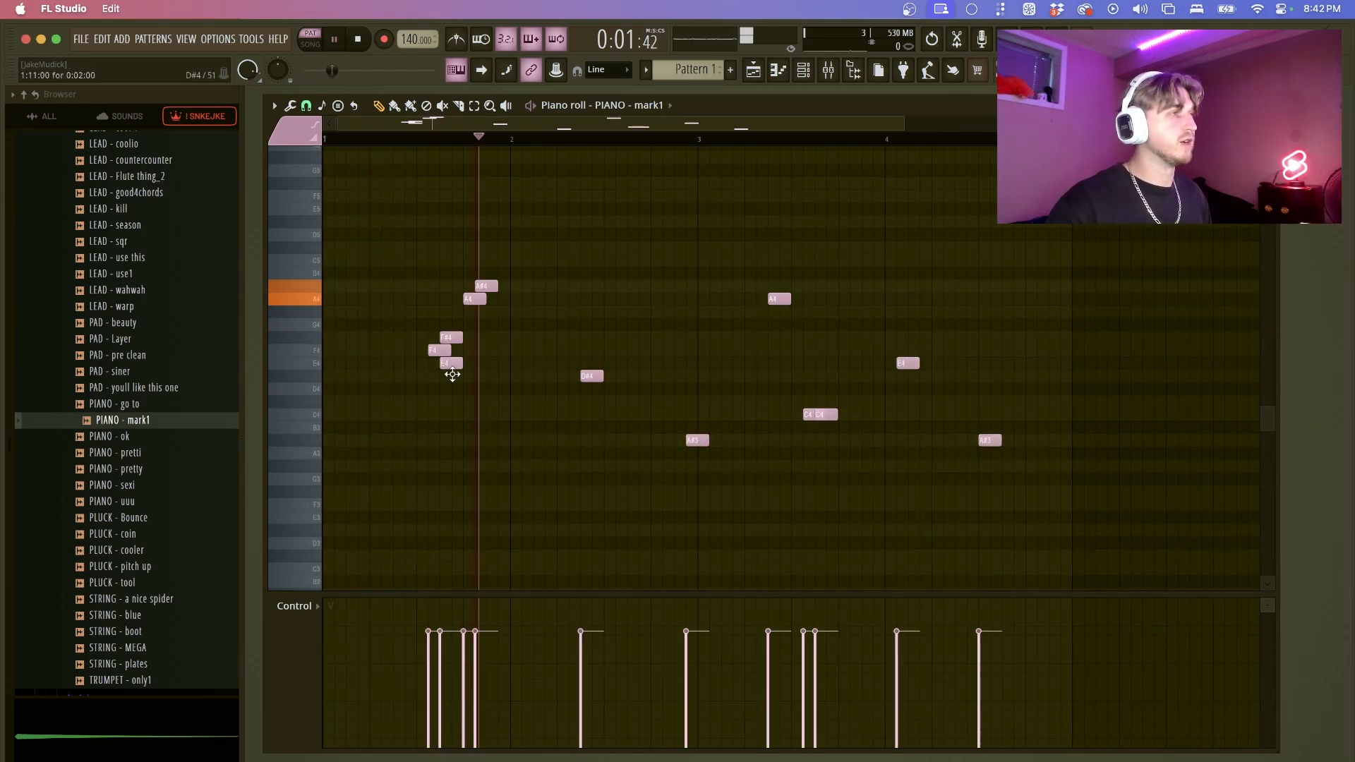
pyautogui.moveTo(451, 367); pyautogui.dragTo(495, 363)
pyautogui.click(552, 312)
pyautogui.click(622, 285)
pyautogui.click(704, 312)
pyautogui.press('space')
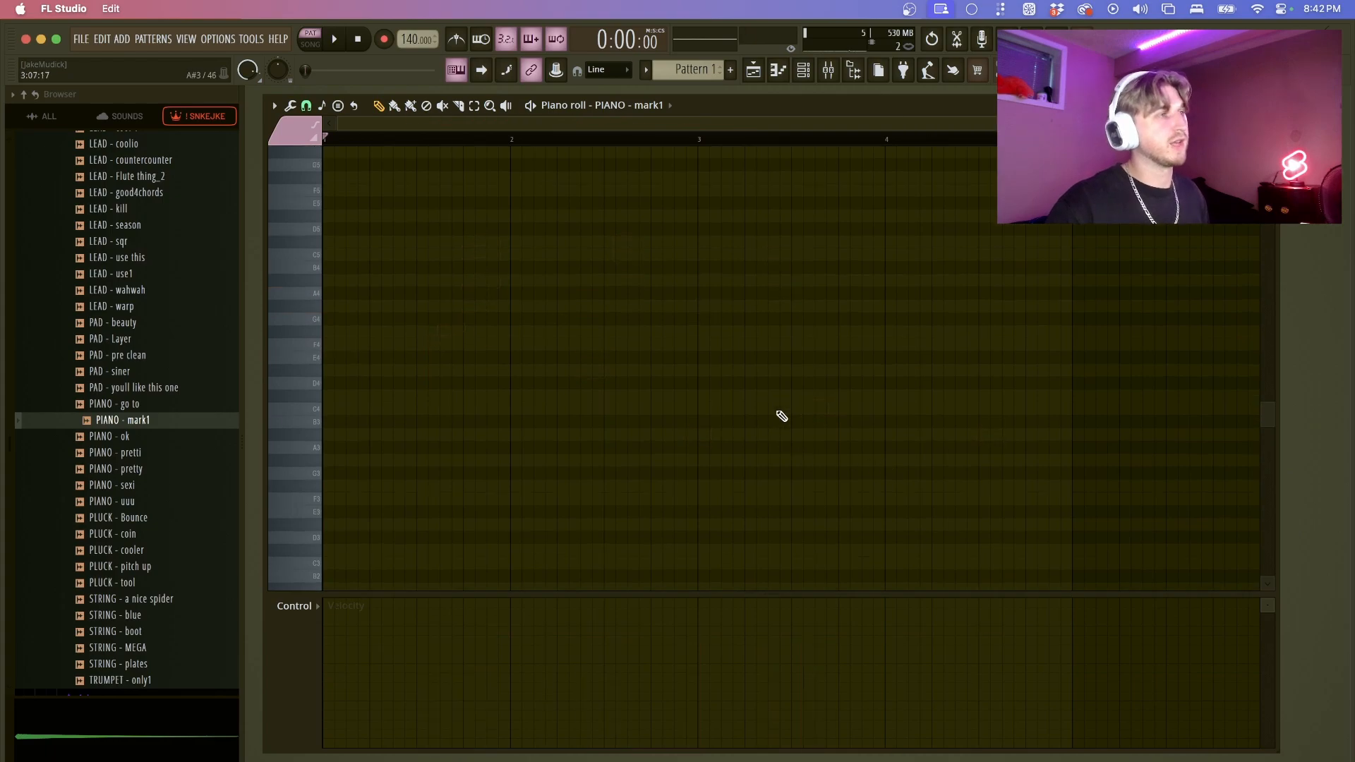
# - Set the piano roll's scale highlighting to Minor Natural (Aeolian)
pyautogui.click(274, 106)
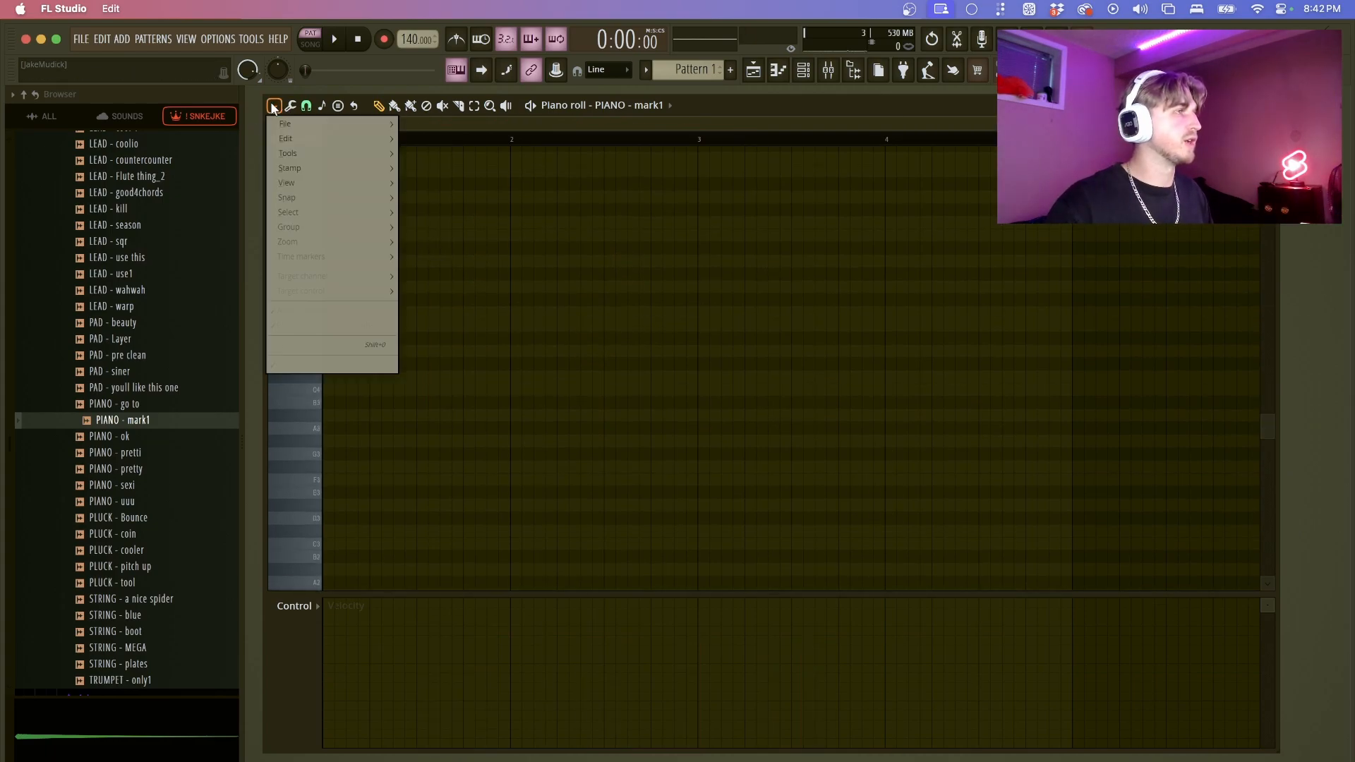
pyautogui.moveTo(323, 183)
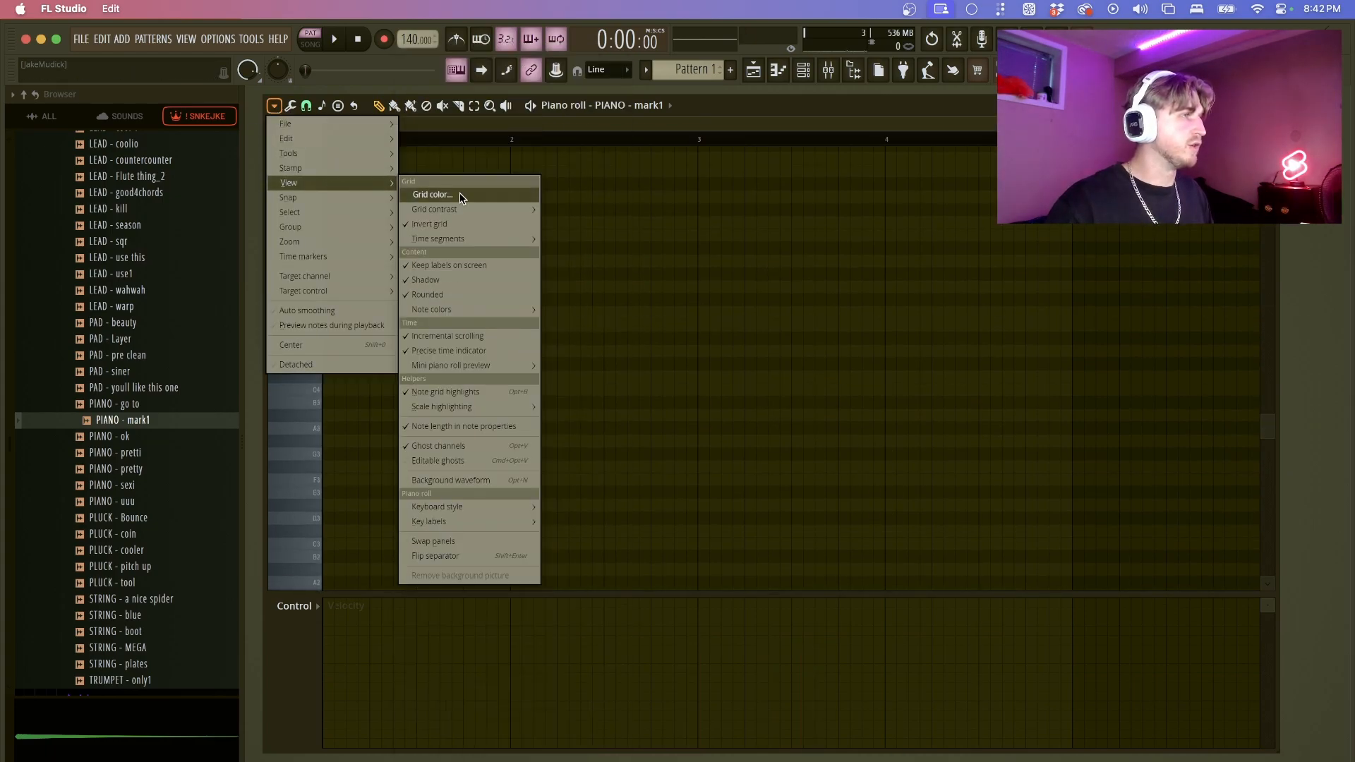
pyautogui.moveTo(482, 408)
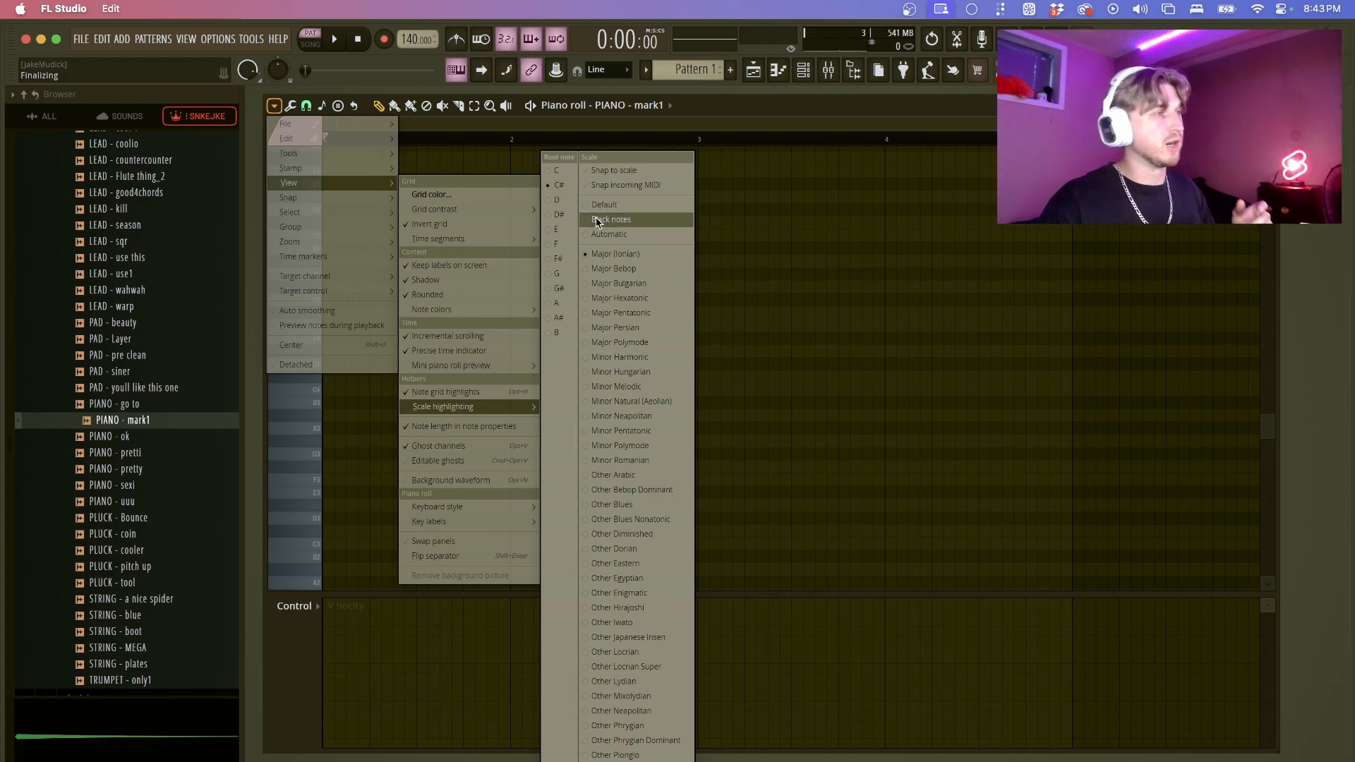
pyautogui.click(650, 403)
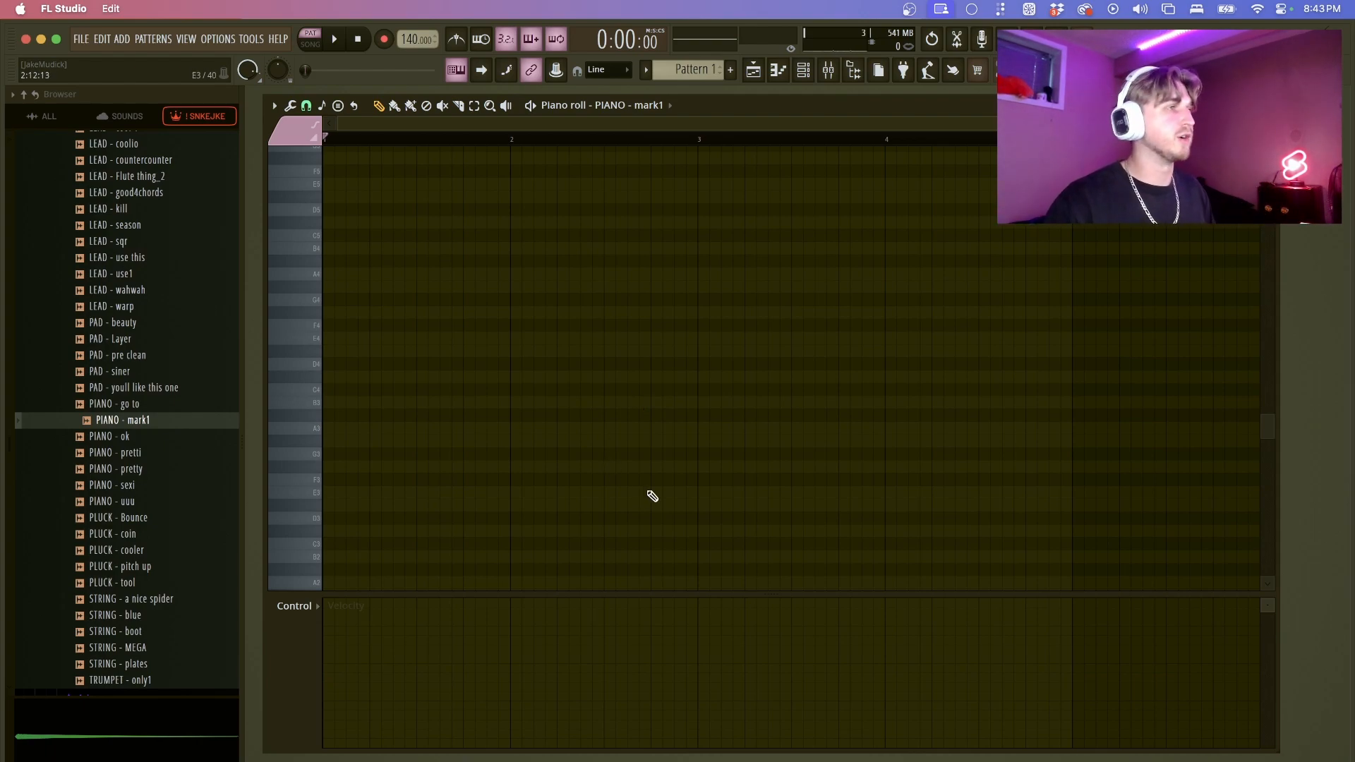
pyautogui.scroll(-3, 613, 406)
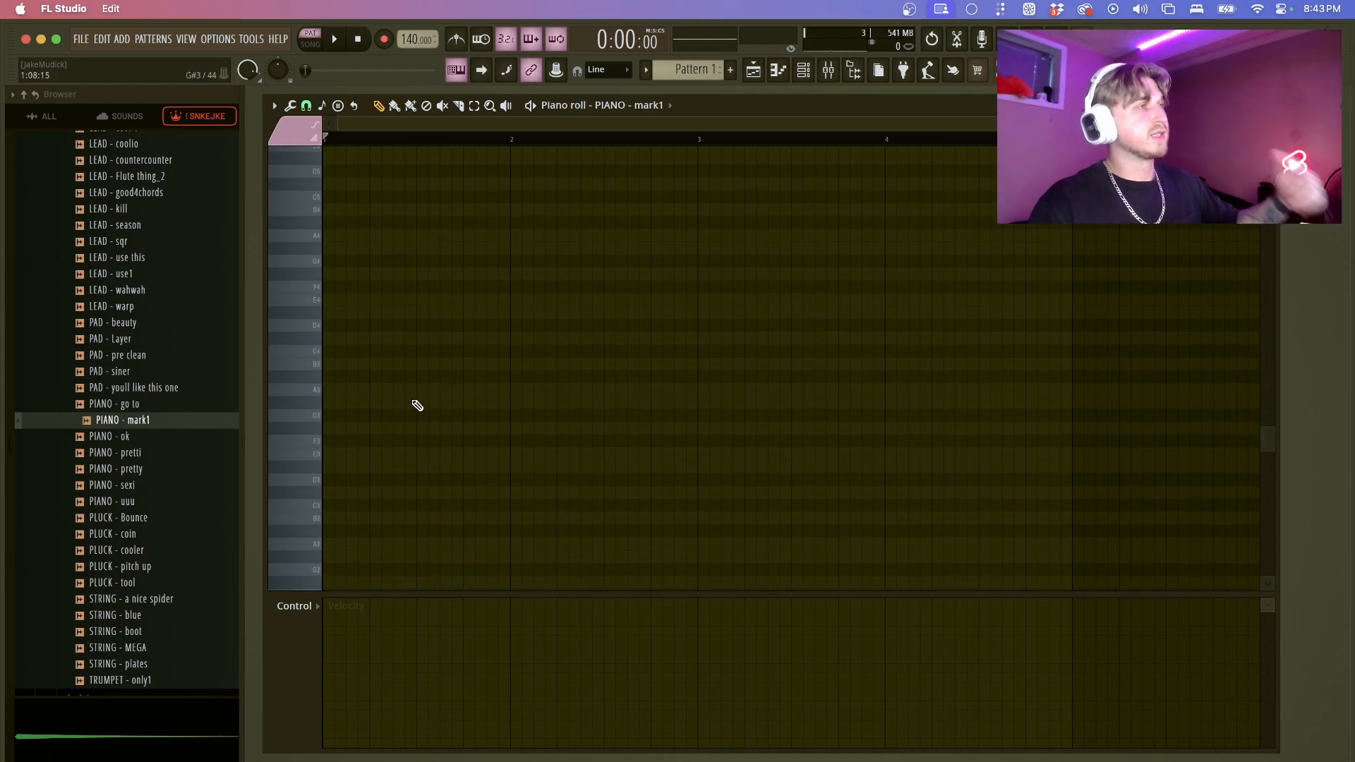
# - Show the channel rack, move it slightly lower, and open the sampler settings of the PIANO - mark1 channel
pyautogui.press('F6')
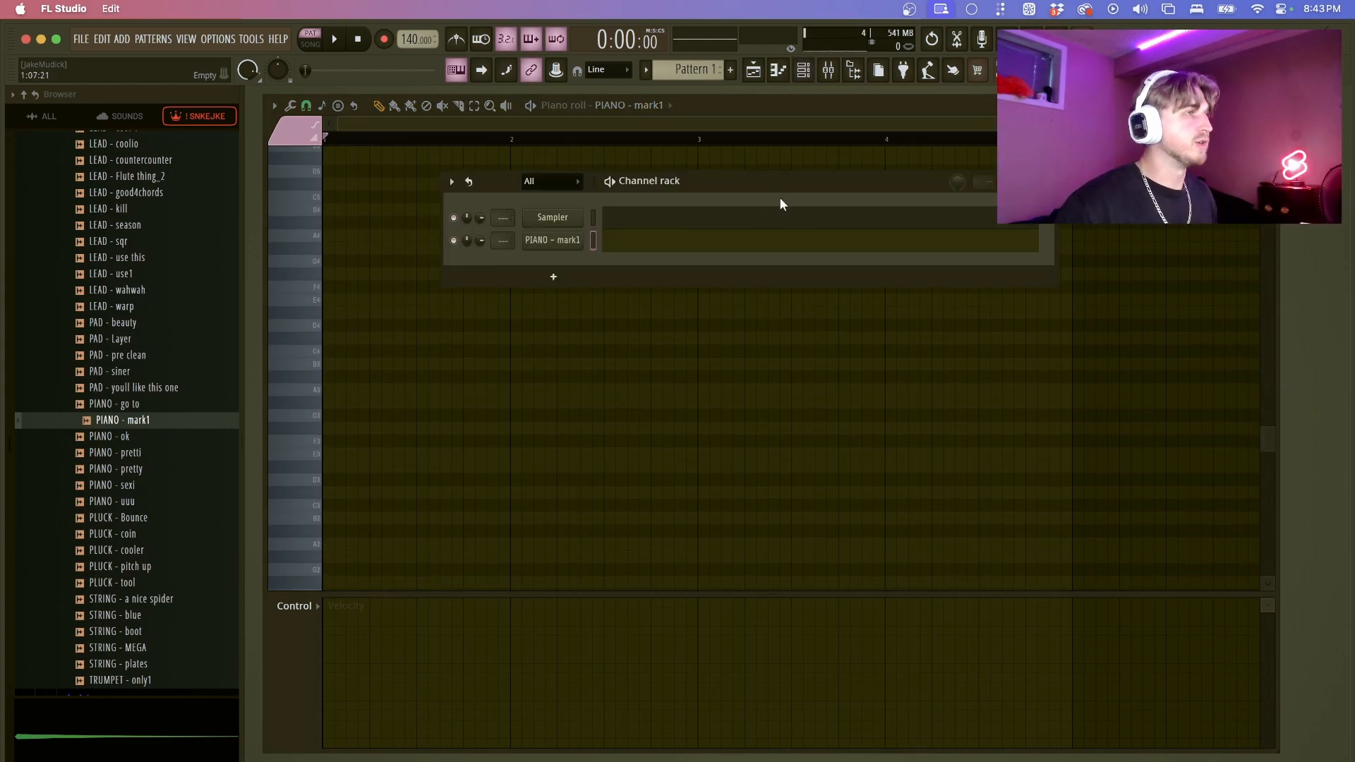
pyautogui.moveTo(781, 185); pyautogui.dragTo(795, 235)
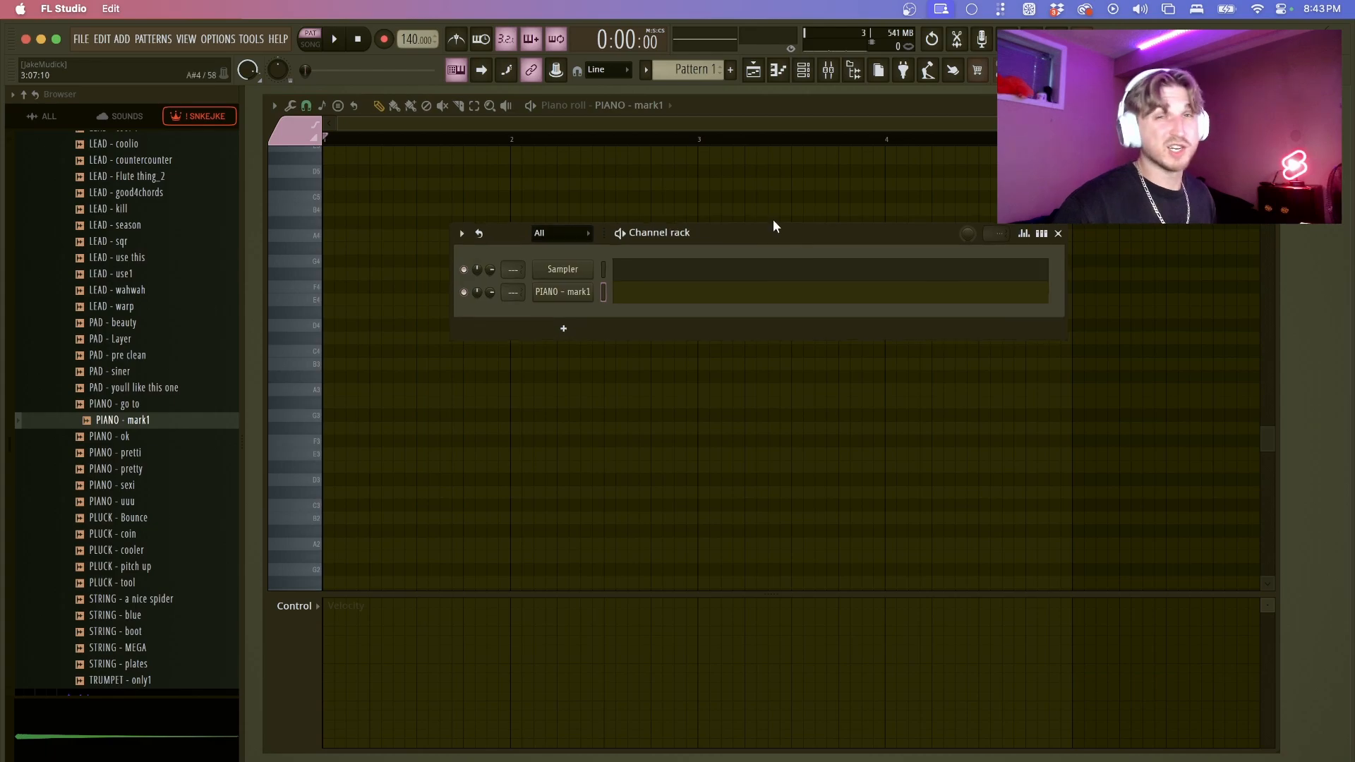
pyautogui.click(581, 296)
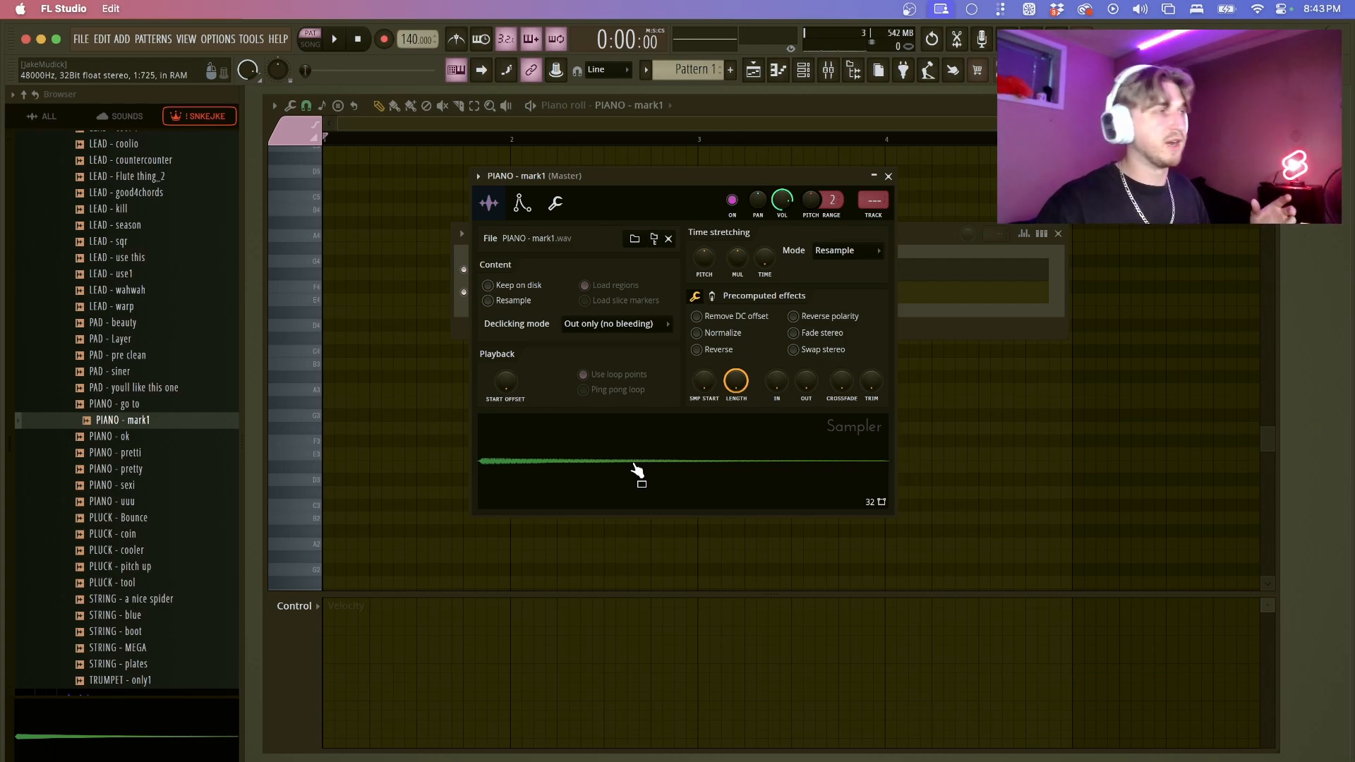
# - Audition the PIANO - ok, PIANO - pretti and PIANO - mark1 one-shots, and close the sampler settings and channel rack
pyautogui.click(113, 437)
pyautogui.click(115, 453)
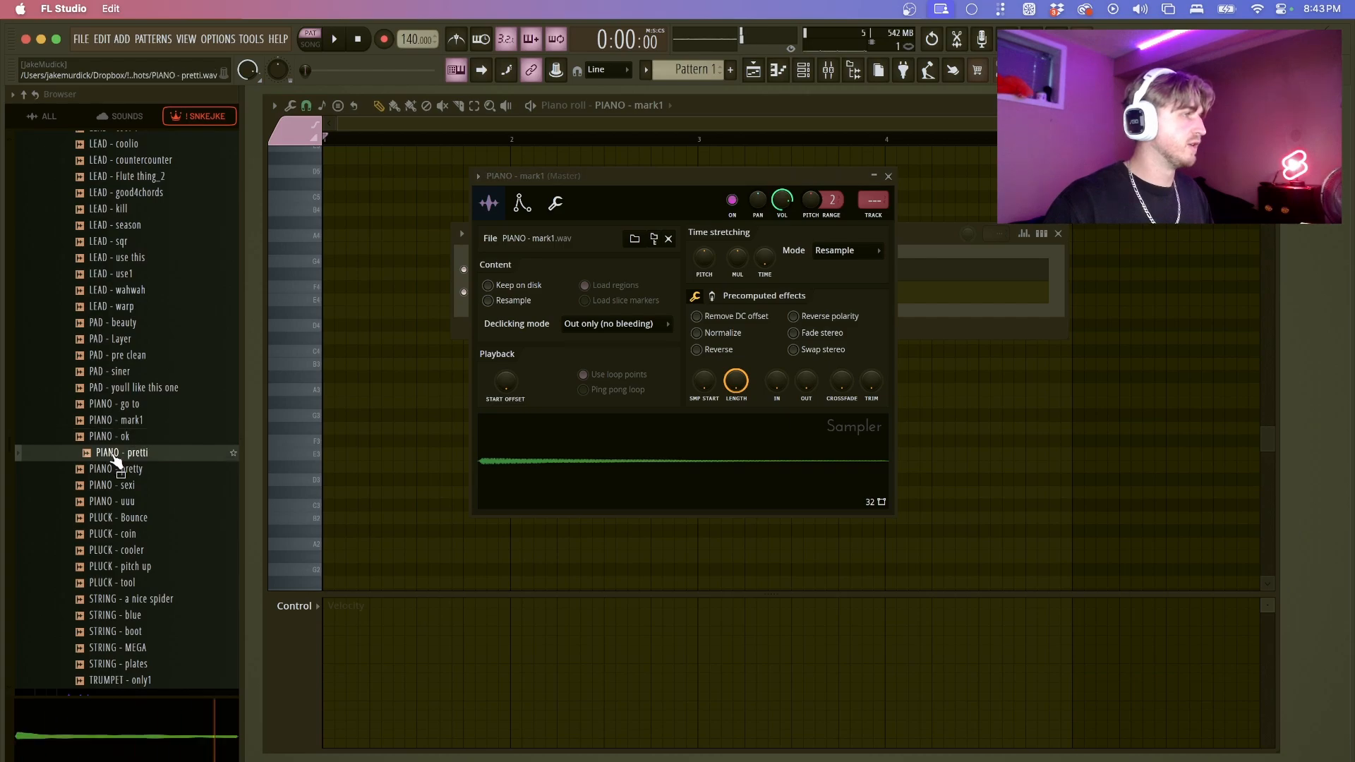
pyautogui.click(119, 438)
pyautogui.click(121, 422)
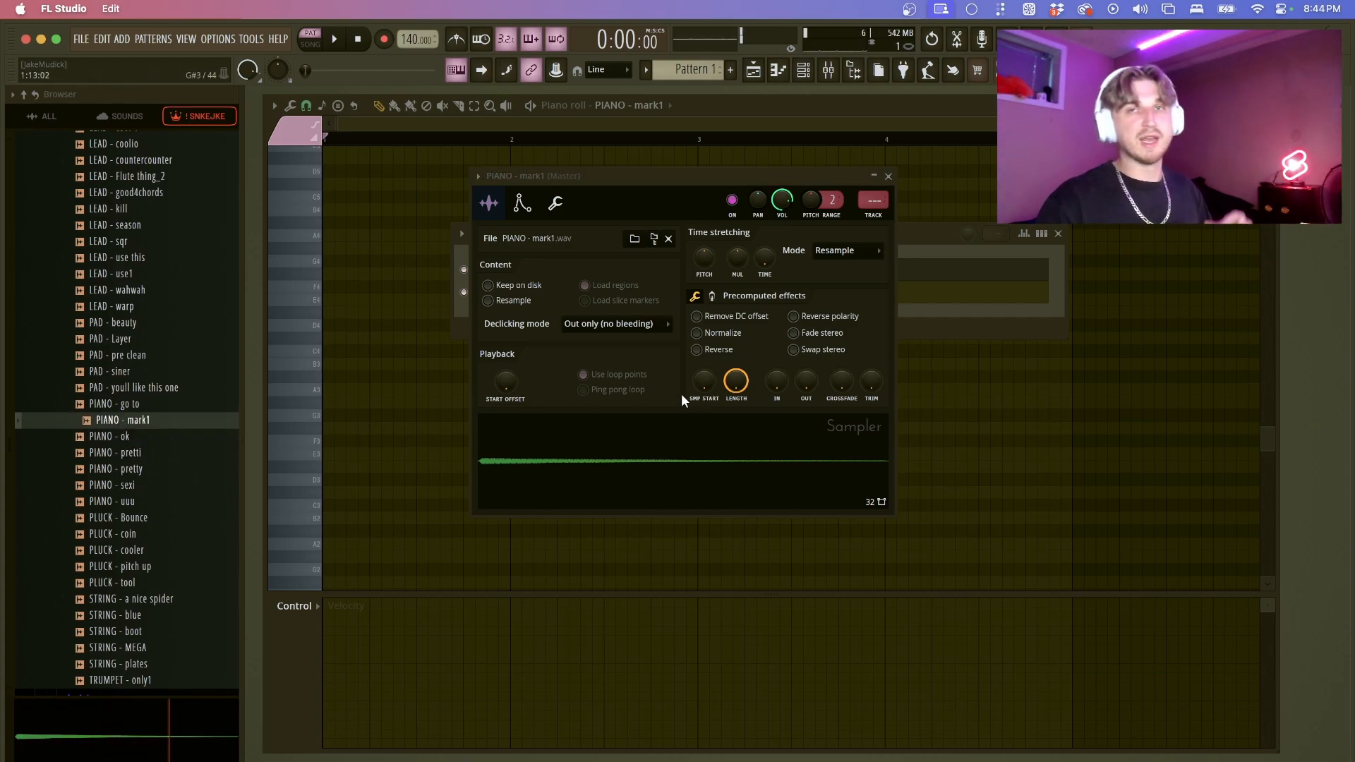
pyautogui.click(888, 177)
pyautogui.click(1058, 233)
# - Try out a single A3 note at the start of bar 1 with playback, and remove it
pyautogui.moveTo(361, 390); pyautogui.dragTo(460, 390)
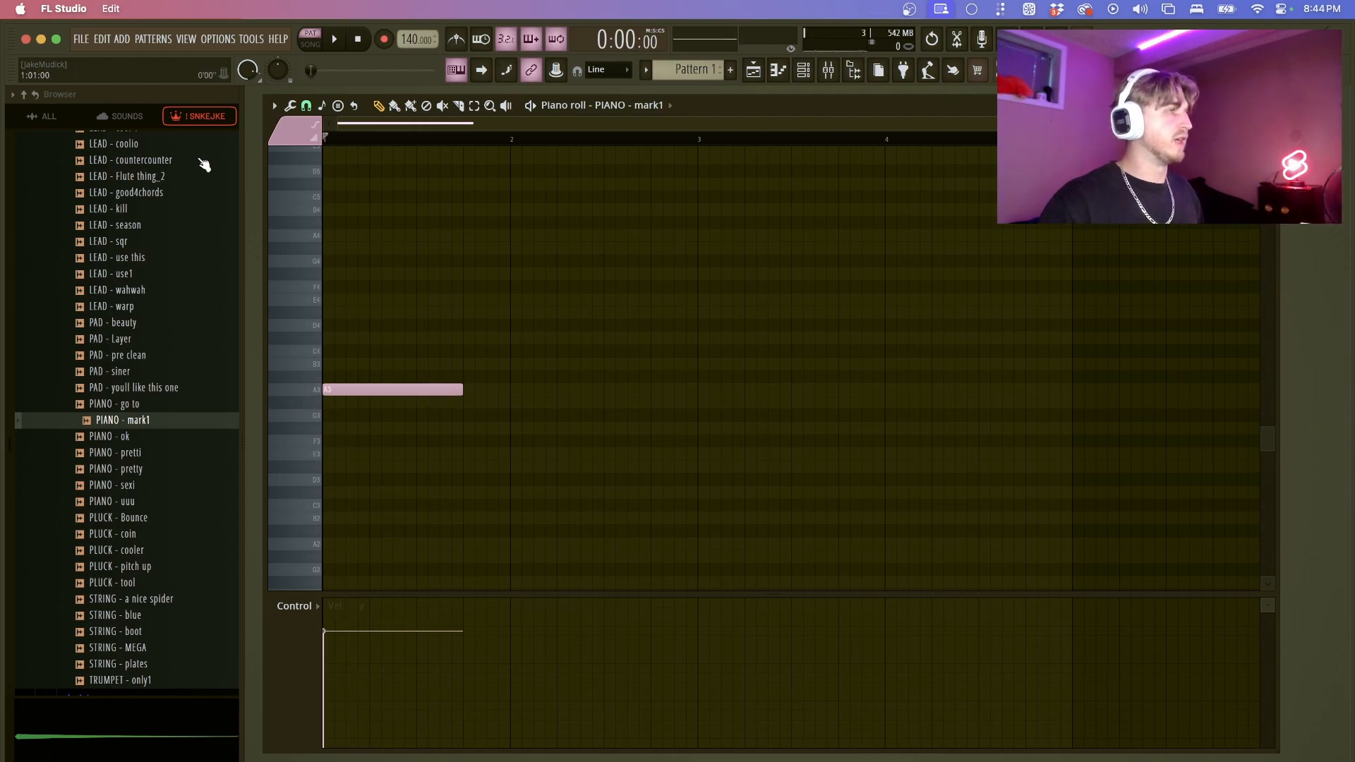
pyautogui.press('space')
pyautogui.press('space')
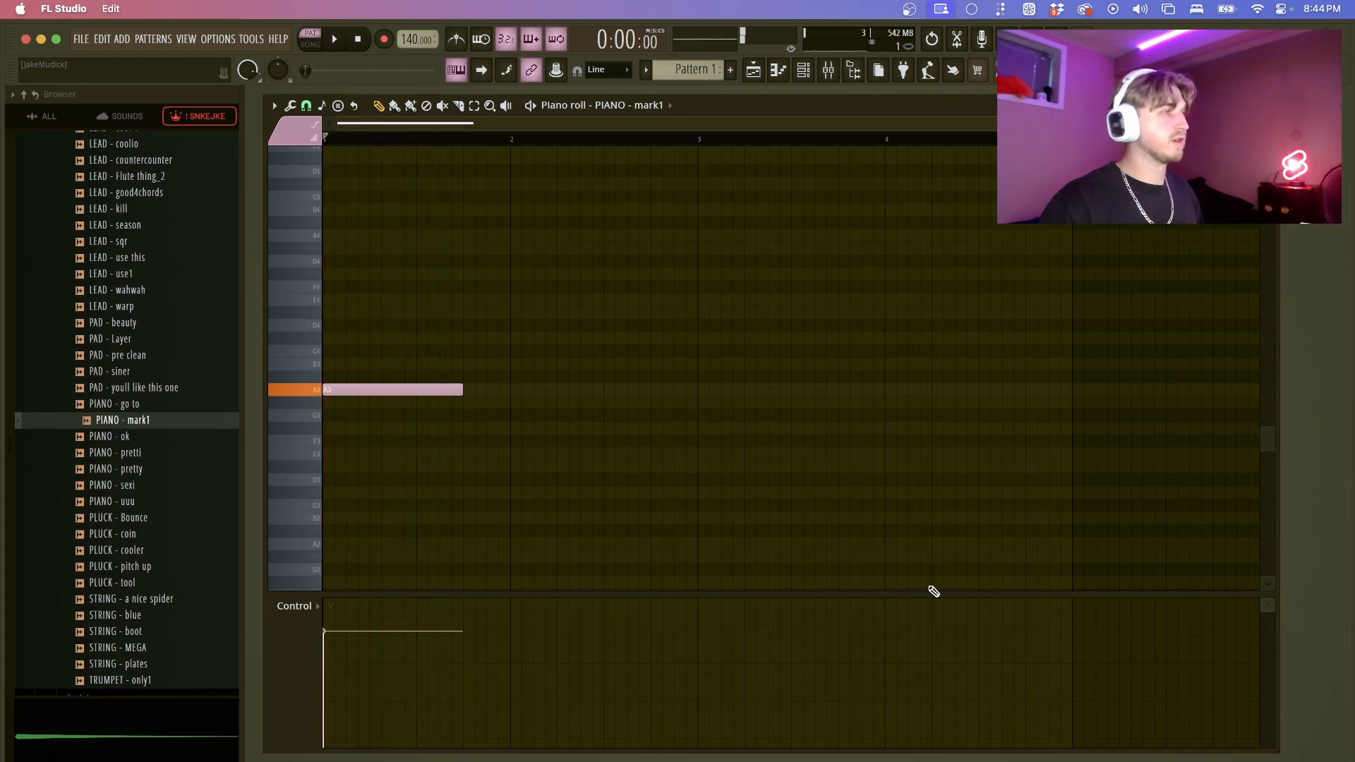
pyautogui.rightClick(424, 390)
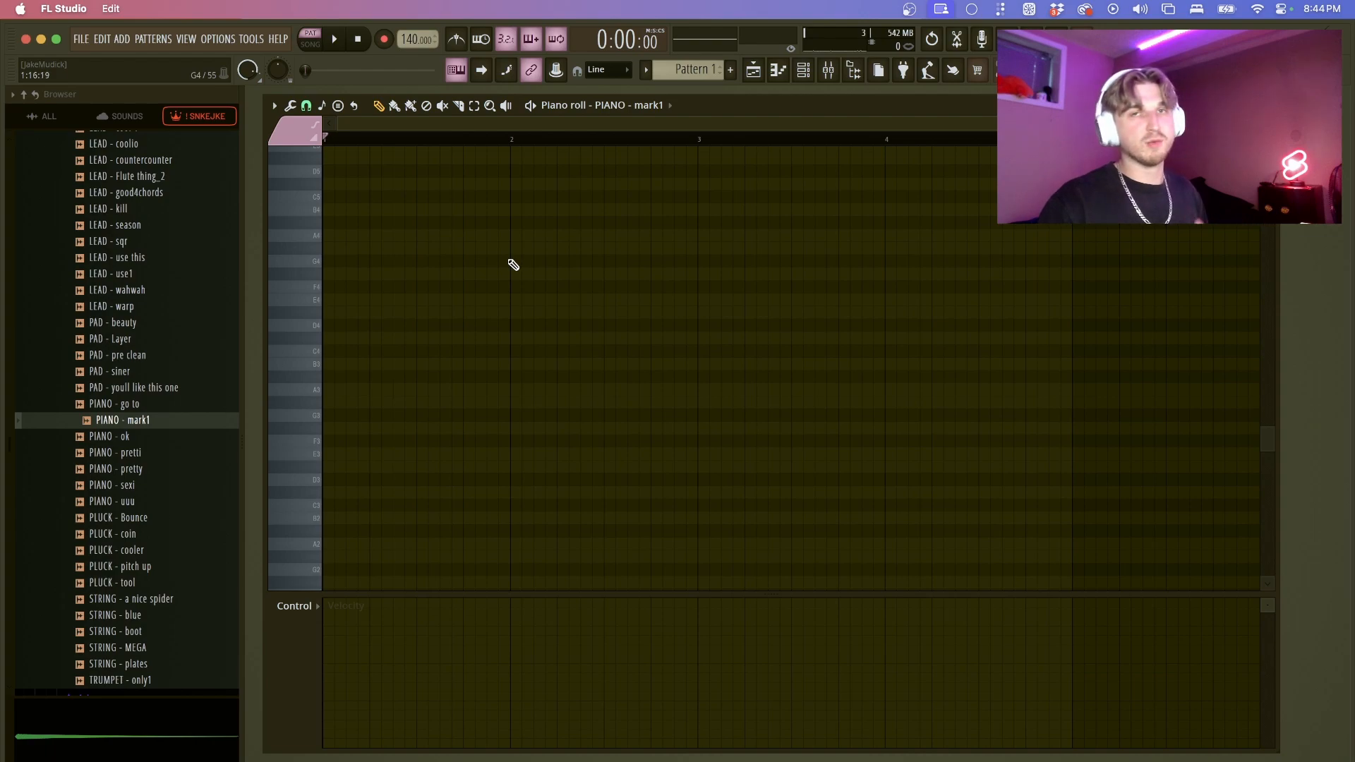
# - Try a three-note chord of F3, A3 and E4 at the start of bar 1, and clear the trial notes
pyautogui.click(803, 69)
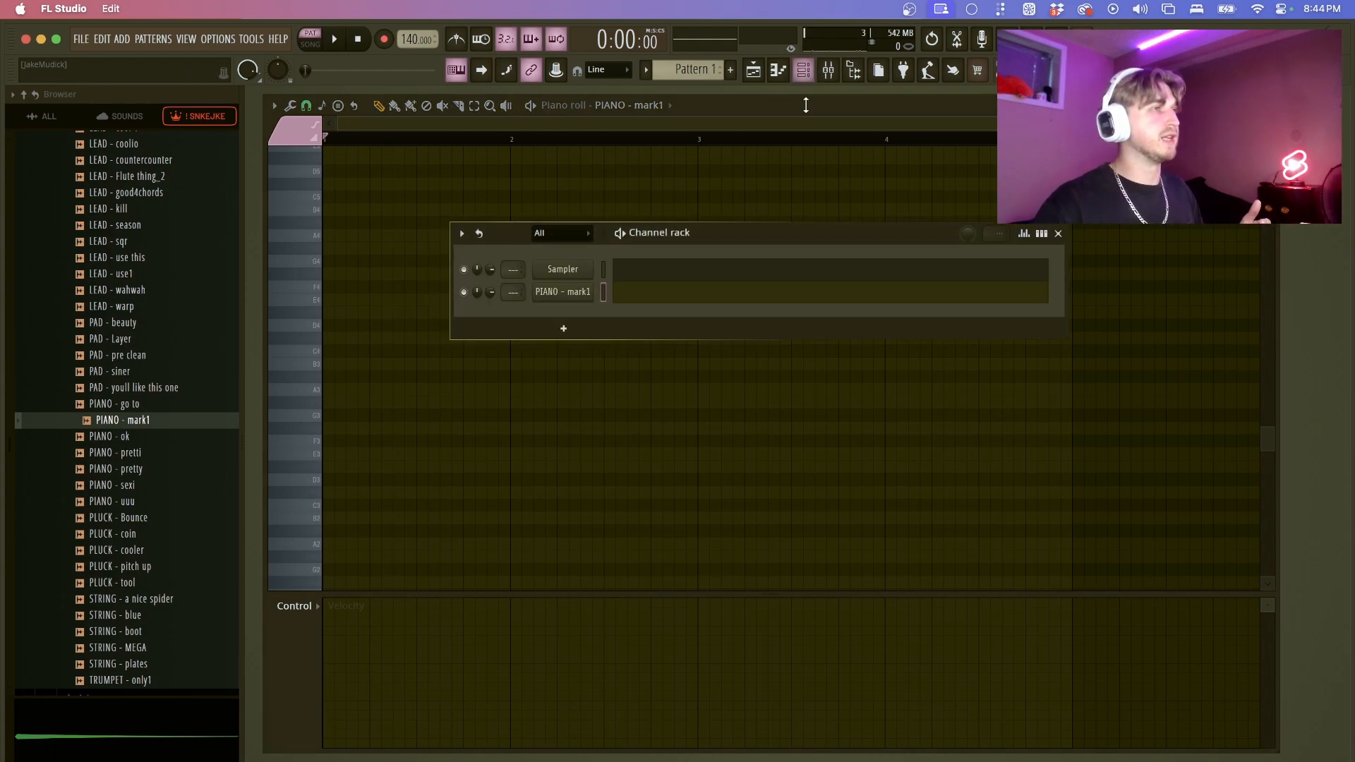
pyautogui.moveTo(382, 443); pyautogui.dragTo(304, 455)
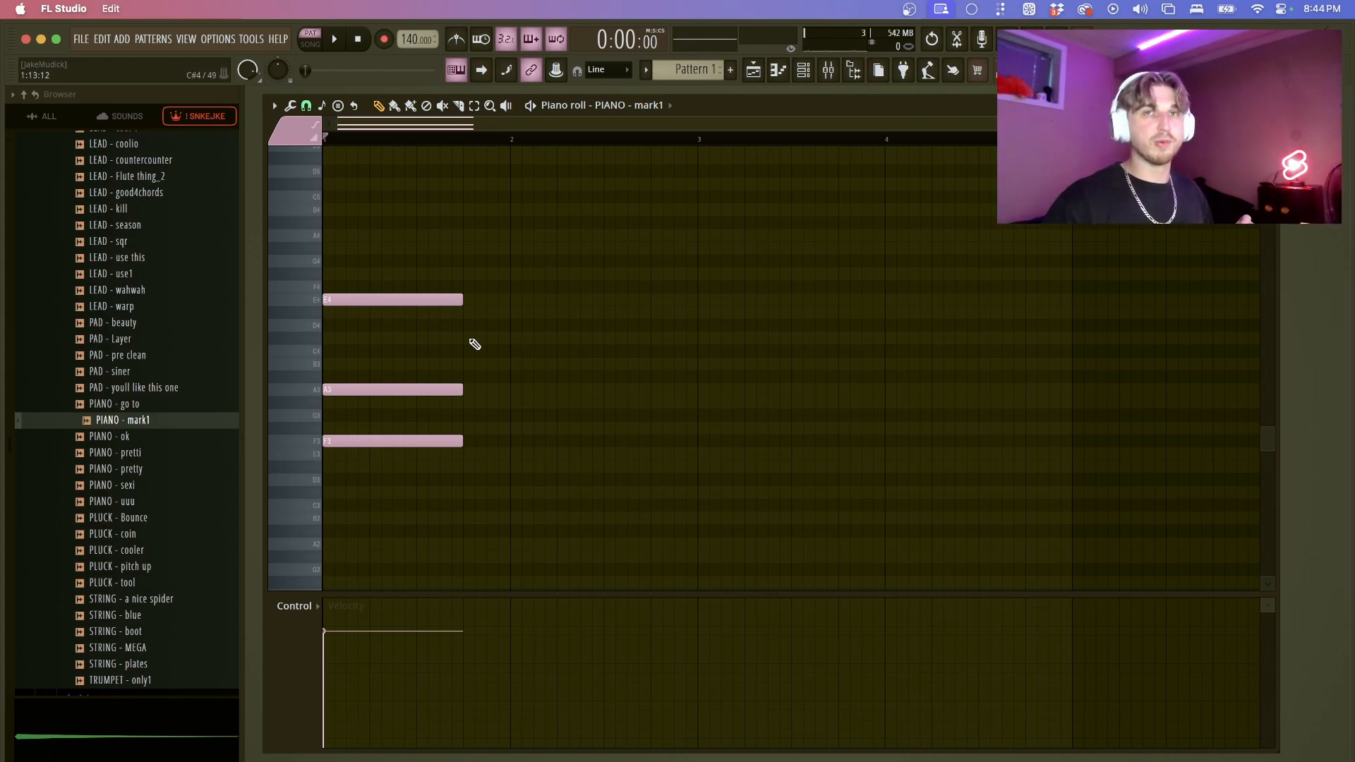
pyautogui.click(453, 445)
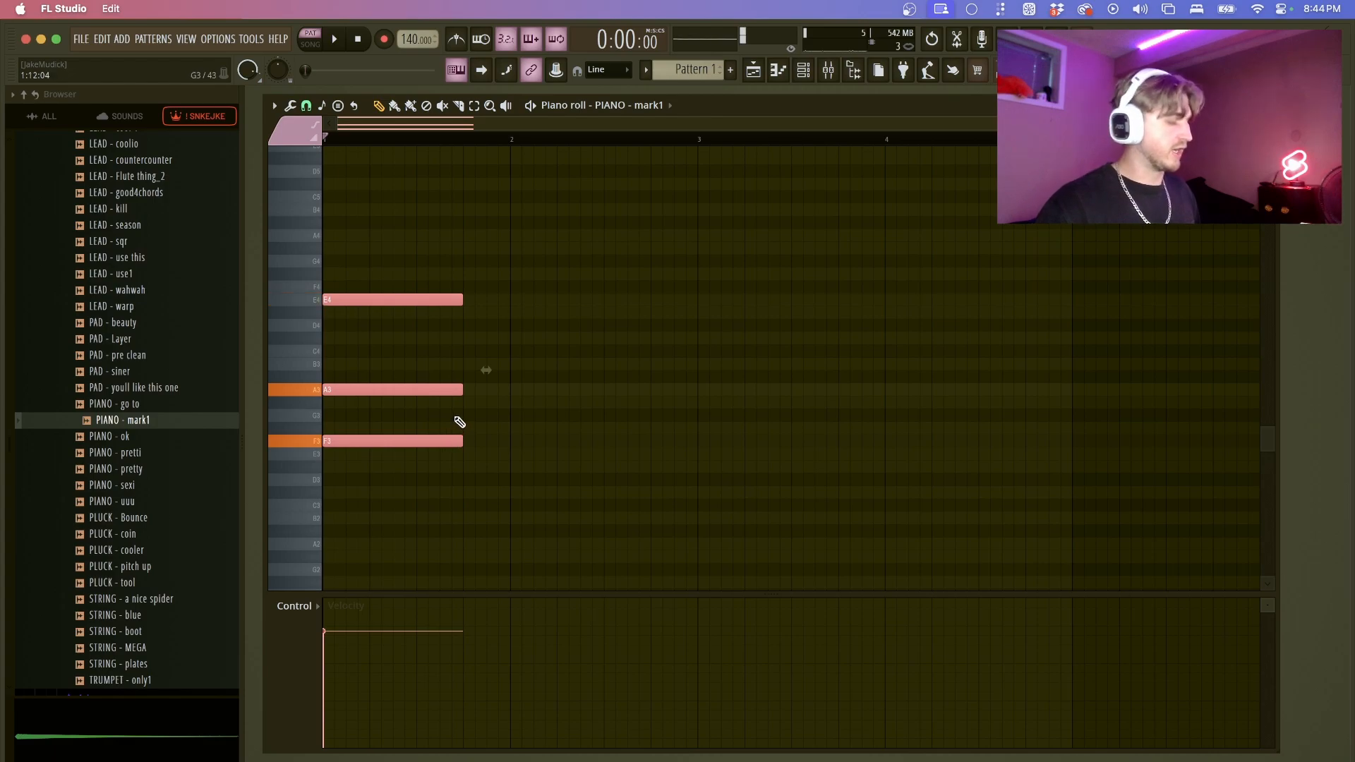
pyautogui.press('Delete')
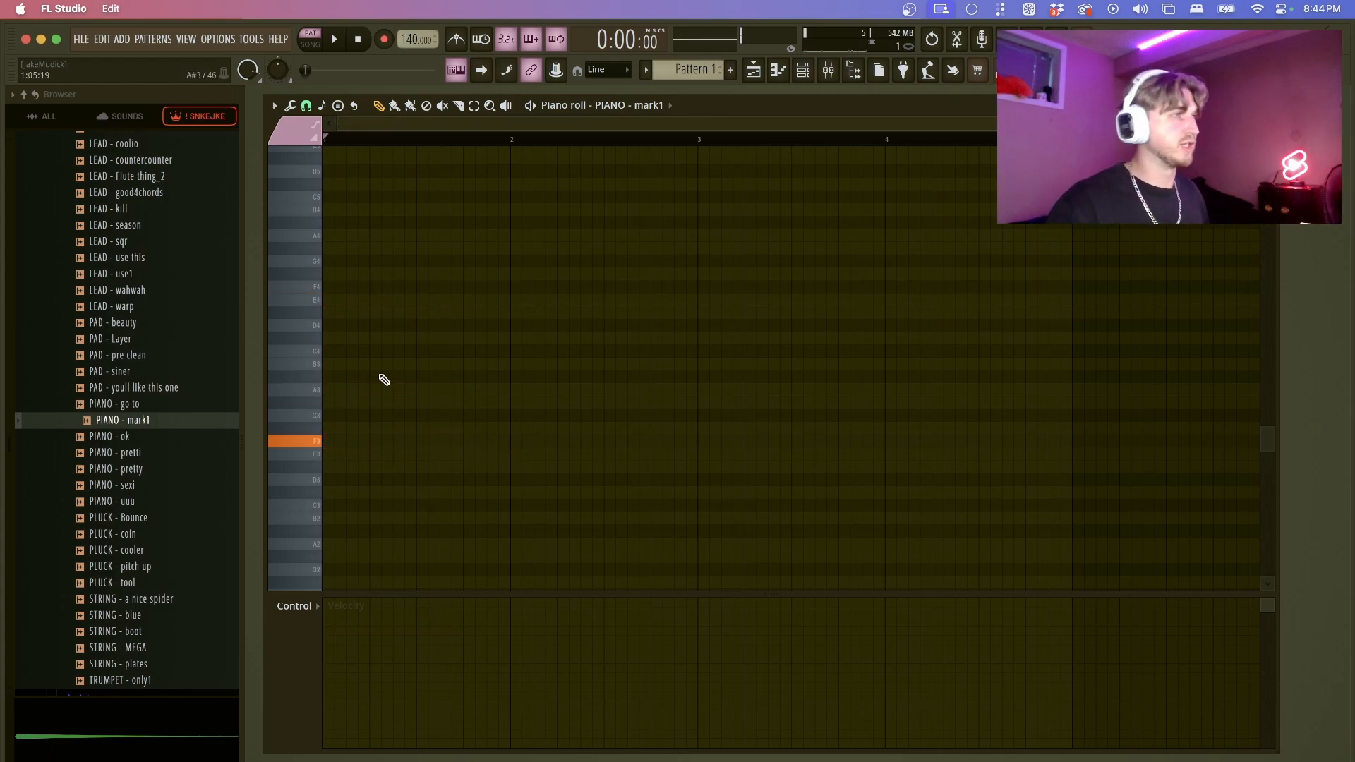
pyautogui.moveTo(353, 293); pyautogui.dragTo(252, 391)
pyautogui.rightClick(400, 393)
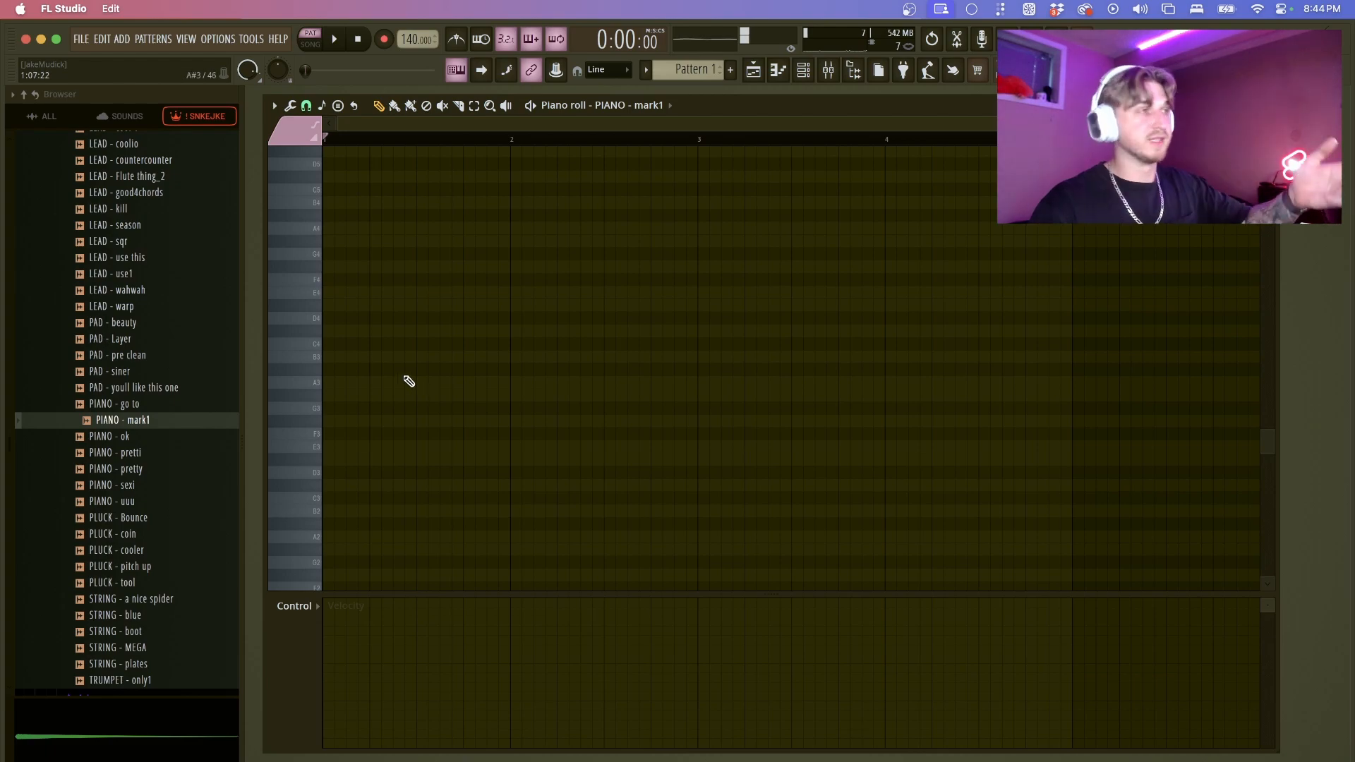
# - Open the PIANO - mark1 channel's sampler settings from the channel rack
pyautogui.click(803, 69)
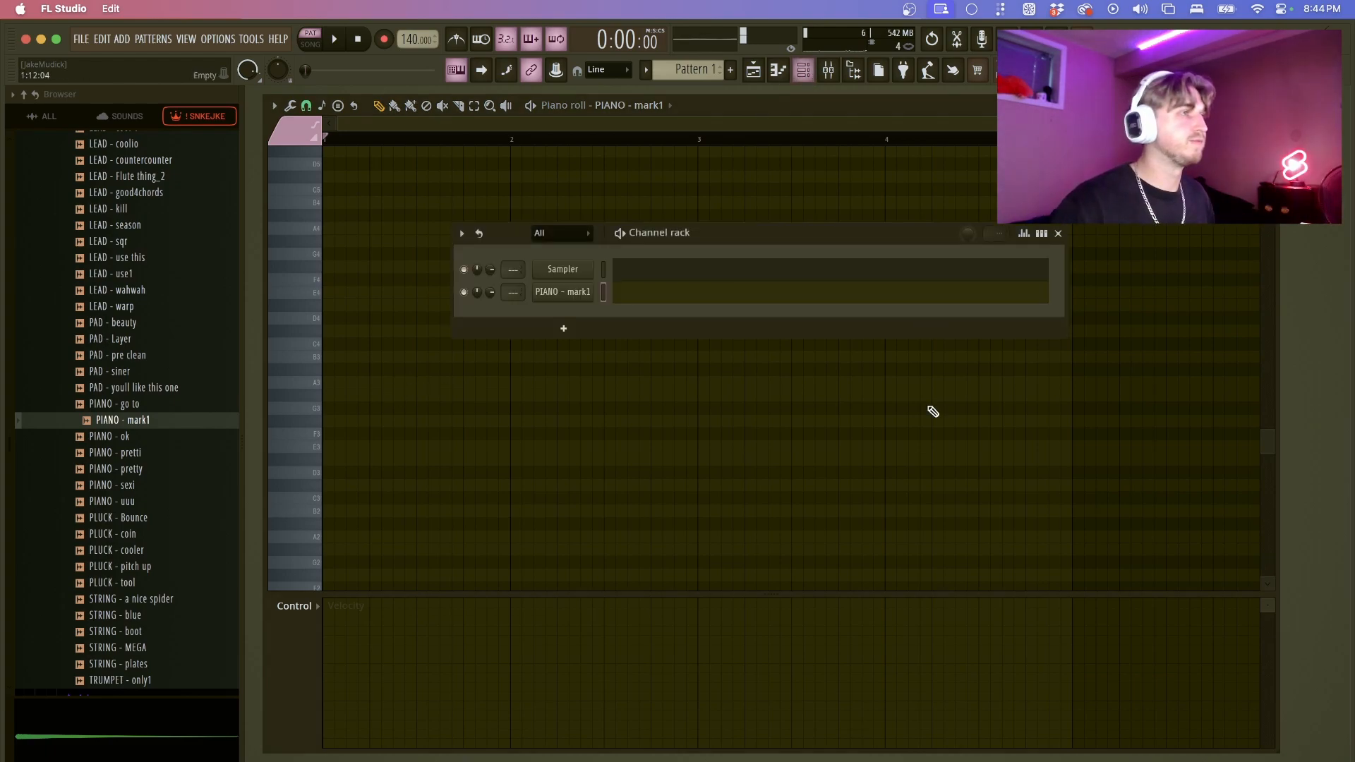
pyautogui.click(591, 291)
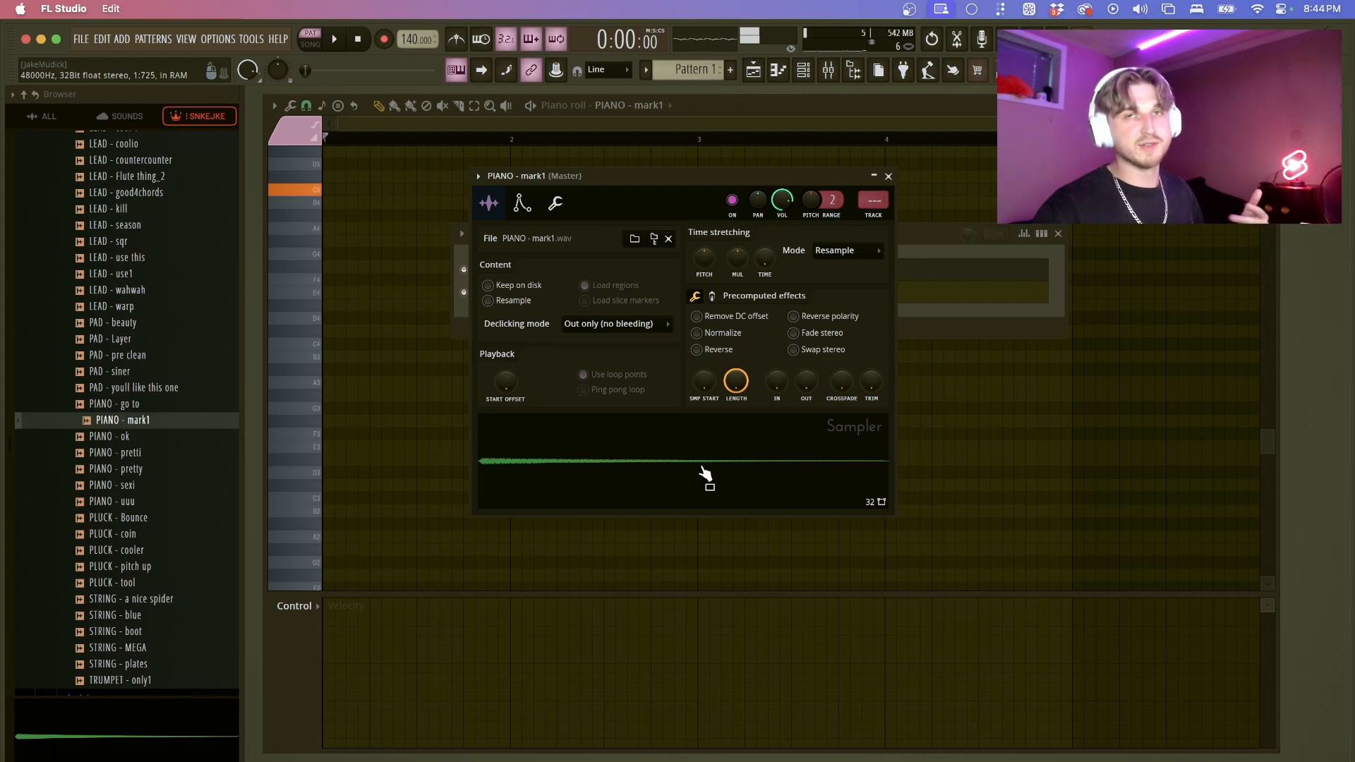
# - Try Normalize on the PIANO - mark1 sample, preview the sound, and turn the option off again
pyautogui.click(708, 338)
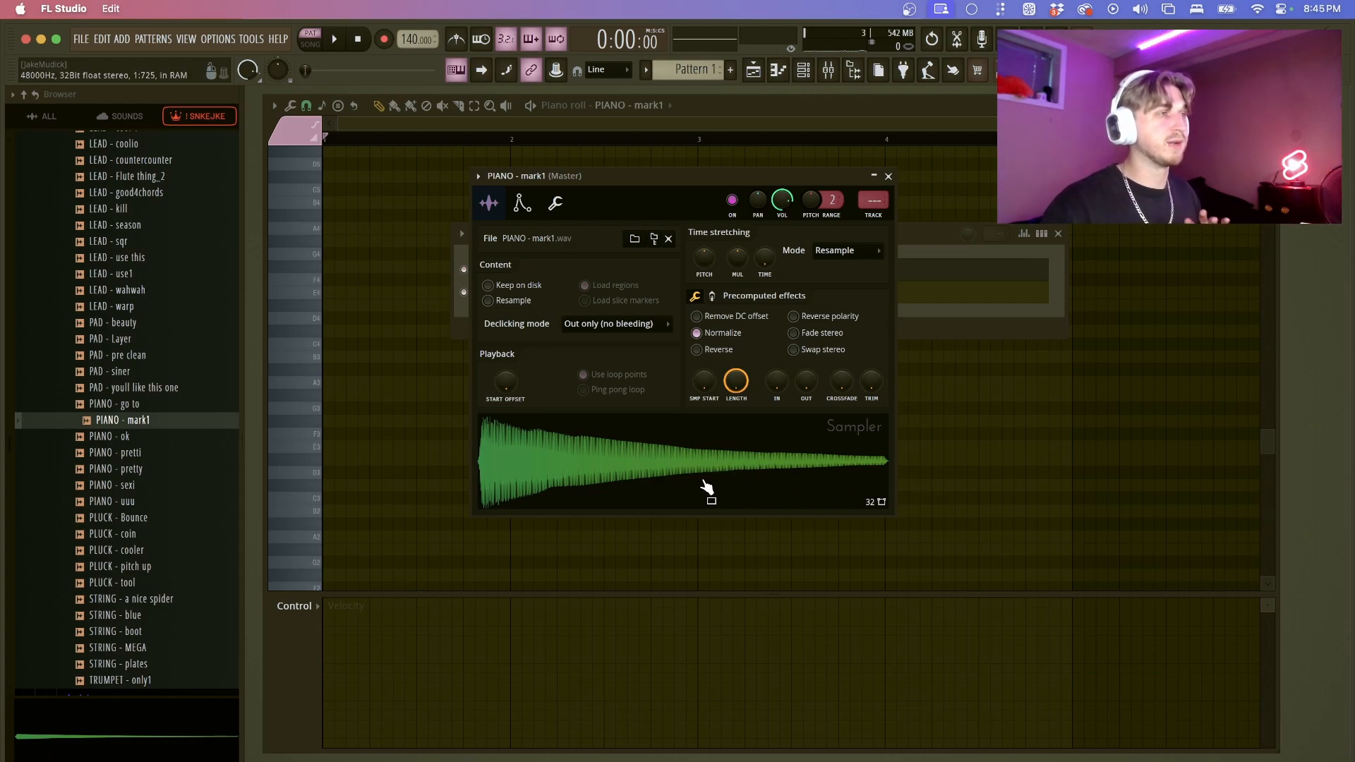
pyautogui.click(672, 475)
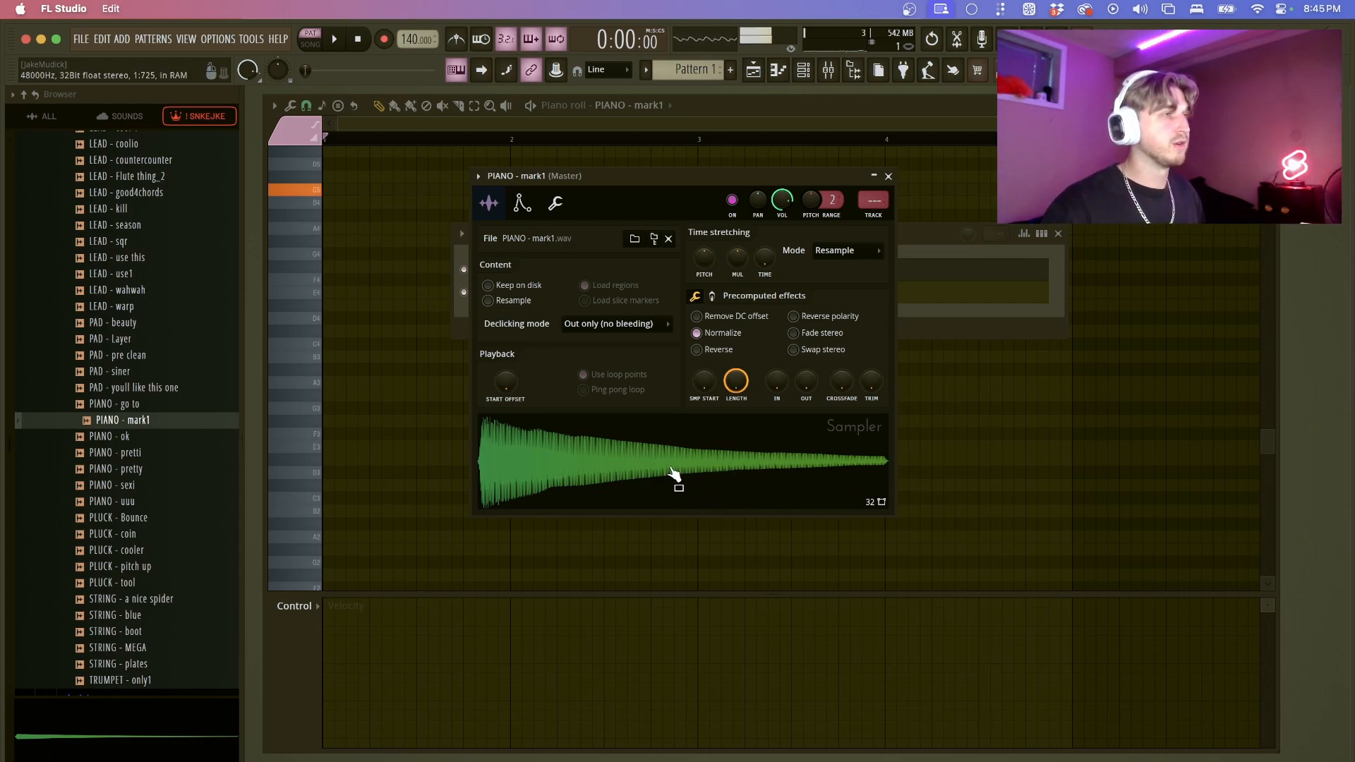
pyautogui.click(702, 334)
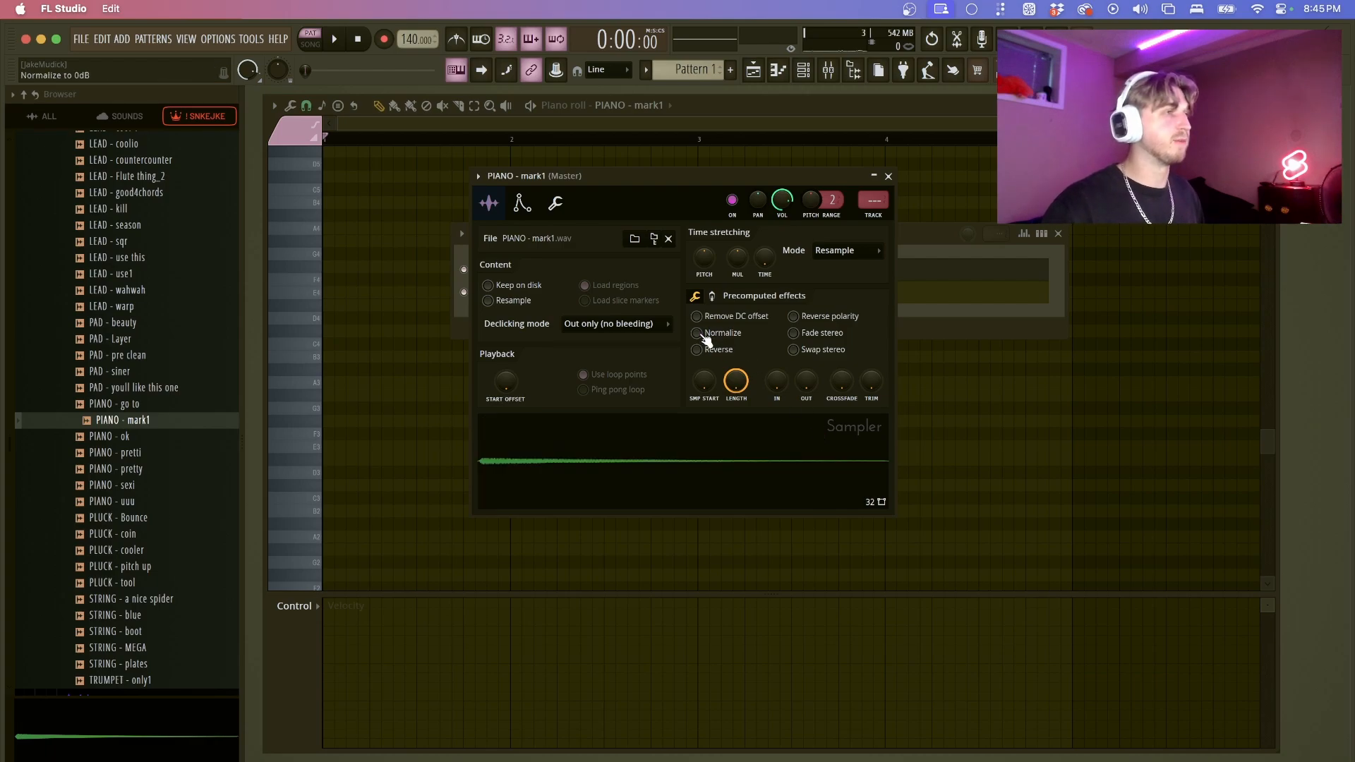
# - Raise the precomputed Boost effect on the PIANO - mark1 sample, preview it, and close the sampler settings and channel rack
pyautogui.click(713, 298)
pyautogui.moveTo(704, 323); pyautogui.dragTo(704, 270)
pyautogui.click(677, 462)
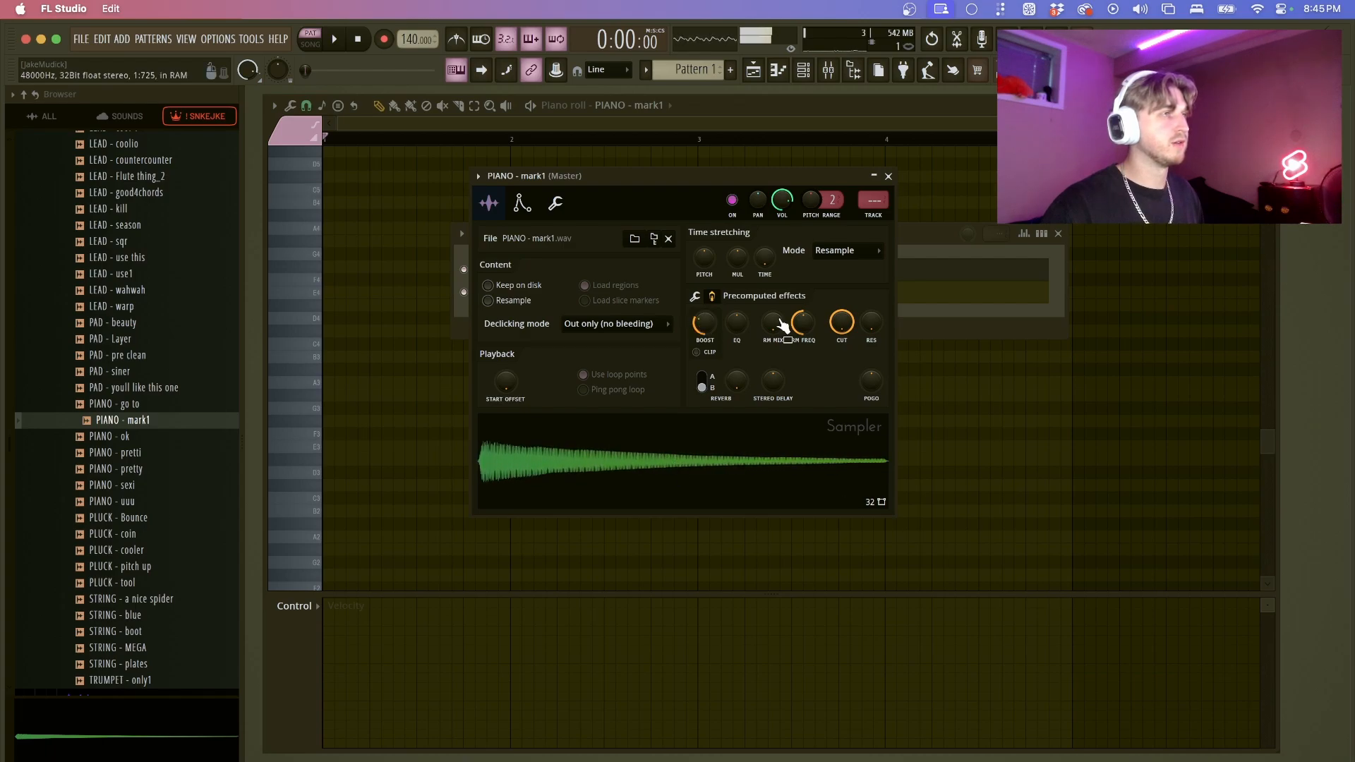
pyautogui.click(888, 177)
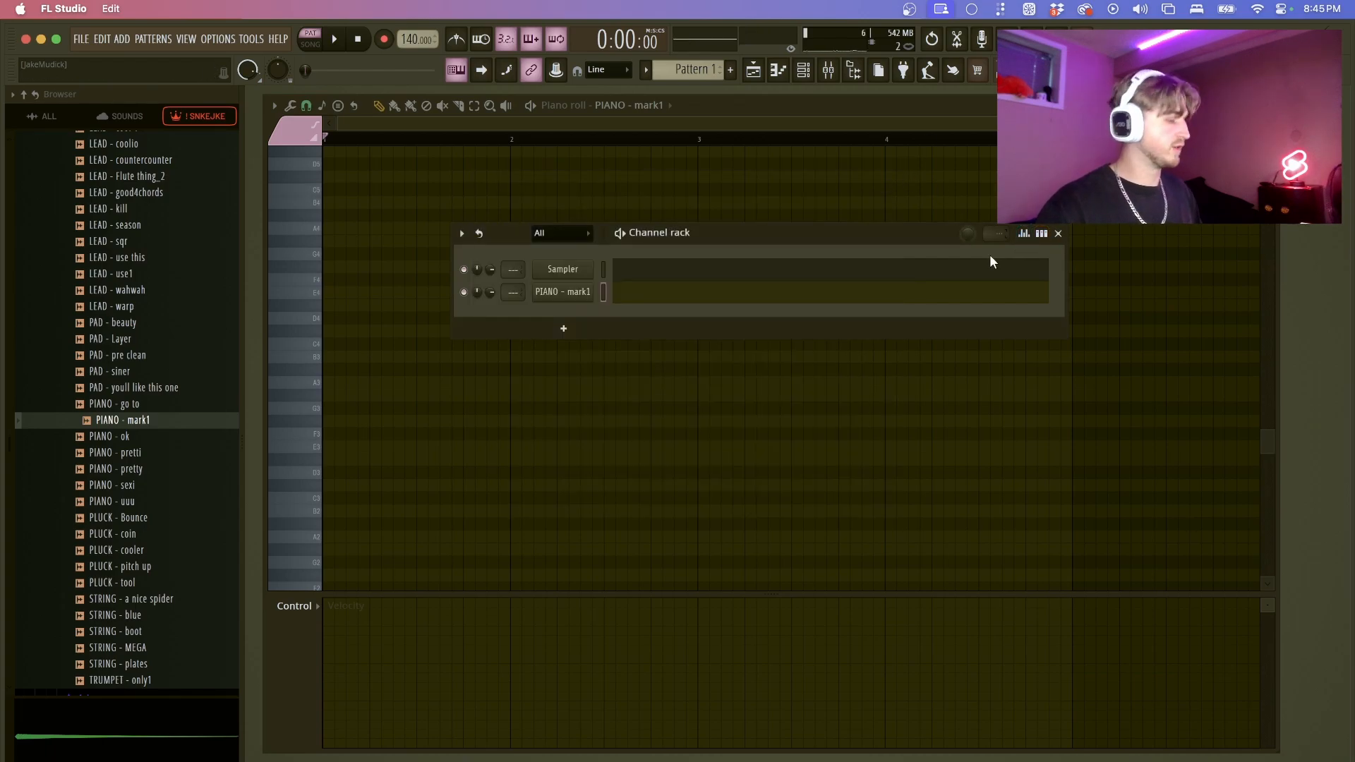
pyautogui.press('F6')
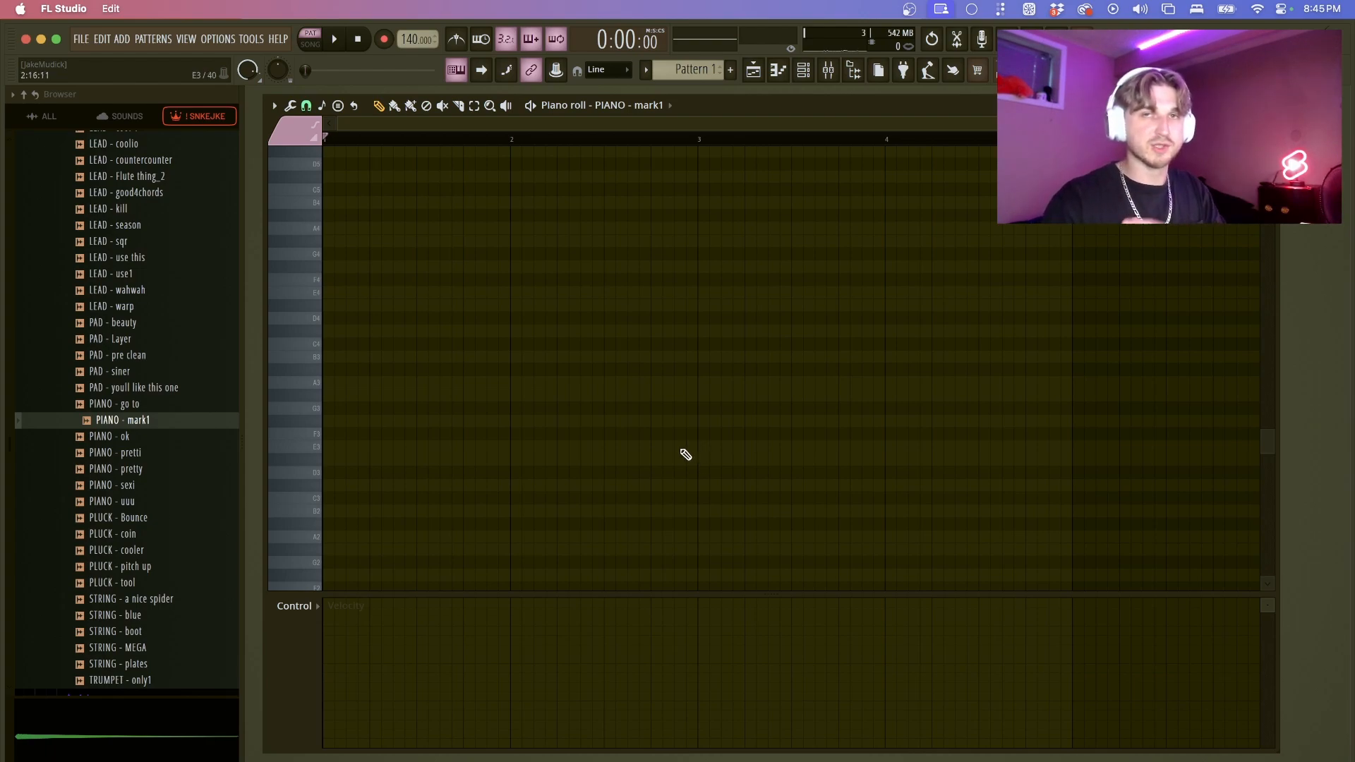
# - Stamp a Minor 9th chord rooted on C#3 at the start of bar 1
pyautogui.click(340, 107)
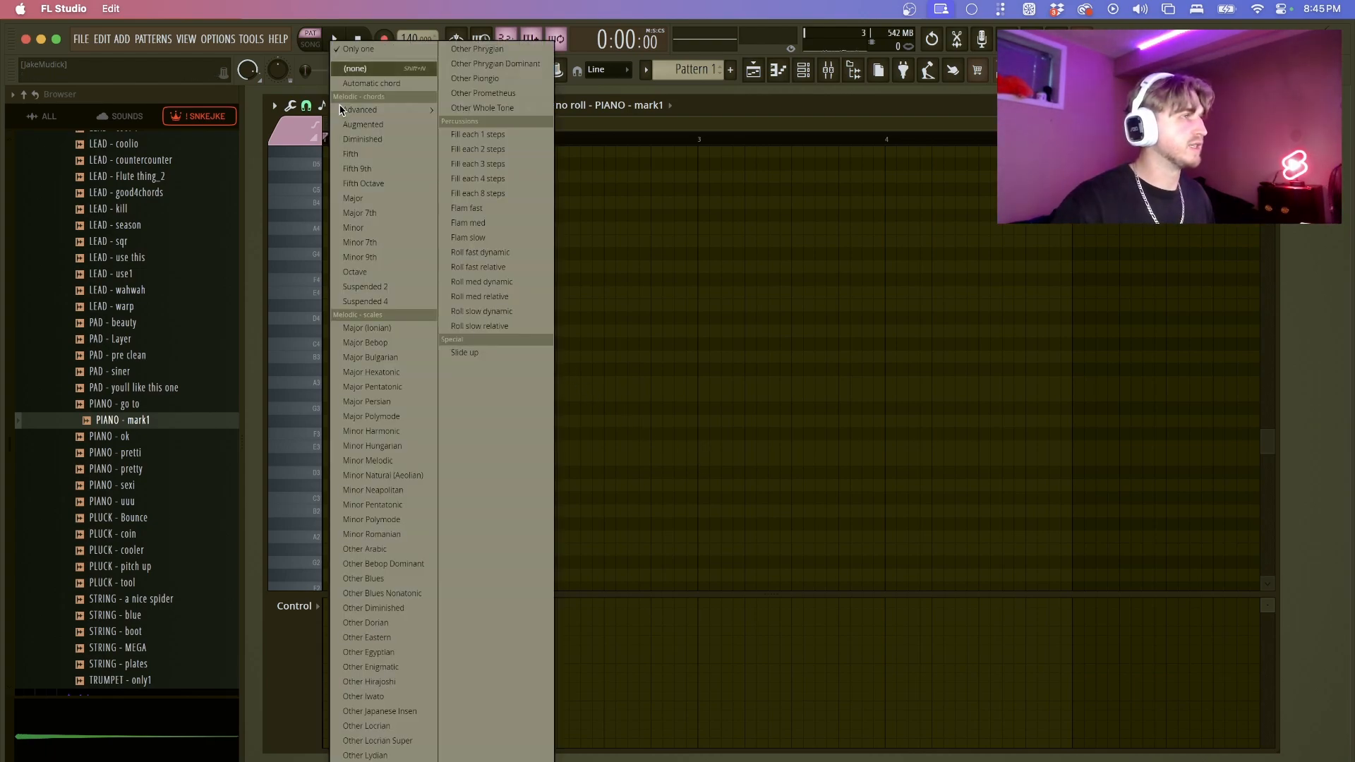
pyautogui.click(400, 258)
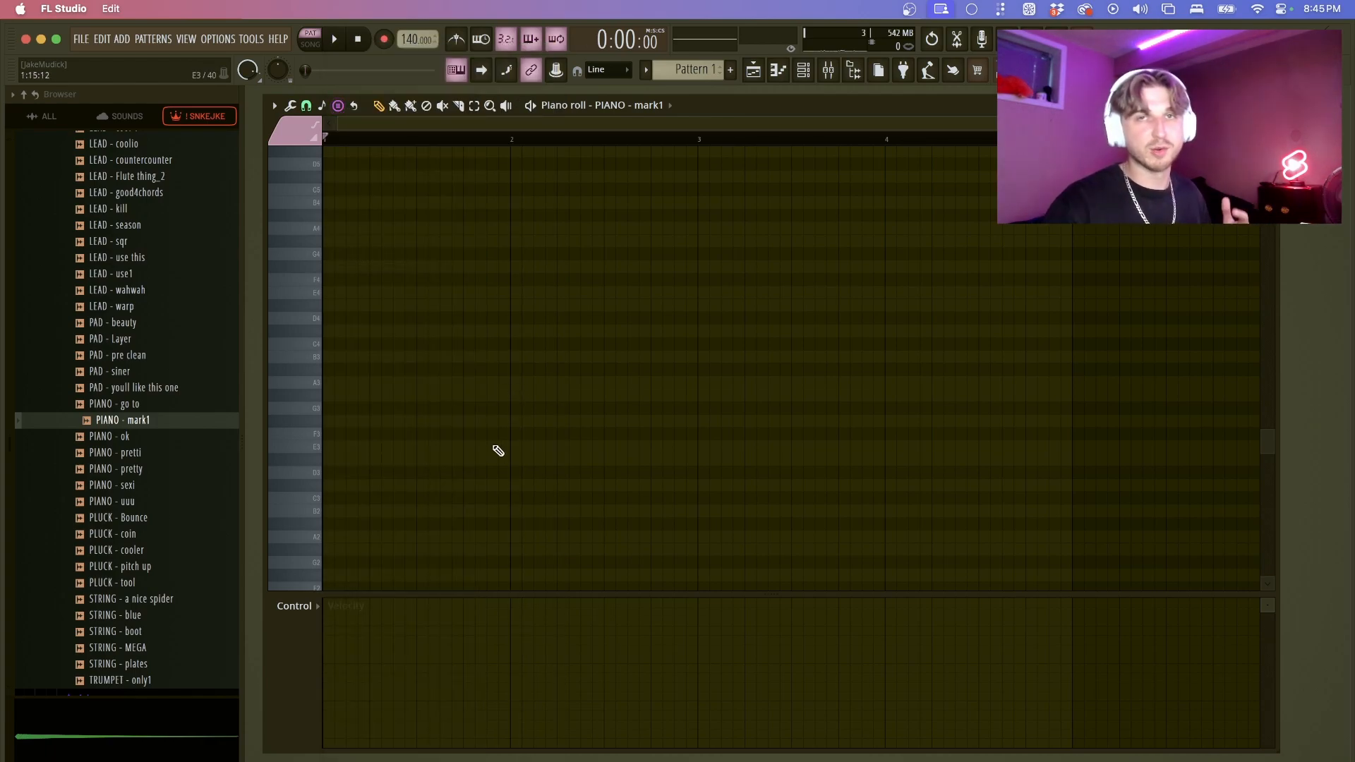
pyautogui.moveTo(435, 445); pyautogui.dragTo(314, 433)
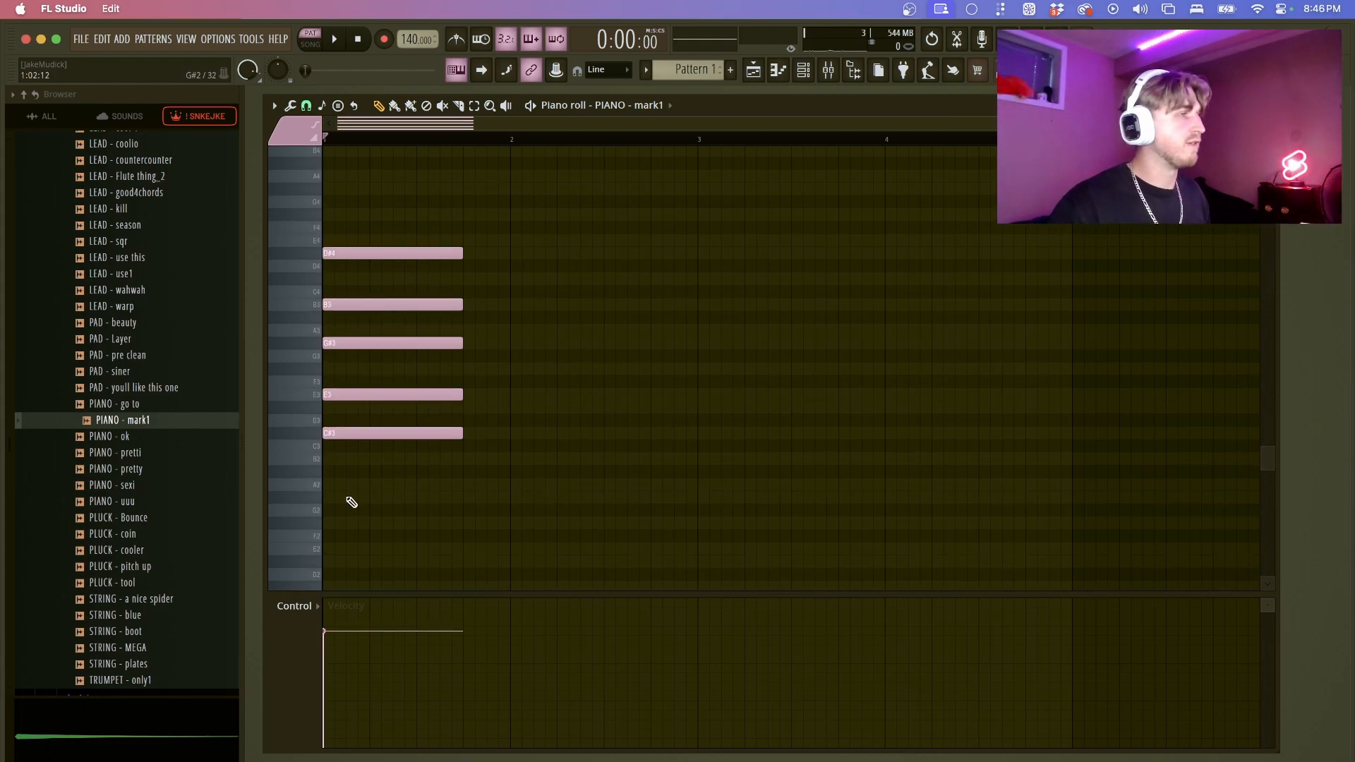
pyautogui.press('super+a')
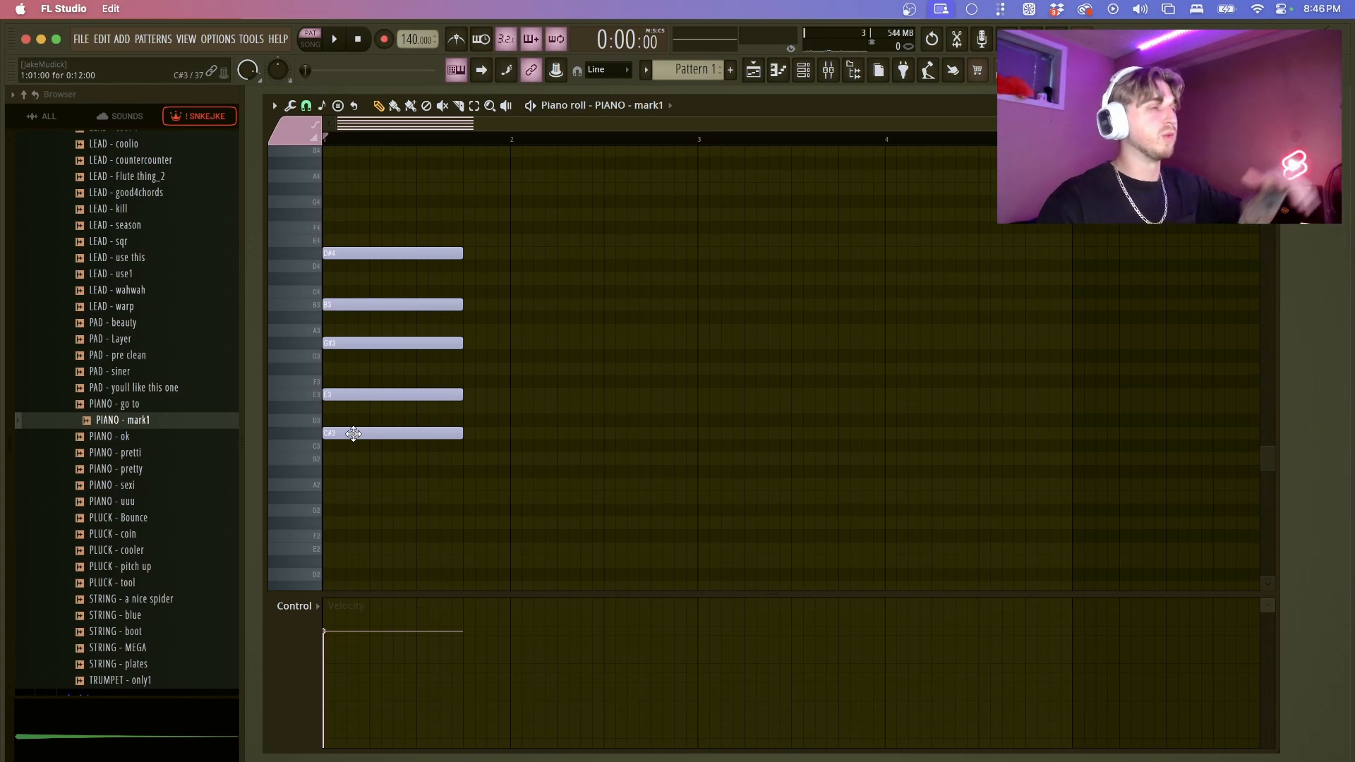
pyautogui.click(375, 455)
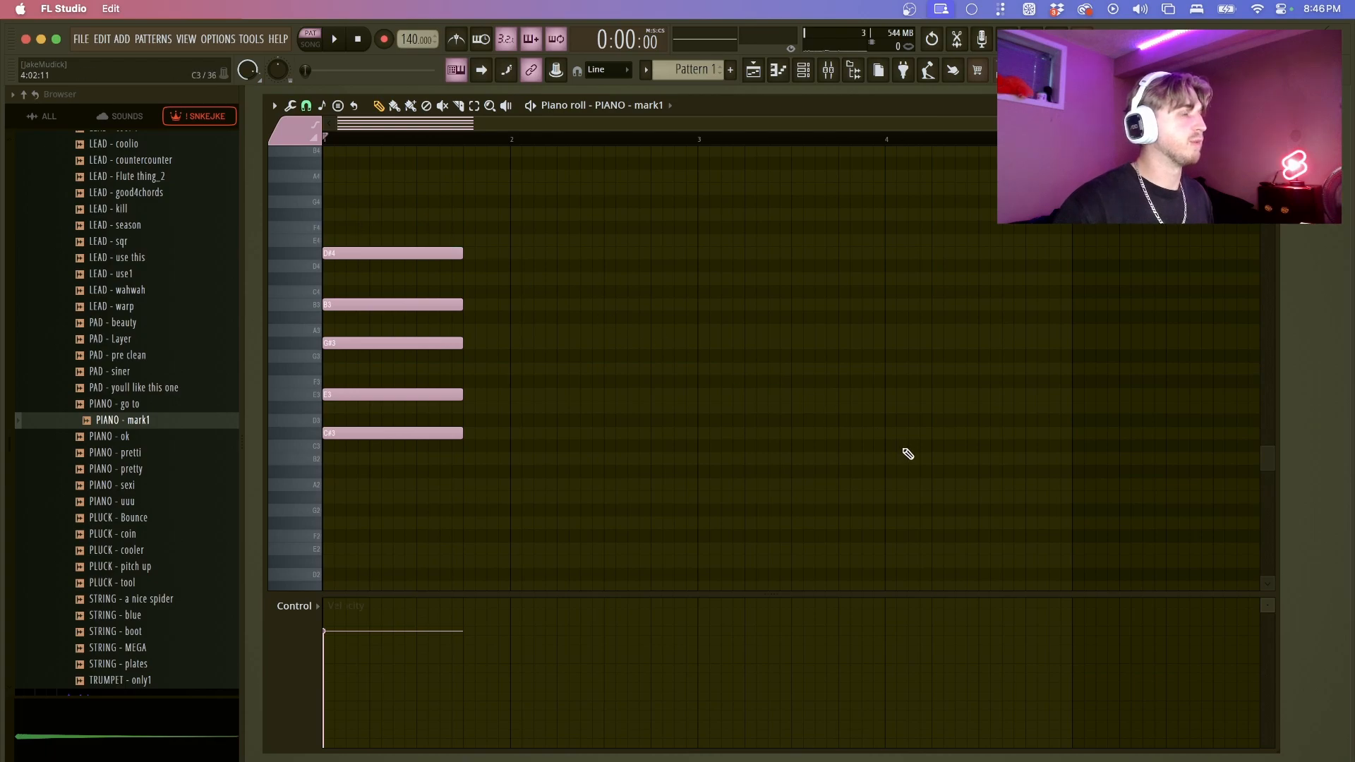
# - Play back the Minor 9th chord and transpose all its notes up one octave, with the root on C#4
pyautogui.press('space')
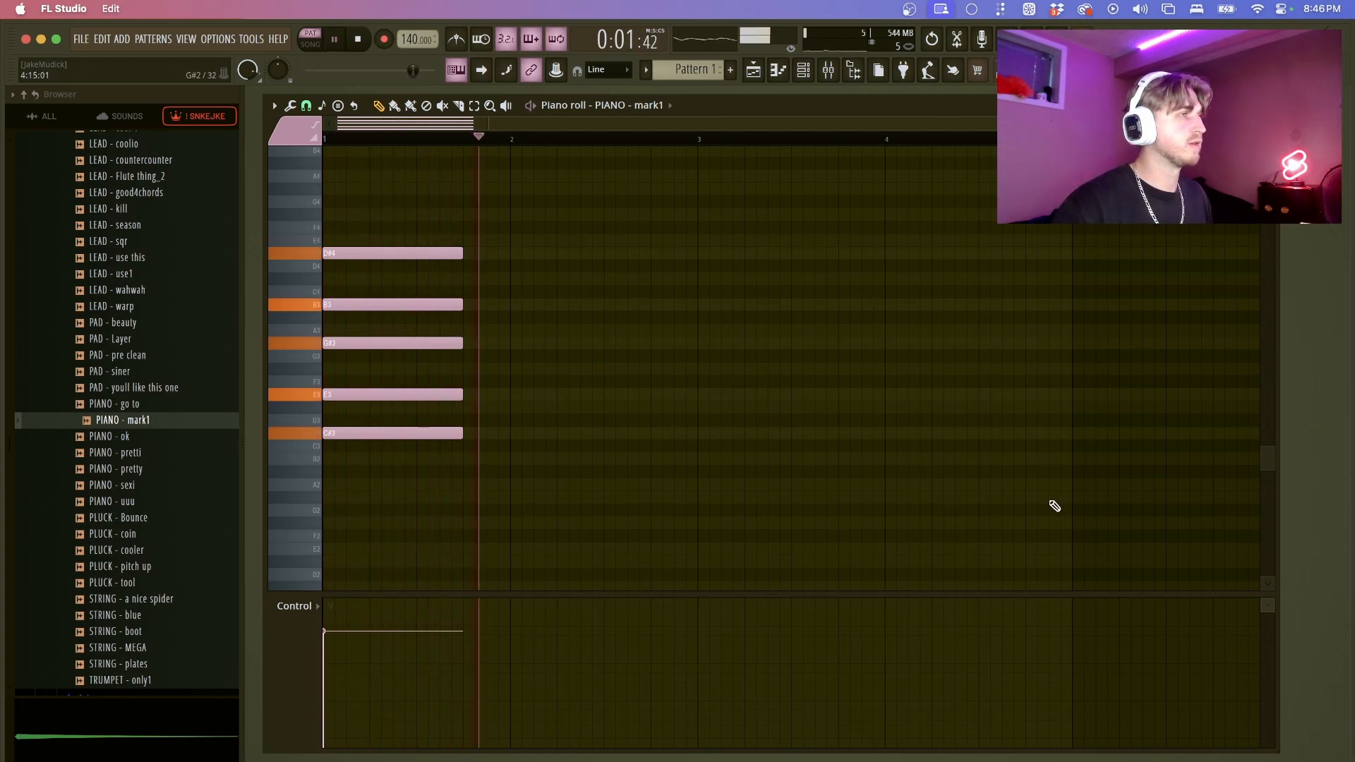
pyautogui.press('space')
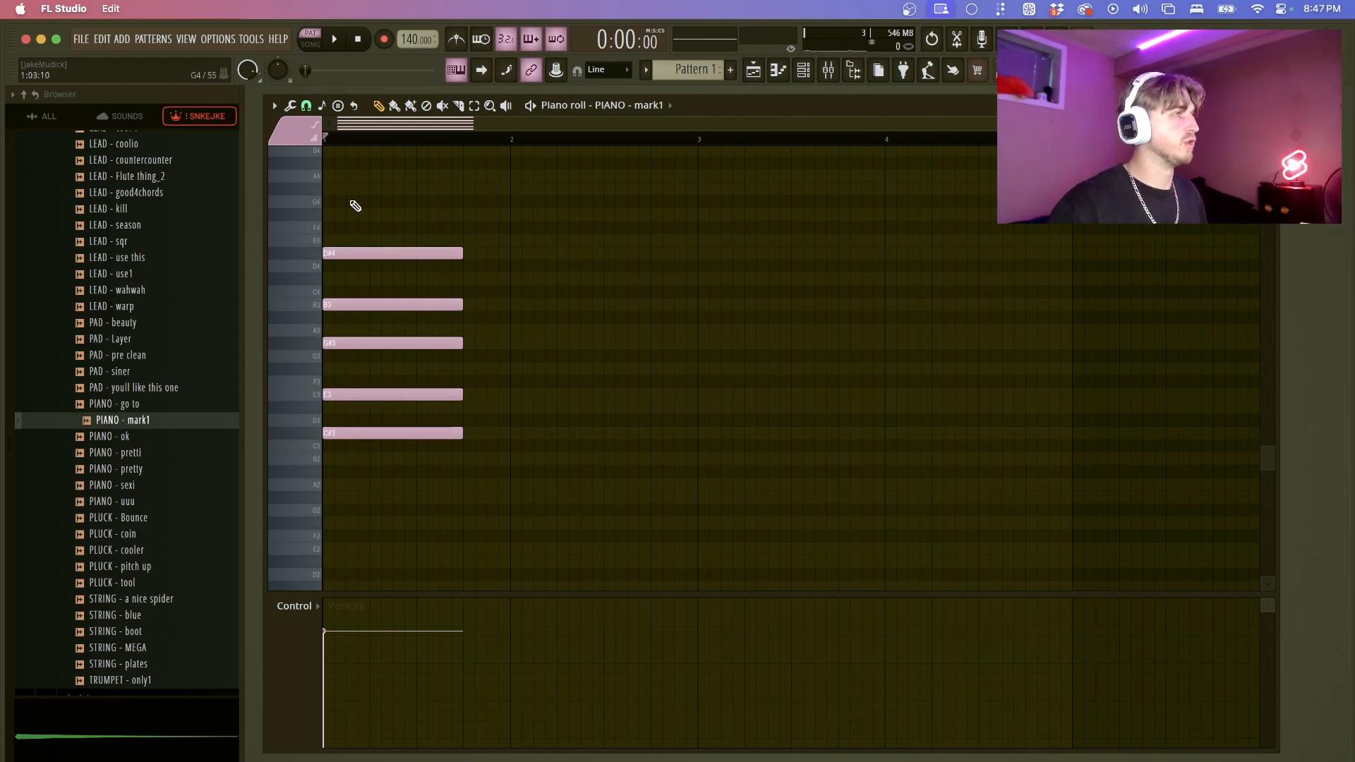
pyautogui.moveTo(350, 197); pyautogui.dragTo(530, 462)
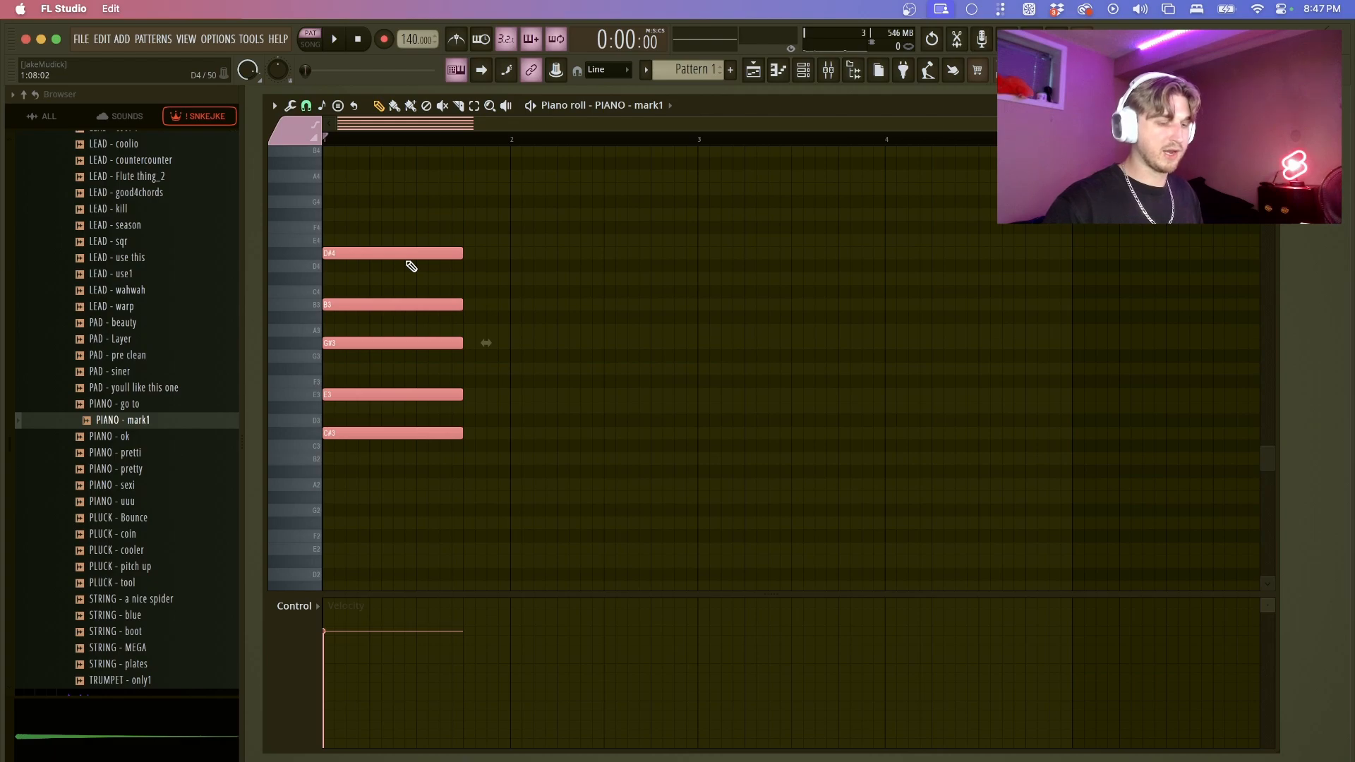
pyautogui.hotkey('ctrl', 'Up')
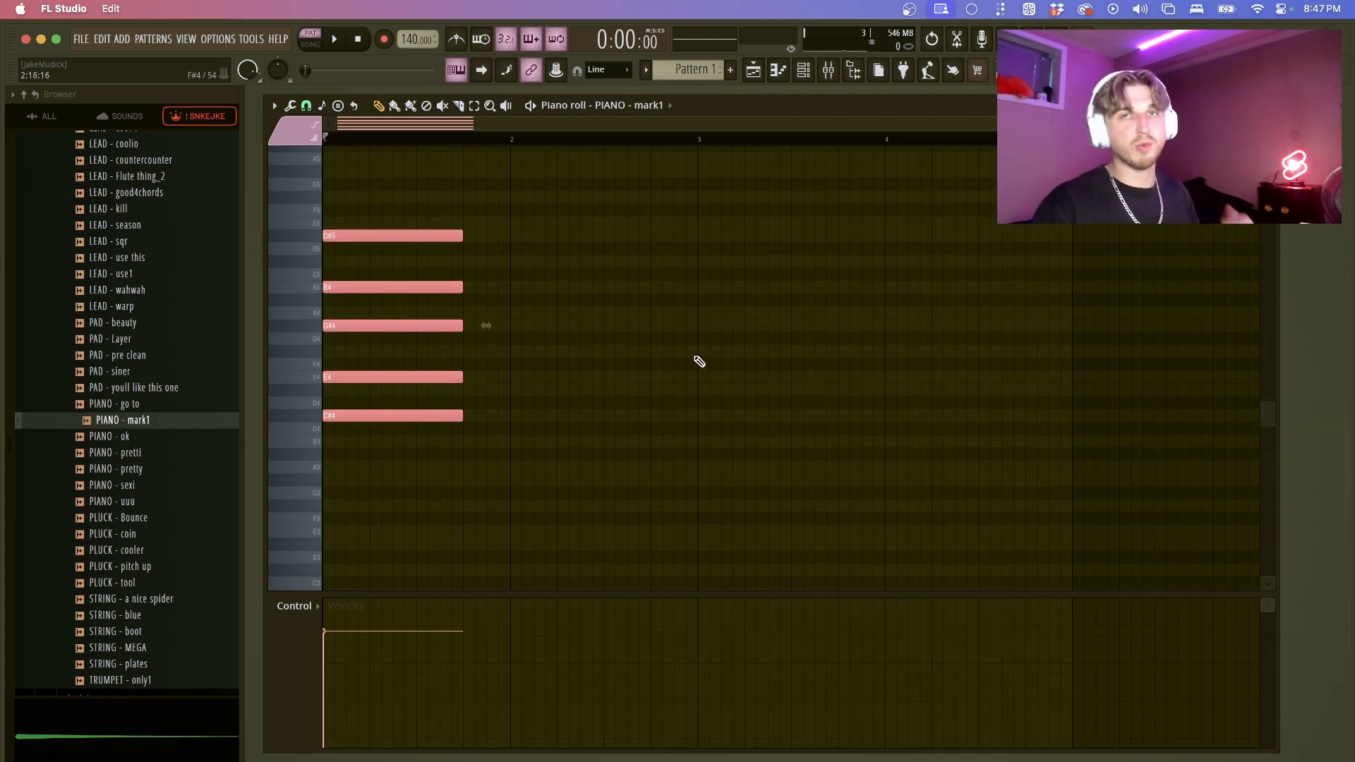
# - Deselect the chord notes and play back the raised Minor 9th chord
pyautogui.hotkey('ctrl', 'd')
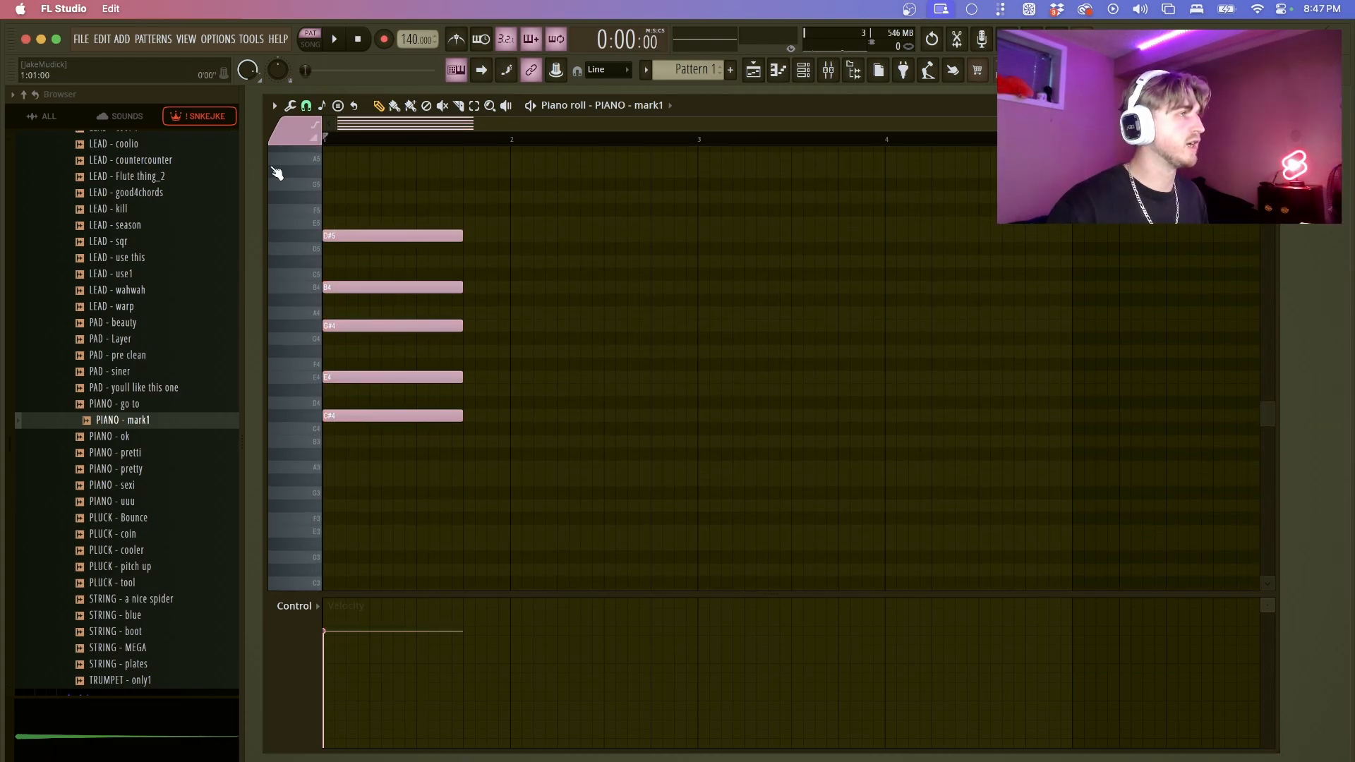
pyautogui.press('space')
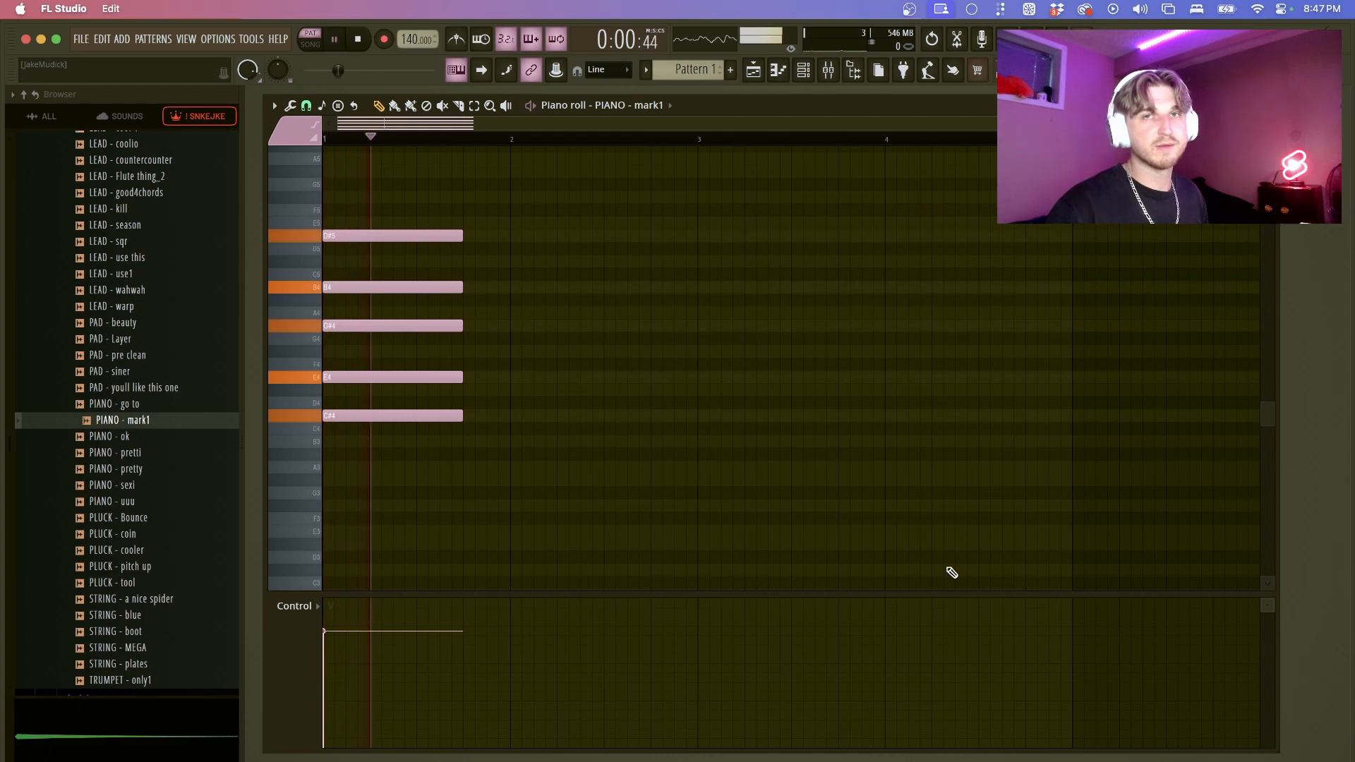
pyautogui.press('space')
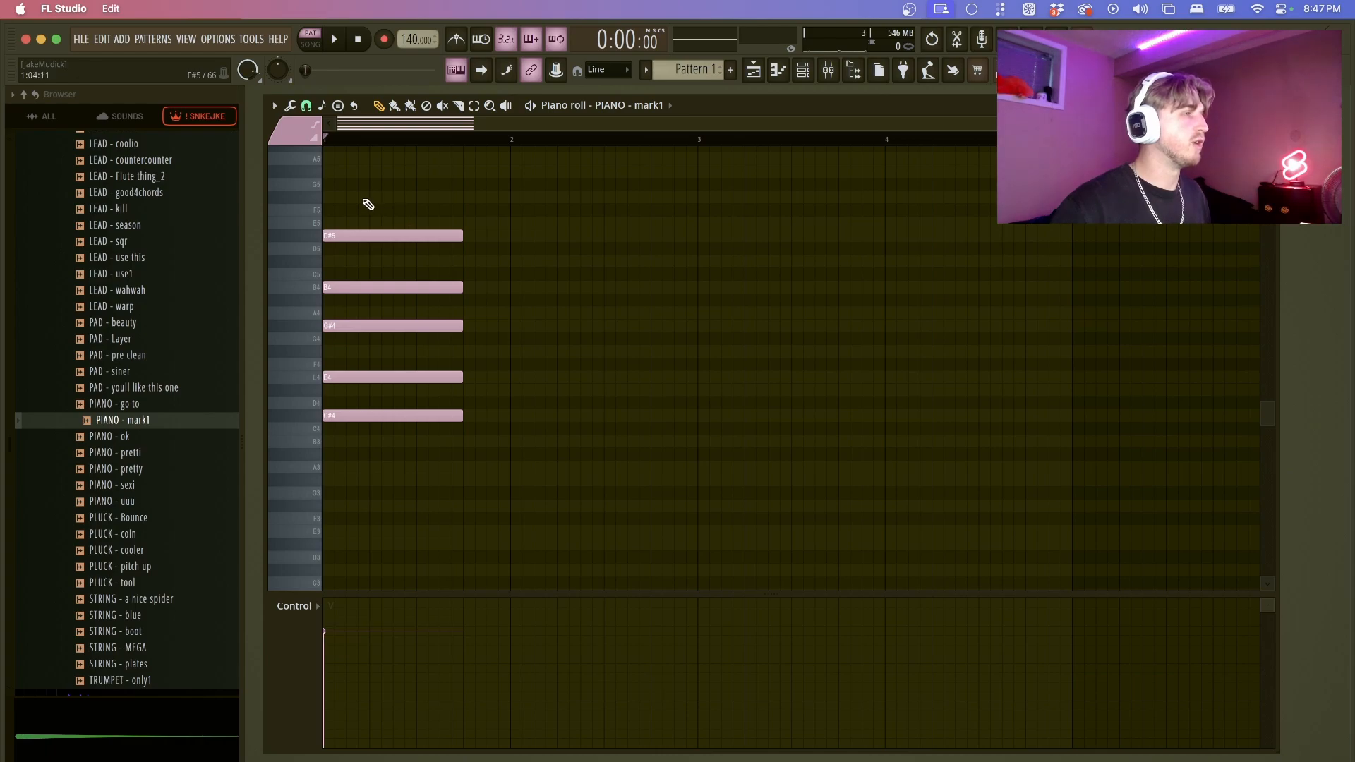
pyautogui.press('super+a')
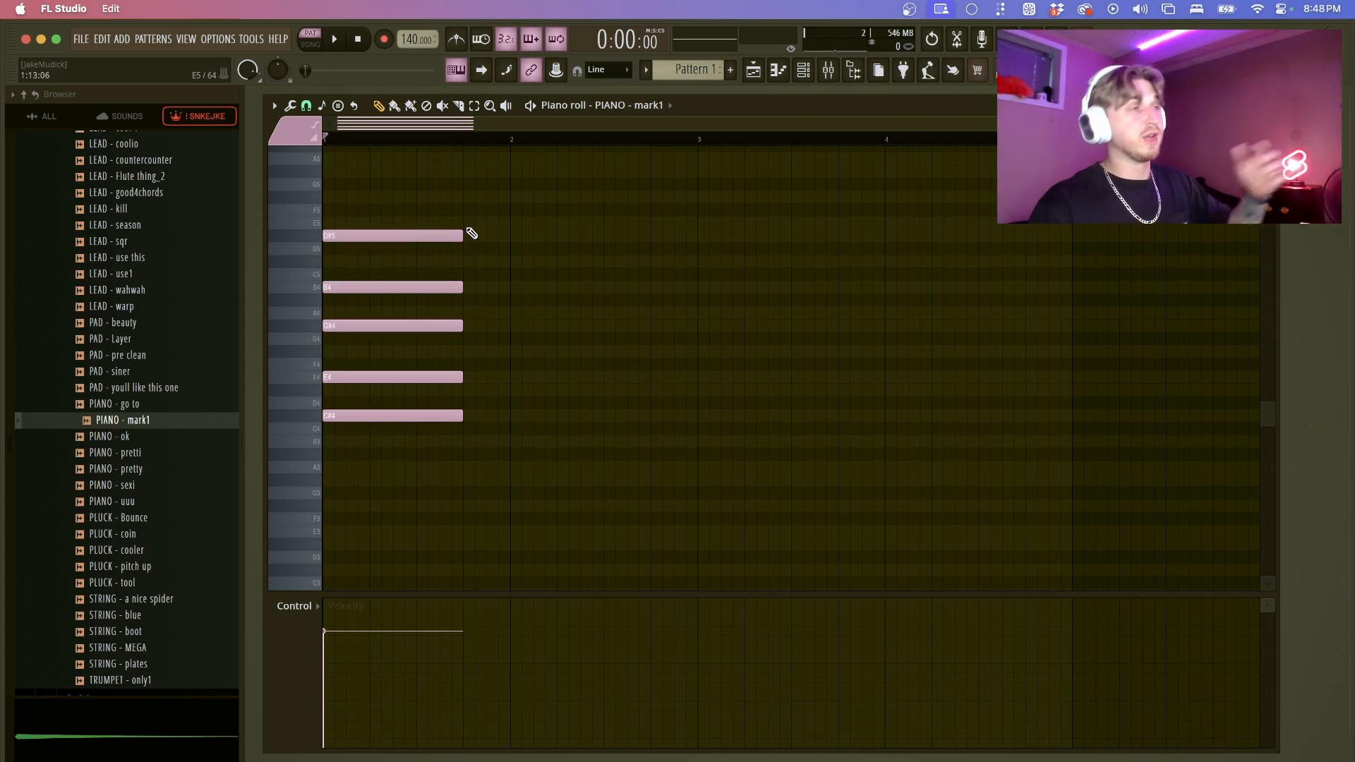
pyautogui.moveTo(383, 192); pyautogui.dragTo(564, 457)
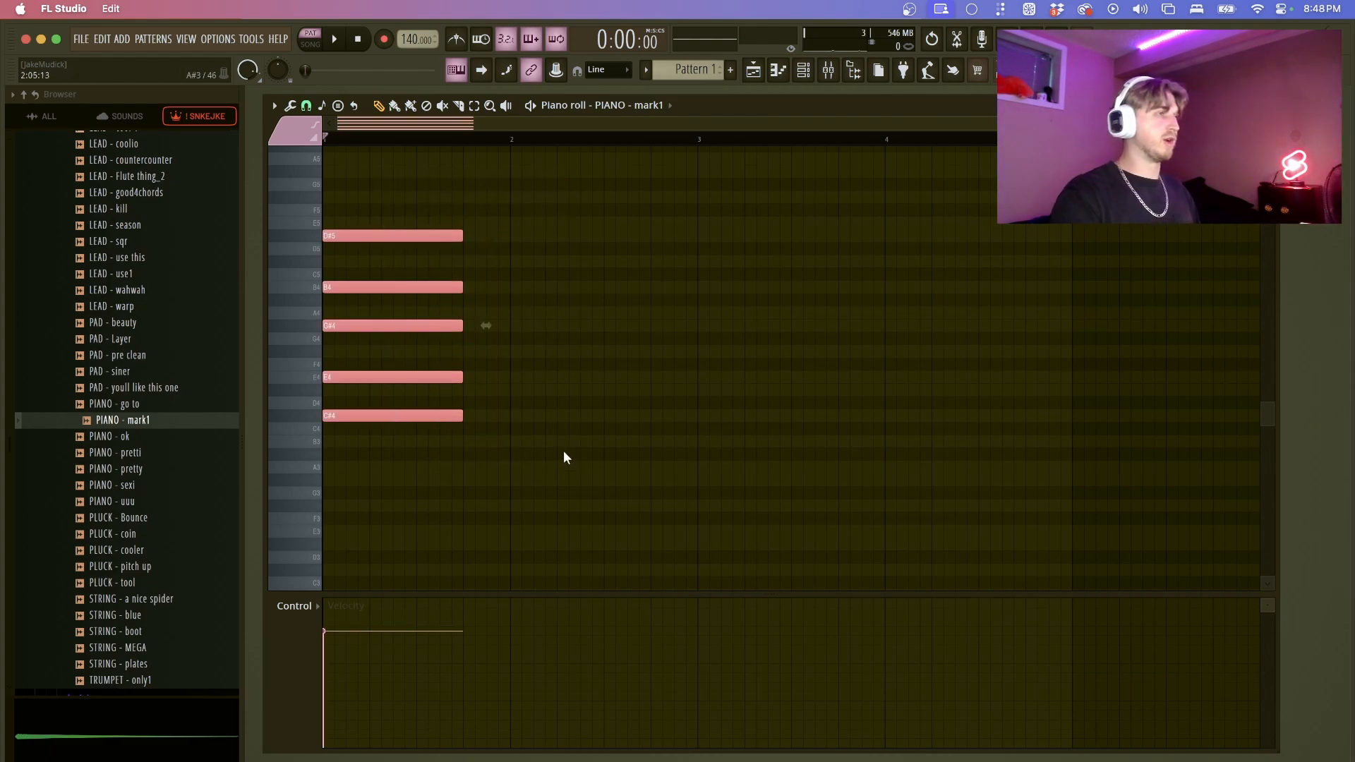
pyautogui.click(563, 450)
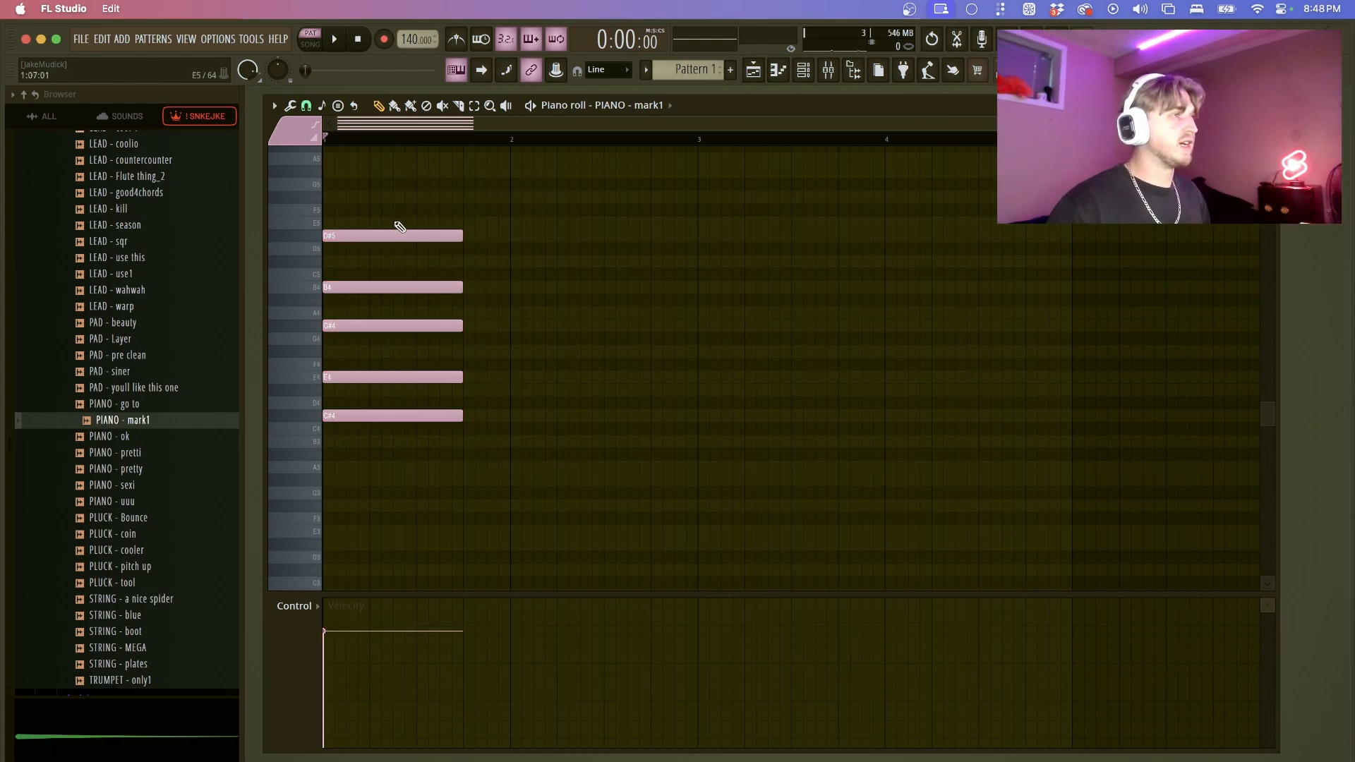
pyautogui.moveTo(397, 234)
pyautogui.mouseDown()
pyautogui.moveTo(385, 222)
pyautogui.moveTo(381, 235)
pyautogui.mouseUp()
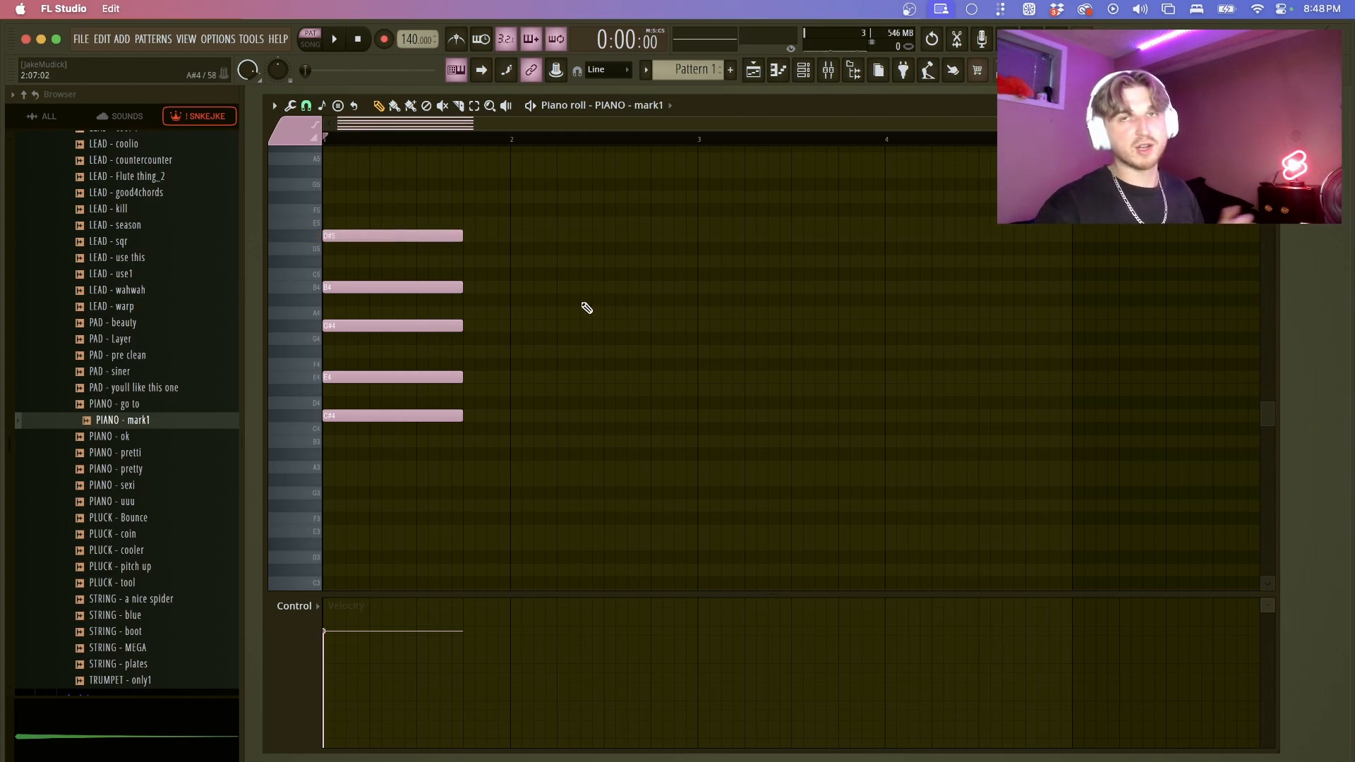
pyautogui.moveTo(326, 235)
pyautogui.mouseDown()
pyautogui.moveTo(326, 274)
pyautogui.moveTo(326, 233)
pyautogui.mouseUp()
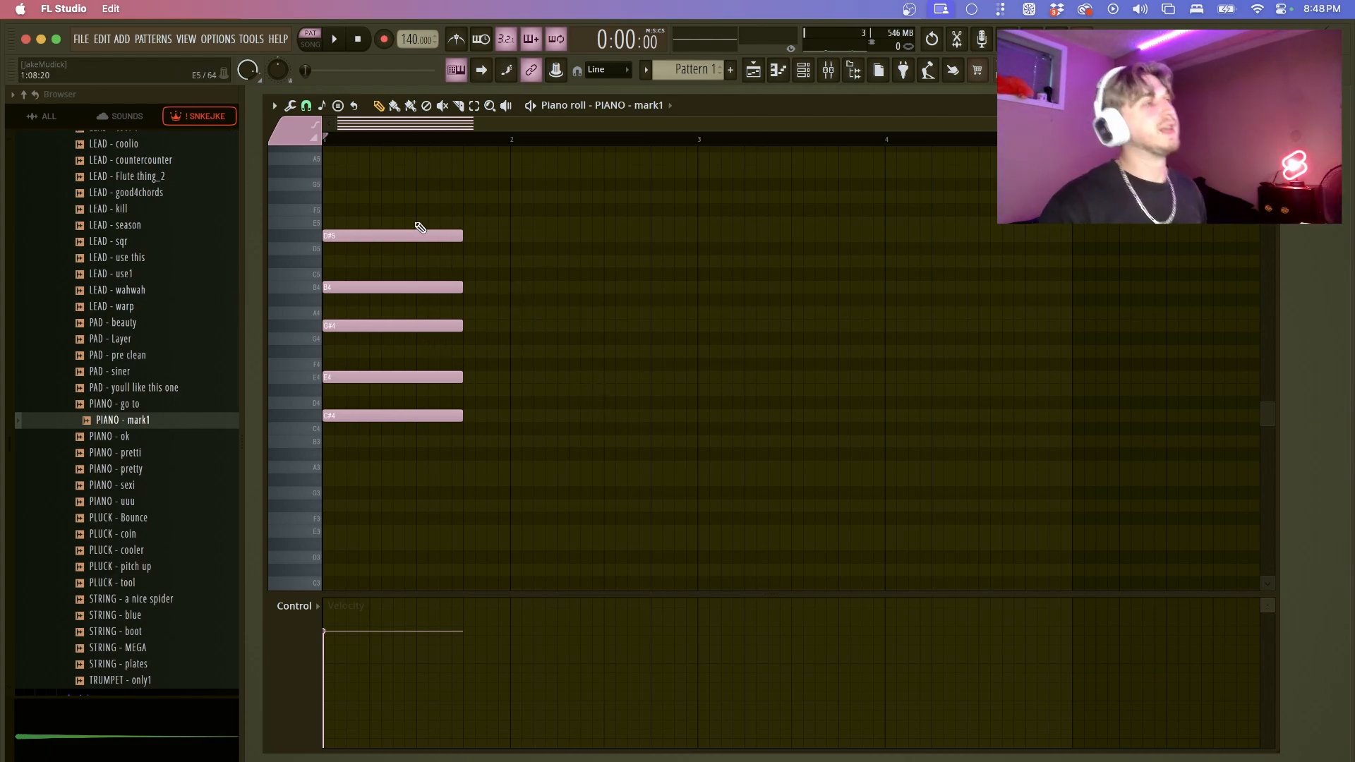
# - Duplicate the Minor 9th chord, align the copy directly after the original, and delete the copy again
pyautogui.moveTo(406, 215); pyautogui.dragTo(396, 446)
pyautogui.hotkey('ctrl', 'b')
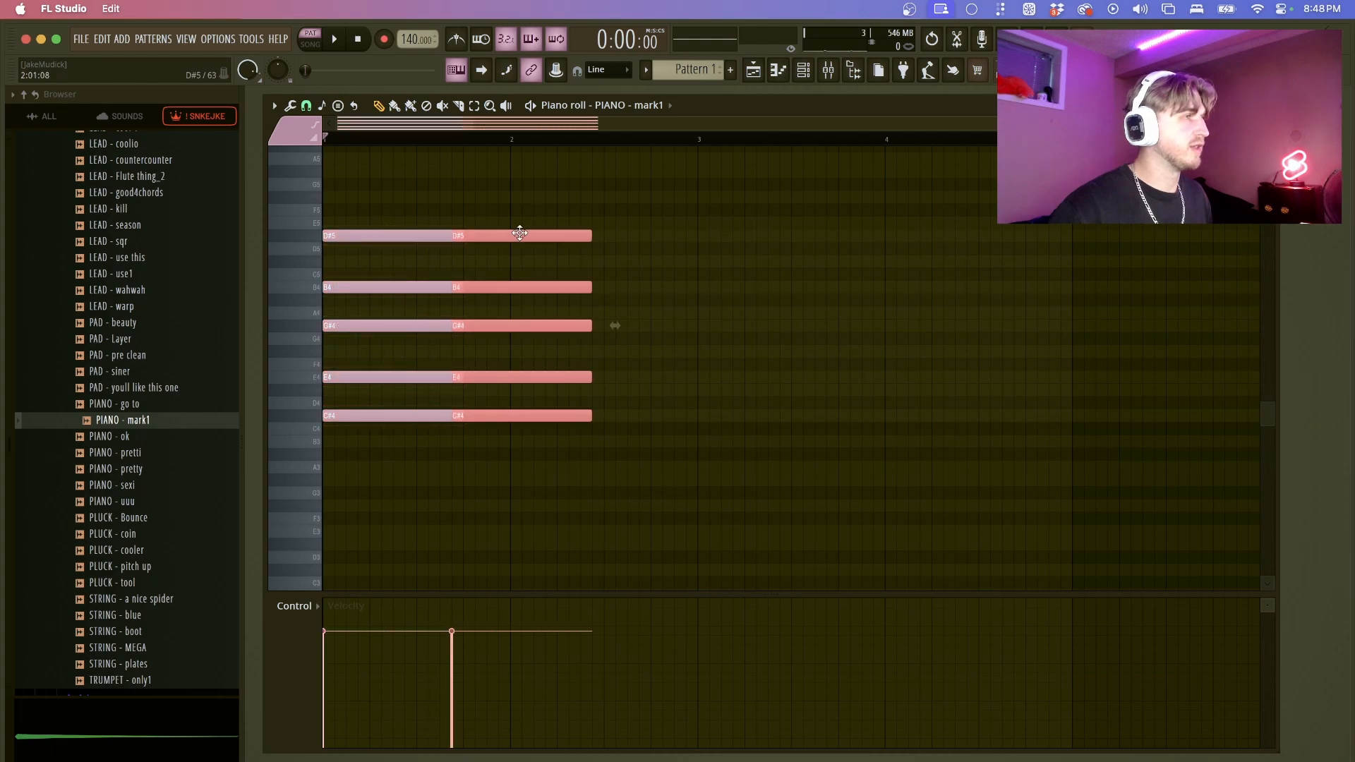
pyautogui.moveTo(517, 233); pyautogui.dragTo(520, 233)
pyautogui.scroll(2, 581, 272)
pyautogui.scroll(1, 581, 271)
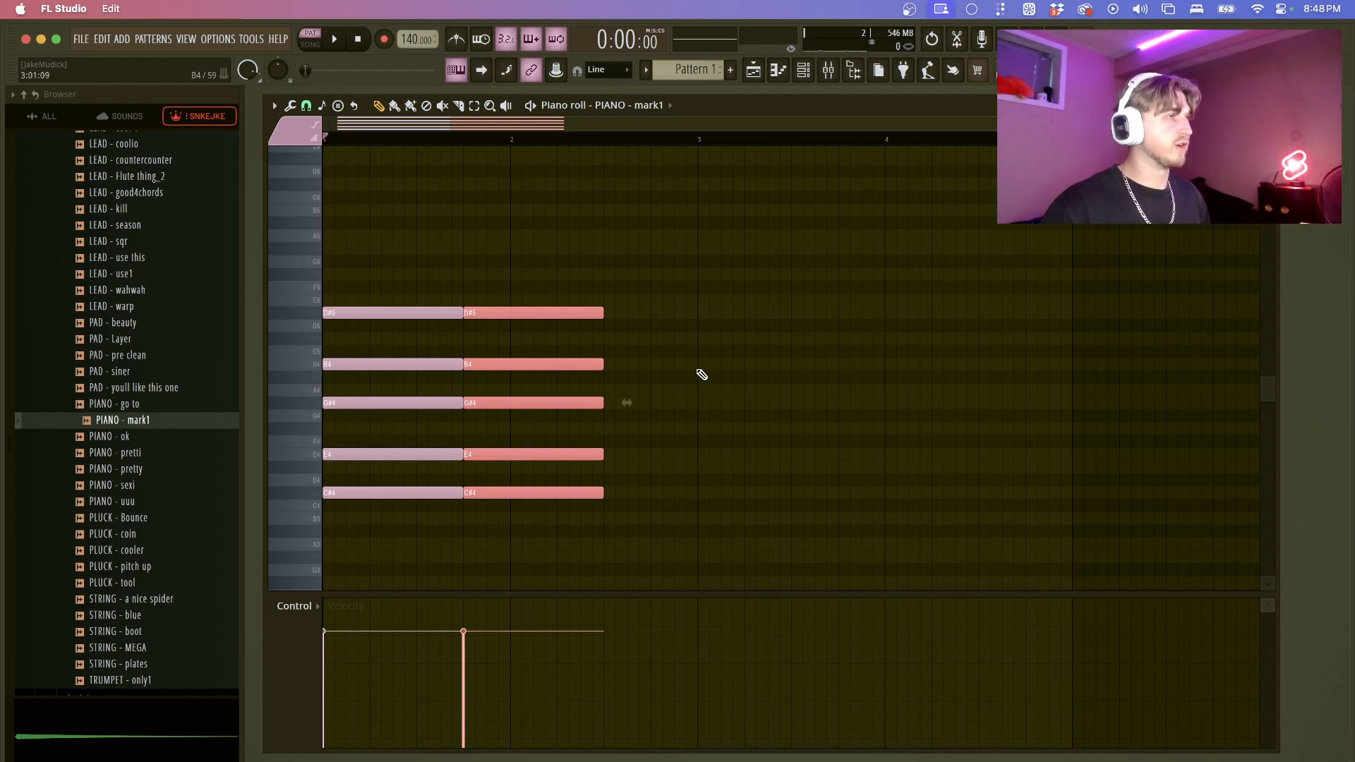
pyautogui.press('Delete')
# - Select the whole Minor 9th chord, place a copy directly after the original at the same pitches, and deselect the notes
pyautogui.scroll(-2, 602, 383)
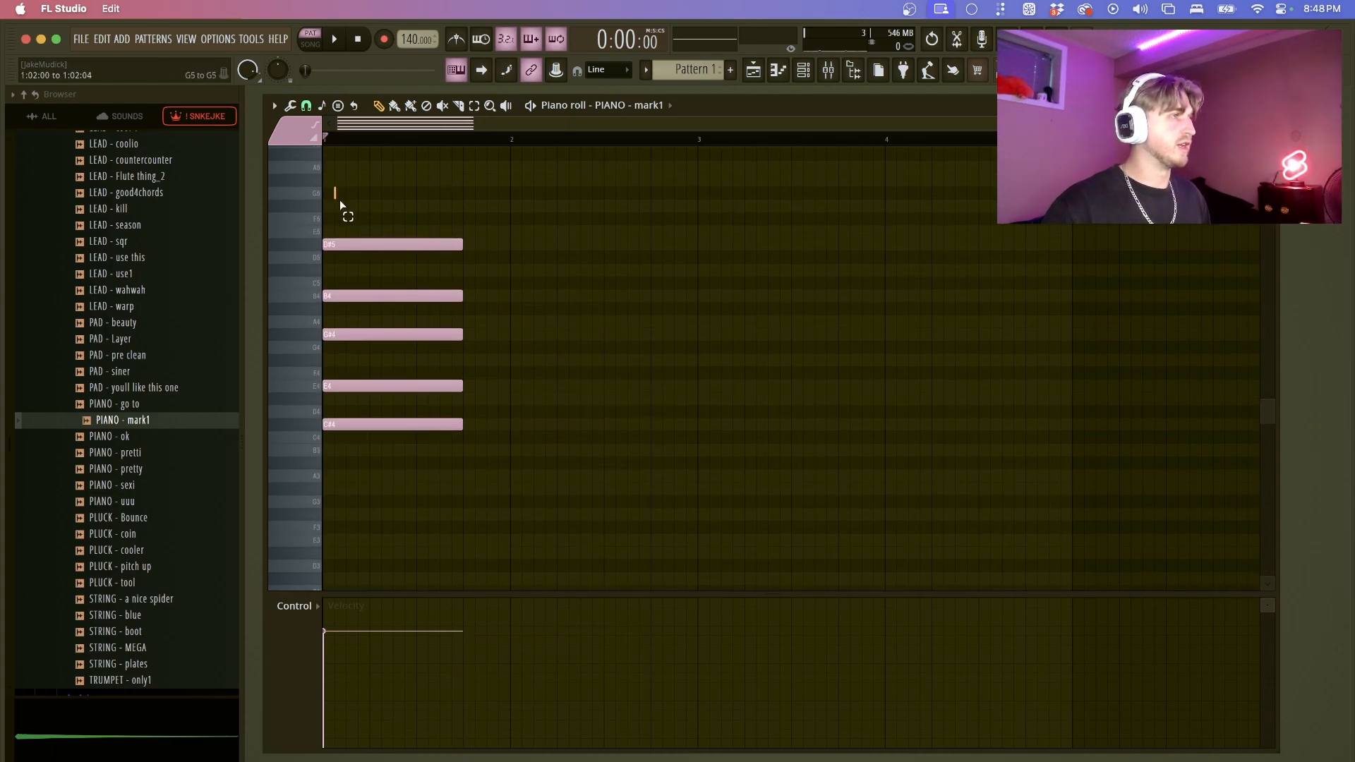
pyautogui.moveTo(336, 189); pyautogui.dragTo(589, 446)
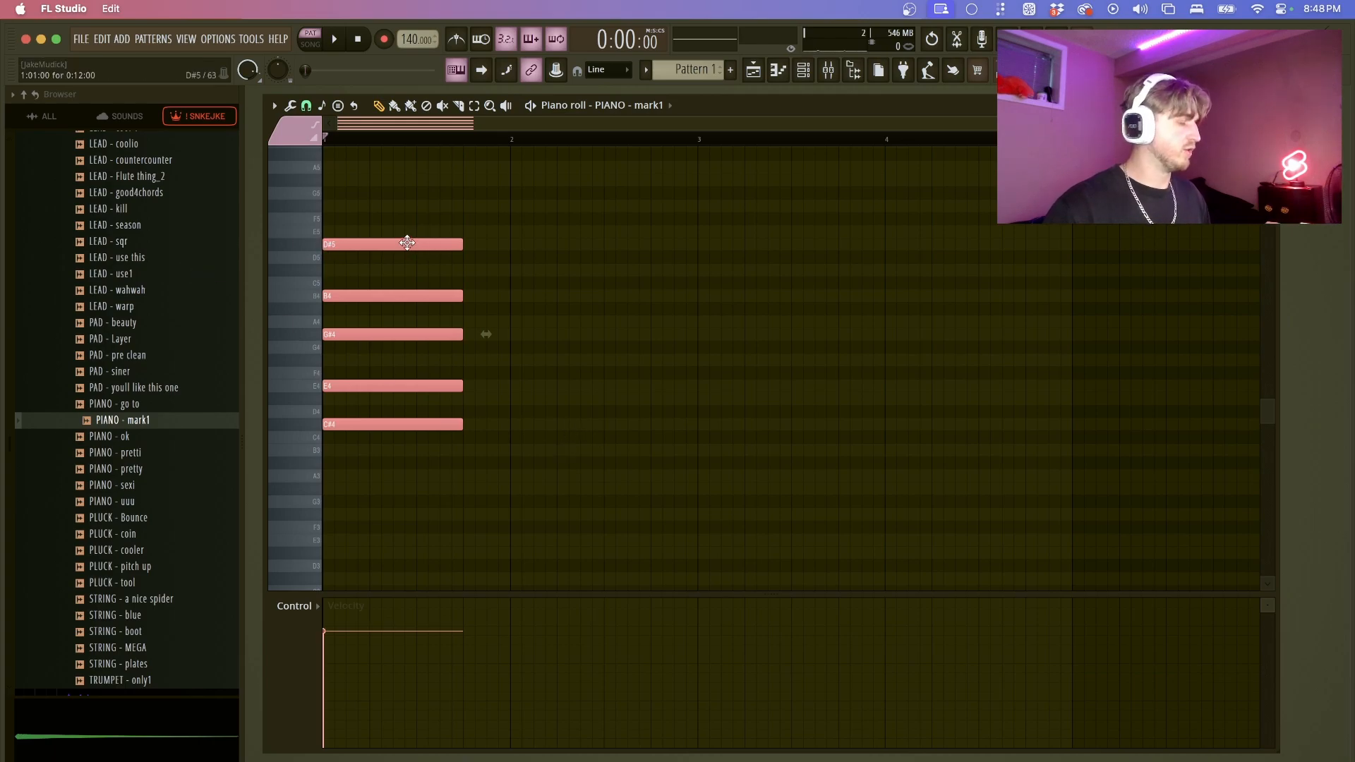
pyautogui.moveTo(396, 240); pyautogui.dragTo(529, 253)
pyautogui.keyDown('super'); pyautogui.click(741, 270); pyautogui.keyUp('super')
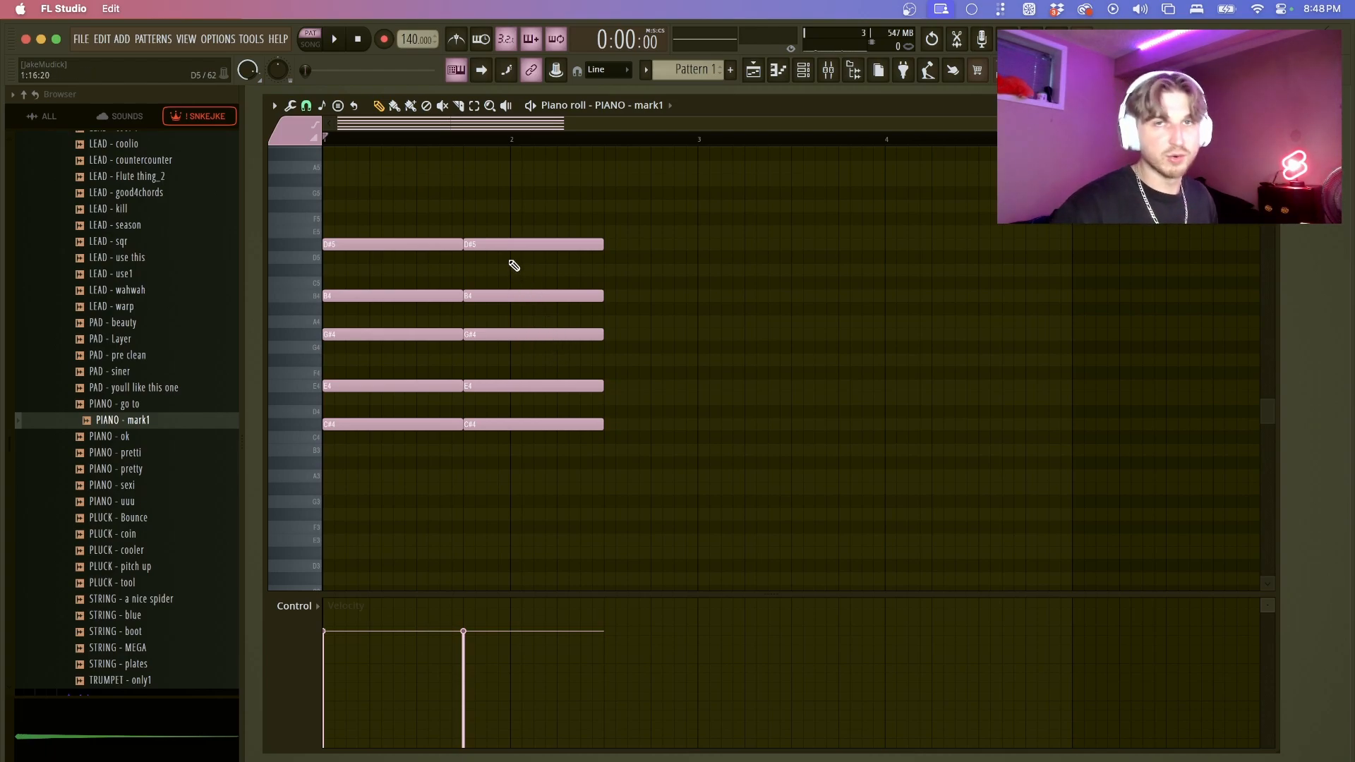
# - Try the second chord an octave higher and back, and transpose it up five semitones so its root sits on F#4
pyautogui.moveTo(517, 212); pyautogui.dragTo(539, 484)
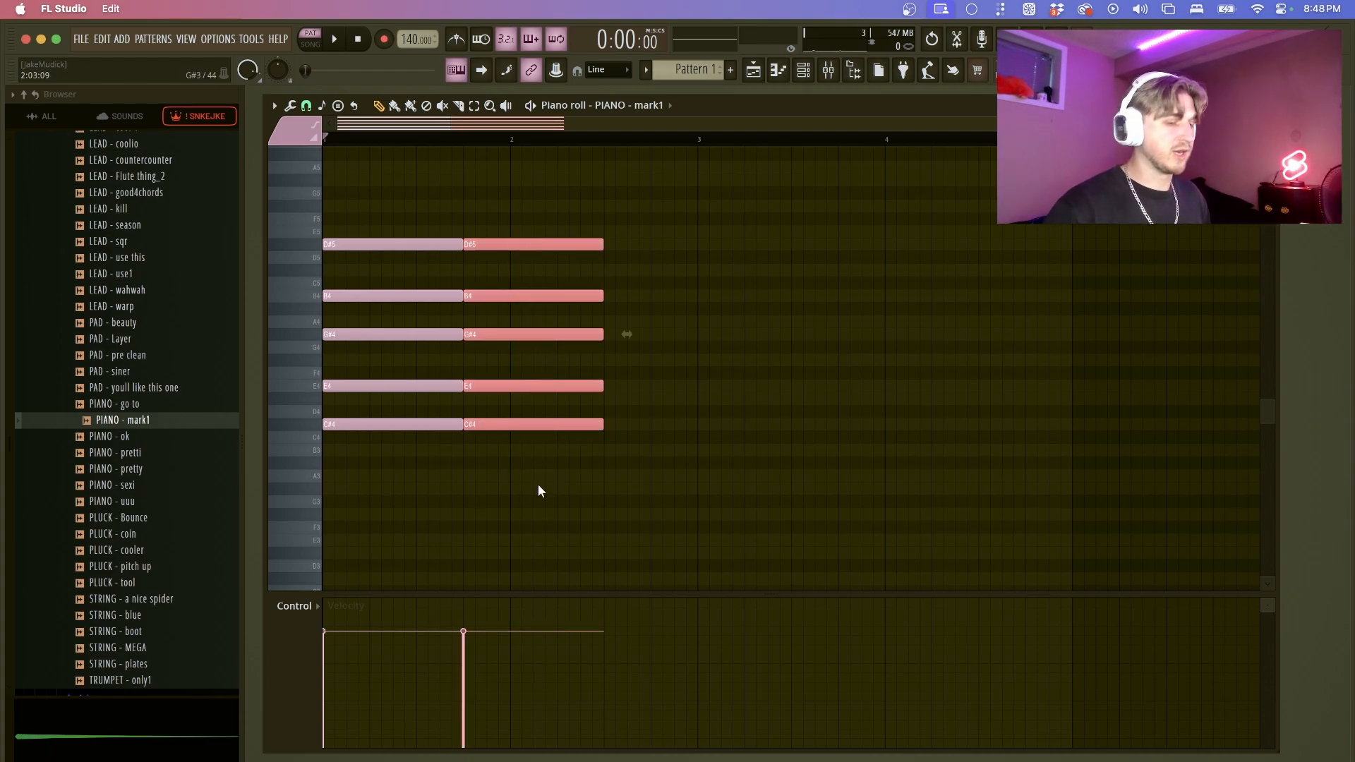
pyautogui.press('super+Up')
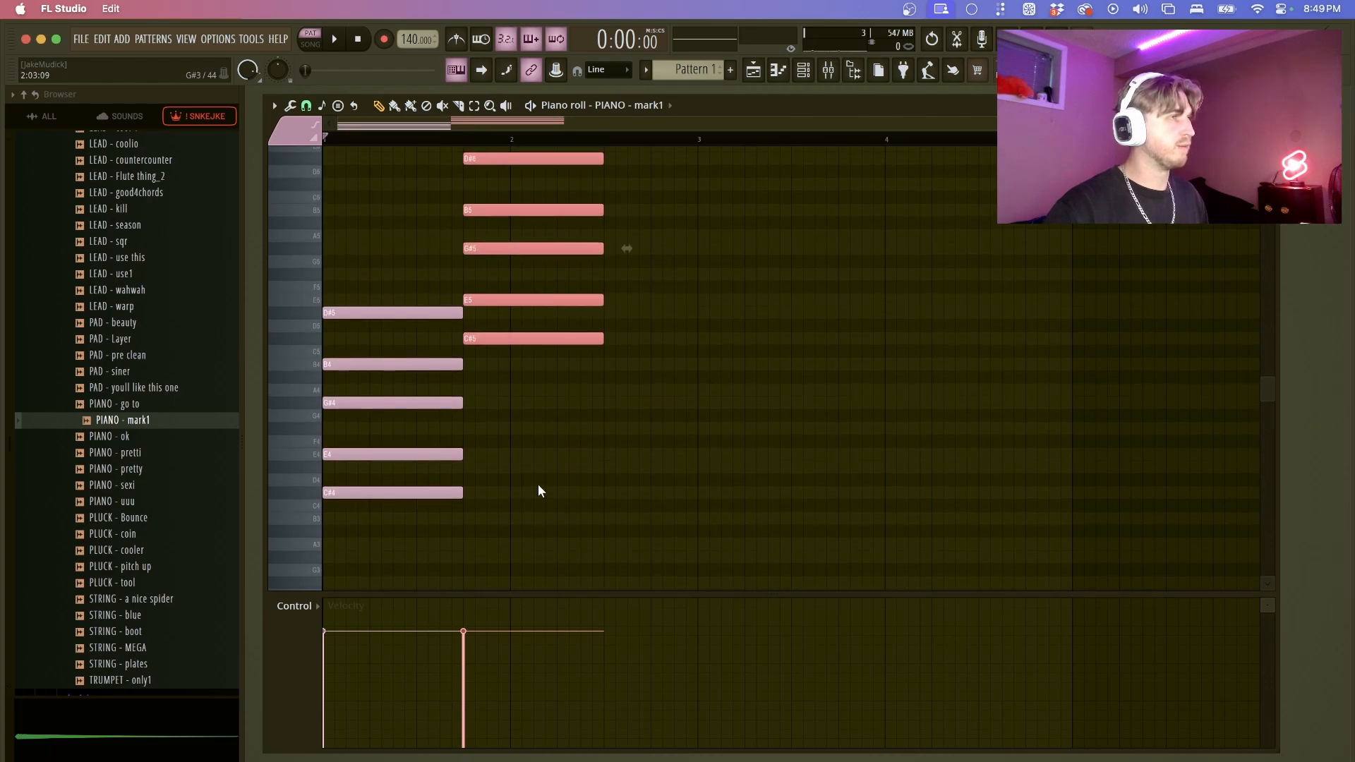
pyautogui.press('super+Down')
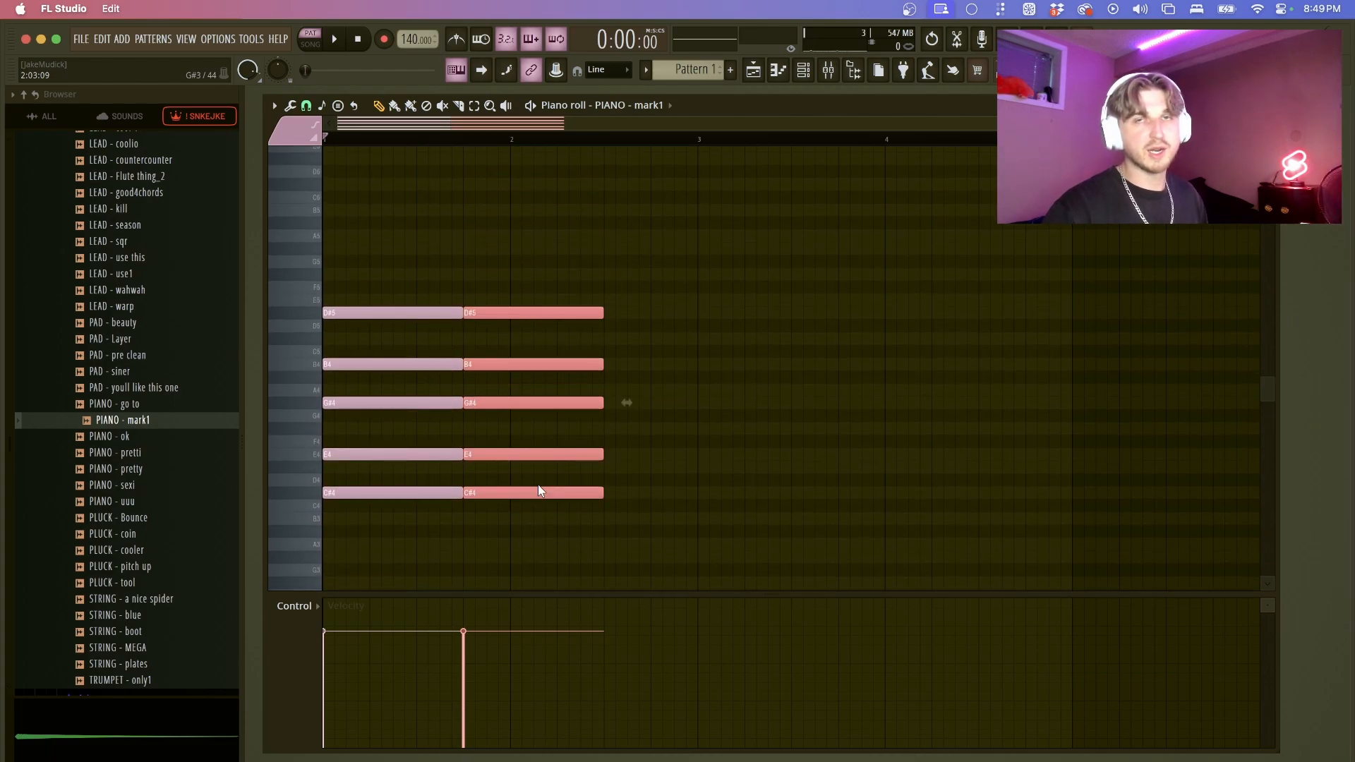
pyautogui.hotkey('shift', 'Up')
pyautogui.hotkey('shift', 'Up')
pyautogui.hotkey('shift', 'Up')
pyautogui.hotkey('shift', 'Up')
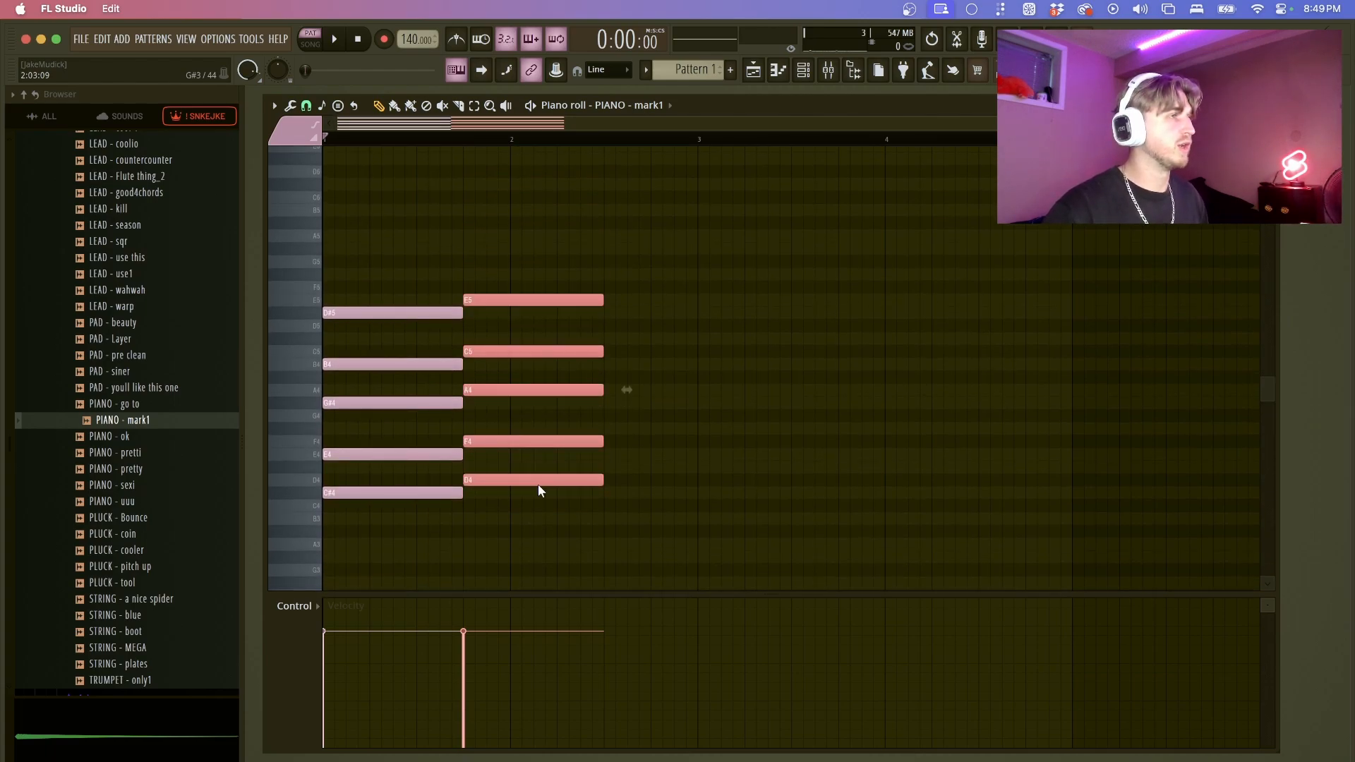
pyautogui.hotkey('shift', 'Up')
pyautogui.click(537, 484)
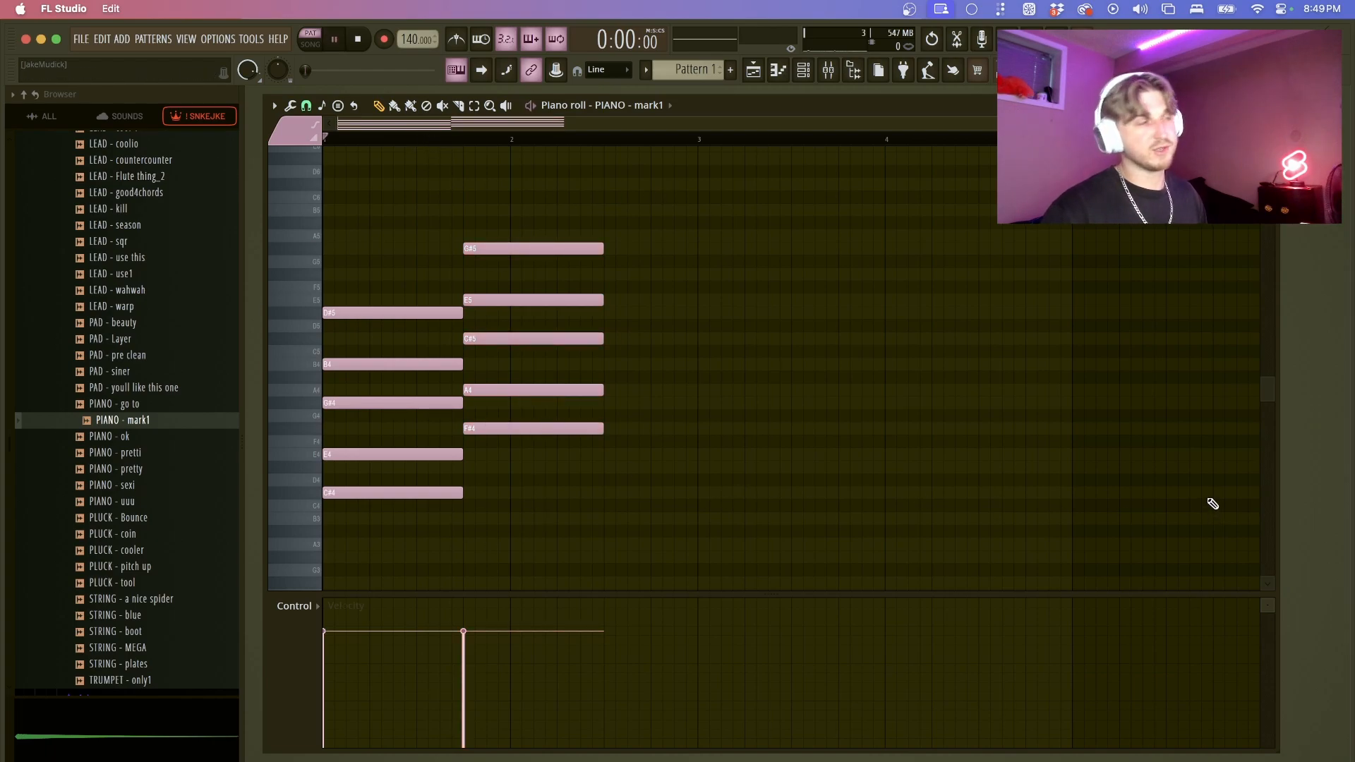
# - Play back the two-chord progression and highlight the G#5 top note of the second chord
pyautogui.press('space')
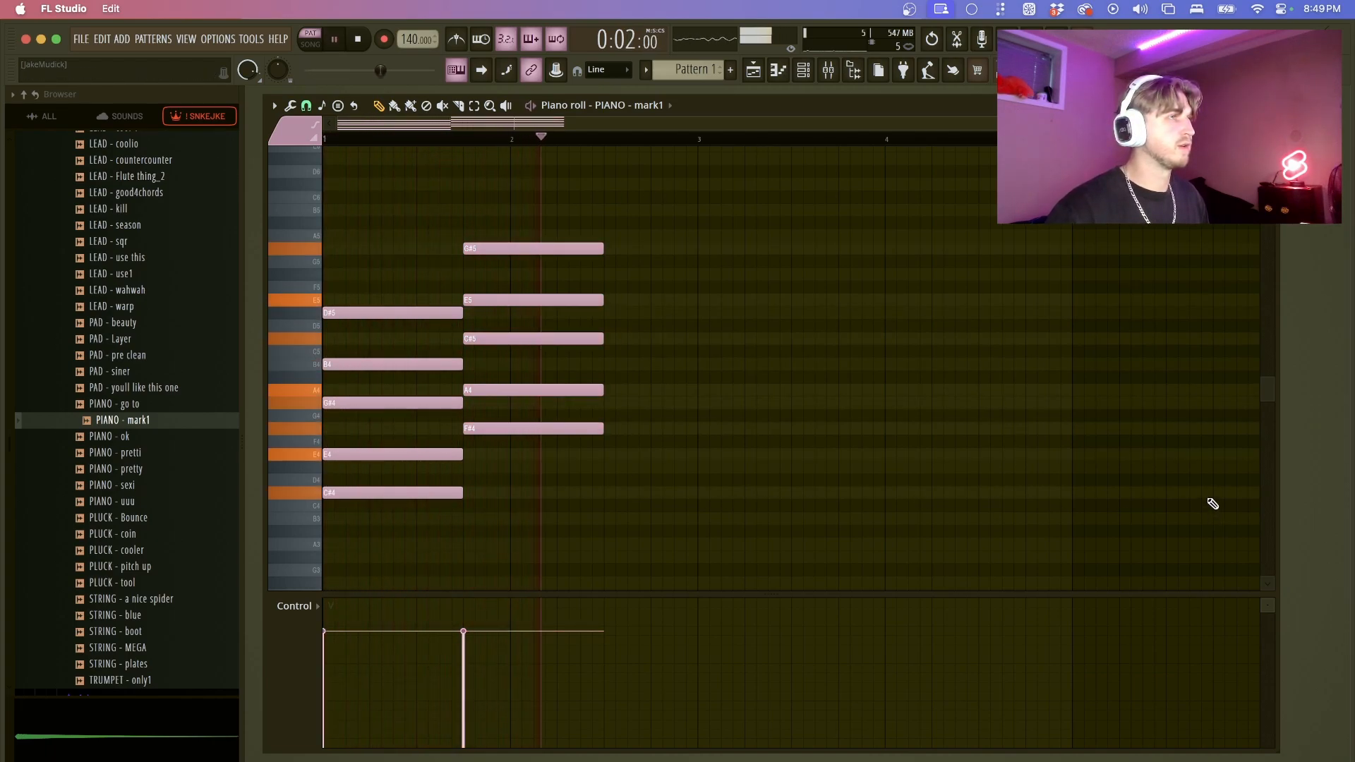
pyautogui.press('space')
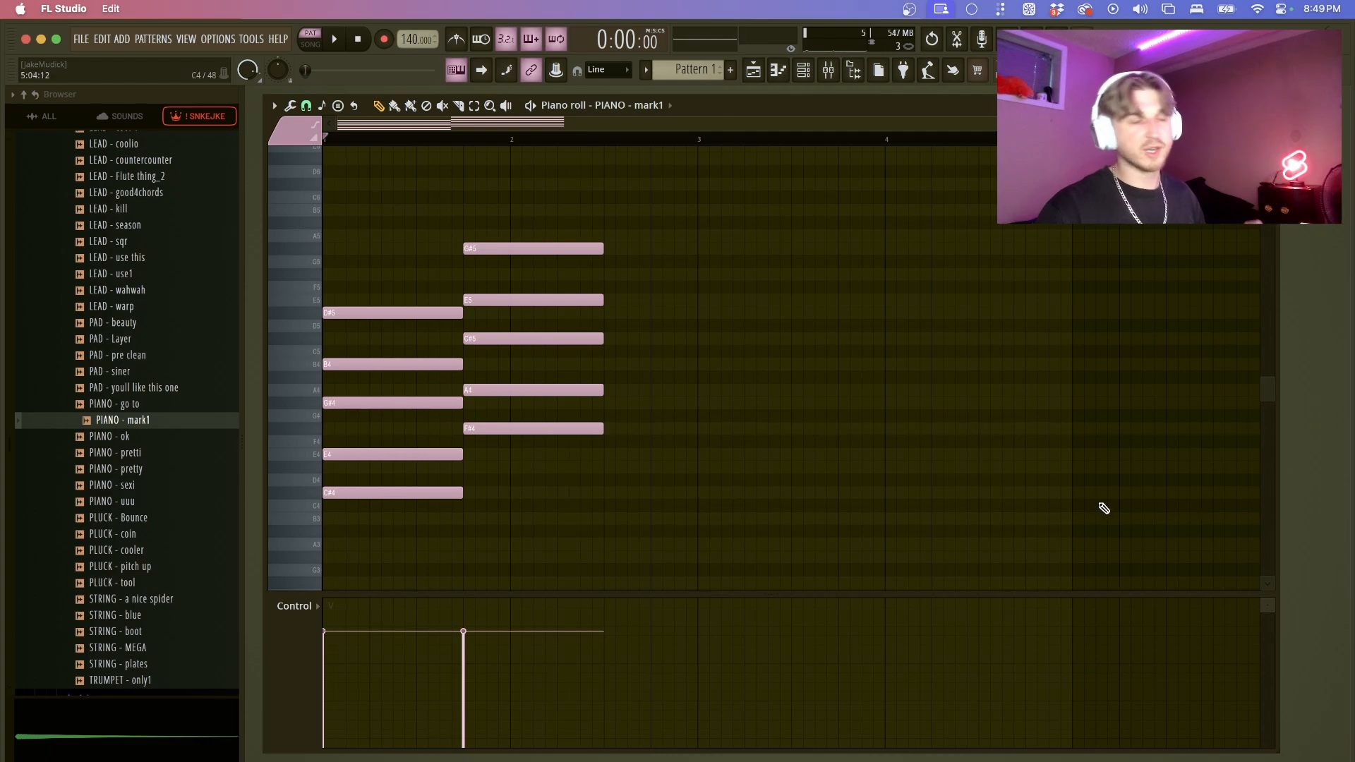
pyautogui.scroll(-1, 745, 423)
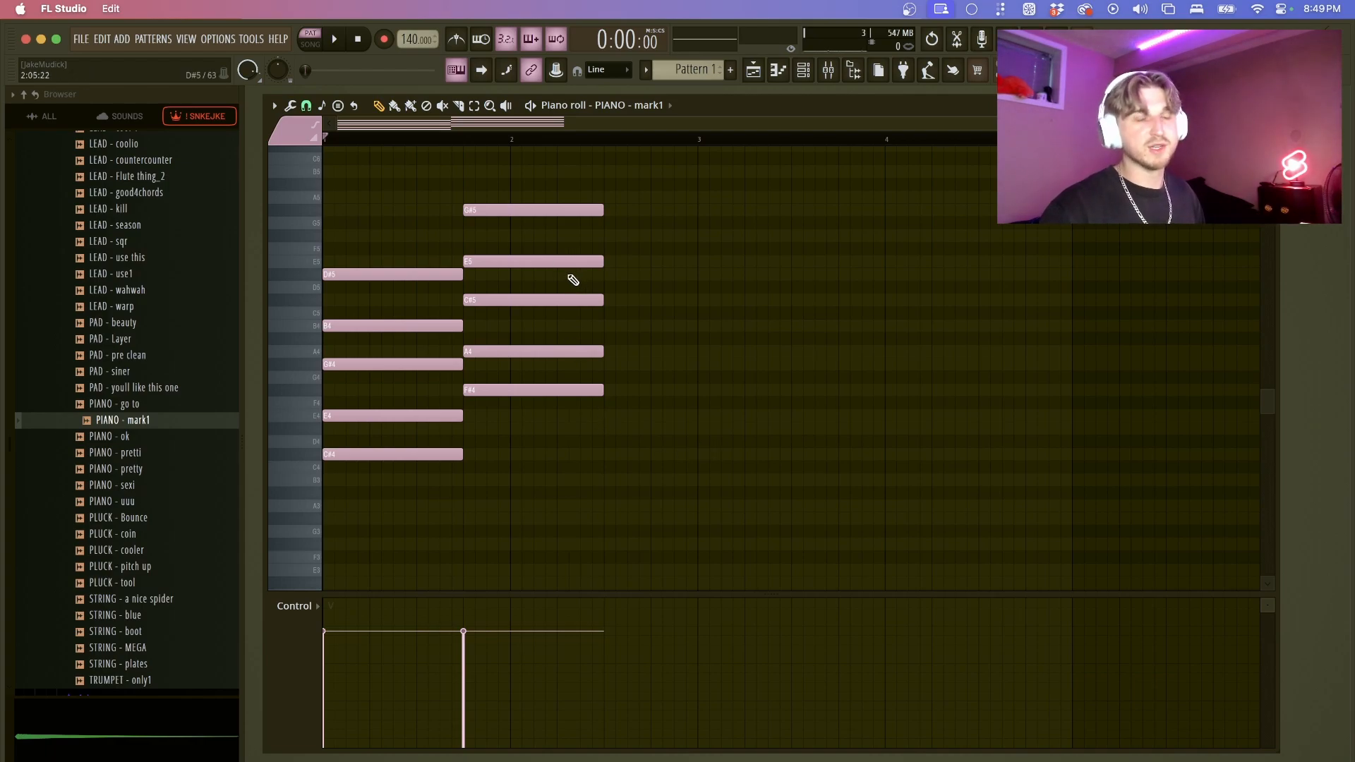
pyautogui.click(547, 209)
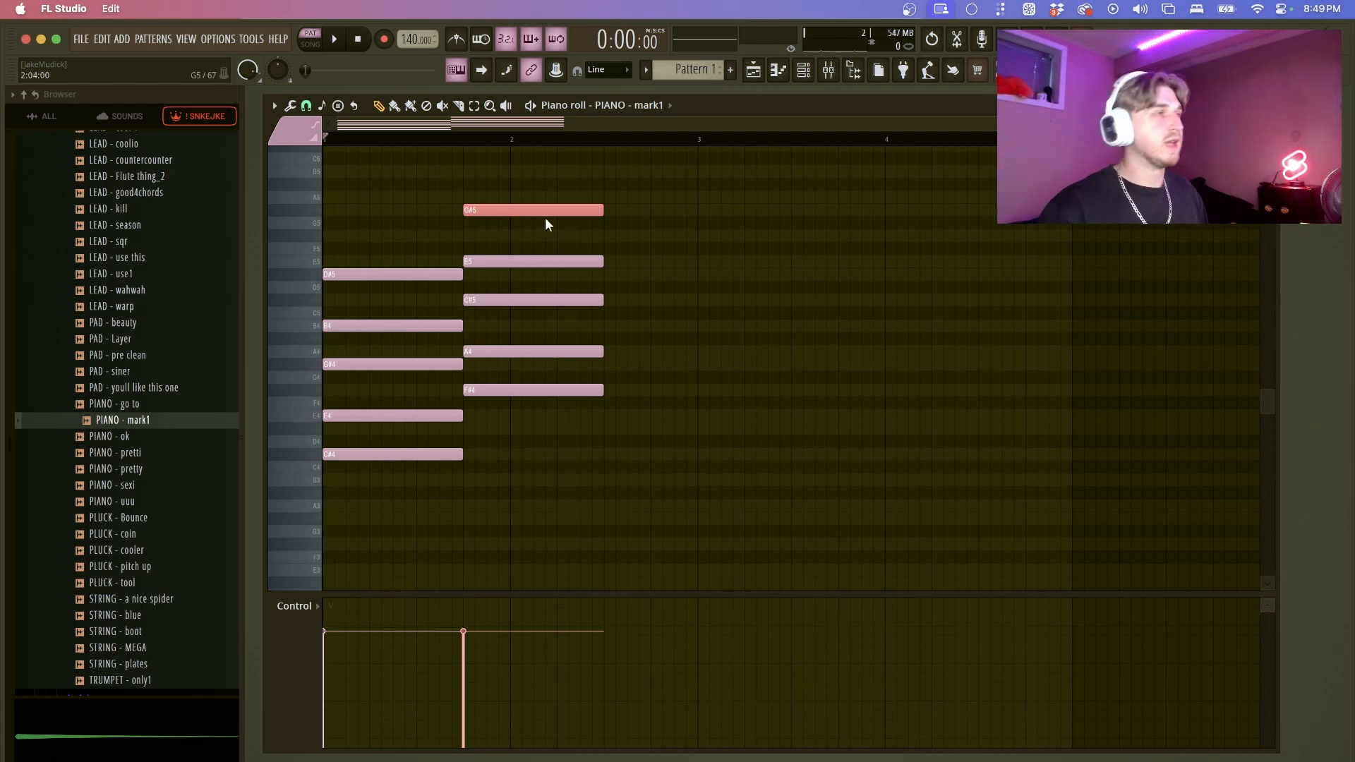
pyautogui.scroll(-3, 613, 332)
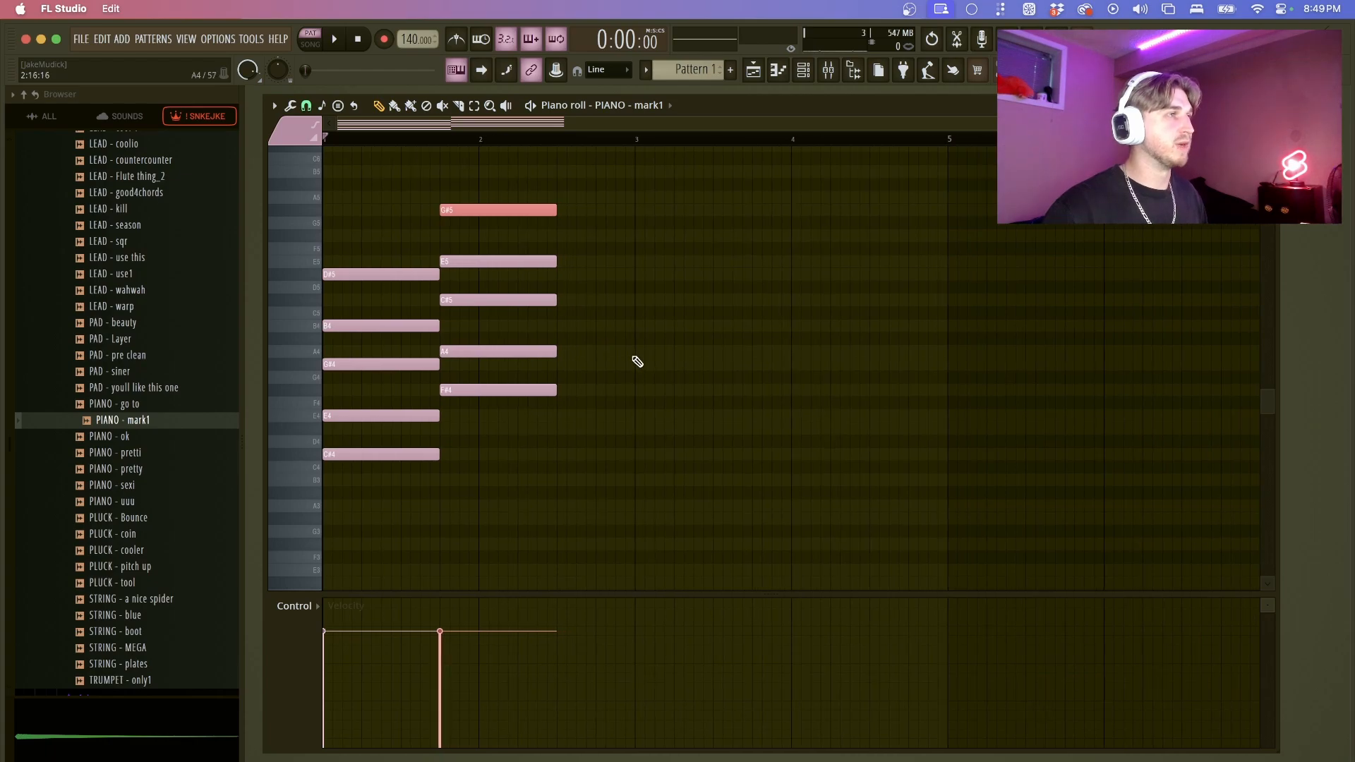
pyautogui.keyDown('super'); pyautogui.click(678, 389); pyautogui.keyUp('super')
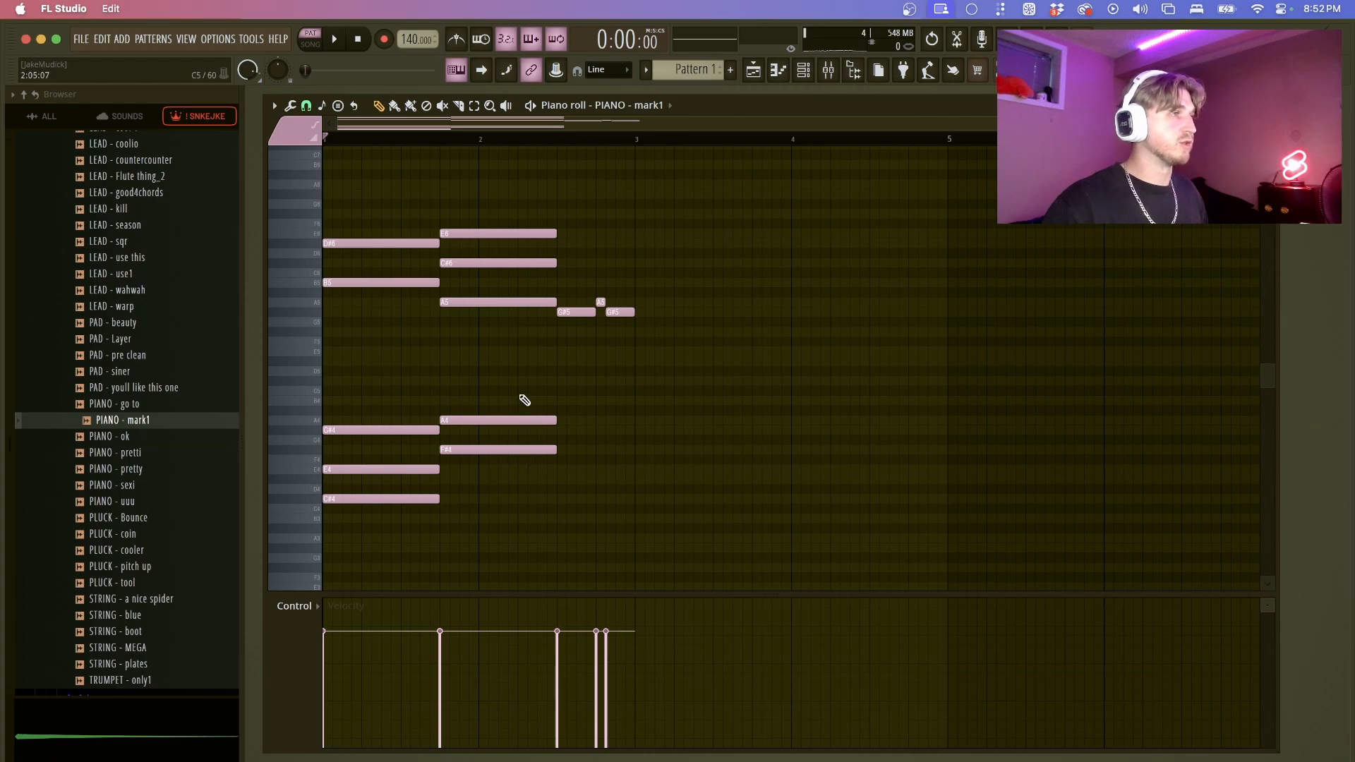
# - Play back the revoiced chords with the short melody notes that follow the second chord
pyautogui.moveTo(519, 390); pyautogui.dragTo(496, 552)
pyautogui.moveTo(519, 192); pyautogui.dragTo(614, 670)
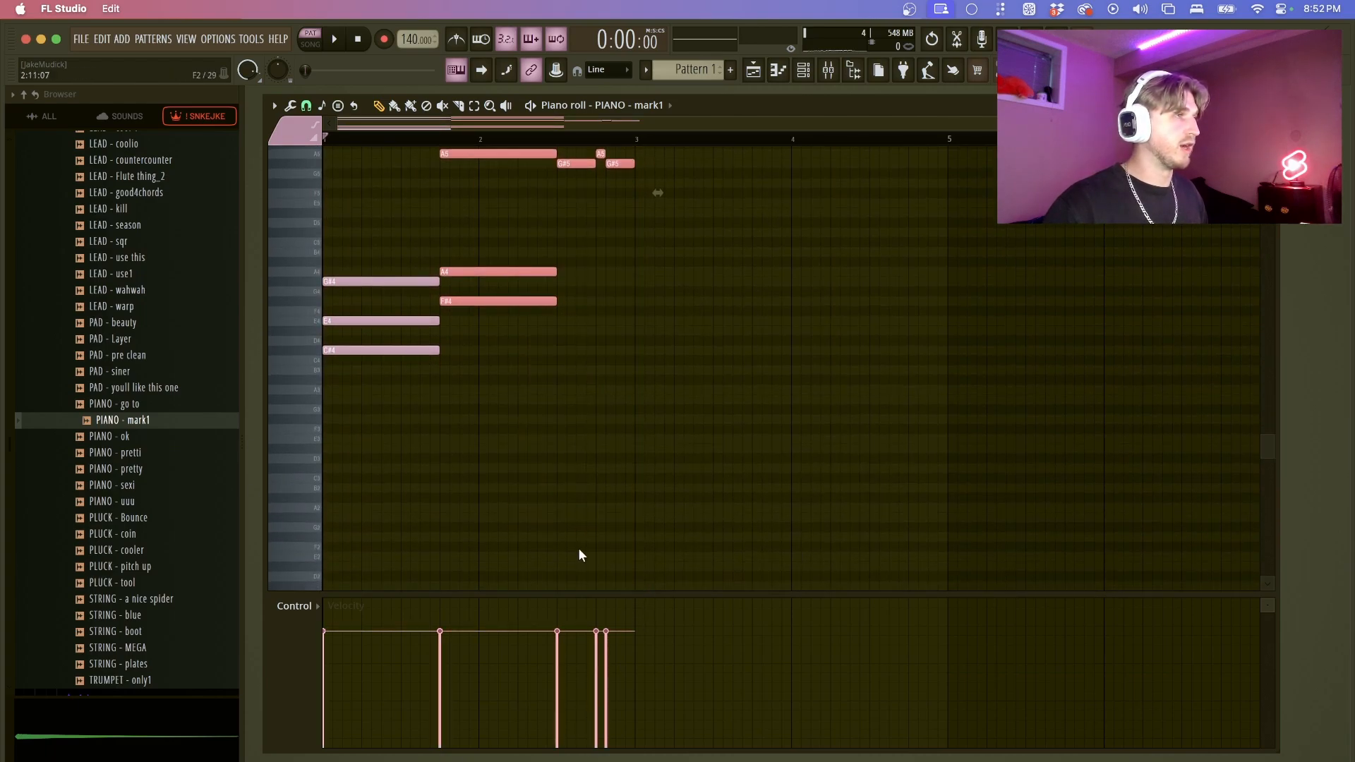
pyautogui.scroll(4, 578, 553)
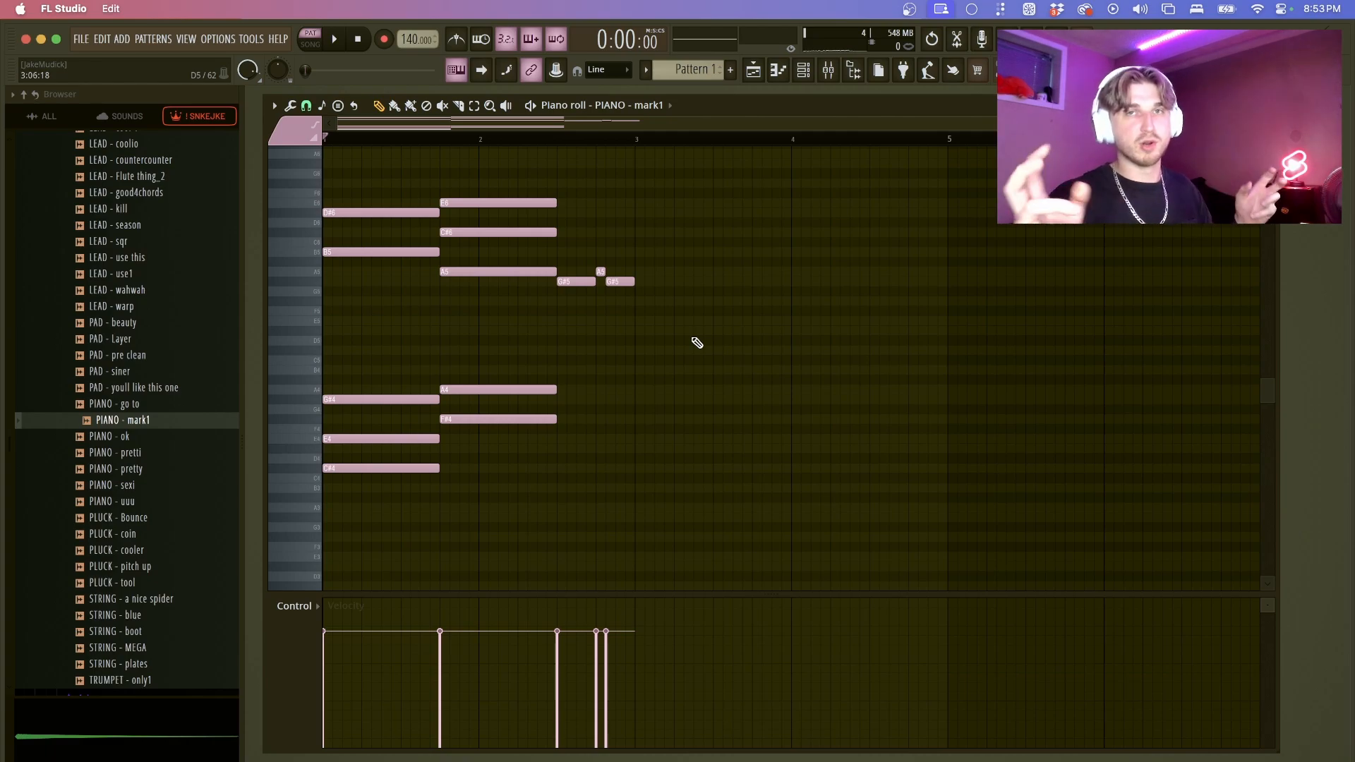
pyautogui.press('space')
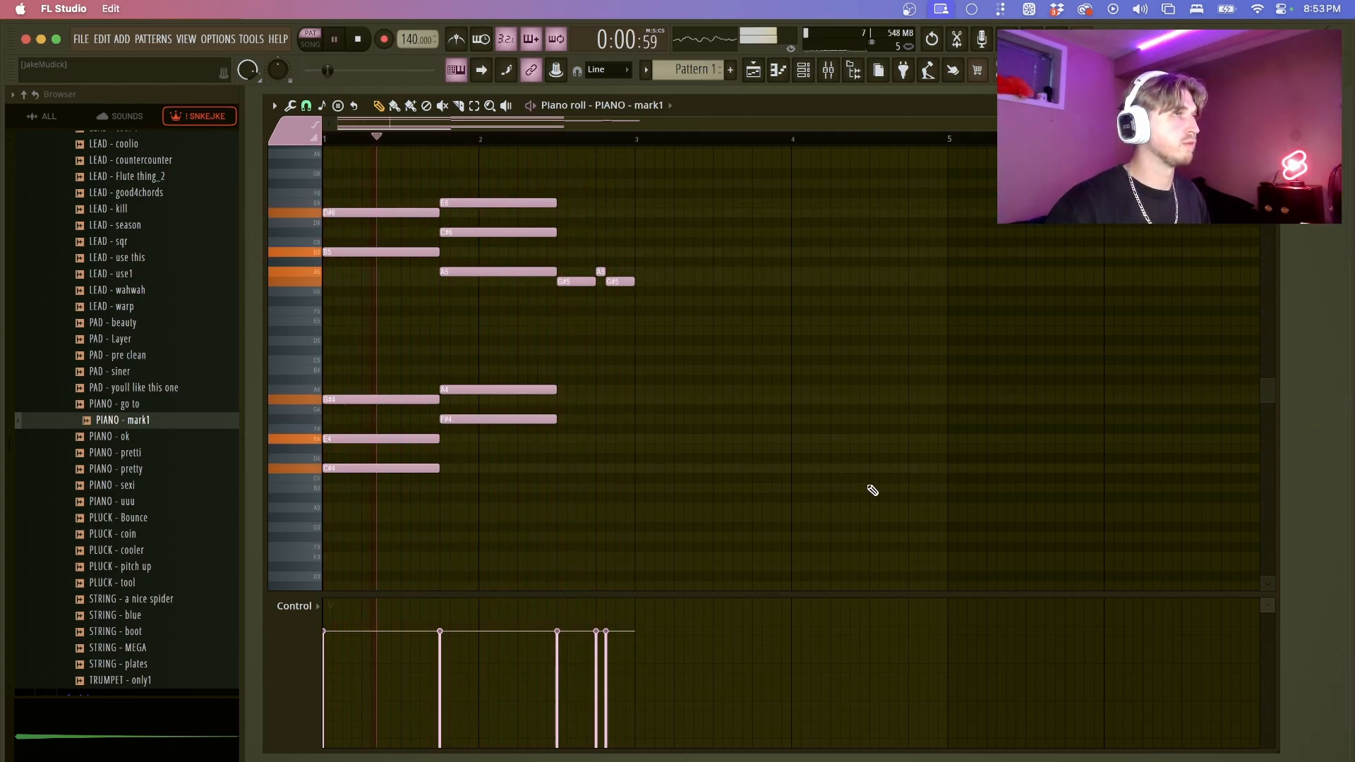
pyautogui.press('space')
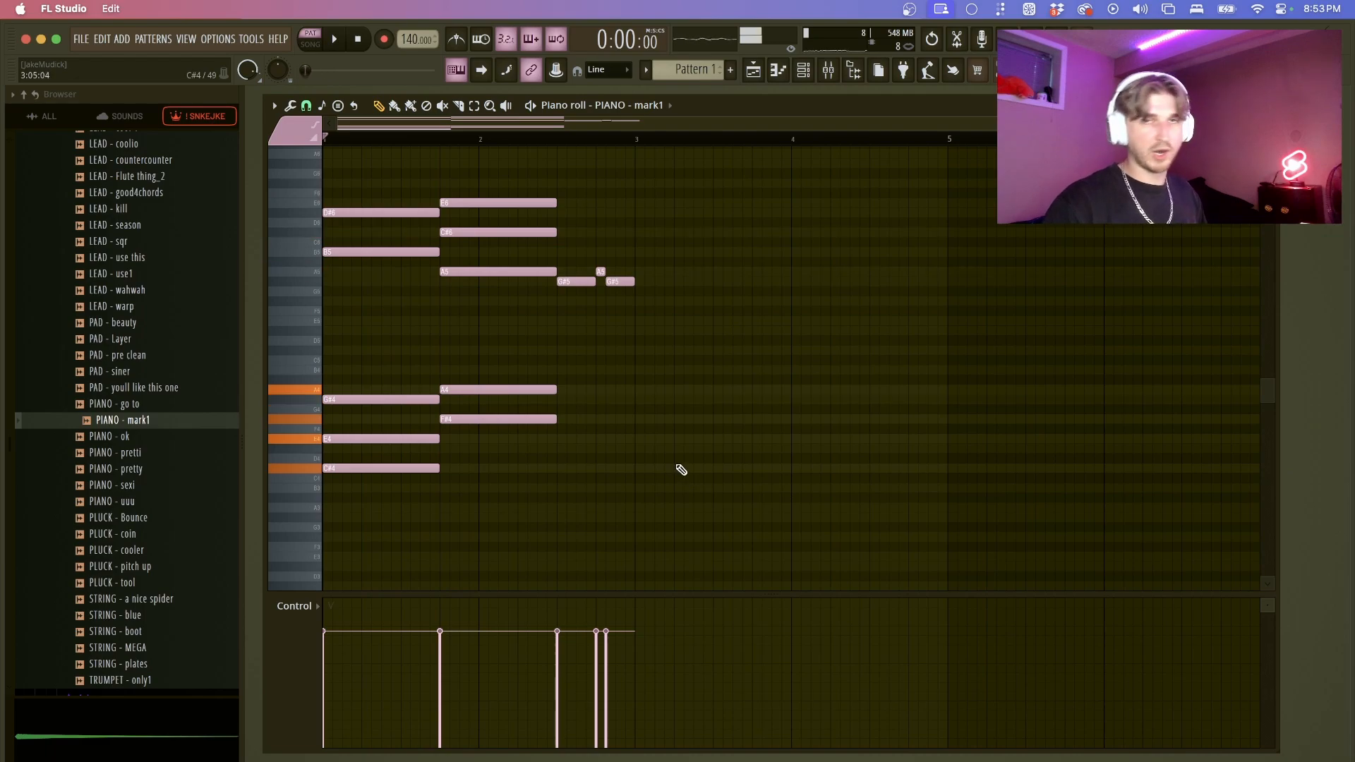
# - Show the channel rack, view the sampler settings of the PIANO - mark1 channel, and close those settings
pyautogui.scroll(2, 564, 331)
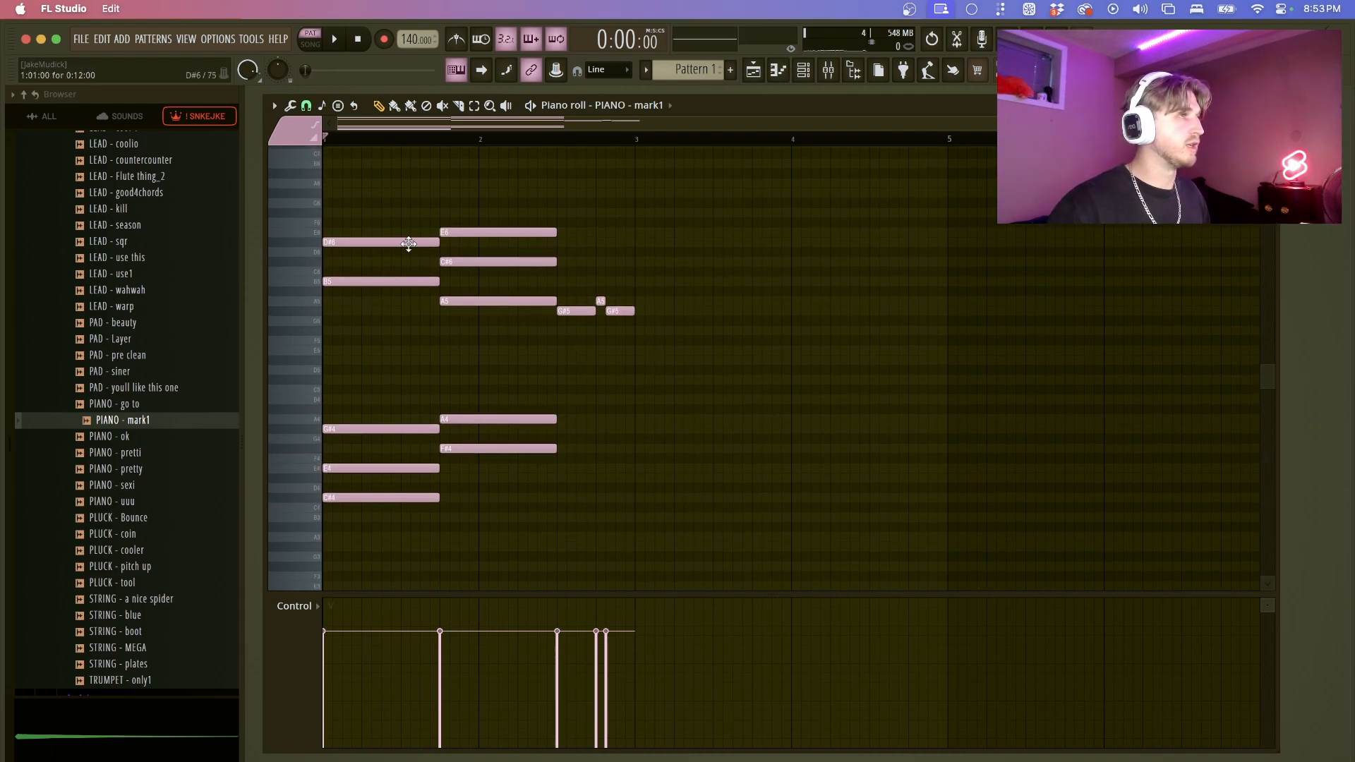
pyautogui.press('F6')
pyautogui.click(643, 268)
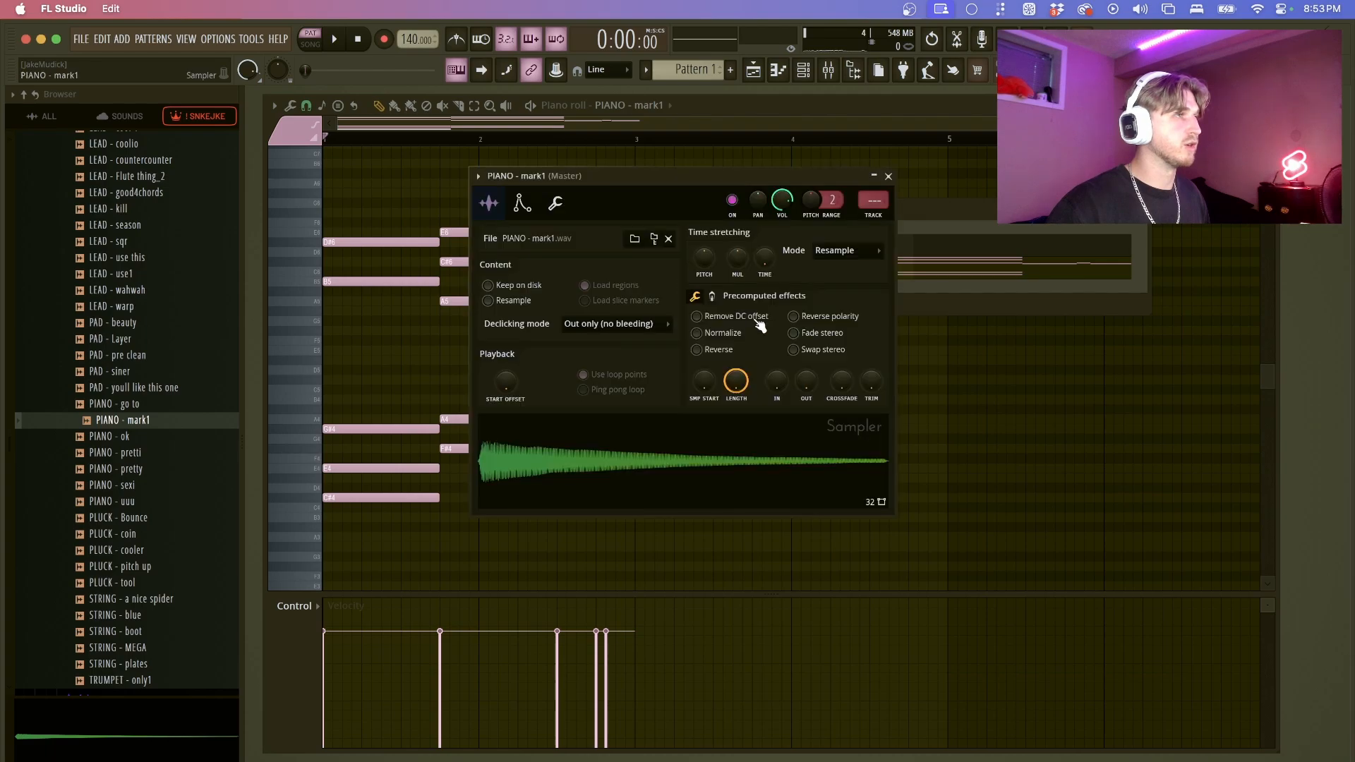
pyautogui.moveTo(688, 192); pyautogui.dragTo(729, 187)
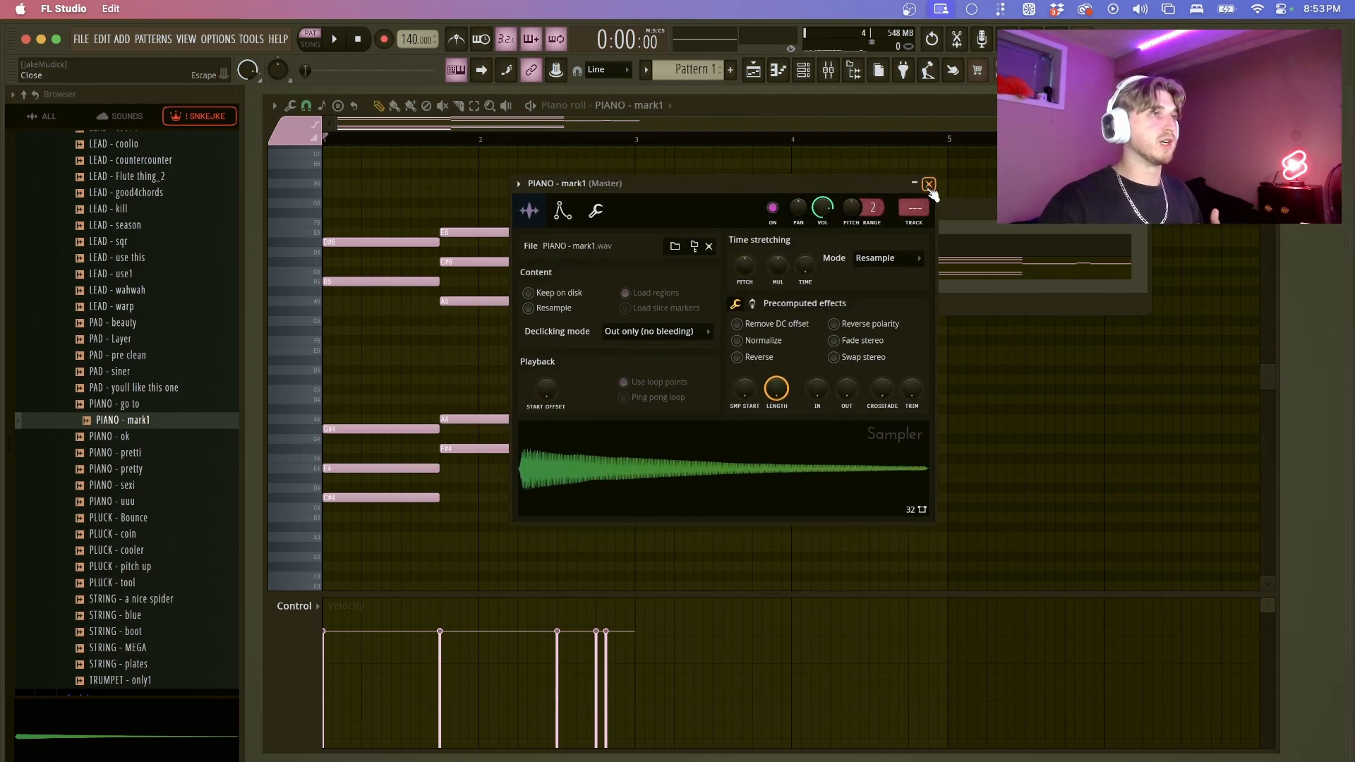
pyautogui.click(928, 183)
# - Look at the full list of generator plugins available for a new channel and close it without adding one
pyautogui.click(649, 299)
pyautogui.click(550, 295)
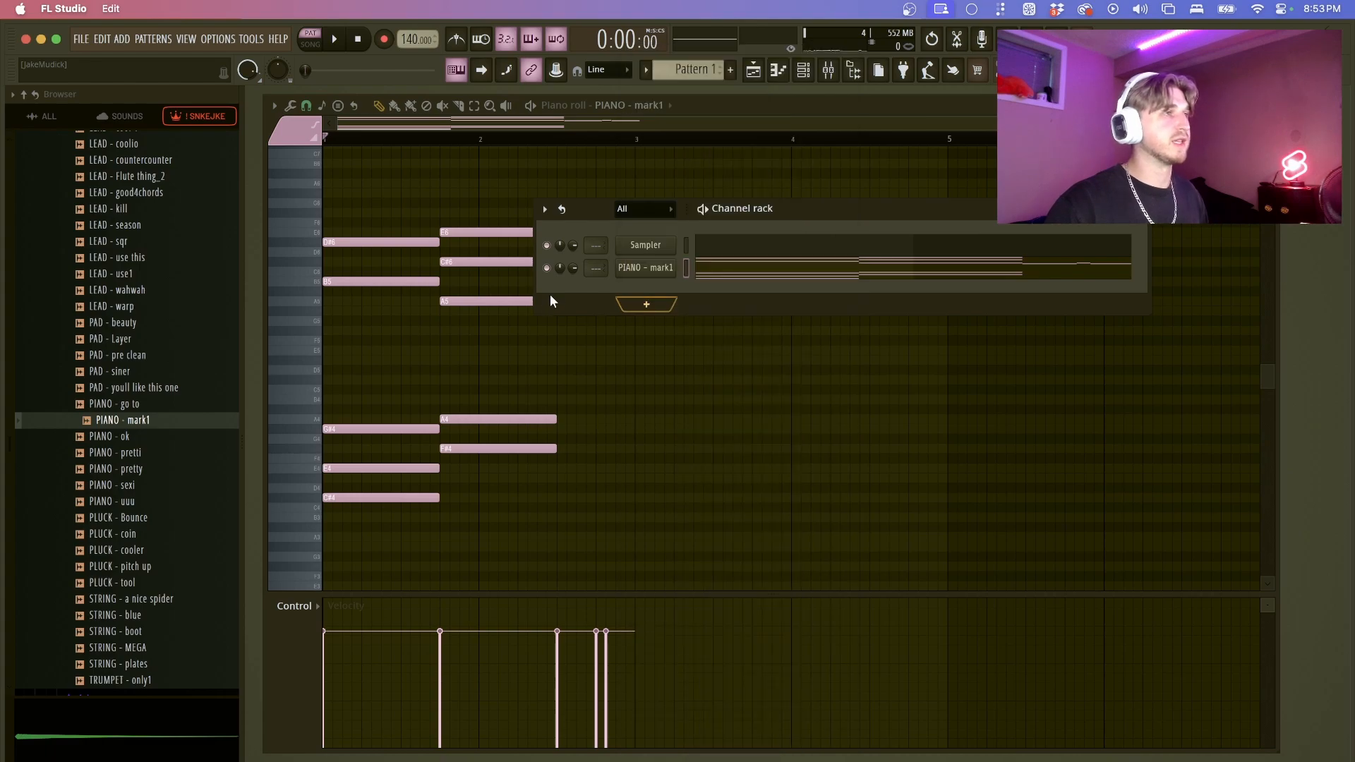
pyautogui.click(639, 307)
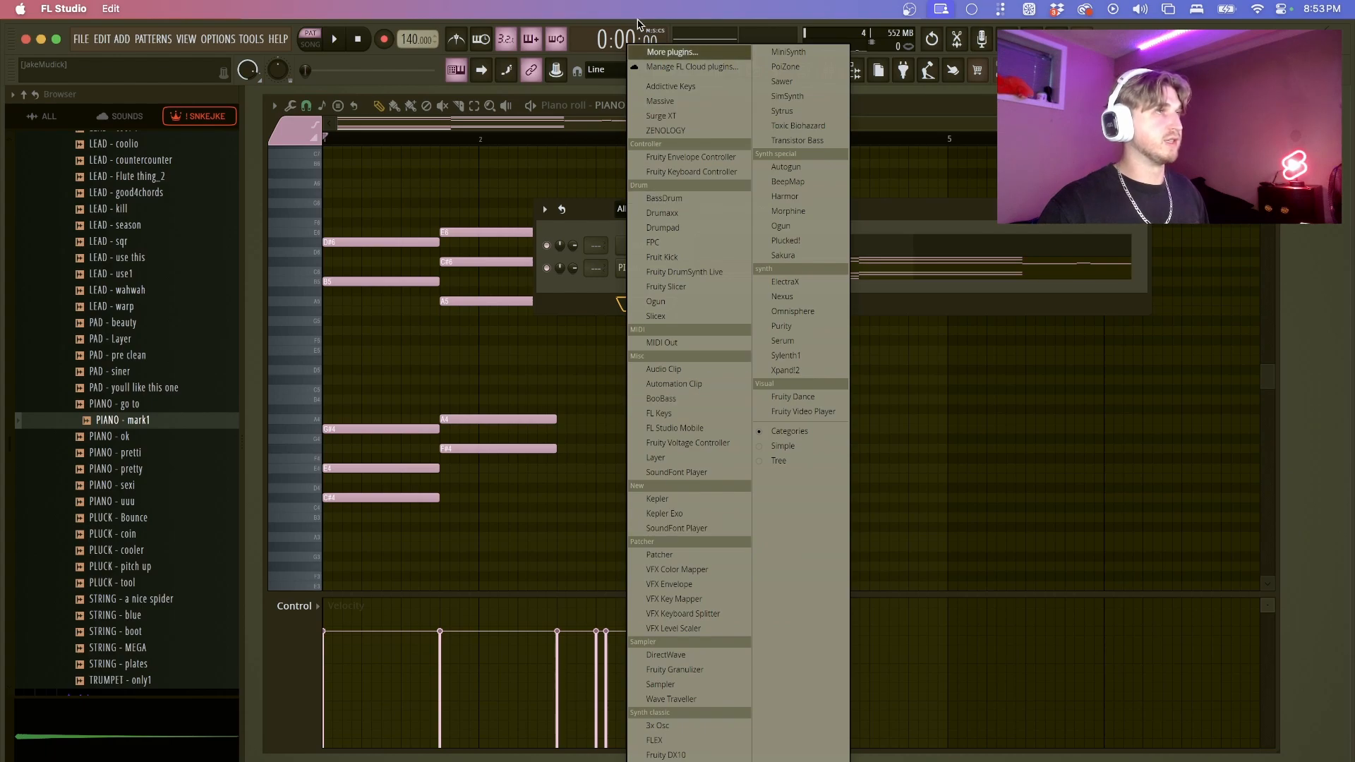
pyautogui.click(661, 56)
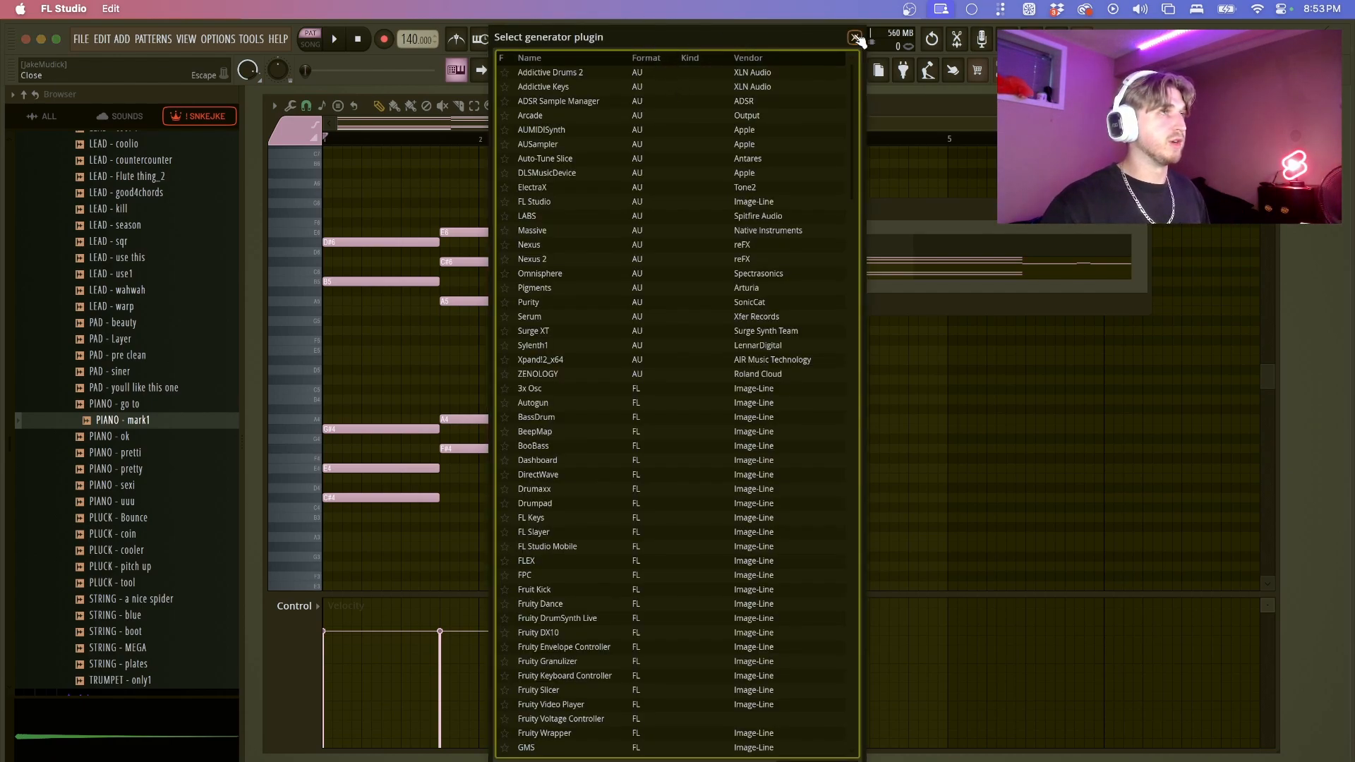
pyautogui.click(857, 40)
# - Open the plugin manager, look through the list of installed plugins, close it and return to the choice of plugins for a new channel
pyautogui.click(646, 304)
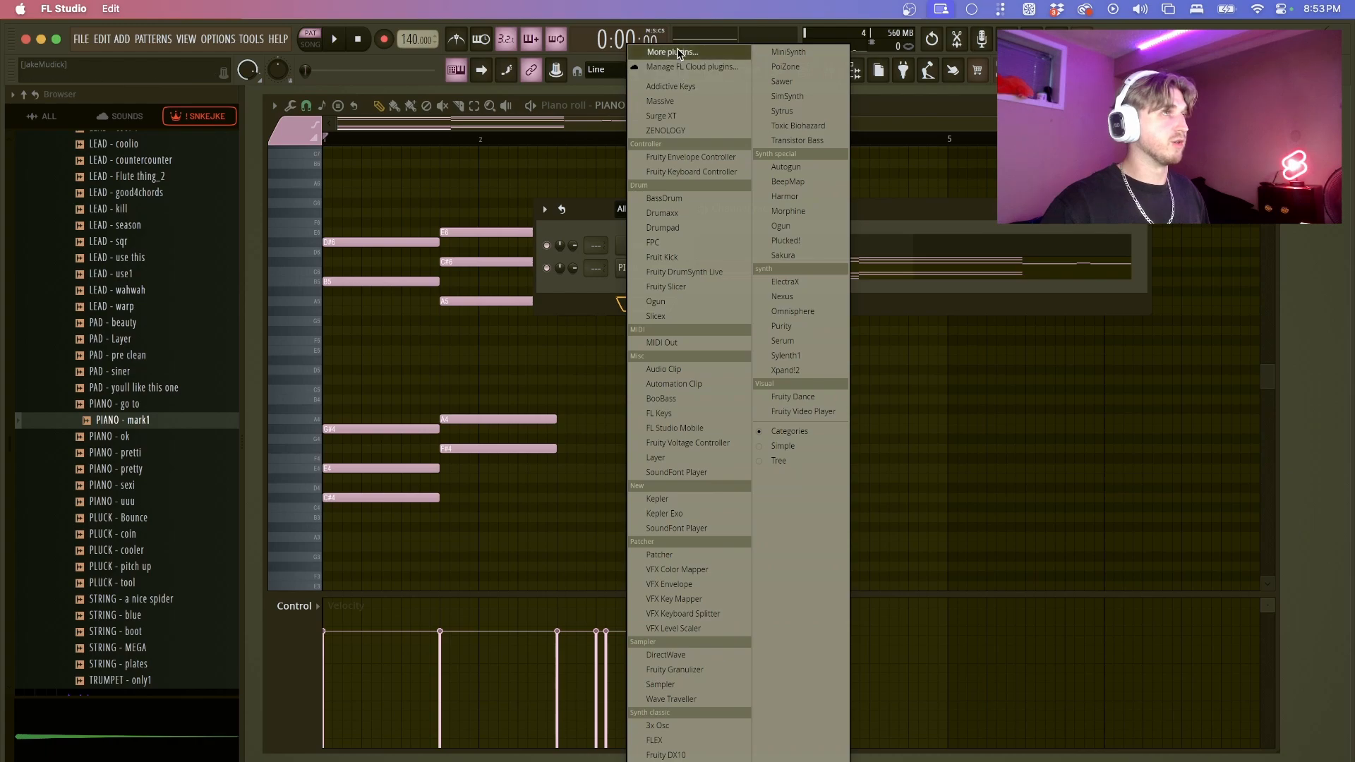
pyautogui.click(677, 54)
pyautogui.moveTo(690, 44); pyautogui.dragTo(655, 41)
pyautogui.click(819, 39)
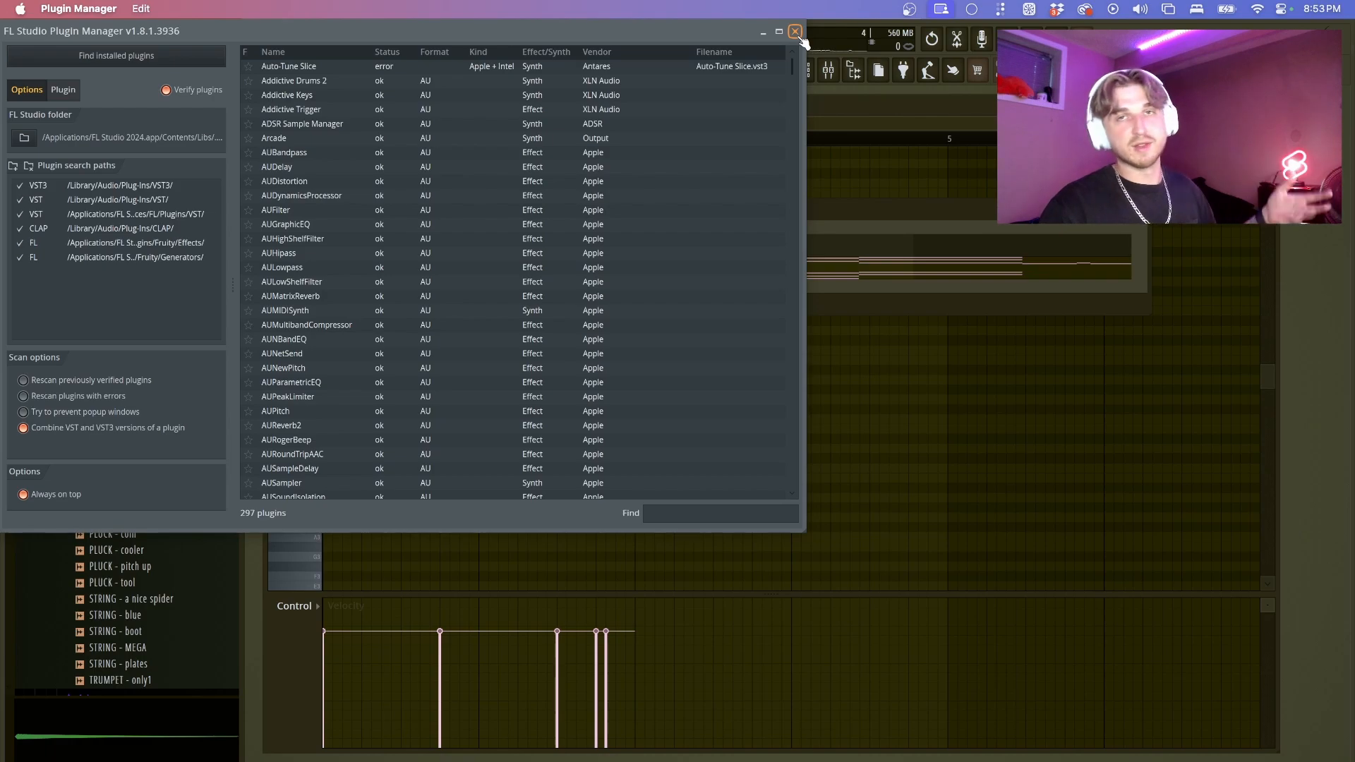
pyautogui.scroll(-2, 661, 345)
pyautogui.scroll(-12, 670, 349)
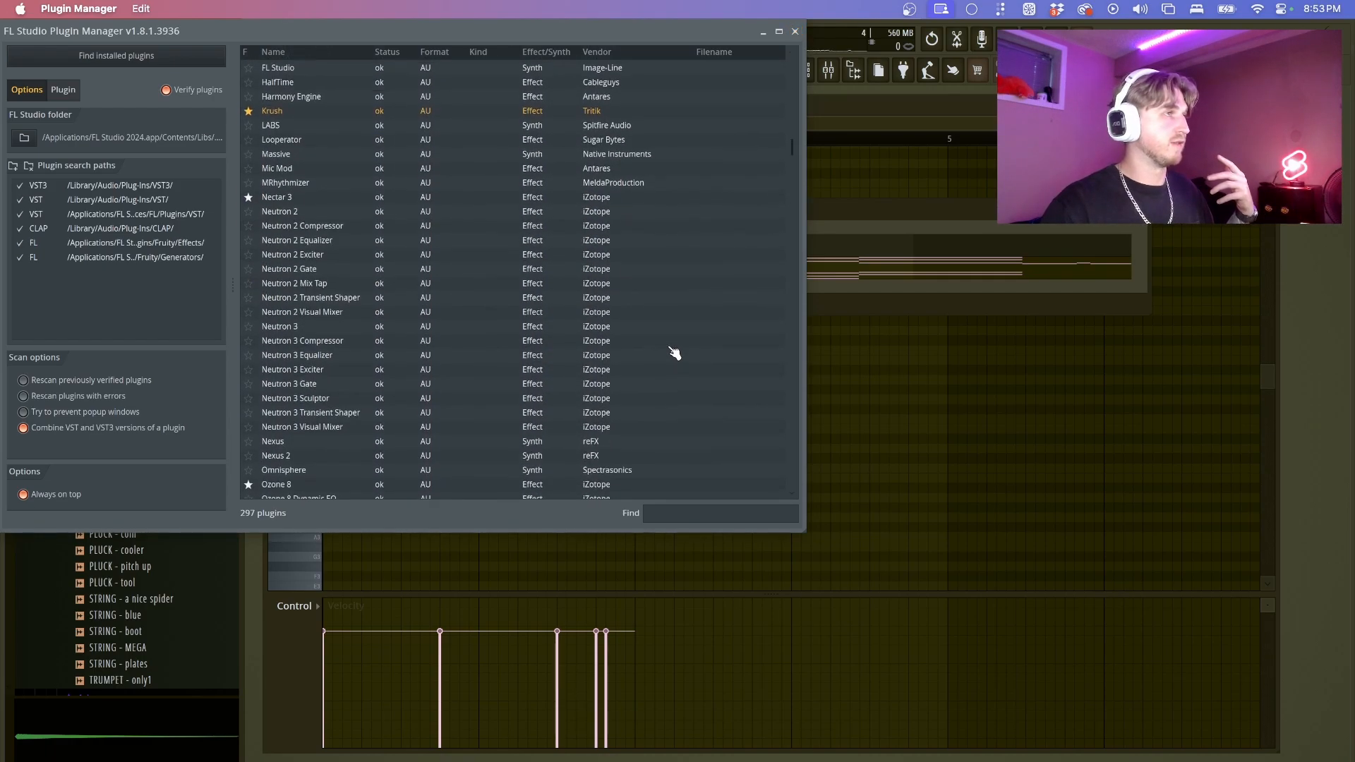
pyautogui.click(795, 32)
pyautogui.click(643, 297)
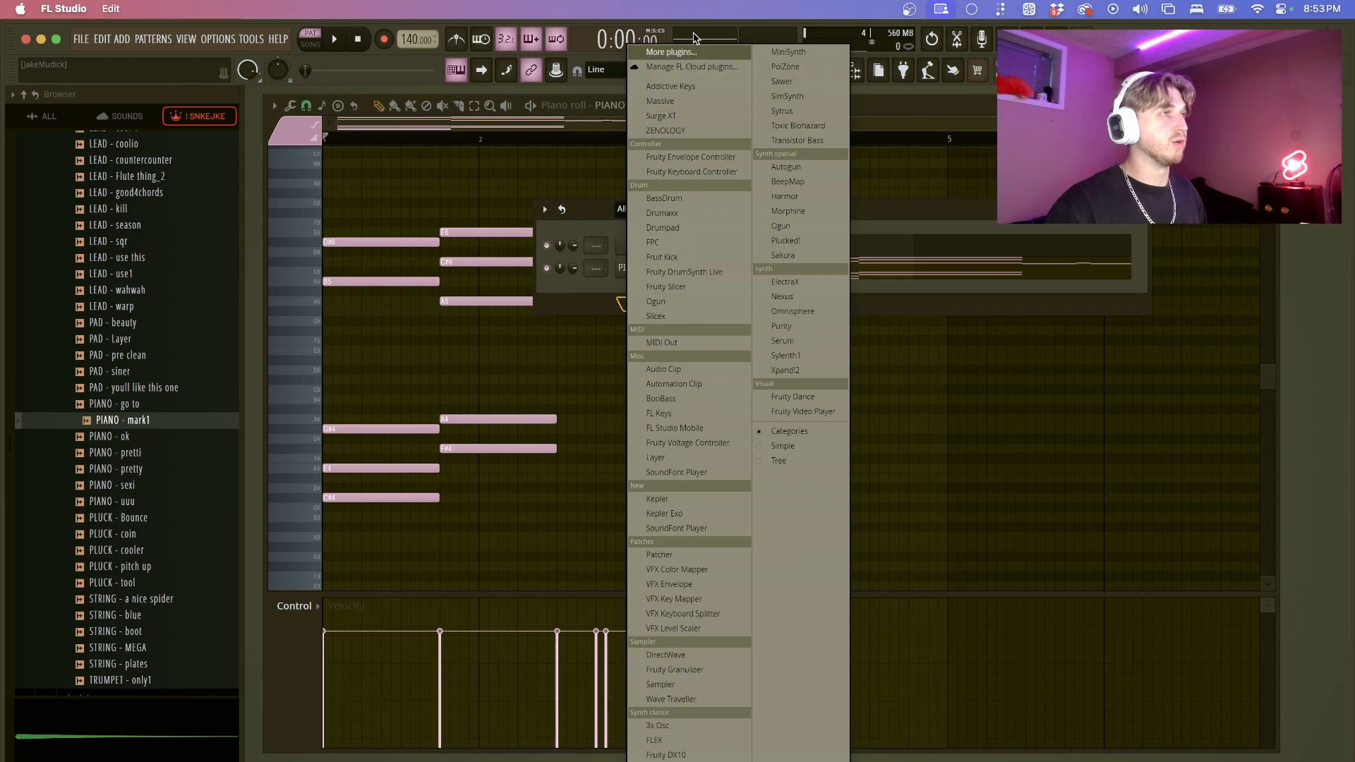
# - View the miscellaneous, envelope and sample settings of the PIANO - mark1 channel, and close its window and the channel rack
pyautogui.moveTo(697, 185); pyautogui.dragTo(717, 173)
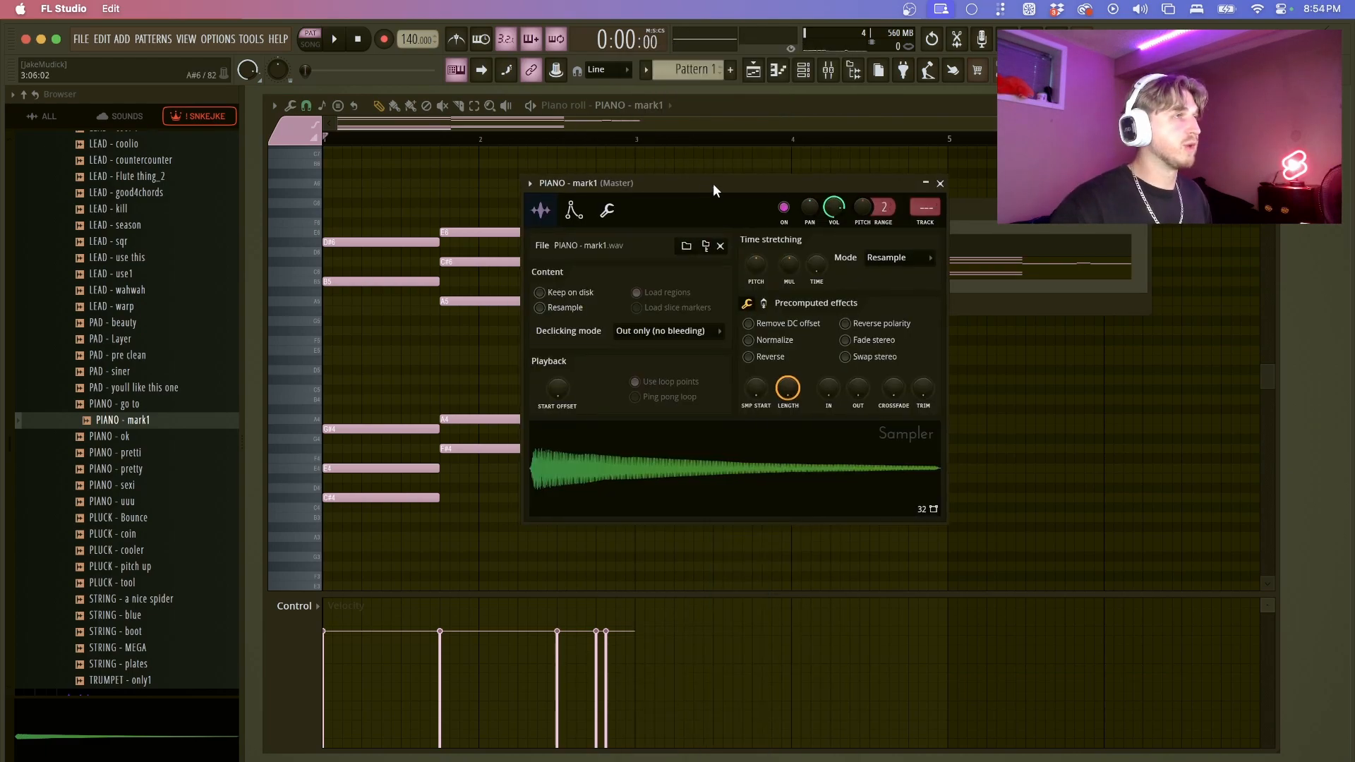
pyautogui.click(582, 201)
pyautogui.click(613, 199)
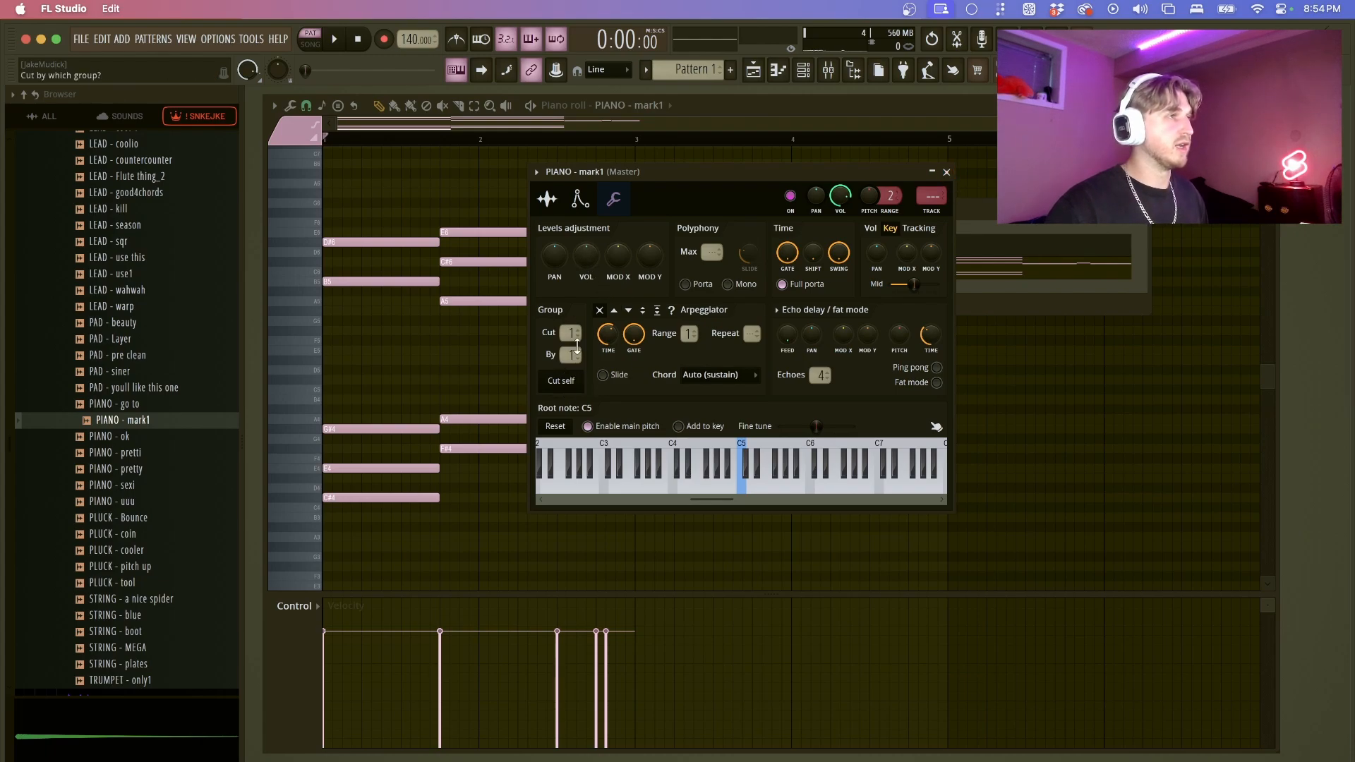
pyautogui.click(579, 200)
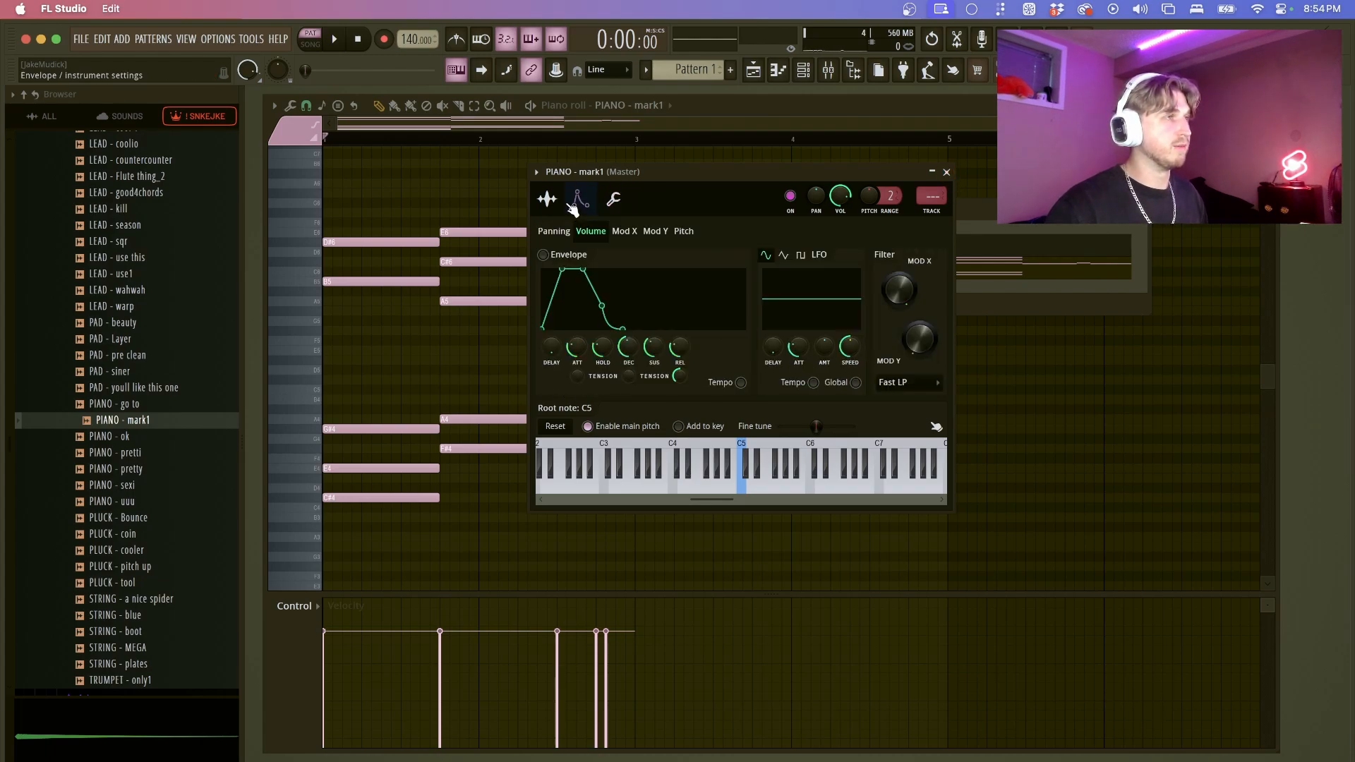
pyautogui.click(547, 200)
pyautogui.click(614, 200)
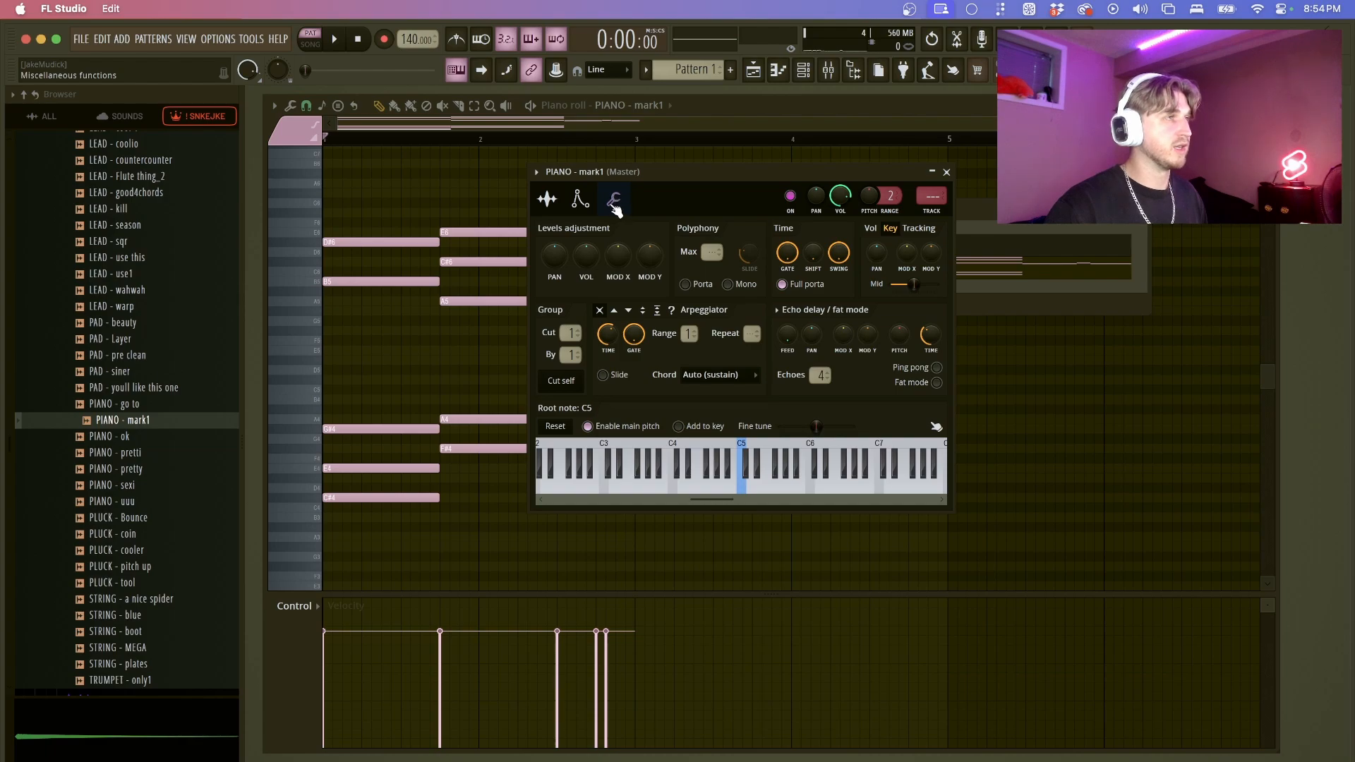
pyautogui.click(946, 171)
pyautogui.click(1138, 209)
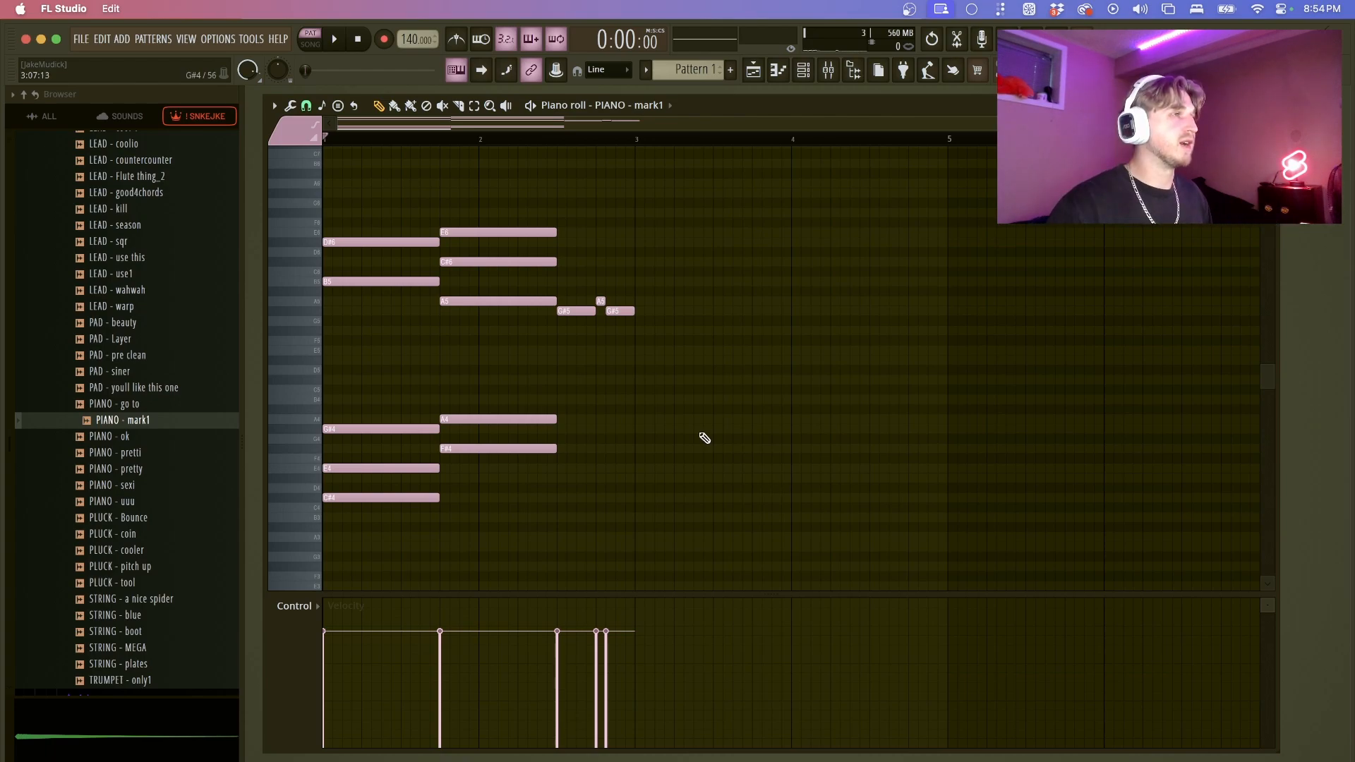
# - Play back the two-bar pattern, and duplicate all its chords and melody notes into bars 3 and 4
pyautogui.press('space')
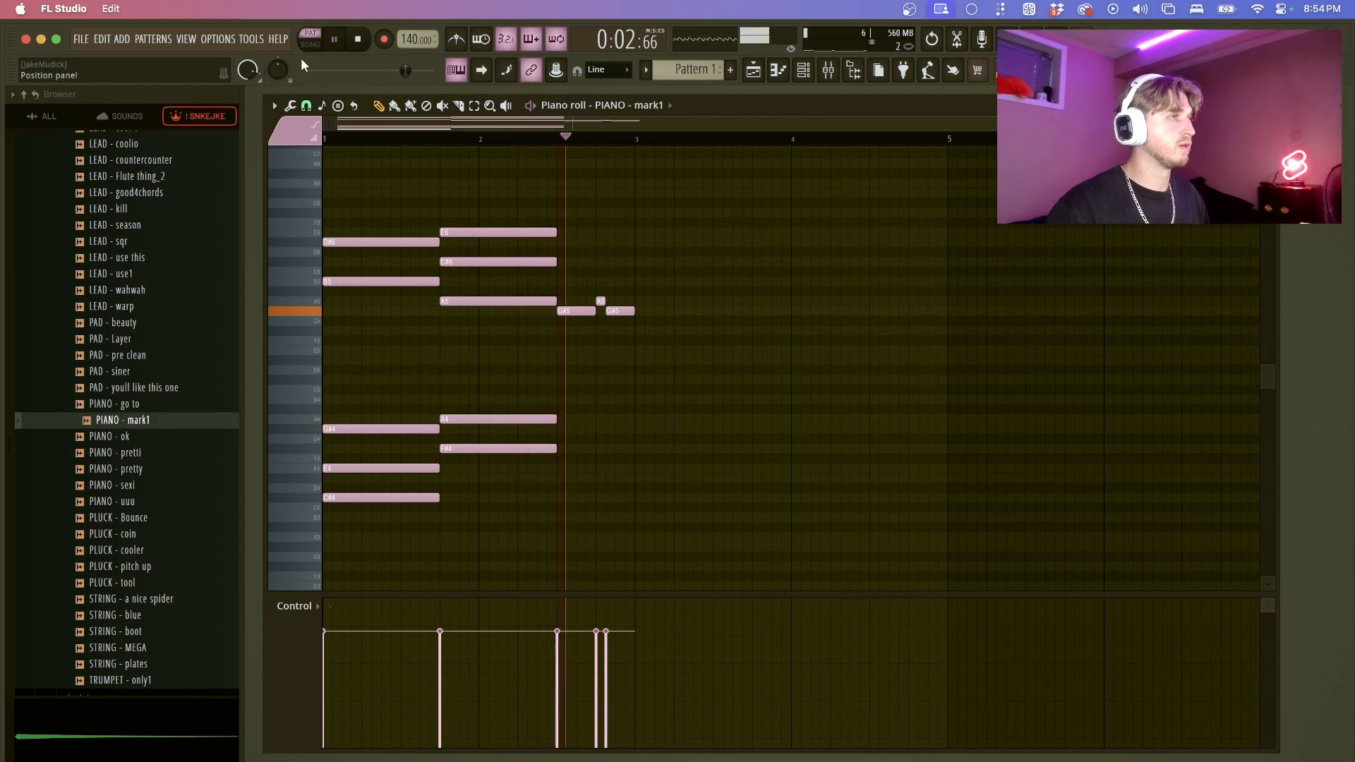
pyautogui.press('space')
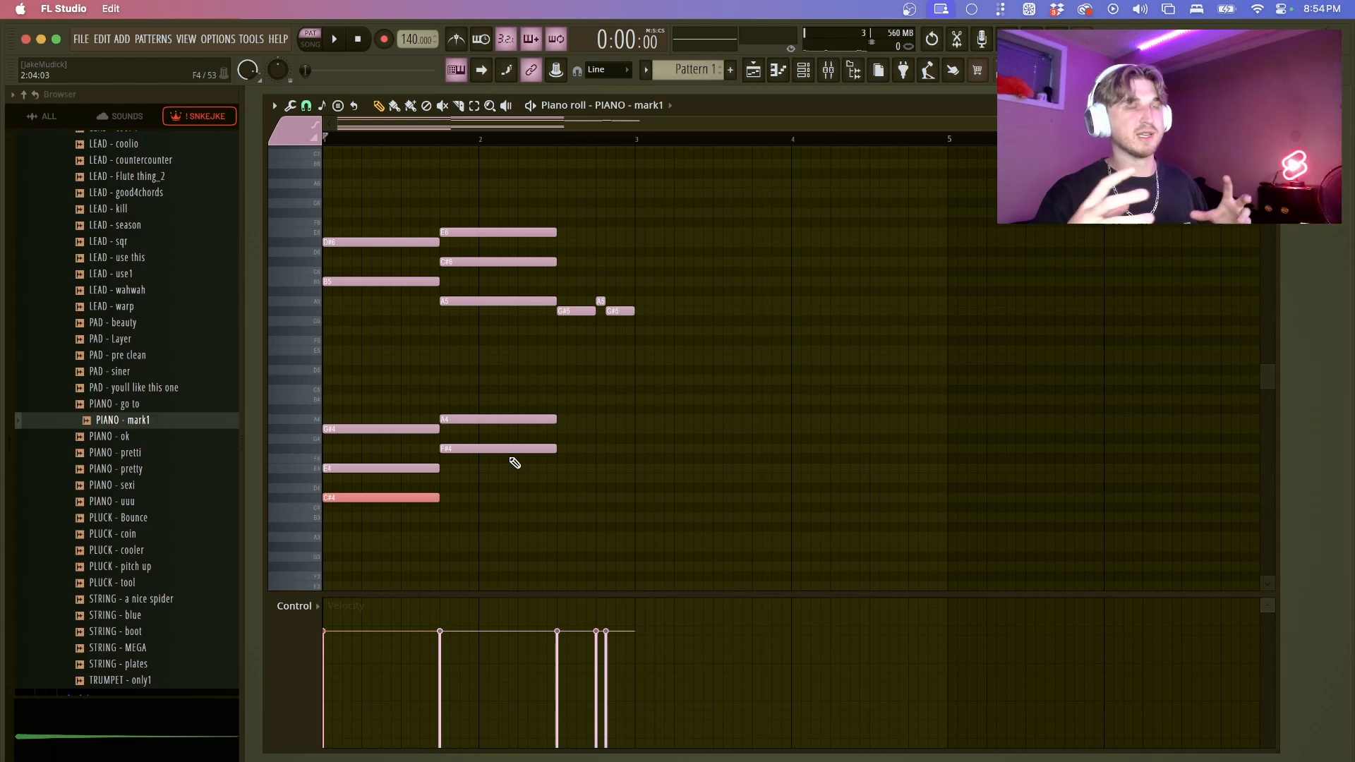
pyautogui.moveTo(308, 171); pyautogui.dragTo(625, 529)
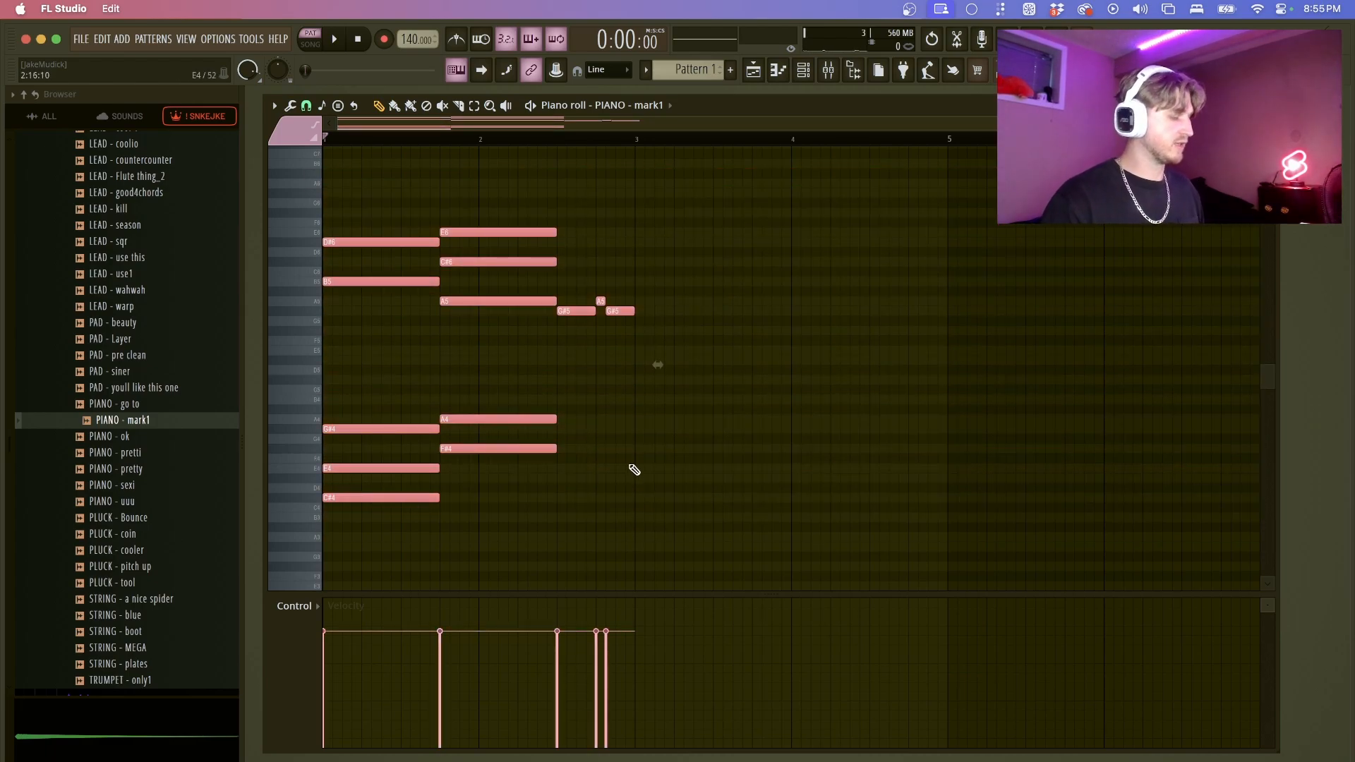
pyautogui.press('super+b')
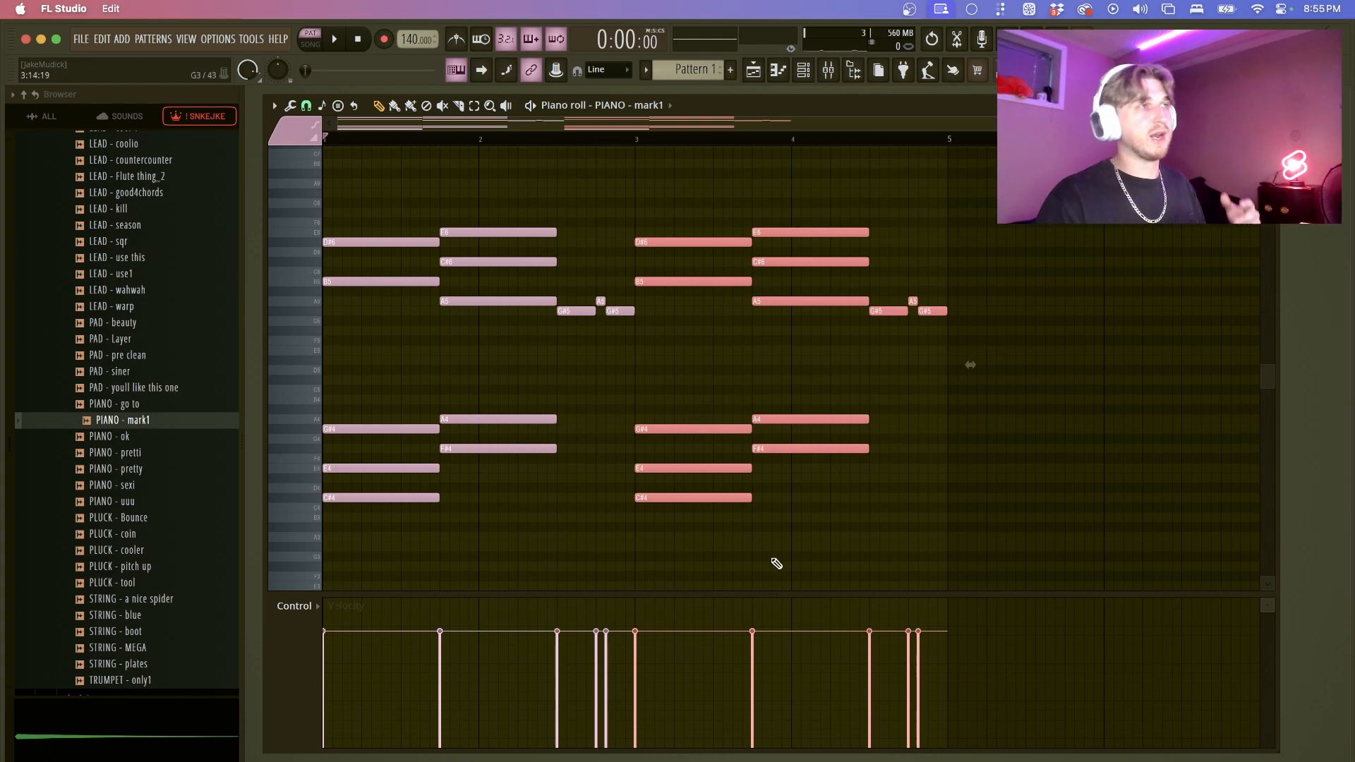
pyautogui.rightClick(866, 554)
pyautogui.scroll(2, 819, 433)
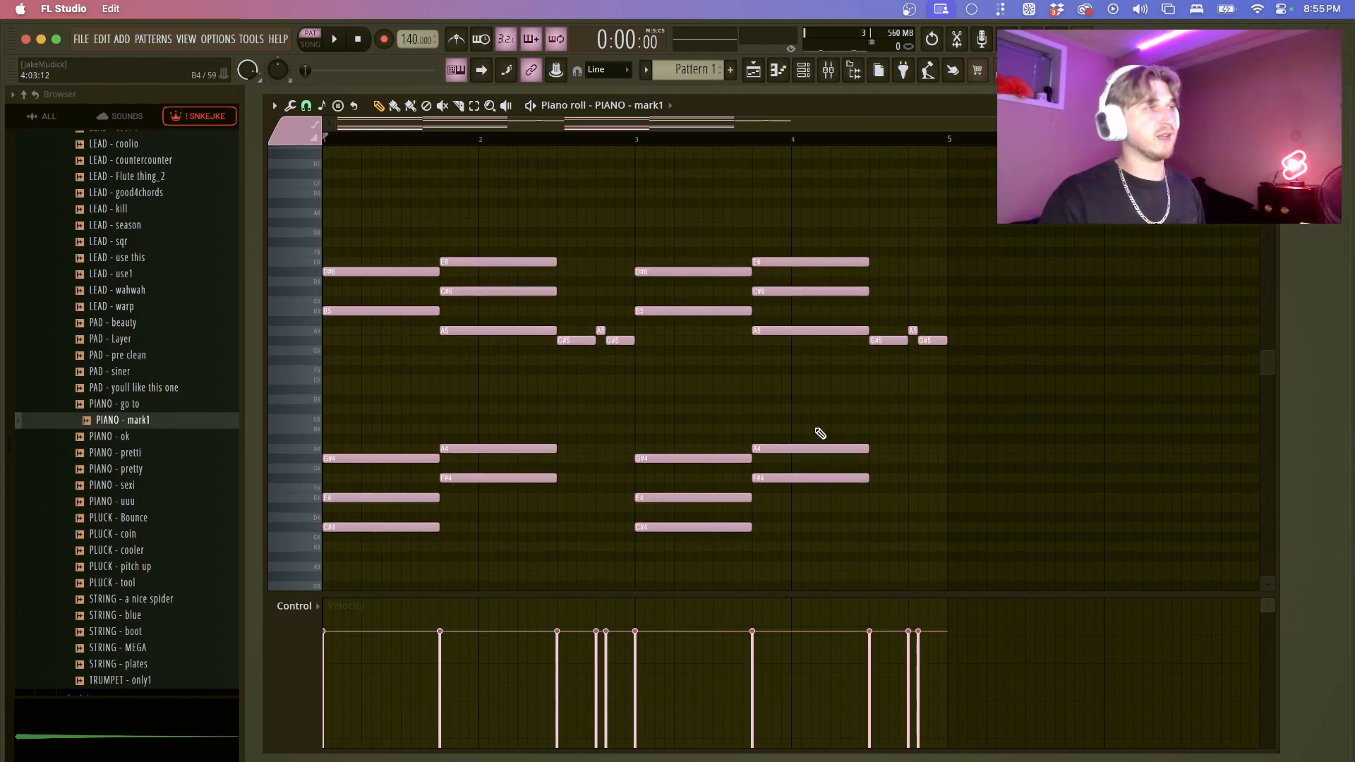
pyautogui.scroll(2, 820, 433)
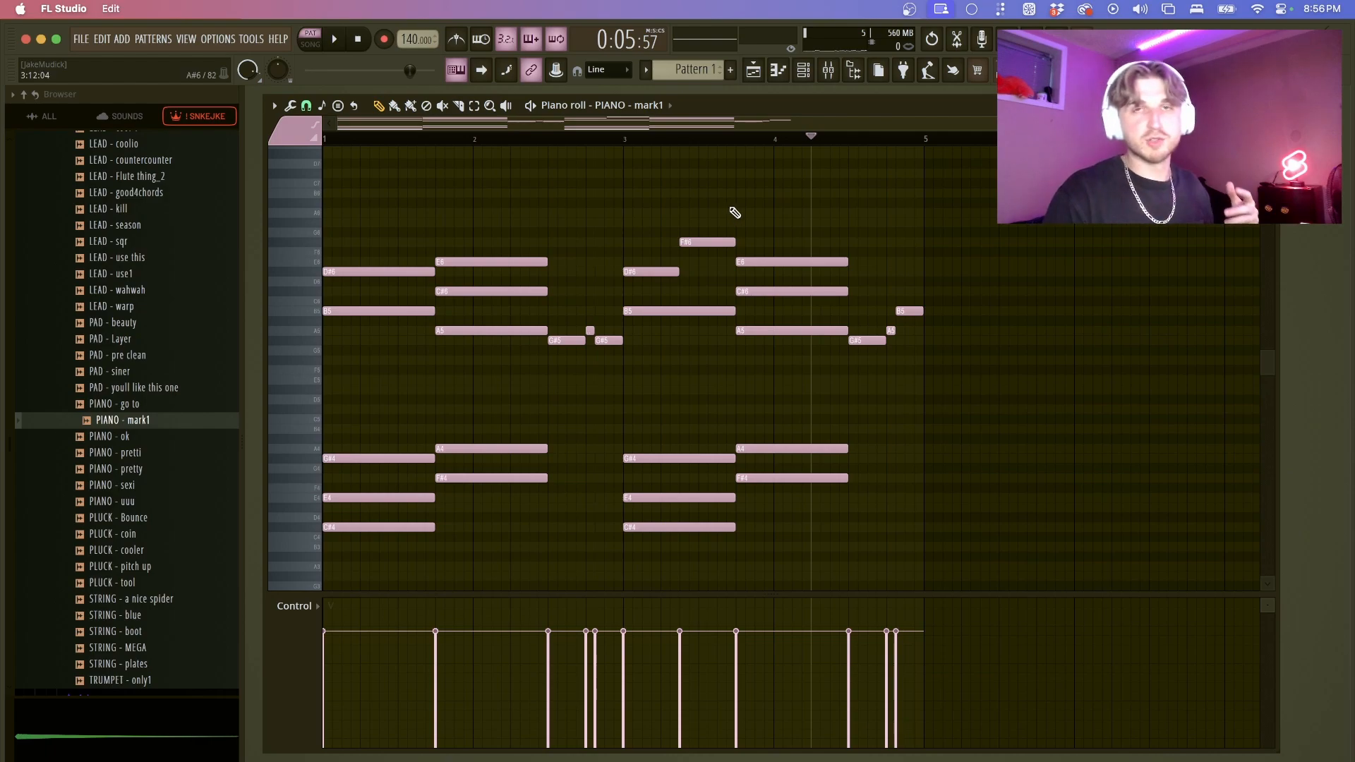
# - Try the second top note over the third chord at E6 and return it to F#6
pyautogui.rightClick(707, 242)
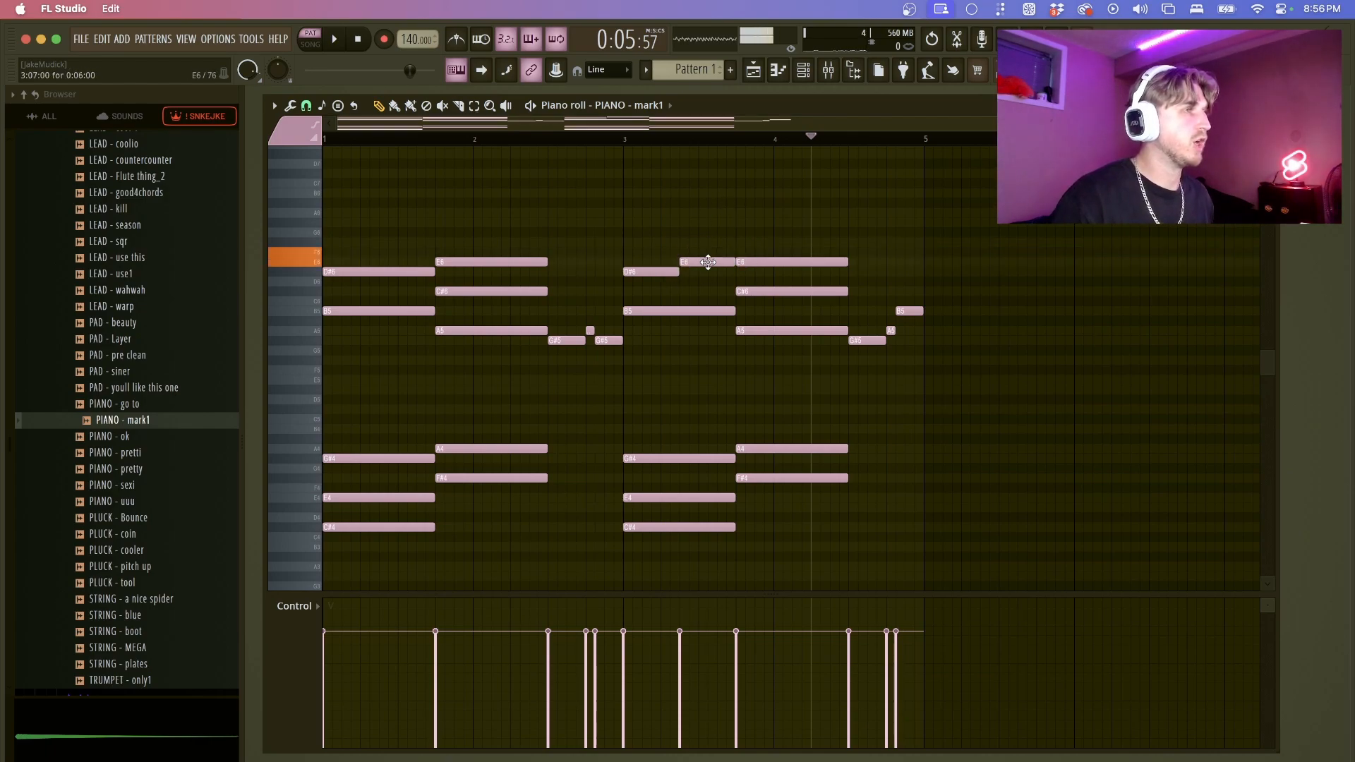
pyautogui.moveTo(679, 272)
pyautogui.mouseDown()
pyautogui.moveTo(761, 276)
pyautogui.moveTo(714, 237)
pyautogui.moveTo(680, 271)
pyautogui.mouseUp()
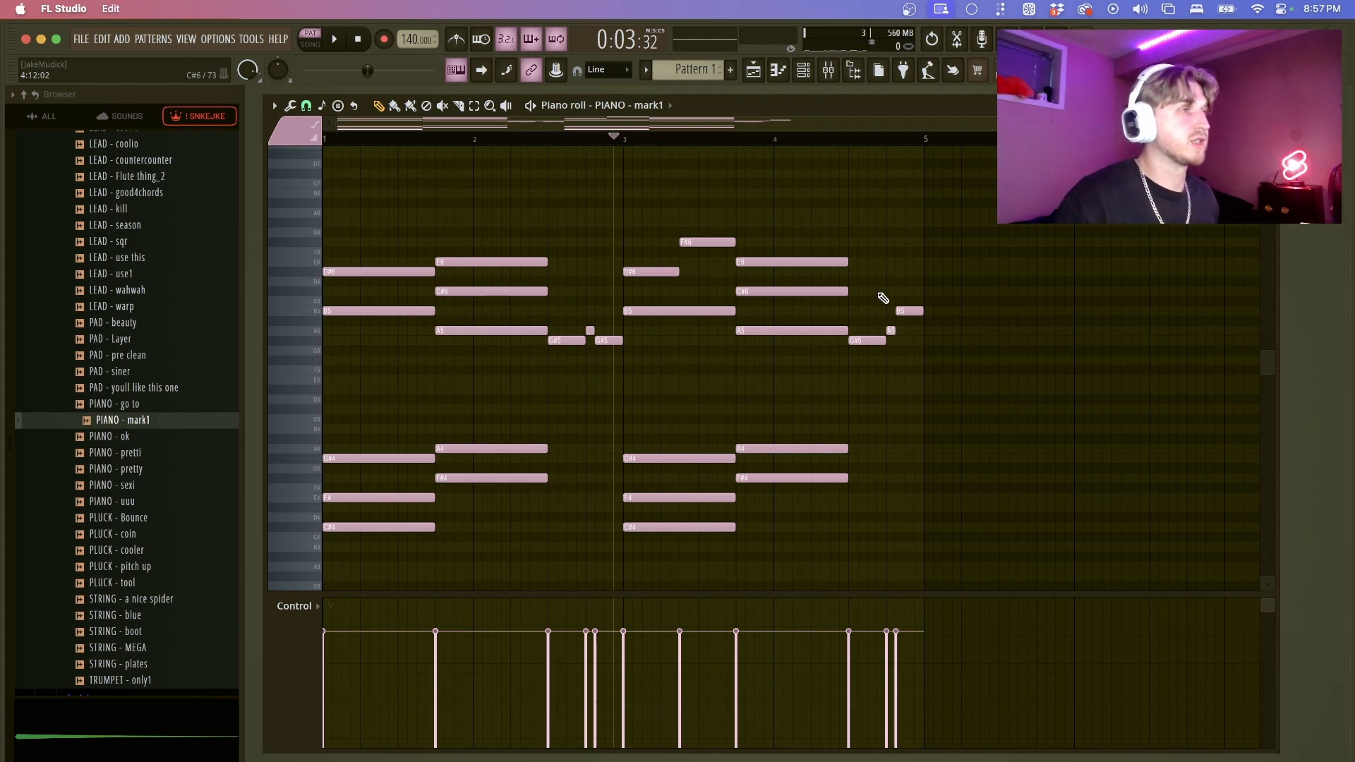
pyautogui.moveTo(877, 288); pyautogui.dragTo(928, 406)
pyautogui.click(928, 406)
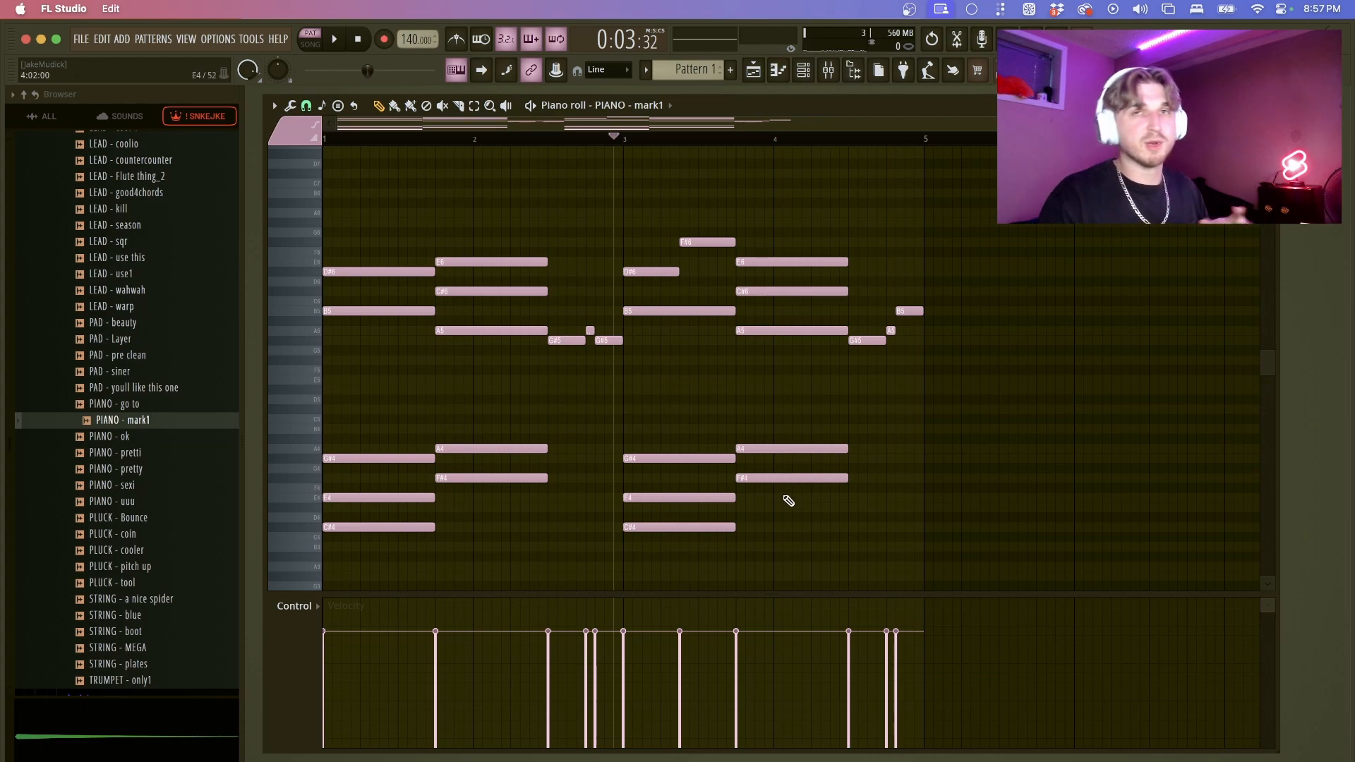
pyautogui.press('space')
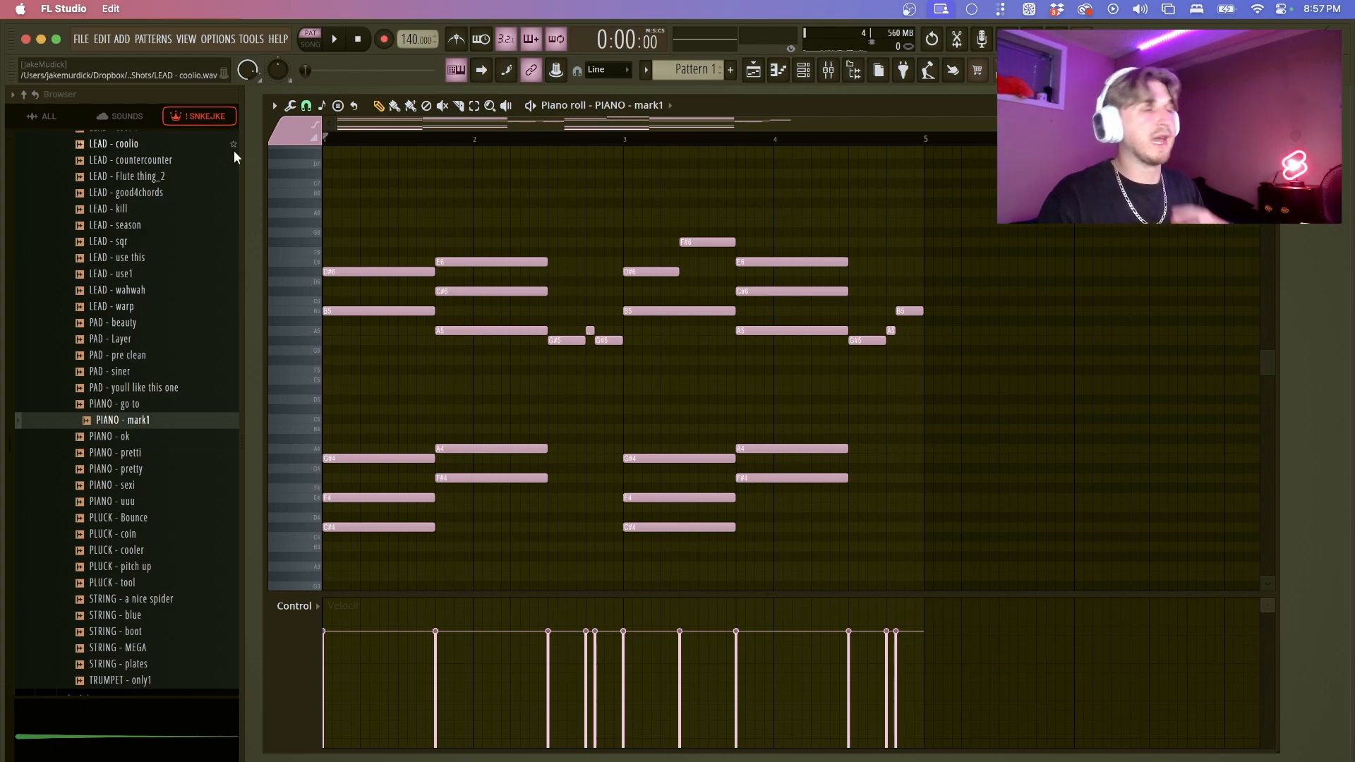
pyautogui.scroll(3, 621, 381)
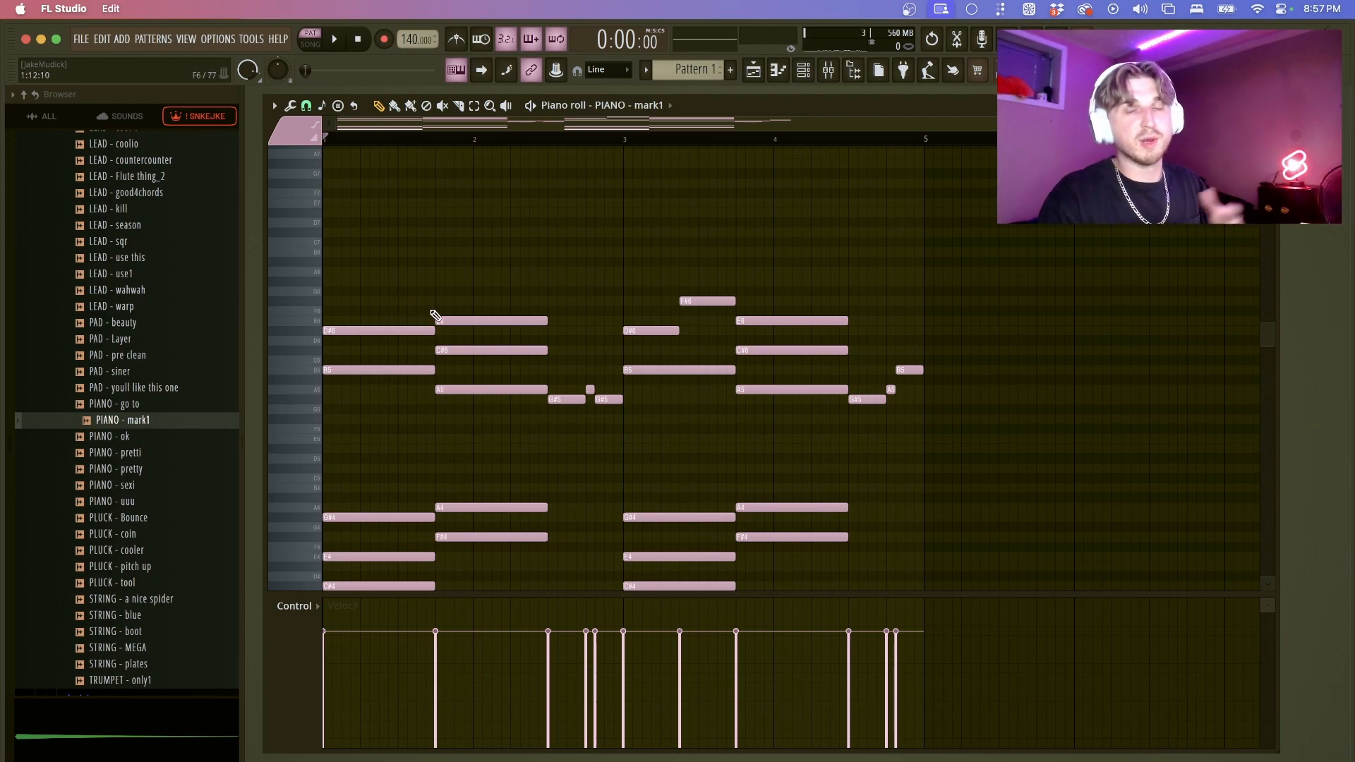
pyautogui.moveTo(344, 292); pyautogui.dragTo(1098, 628)
pyautogui.scroll(3, 862, 432)
pyautogui.keyDown('super'); pyautogui.click(893, 437); pyautogui.keyUp('super')
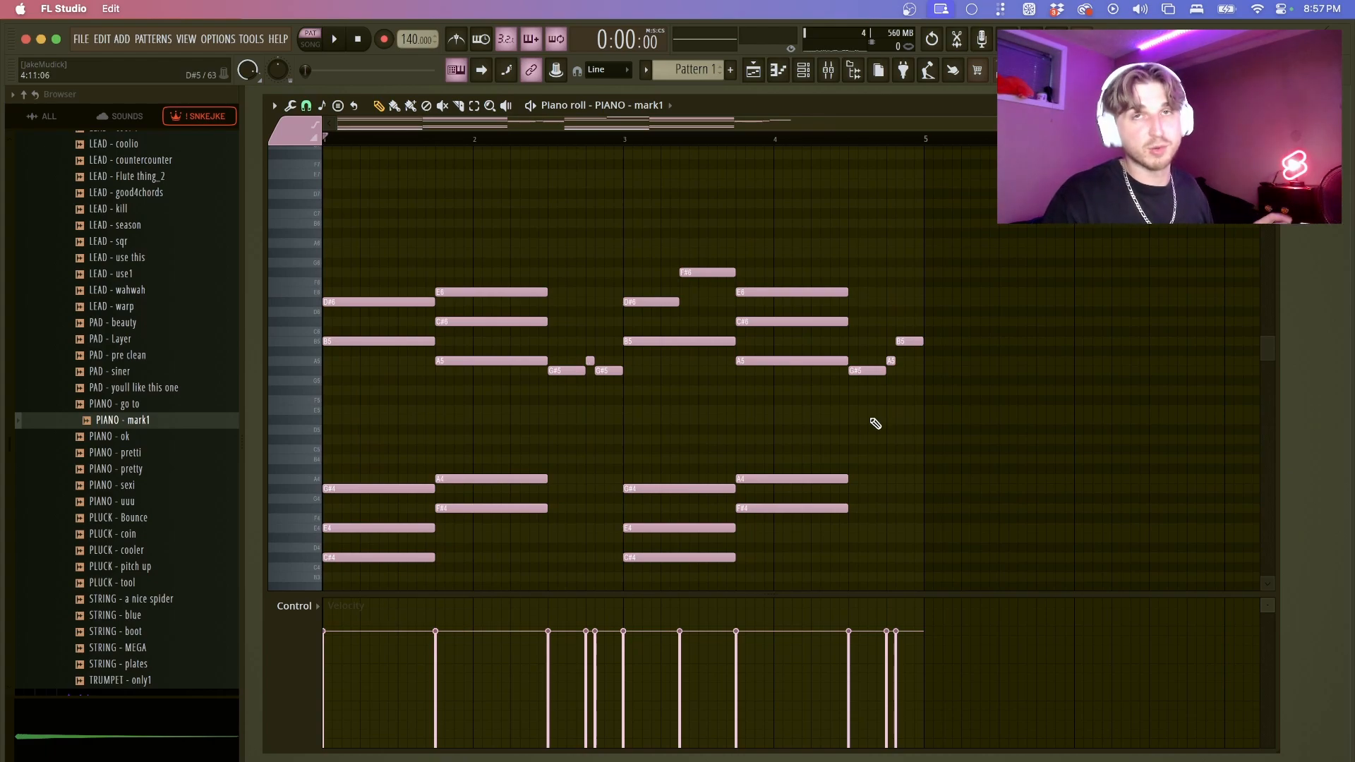
pyautogui.scroll(-1, 870, 417)
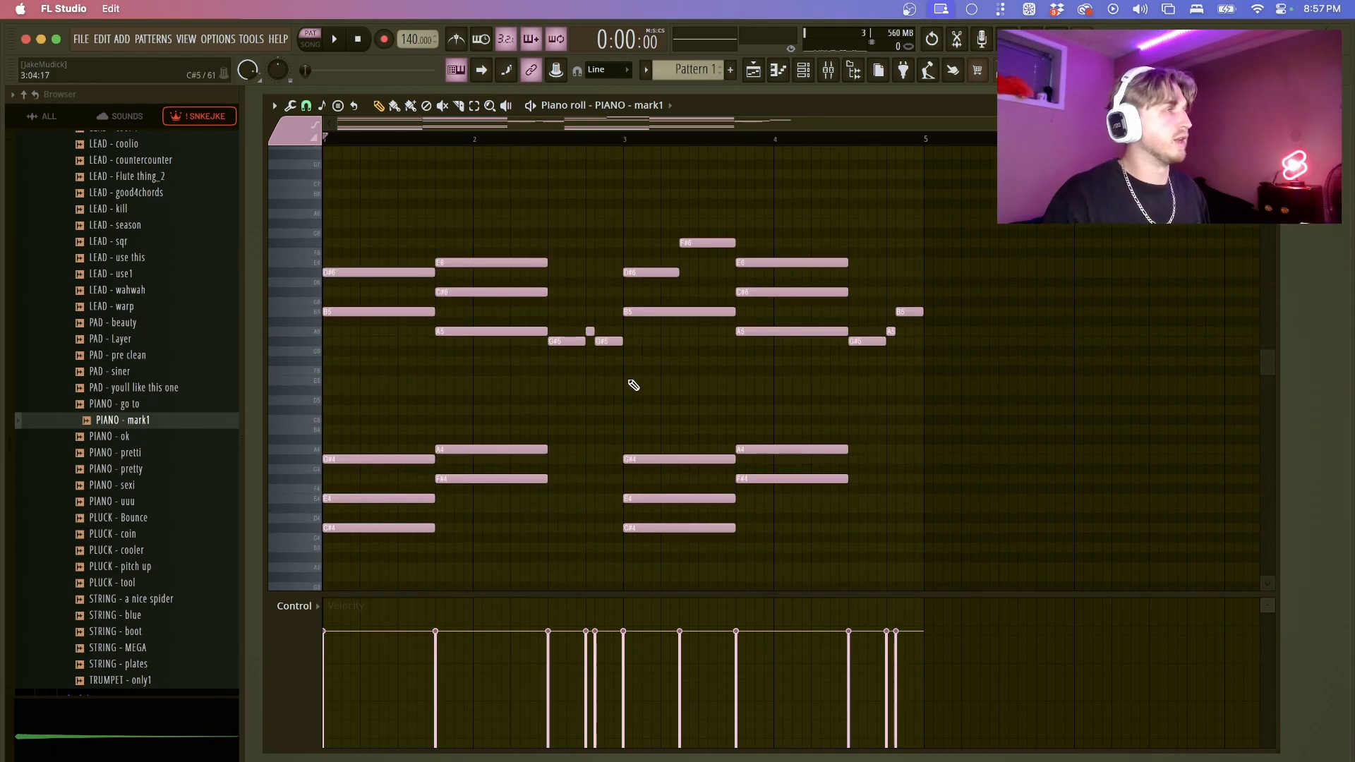
# - Show the channel rack and add an ElectraX synth channel below the piano
pyautogui.click(802, 71)
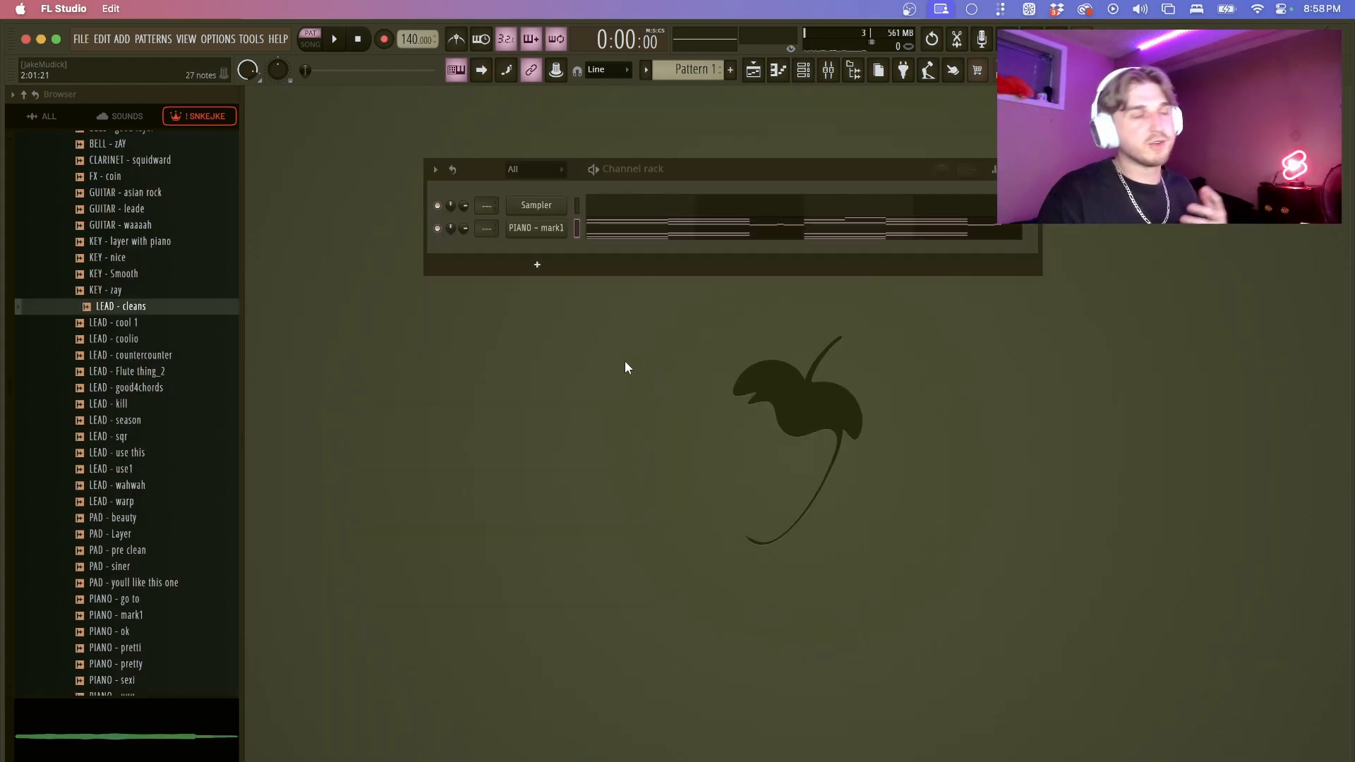
pyautogui.click(538, 267)
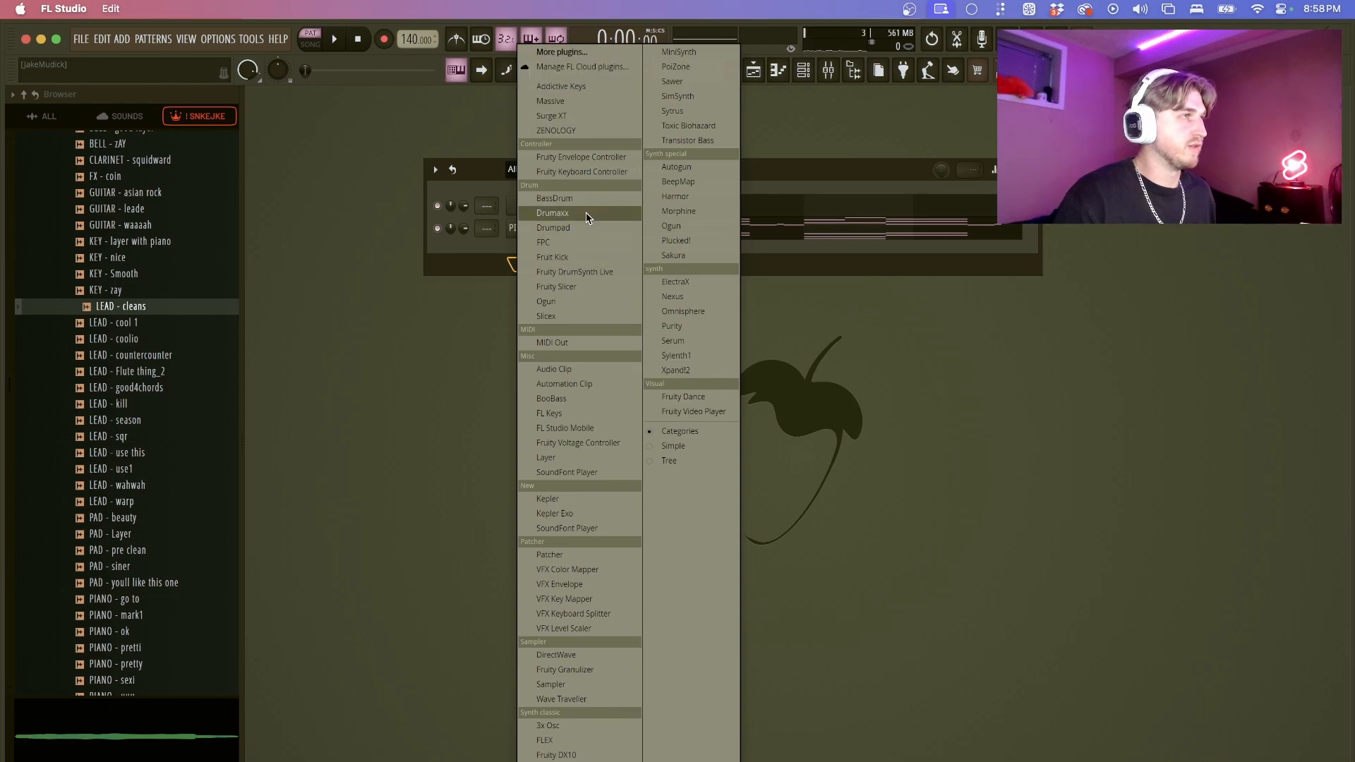
pyautogui.click(675, 281)
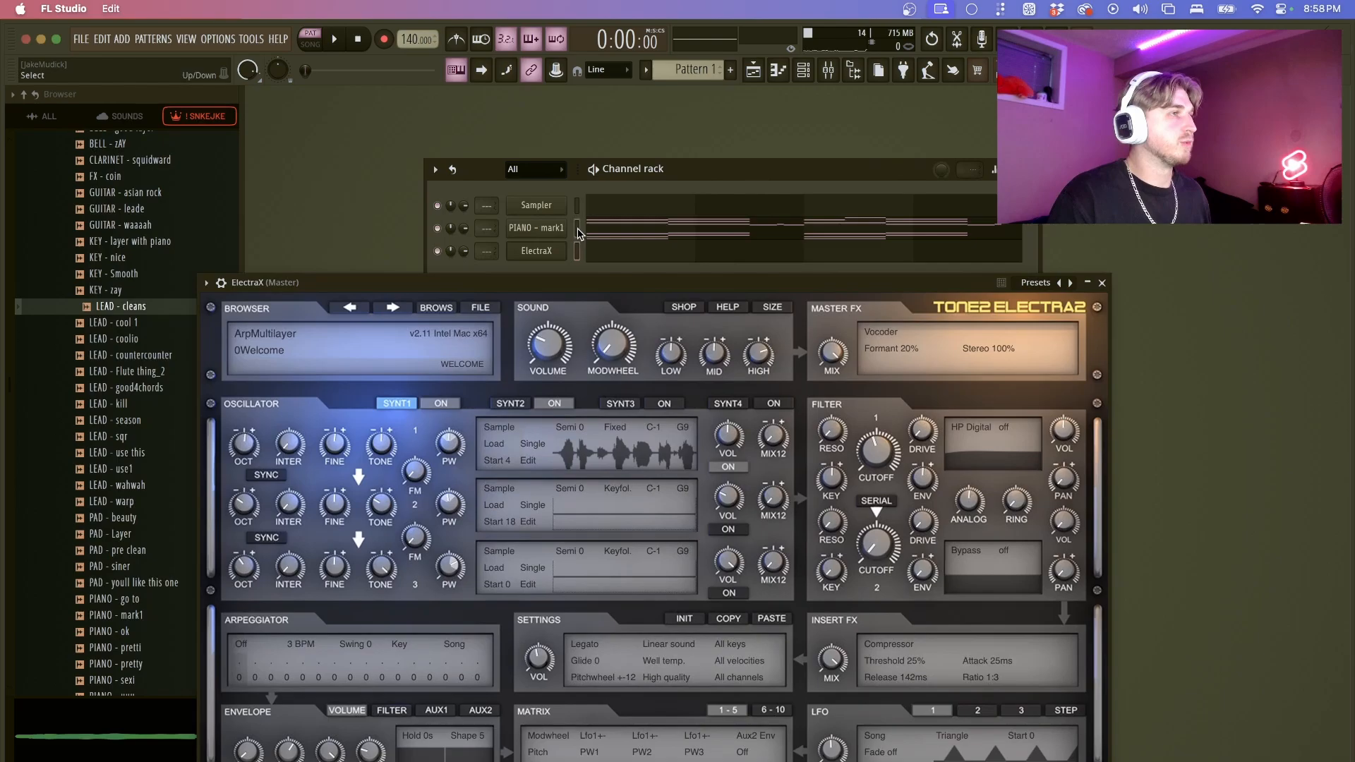
# - Open ElectraX's patch browser, choose the "! snkejke - elixar" bank, and move the plugin window clear of the channel rack
pyautogui.click(577, 234)
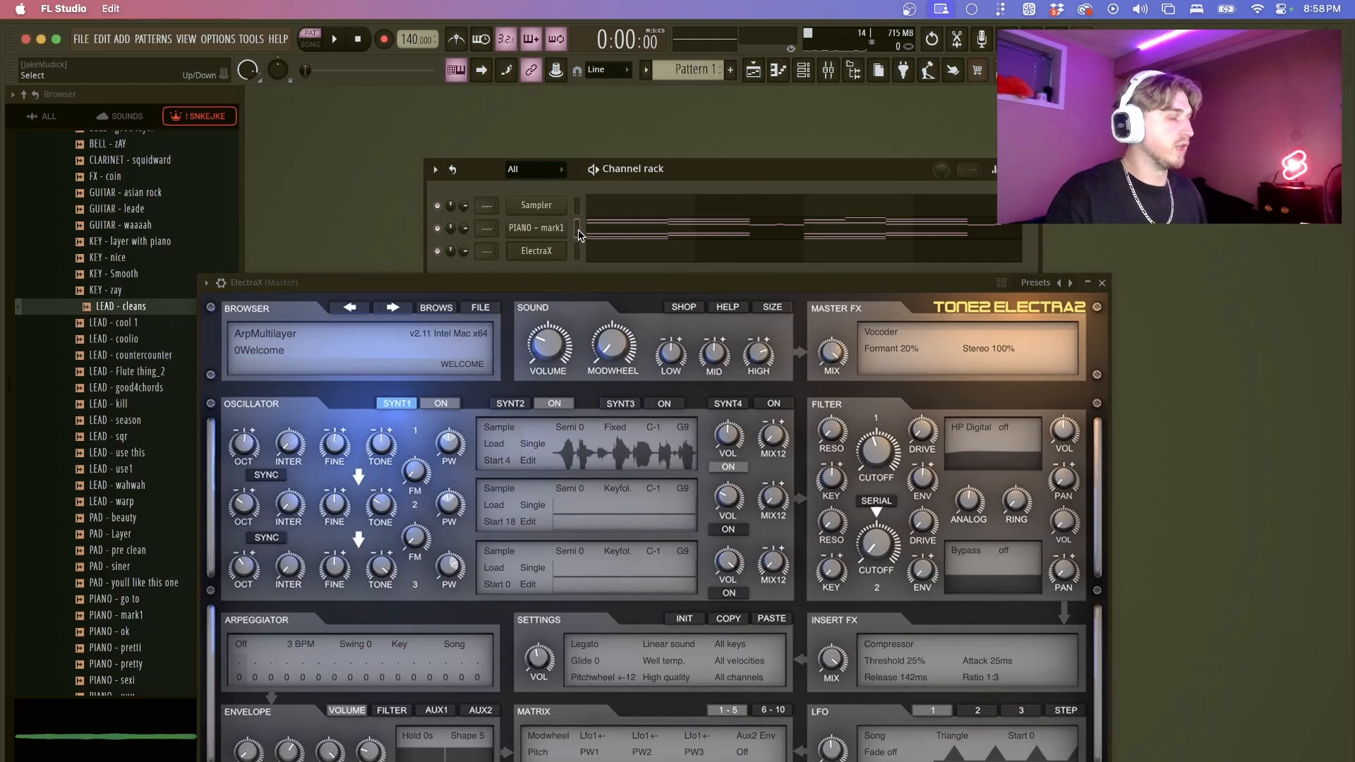
pyautogui.moveTo(815, 280); pyautogui.dragTo(914, 133)
pyautogui.click(536, 161)
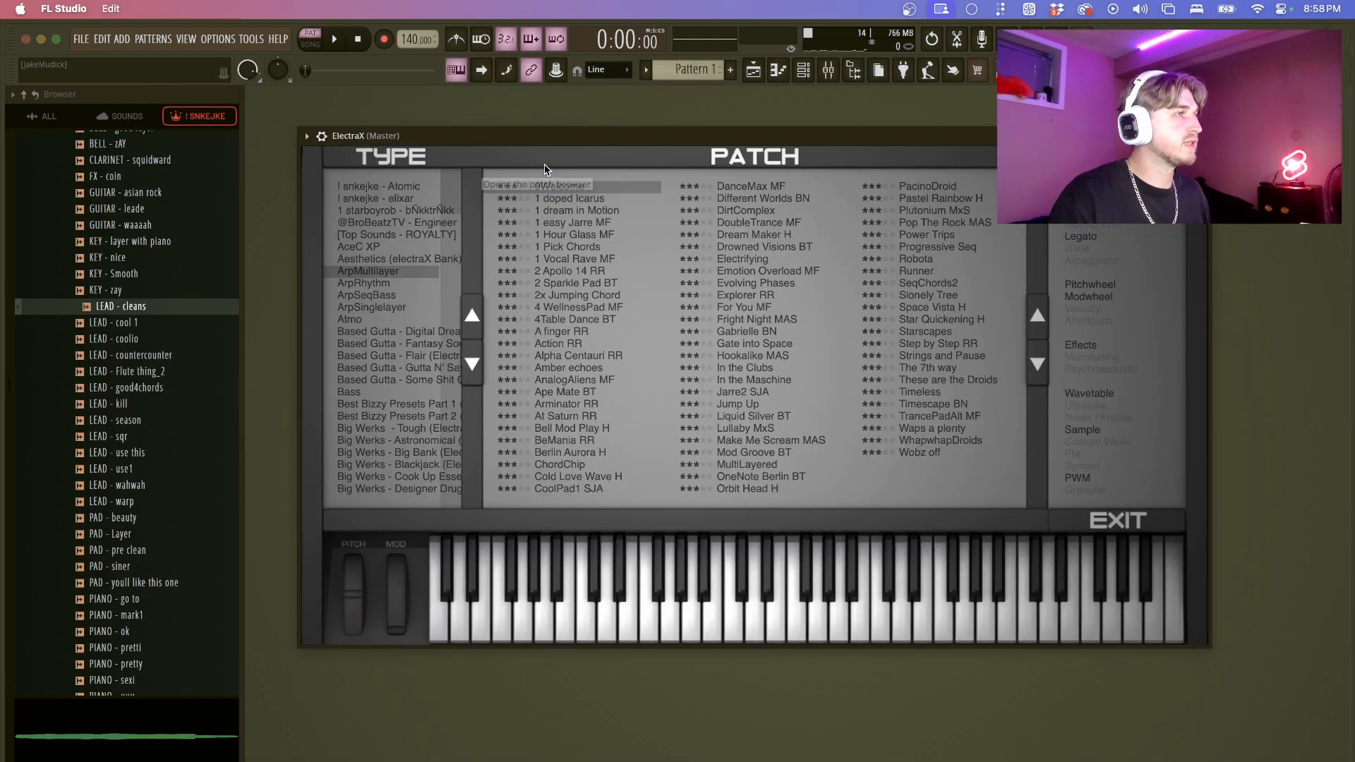
pyautogui.click(408, 197)
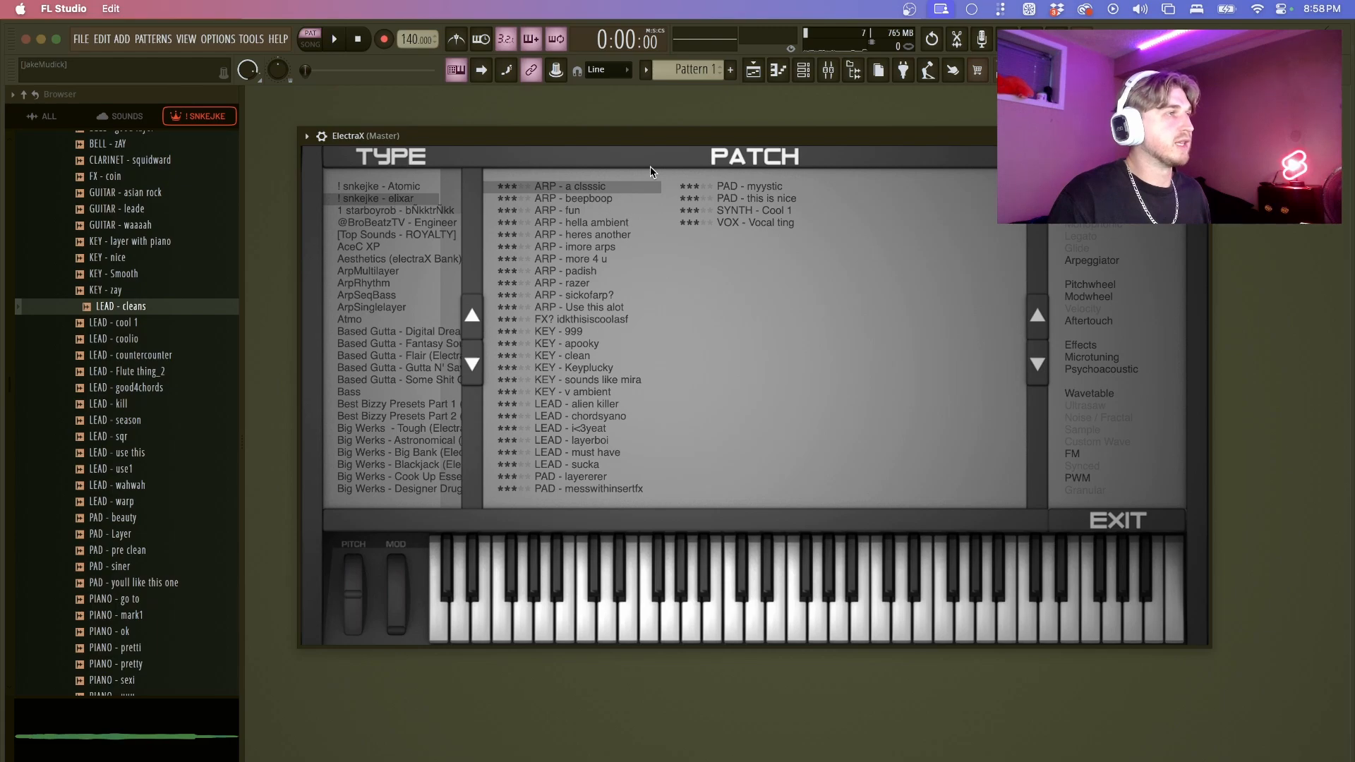
pyautogui.moveTo(703, 139); pyautogui.dragTo(729, 481)
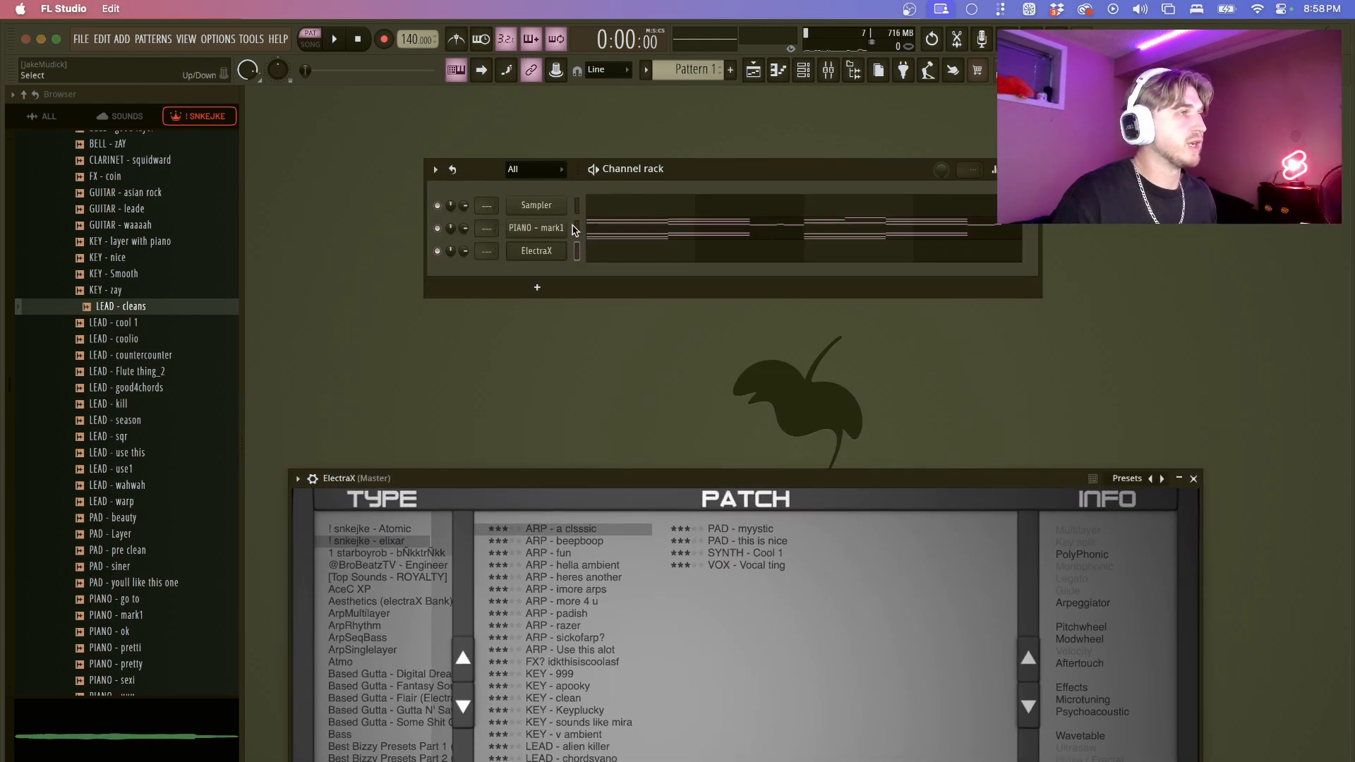
# - Paste the PIANO - mark1 notes into the ElectraX channel and place the ElectraX window just below the channel rack
pyautogui.moveTo(677, 173); pyautogui.dragTo(681, 167)
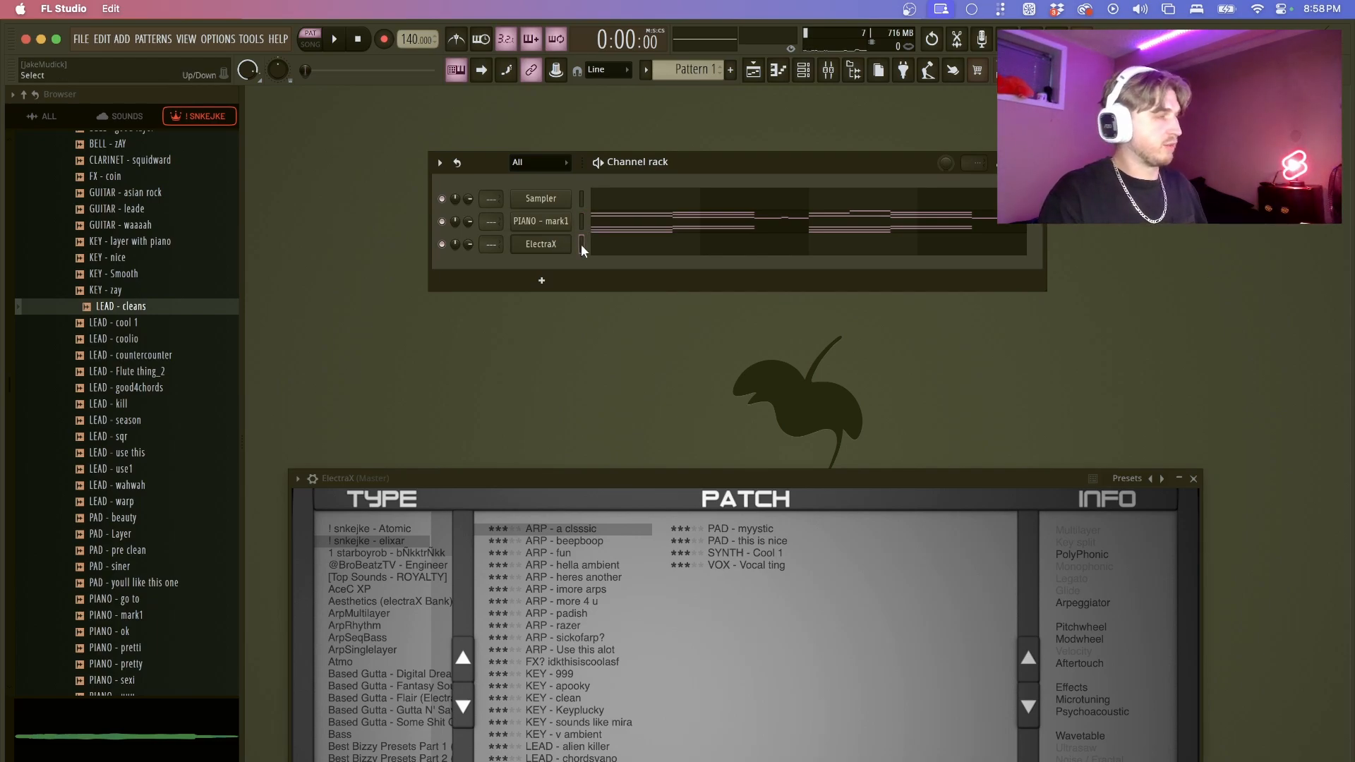
pyautogui.click(581, 244)
pyautogui.hotkey('ctrl', 'v')
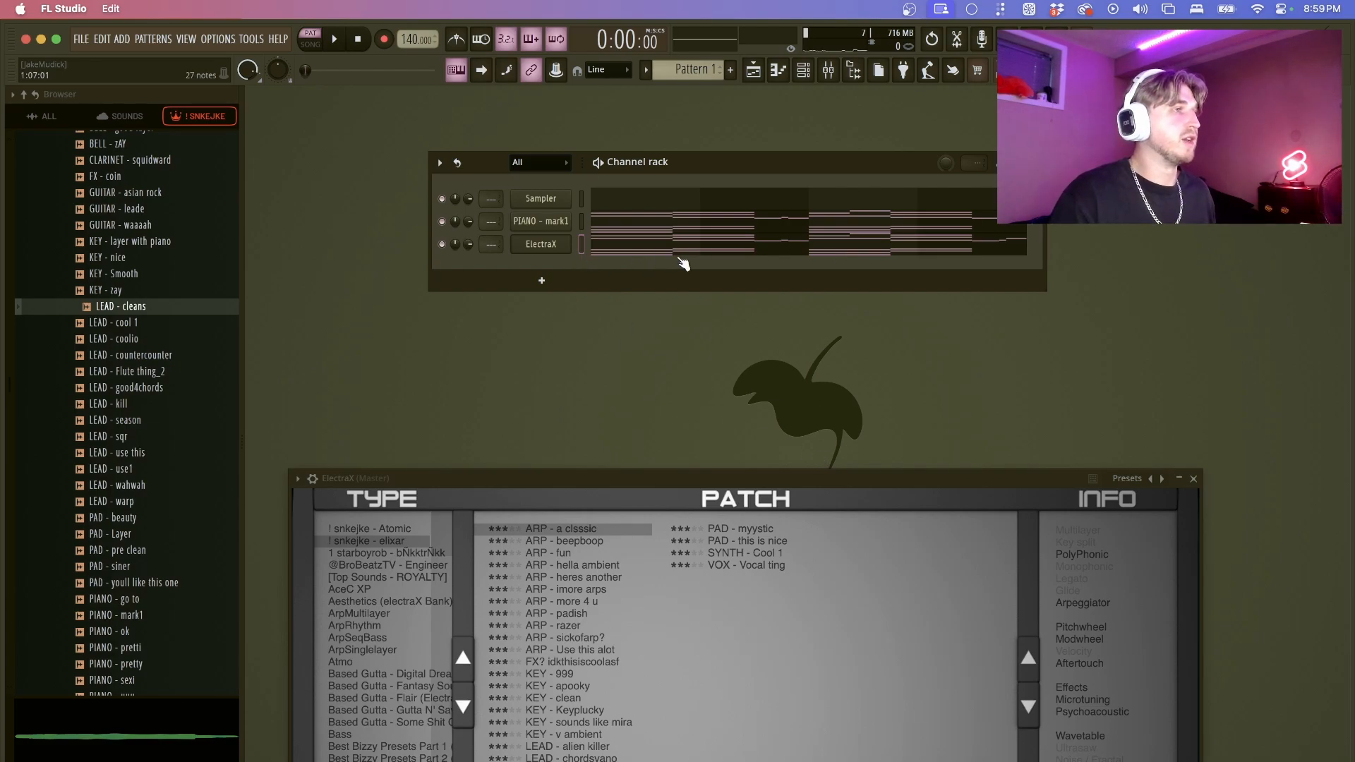
pyautogui.moveTo(862, 472); pyautogui.dragTo(873, 80)
pyautogui.moveTo(614, 90); pyautogui.dragTo(563, 343)
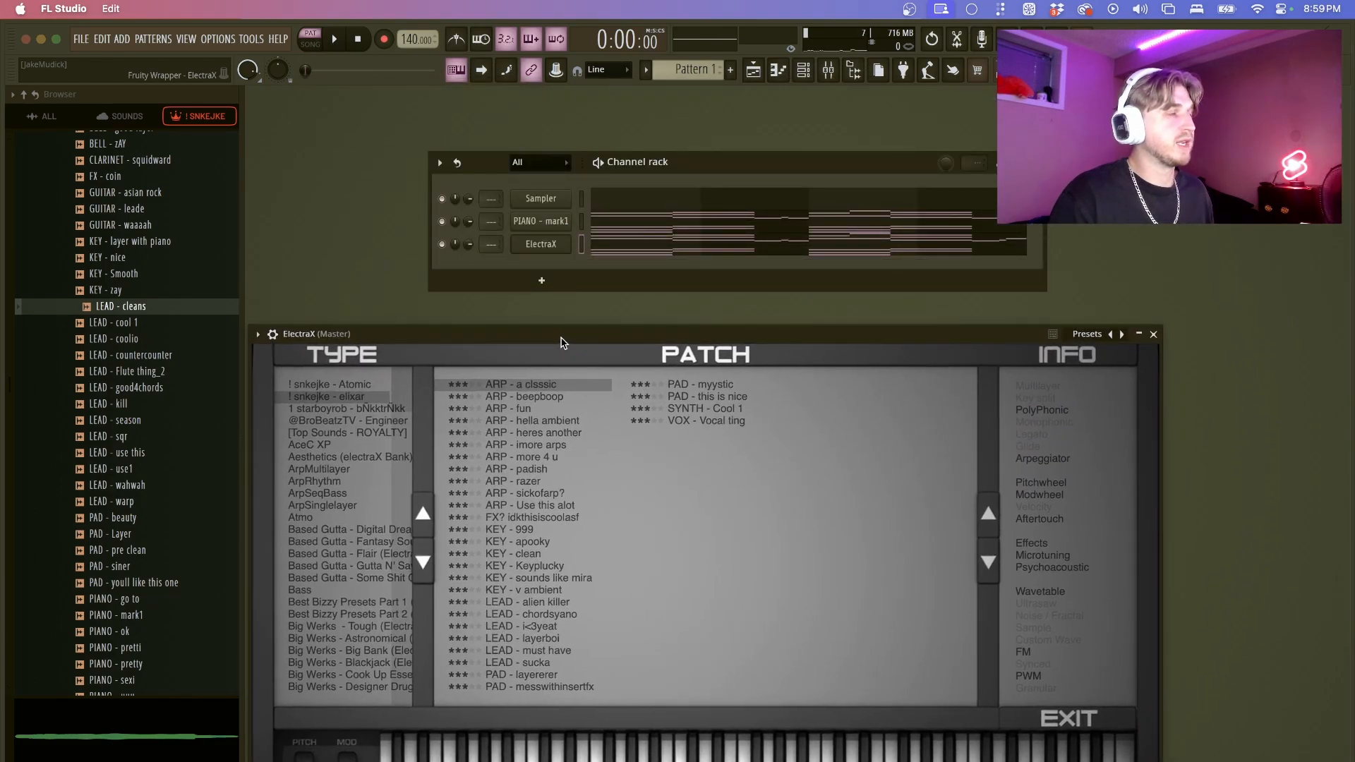
# - Play the pattern with the piano and ElectraX together, move the ElectraX window up, then stop playback and close it
pyautogui.press('space')
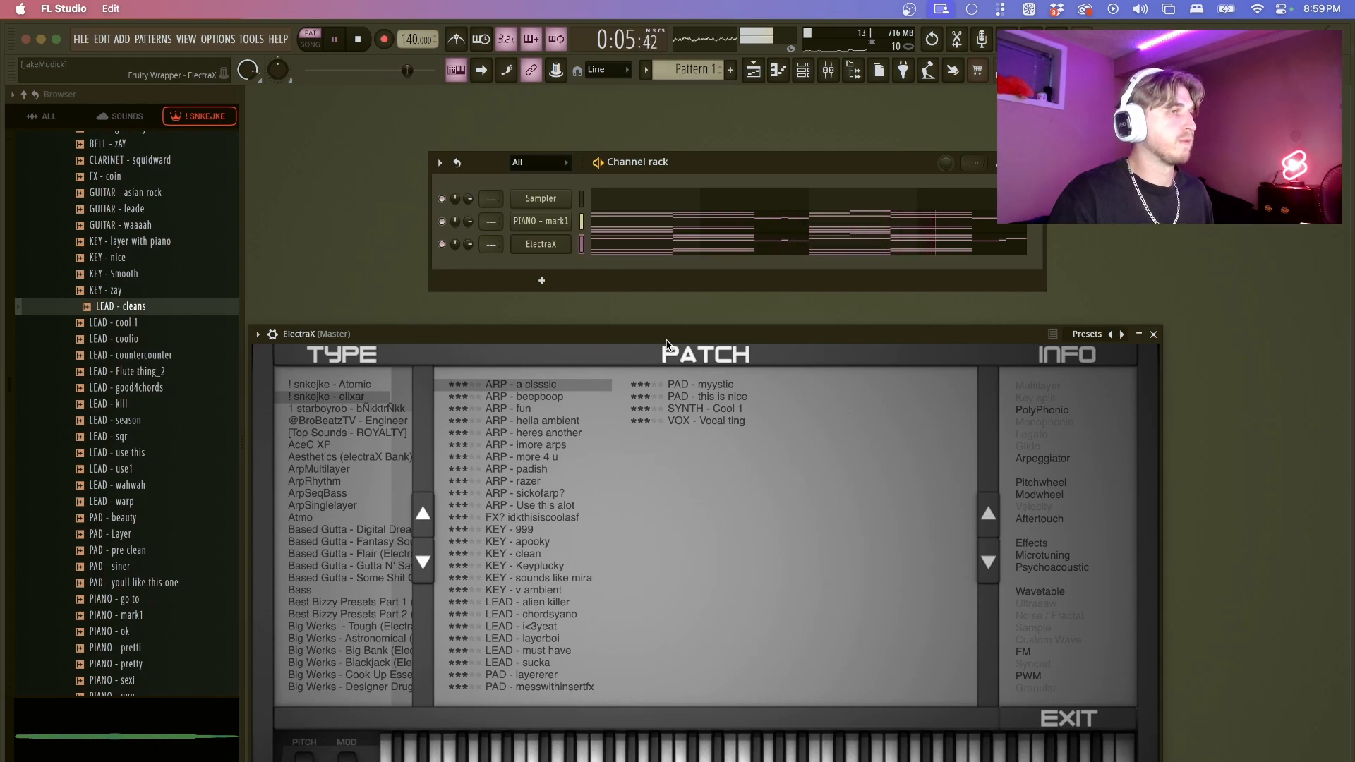
pyautogui.moveTo(665, 338); pyautogui.dragTo(681, 170)
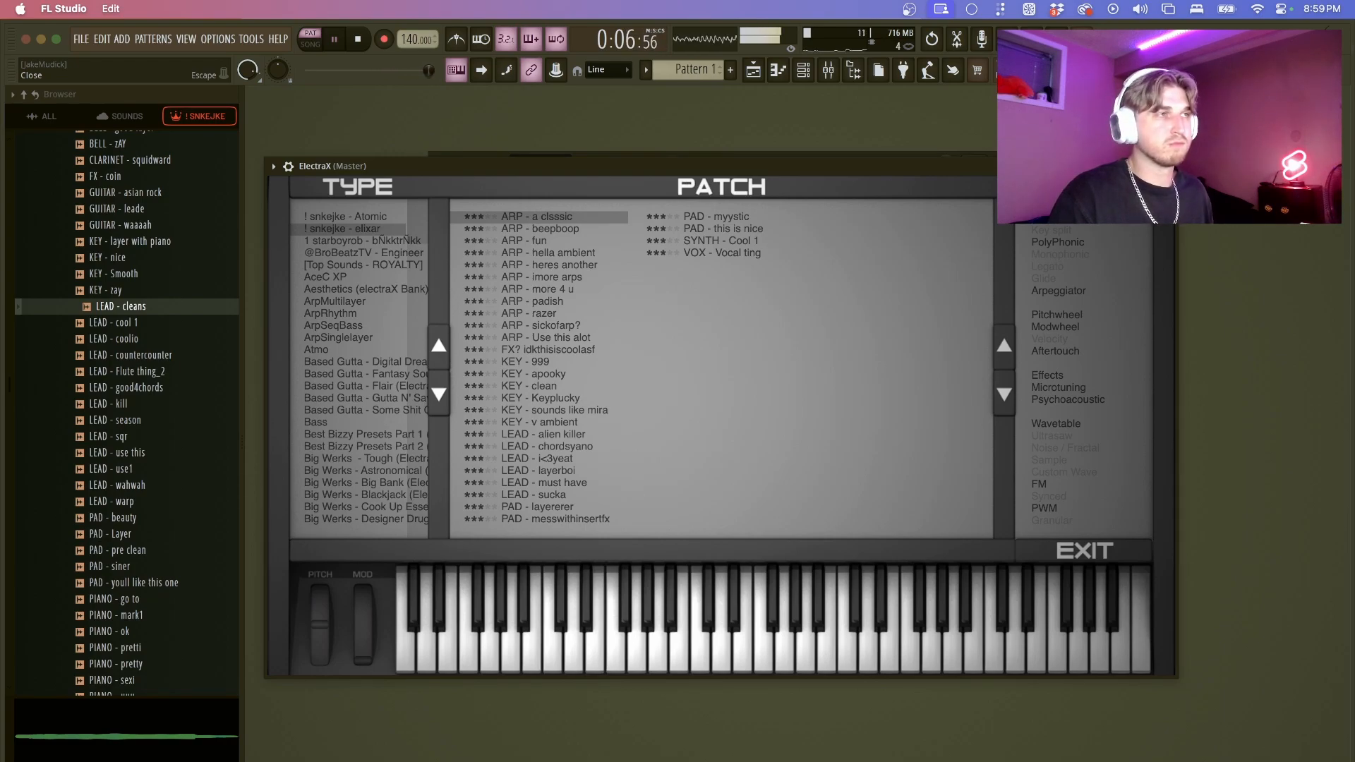
pyautogui.press('space')
pyautogui.press('Escape')
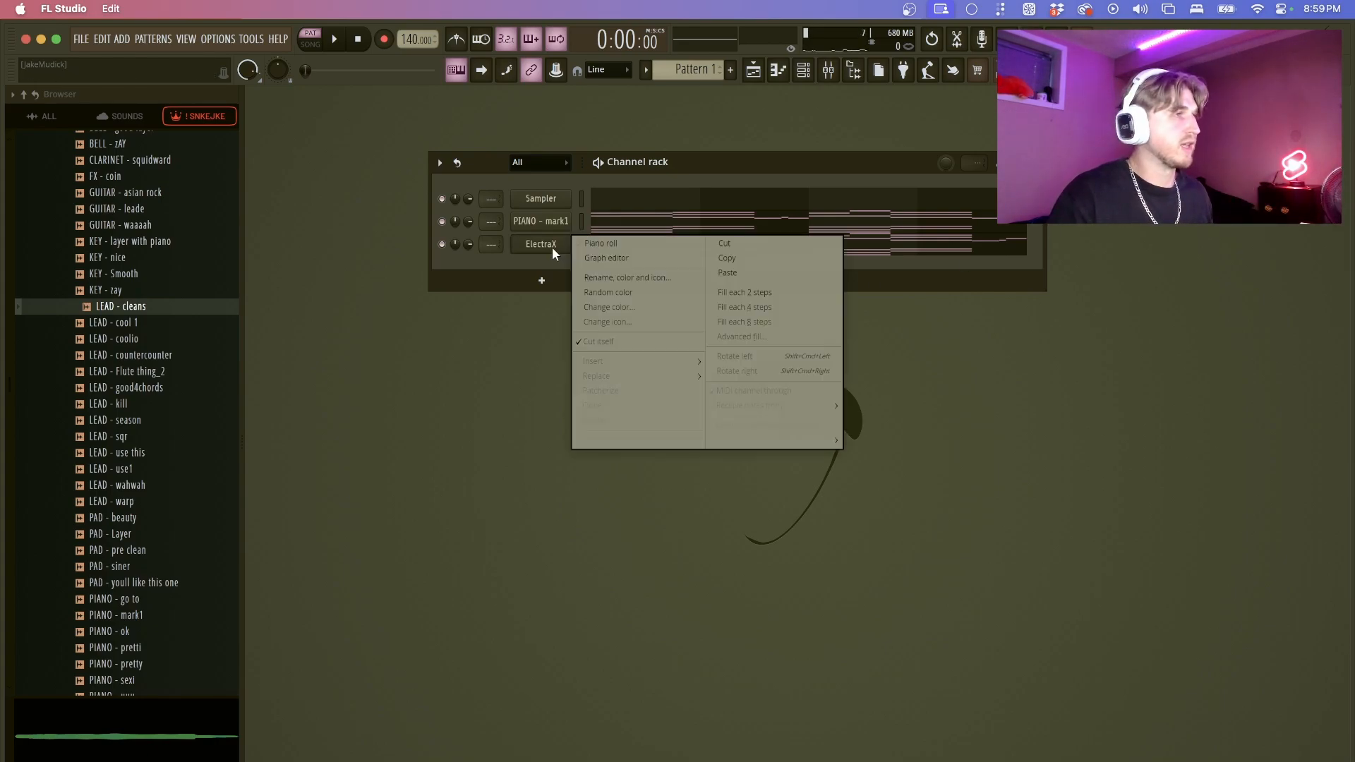
# - Clone the ElectraX channel and paste the copied chord and melody notes into the clone
pyautogui.rightClick(553, 249)
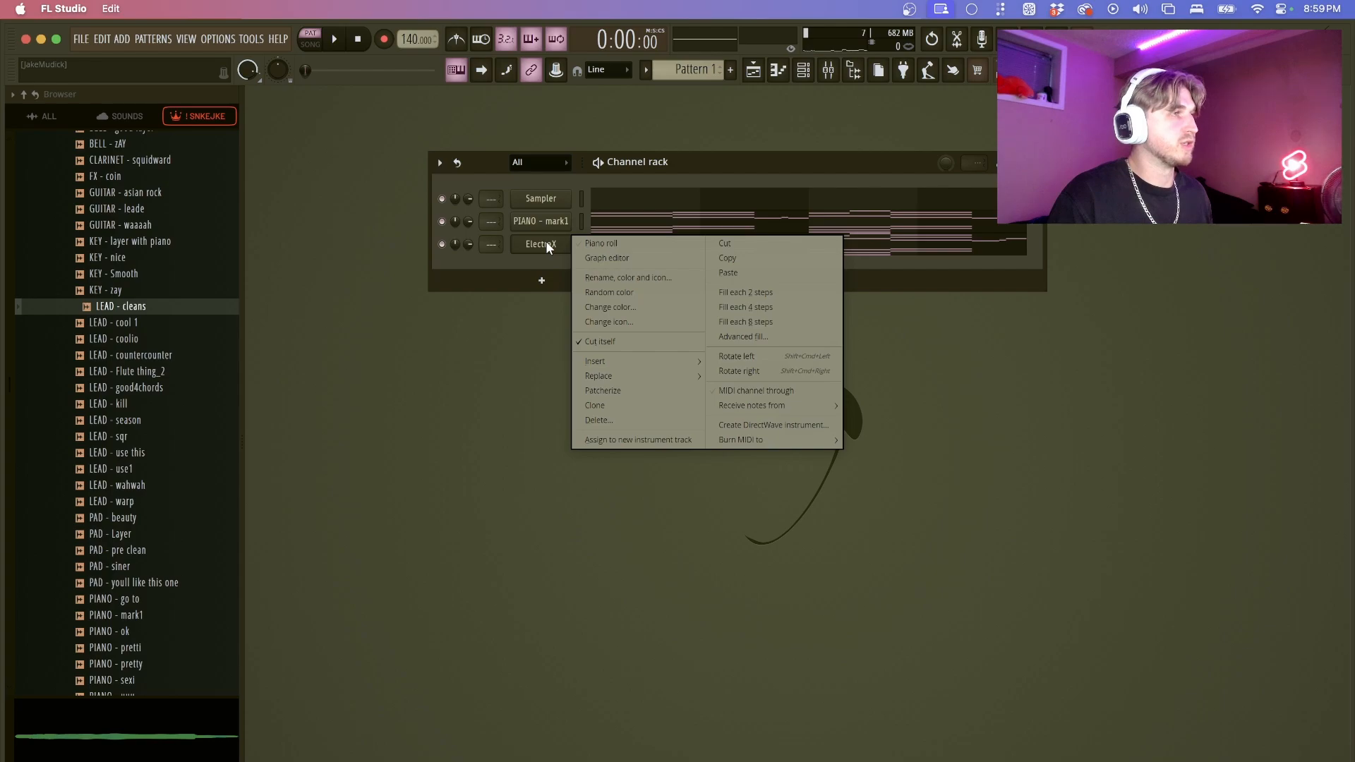
pyautogui.click(624, 405)
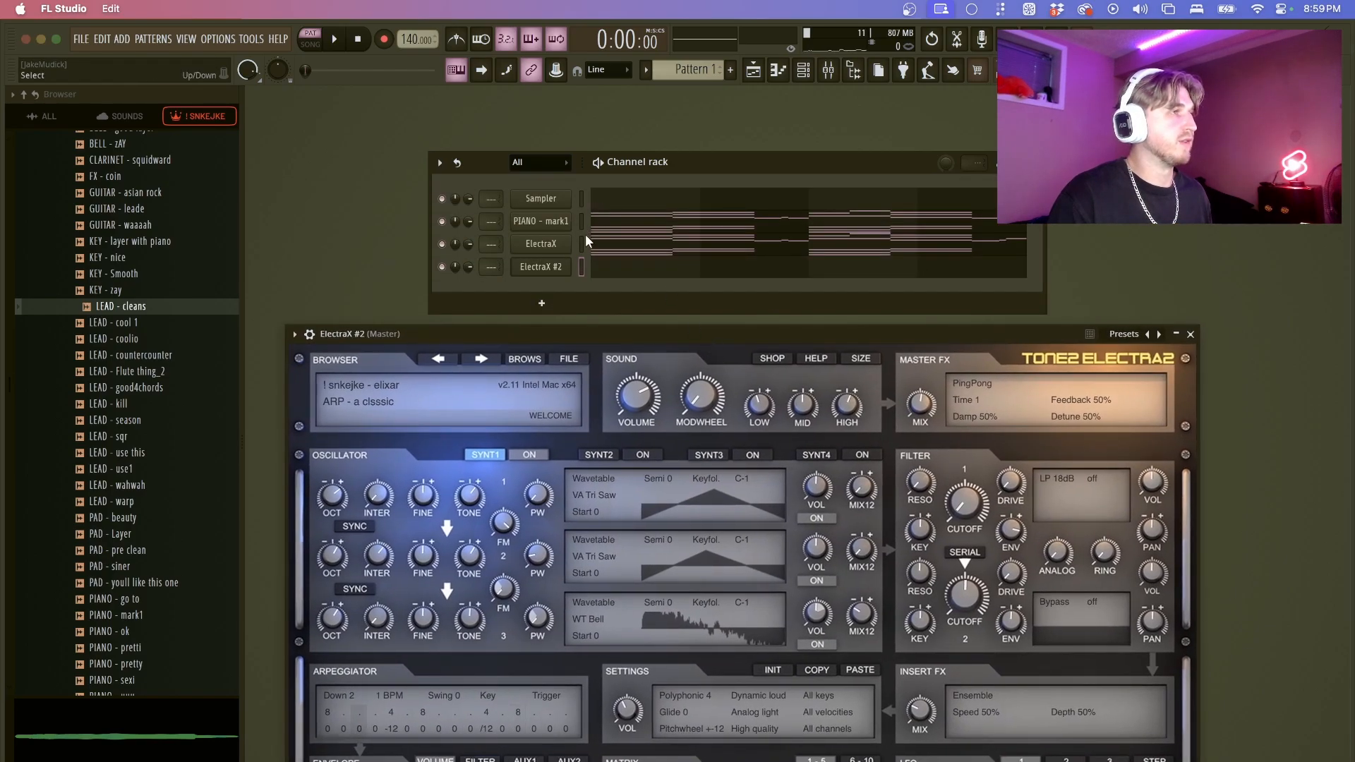
pyautogui.click(579, 243)
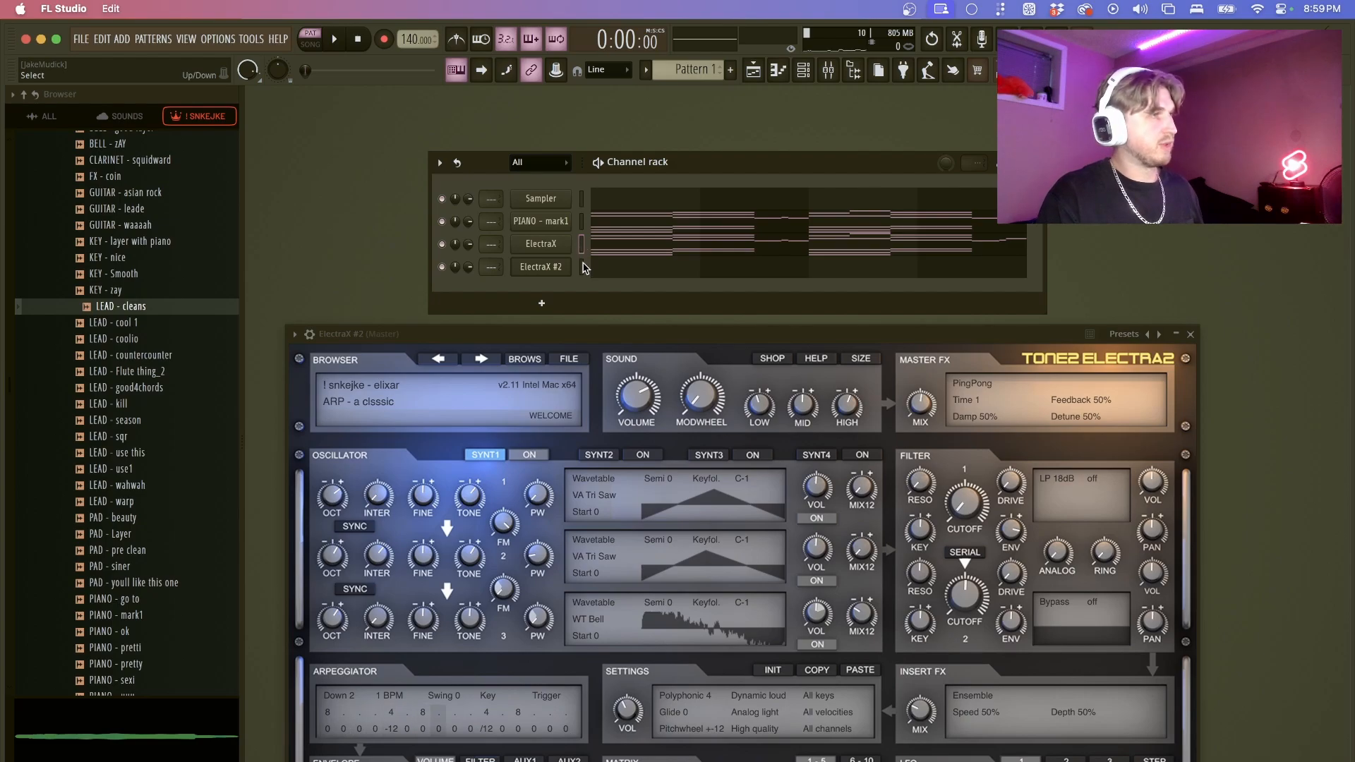
pyautogui.click(582, 267)
pyautogui.hotkey('ctrl', 'v')
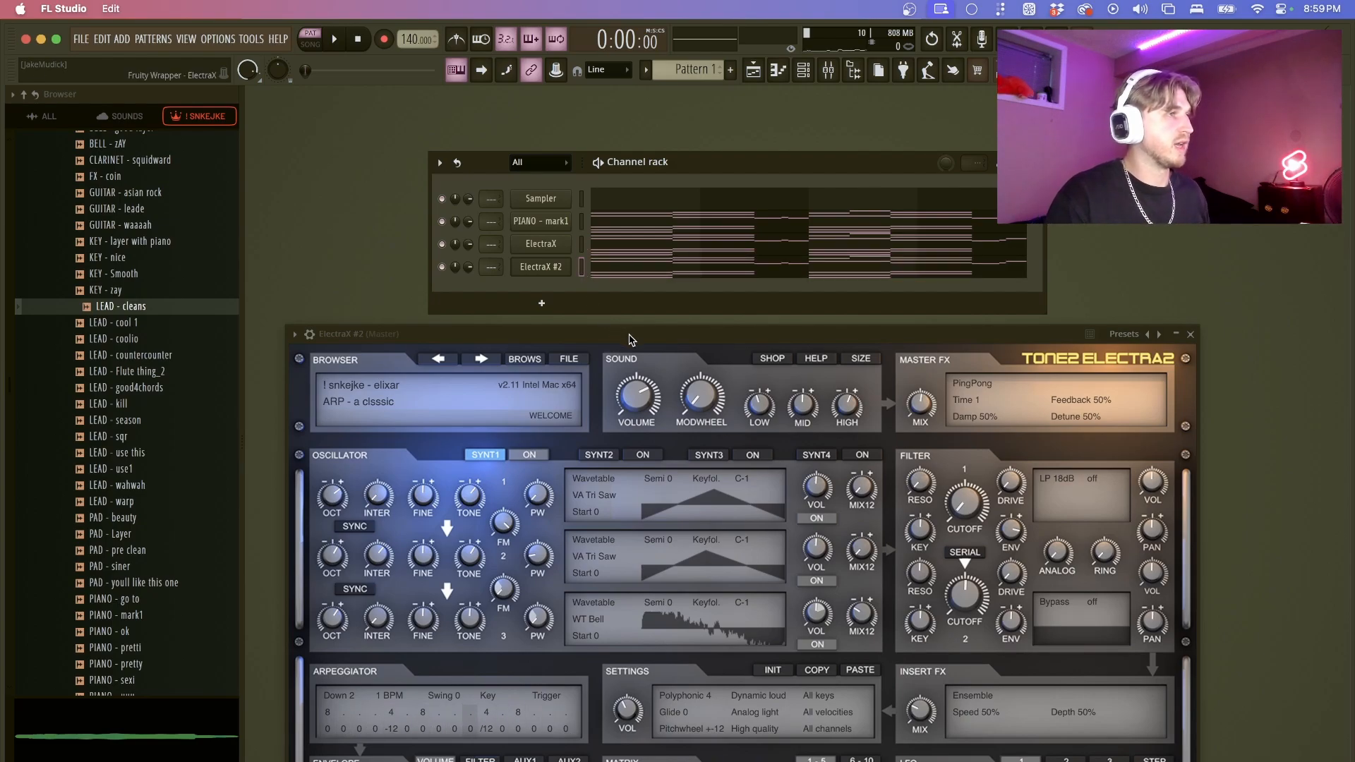
# - Move the ElectraX #2 window up, open its patch browser and audition ARP - beepboop, ARP - fun and ARP - hella ambient during playback
pyautogui.moveTo(630, 339); pyautogui.dragTo(640, 120)
pyautogui.click(583, 202)
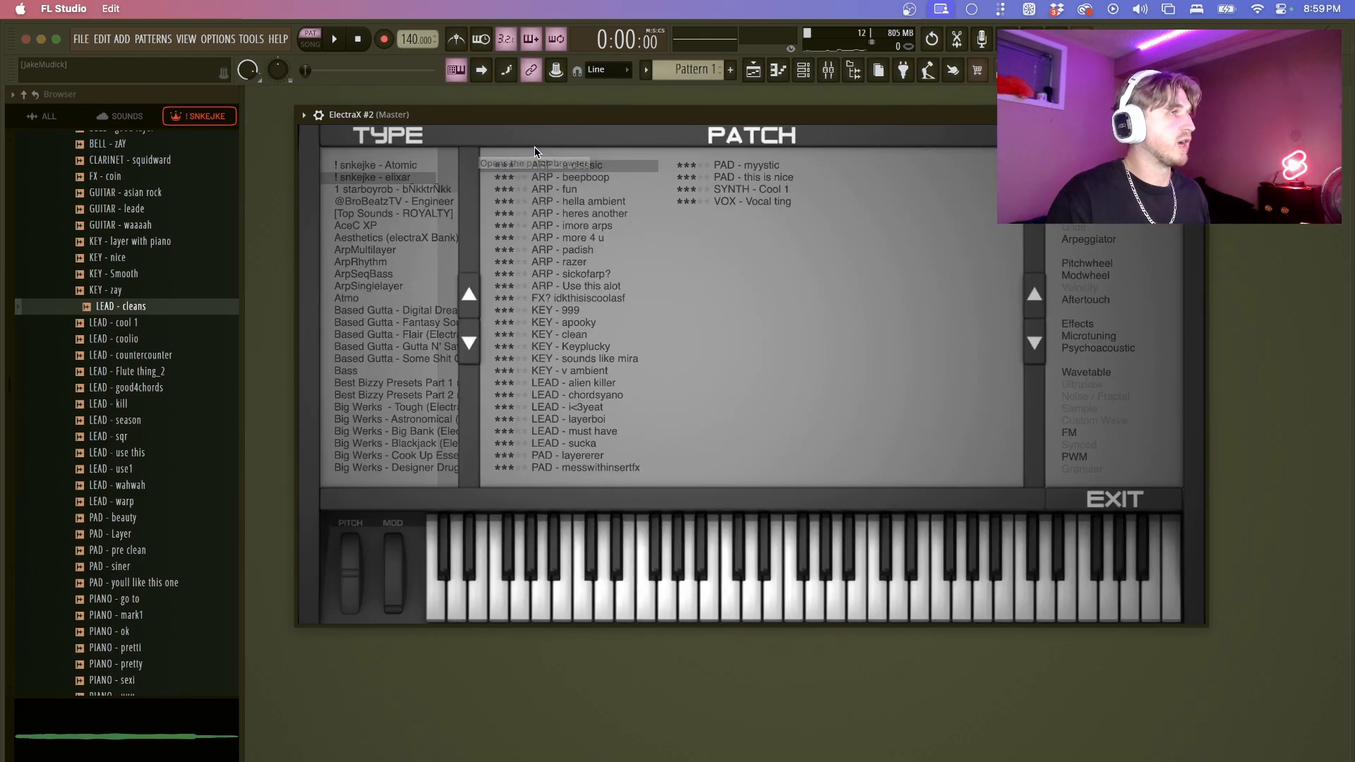
pyautogui.click(586, 178)
pyautogui.press('space')
pyautogui.click(603, 190)
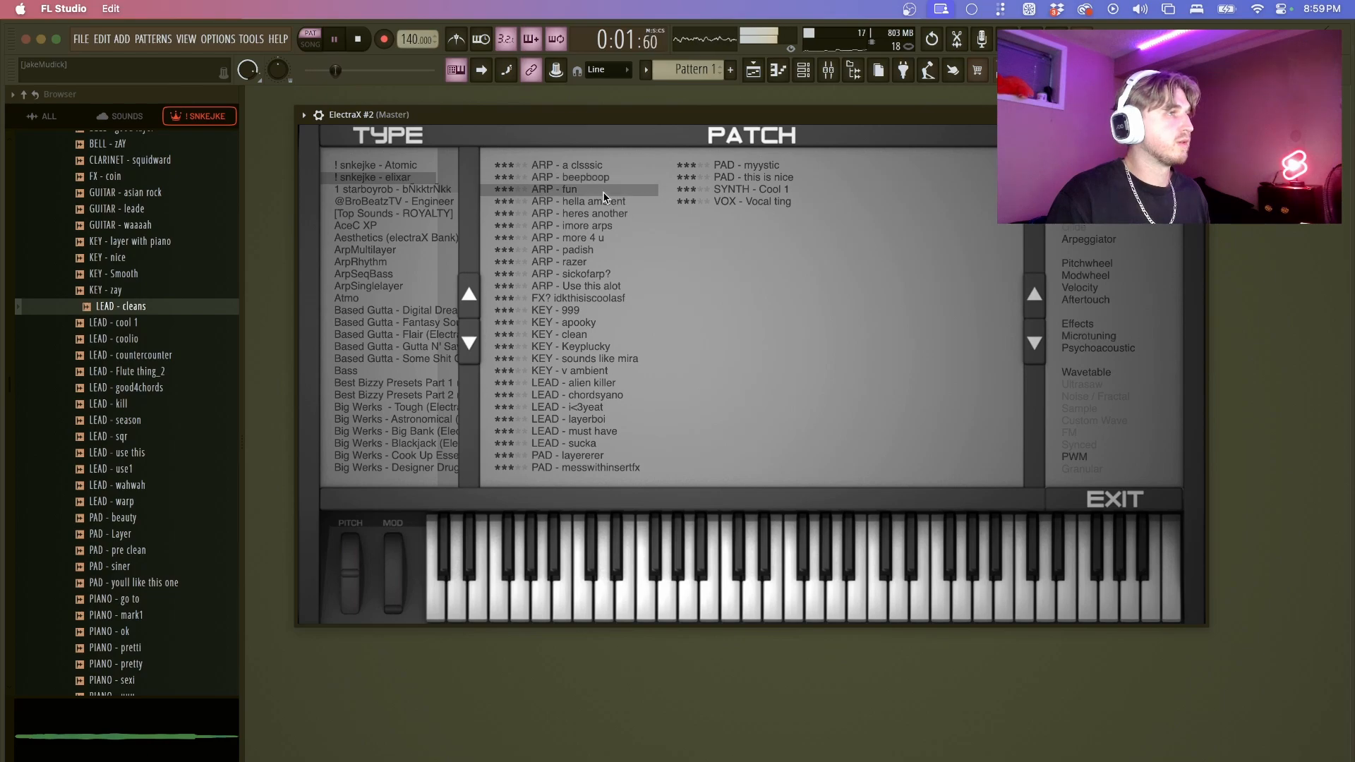
pyautogui.click(609, 203)
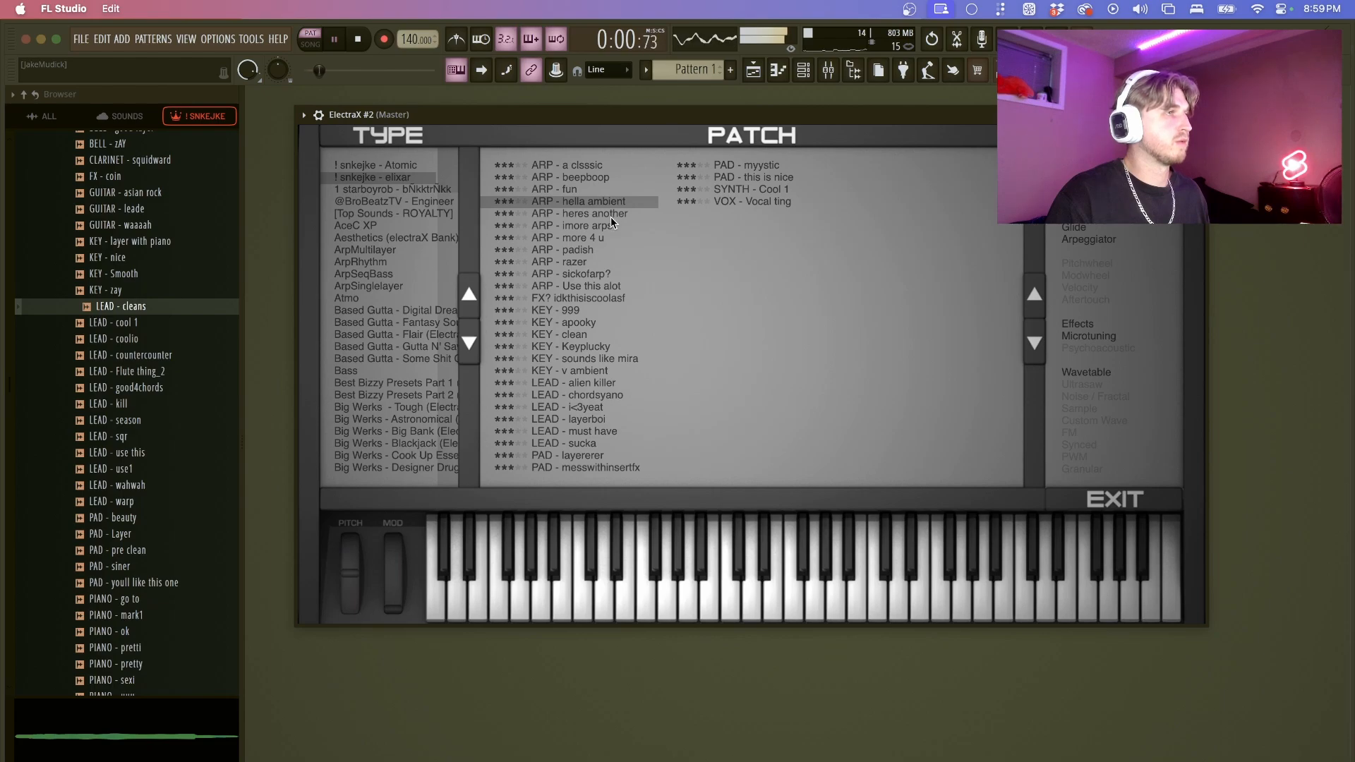
# - Audition the ElectraX #2 patches from ARP - heres another through ARP - padish, finishing on ARP - razer
pyautogui.click(611, 215)
pyautogui.click(604, 226)
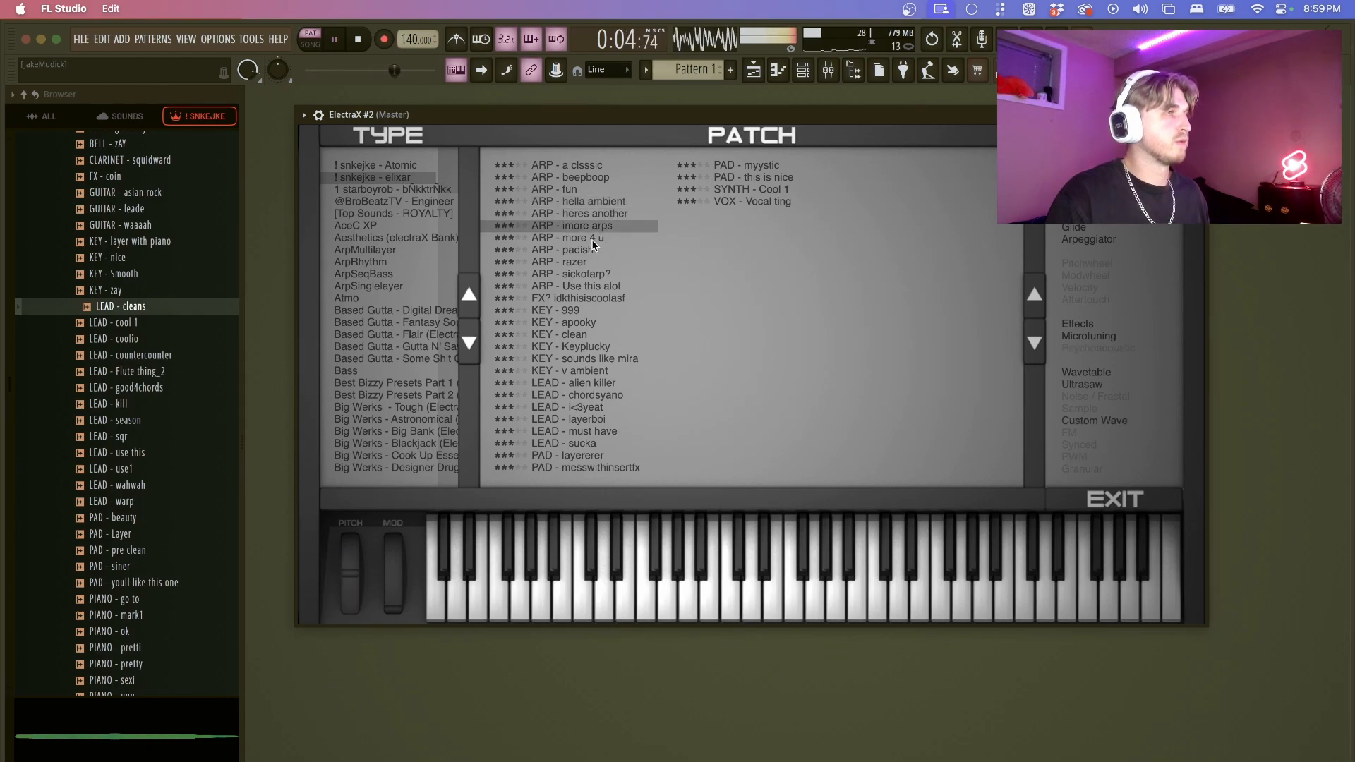
pyautogui.click(592, 240)
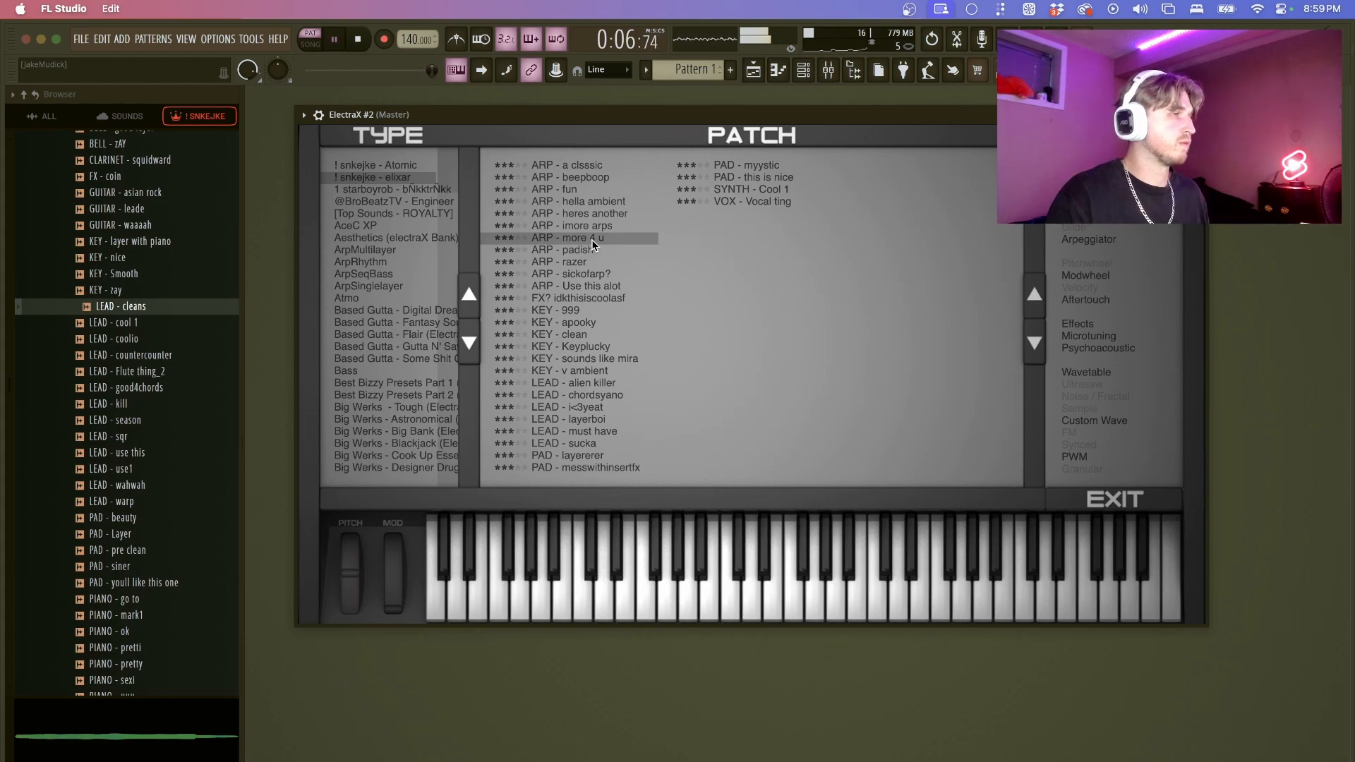
pyautogui.click(579, 254)
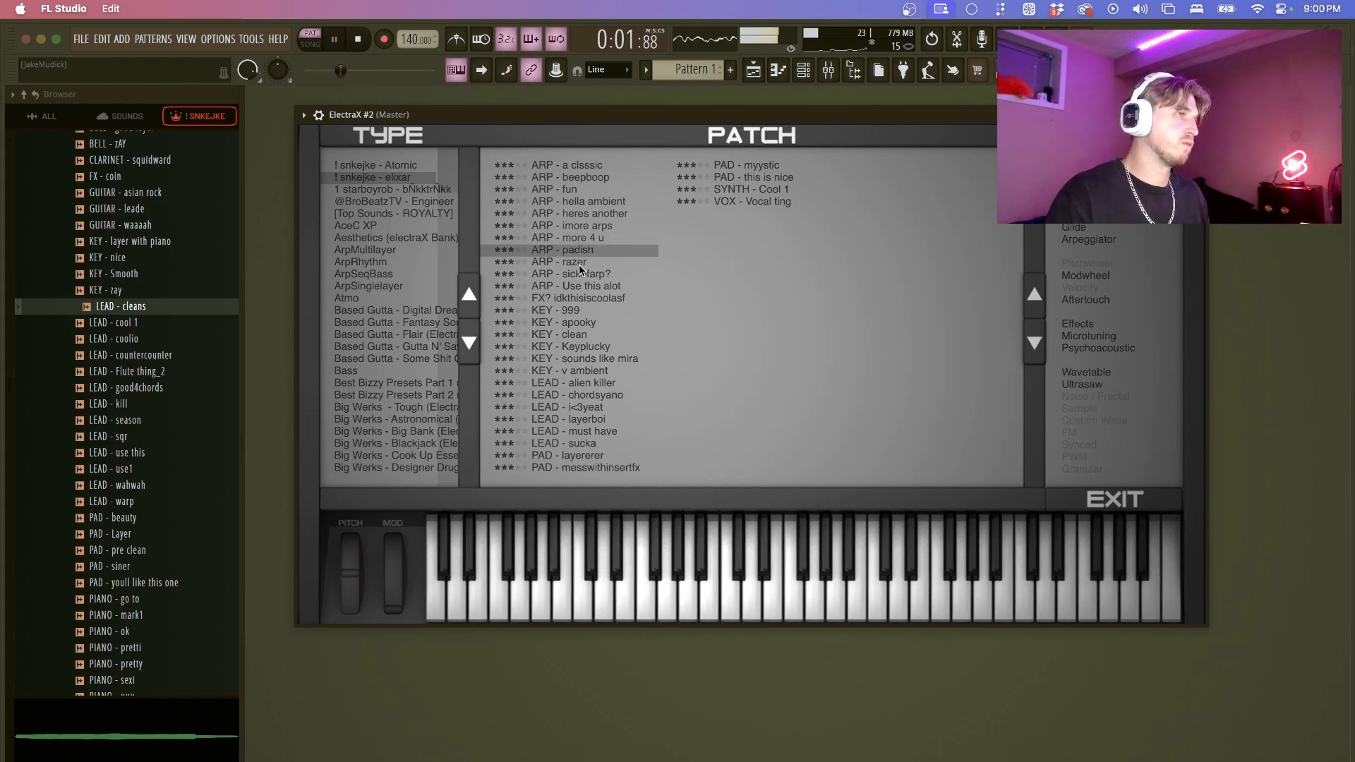
pyautogui.click(580, 267)
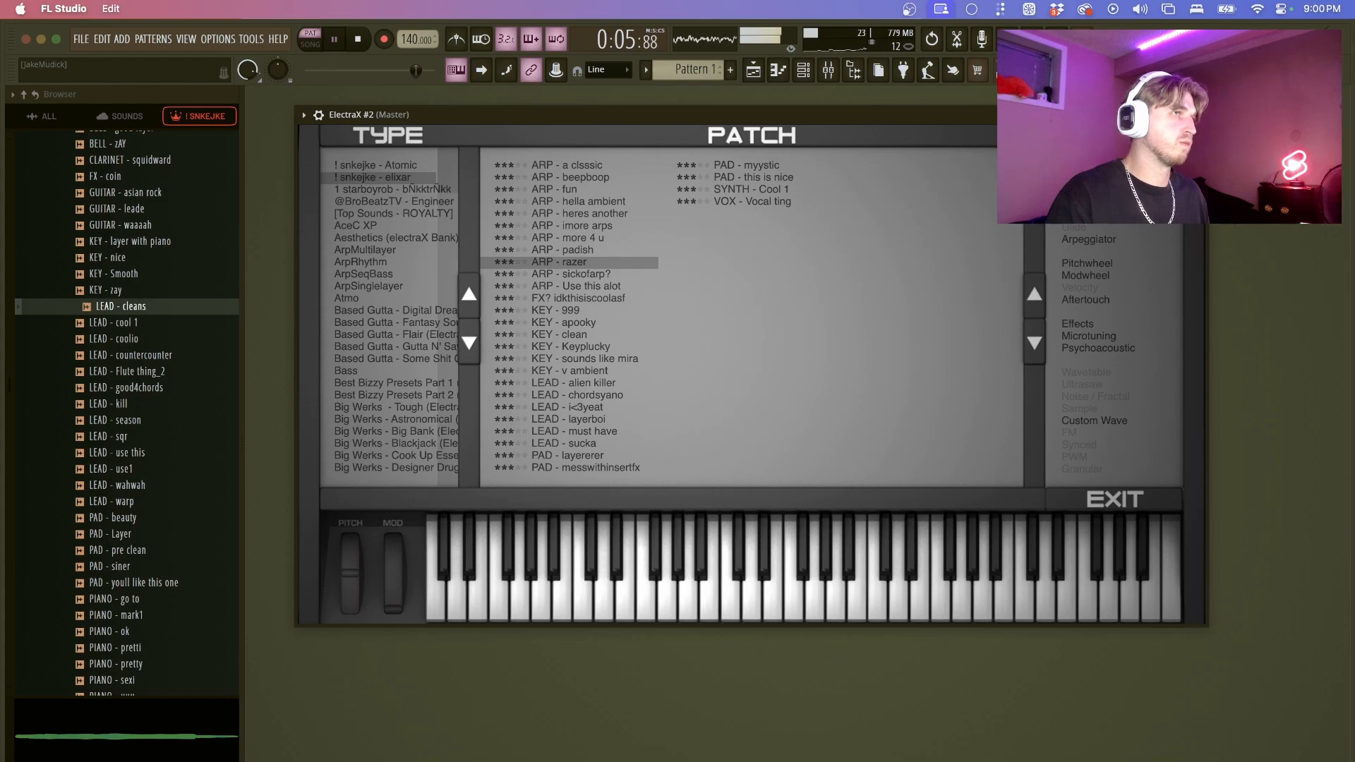
# - Close the plugin window, solo ElectraX #2 to hear it alone, then stop playback and unsolo it
pyautogui.click(1197, 115)
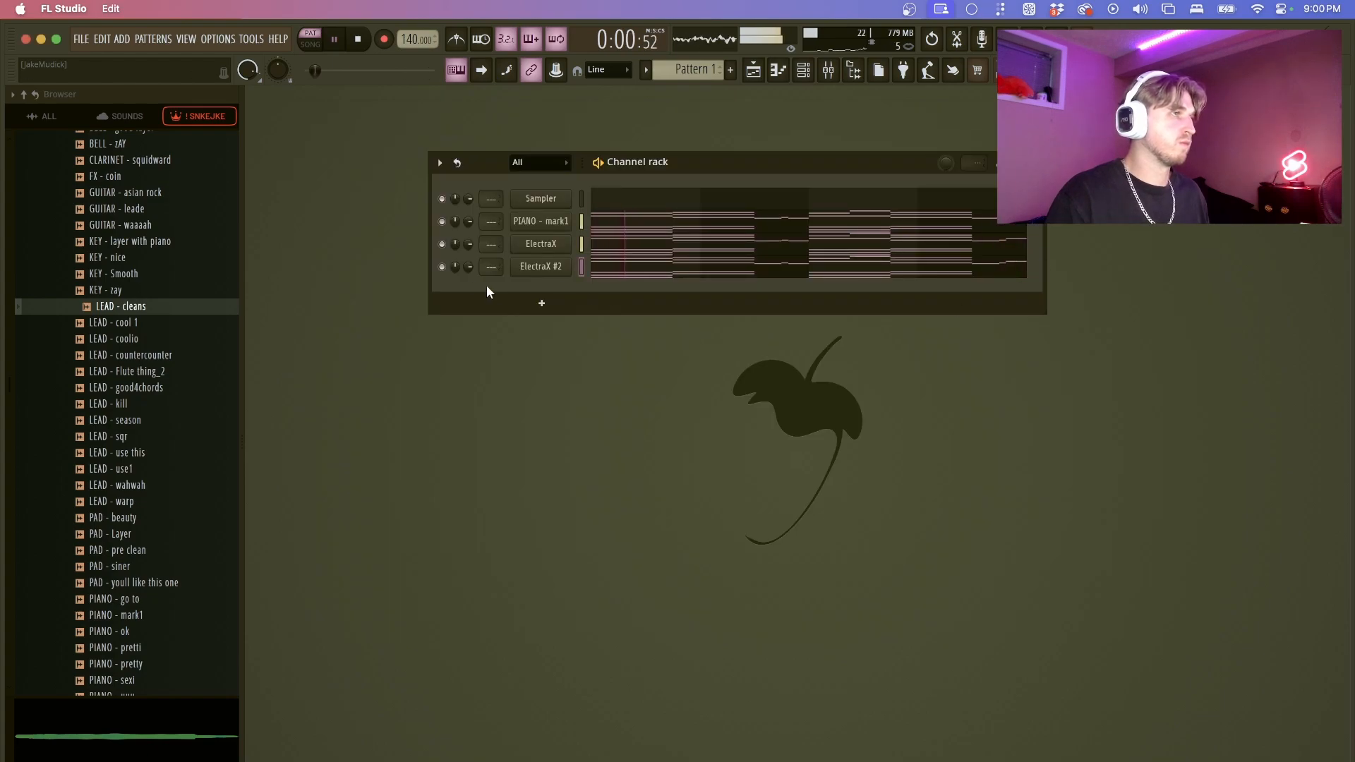
pyautogui.rightClick(442, 266)
pyautogui.press('space')
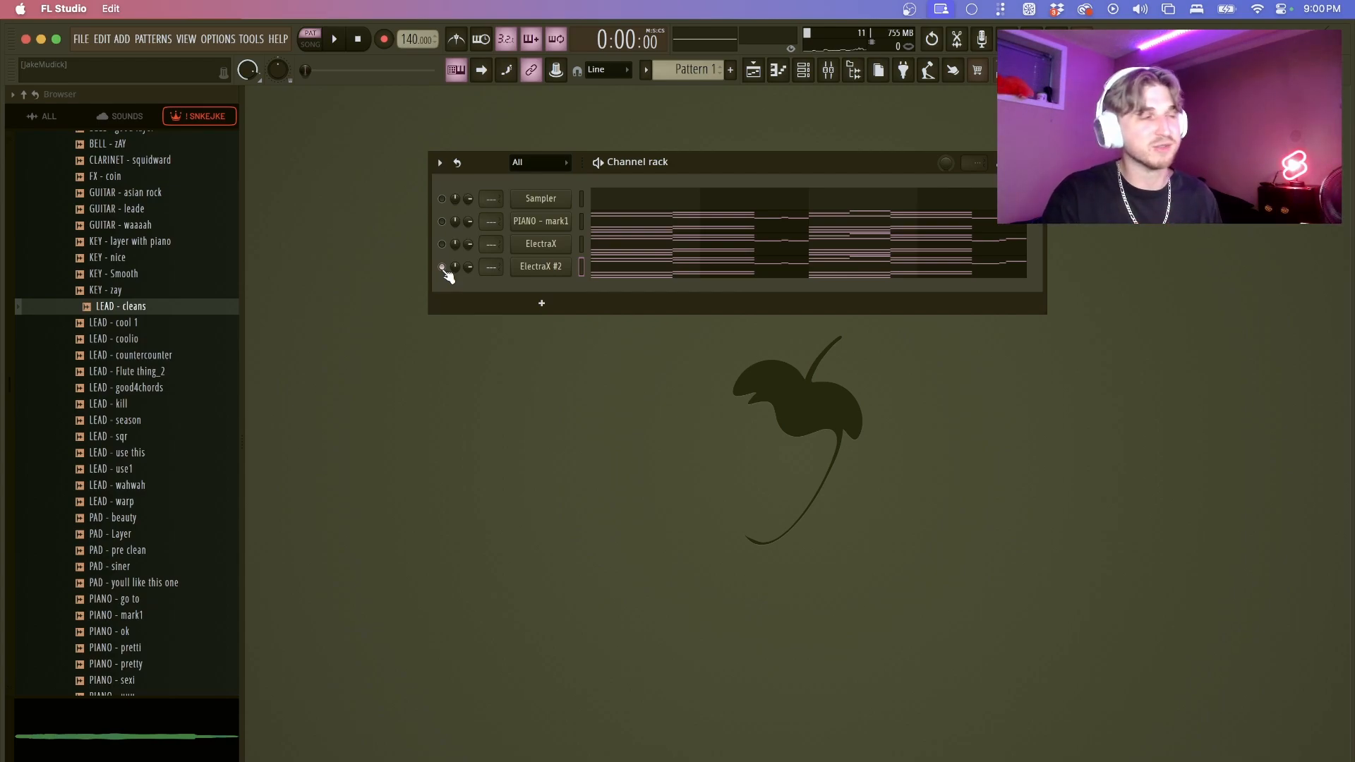
pyautogui.rightClick(442, 267)
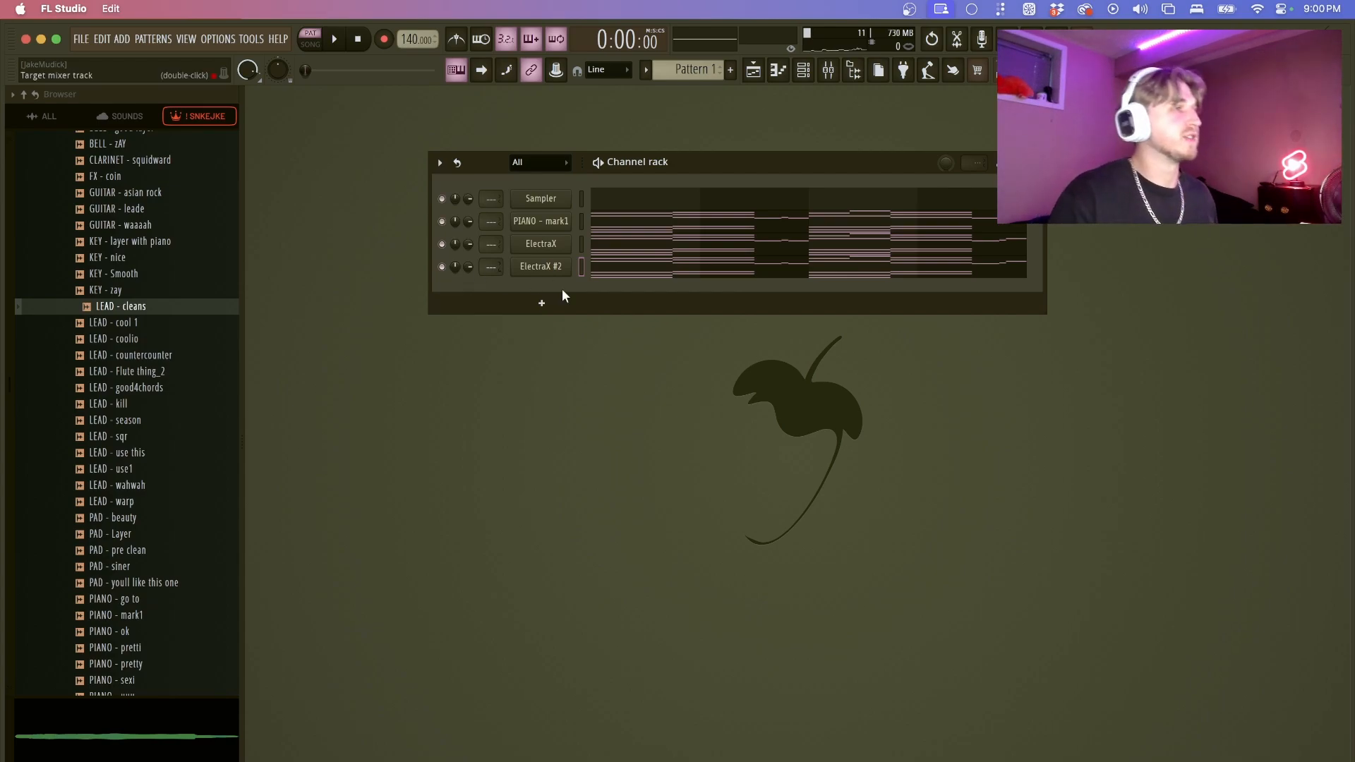
pyautogui.click(618, 274)
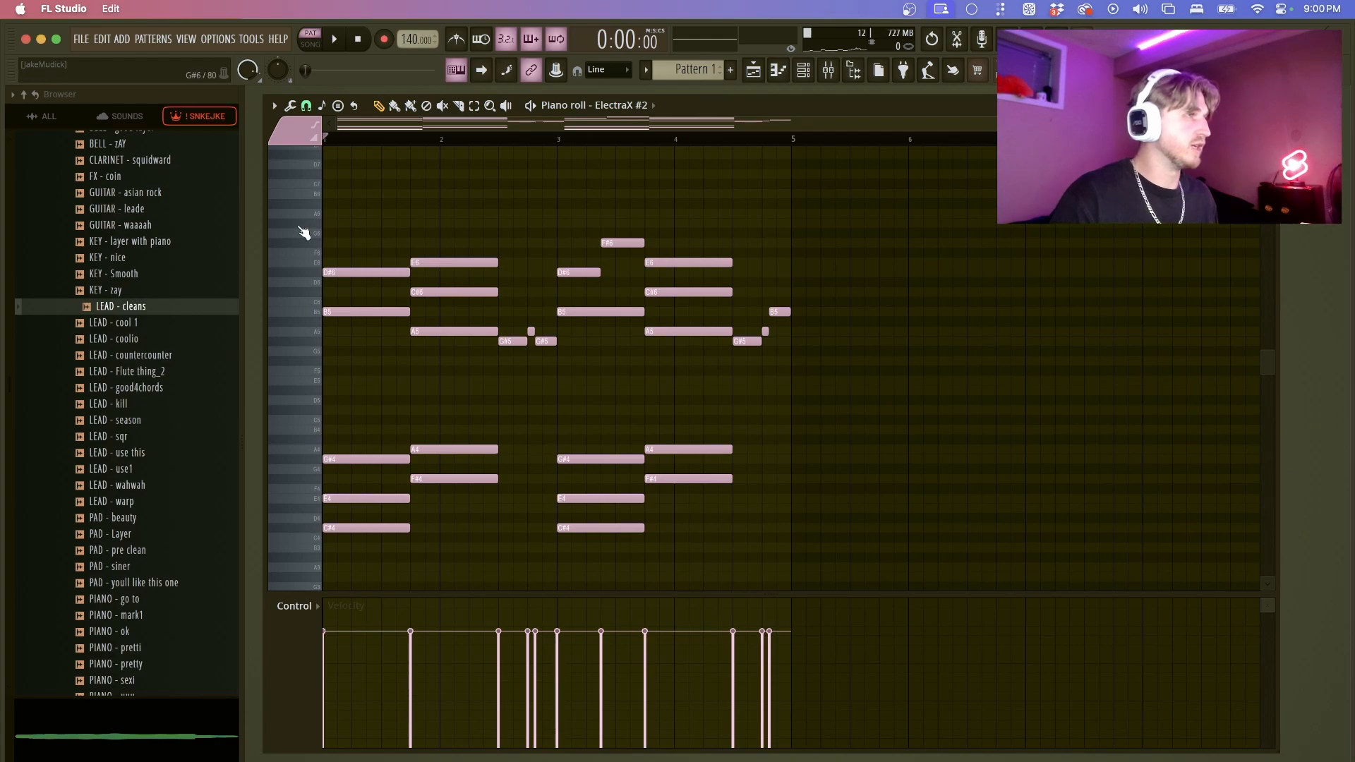
pyautogui.moveTo(323, 200); pyautogui.dragTo(899, 550)
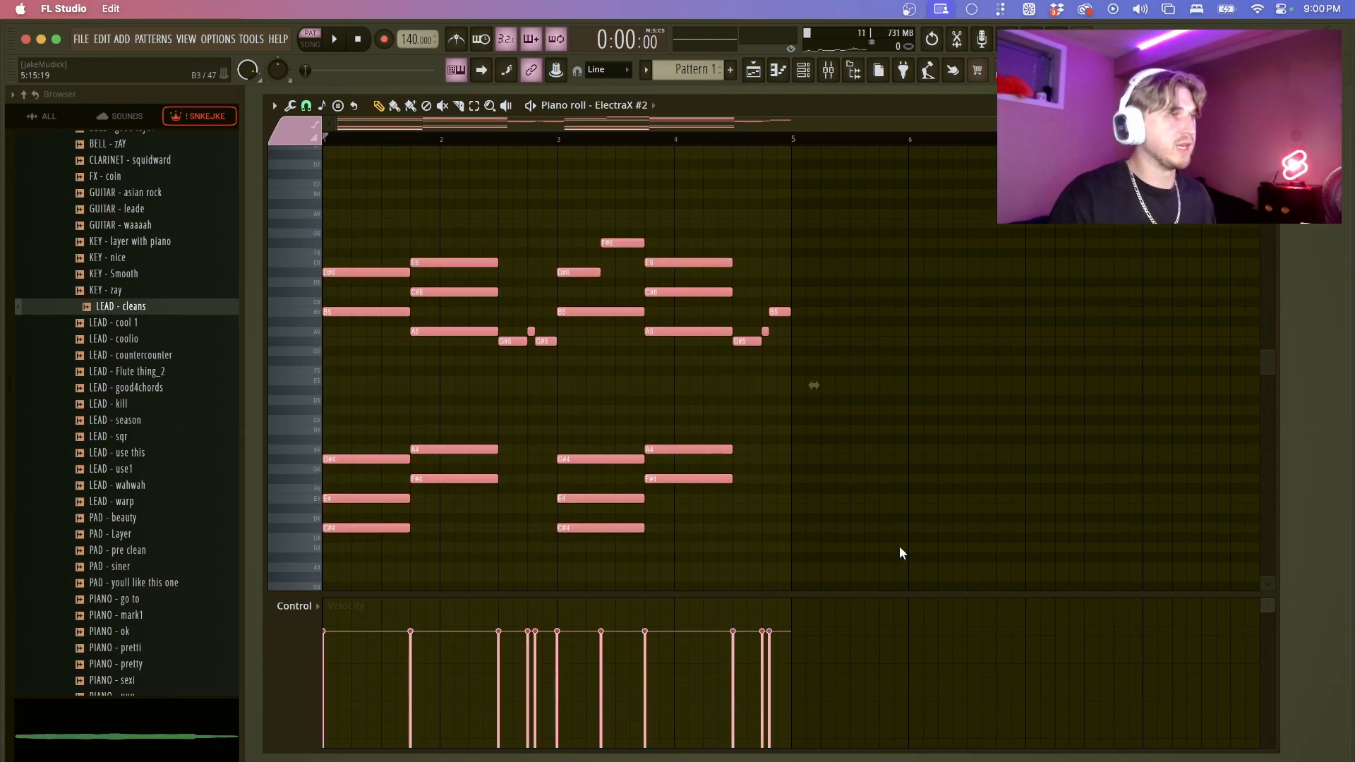
pyautogui.press('super+s')
pyautogui.press('F7')
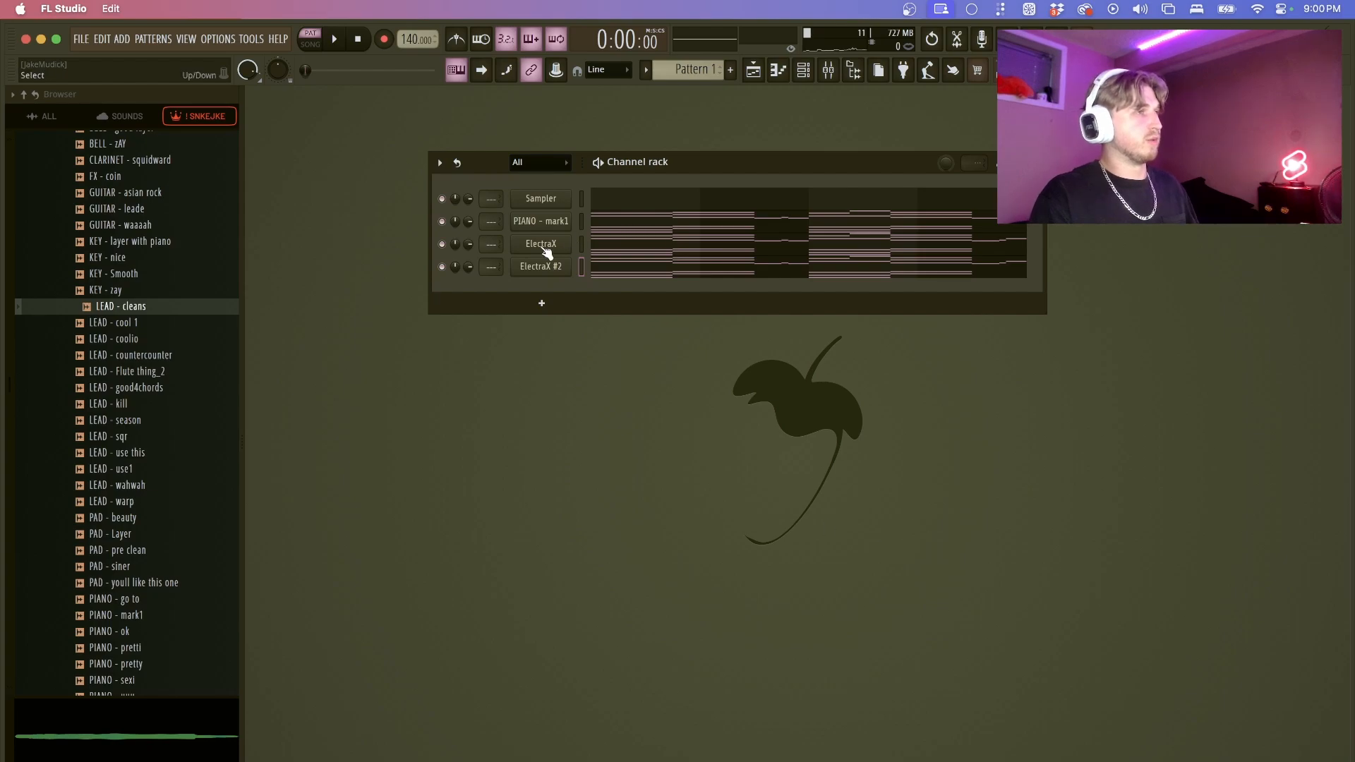
pyautogui.click(550, 271)
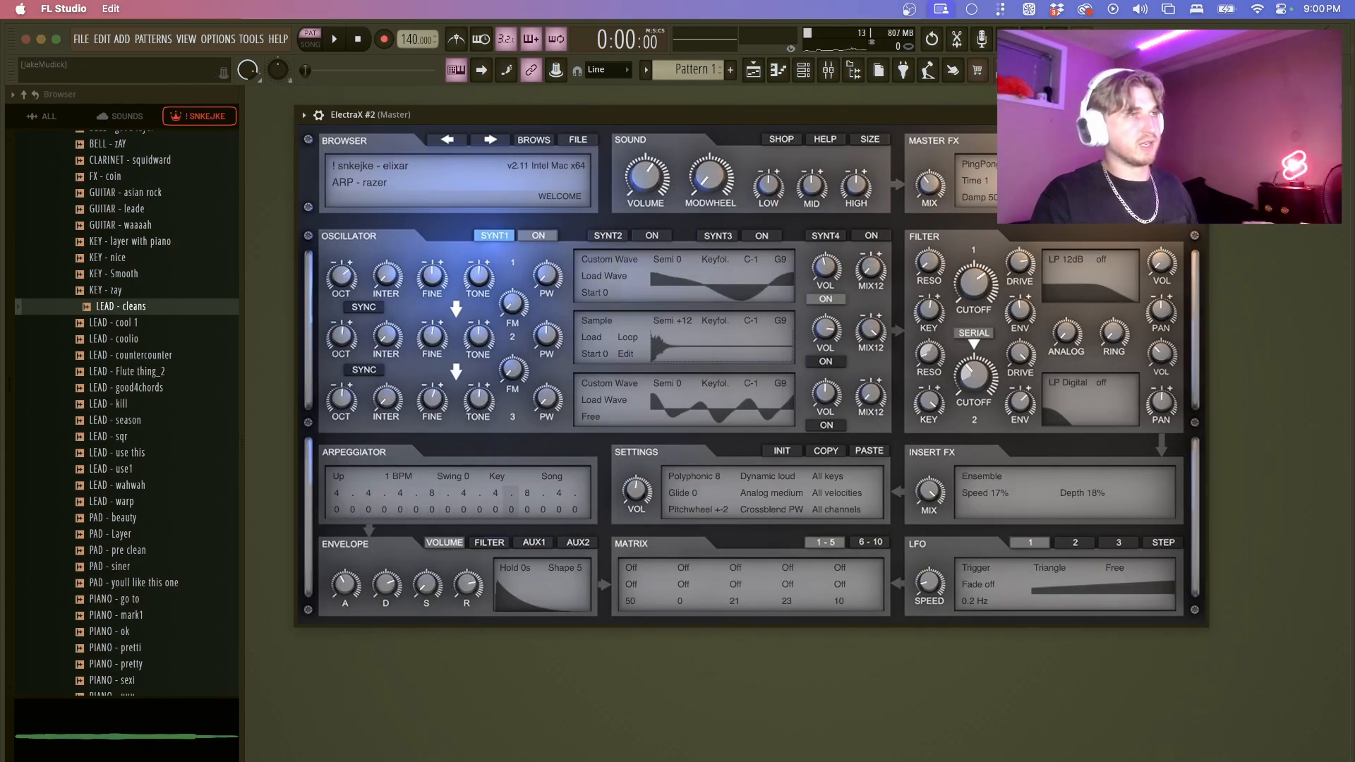
pyautogui.press('Escape')
# - Raise all ElectraX #2 notes by one octave, deselect them and play the pattern to hear the layers together
pyautogui.press('F7')
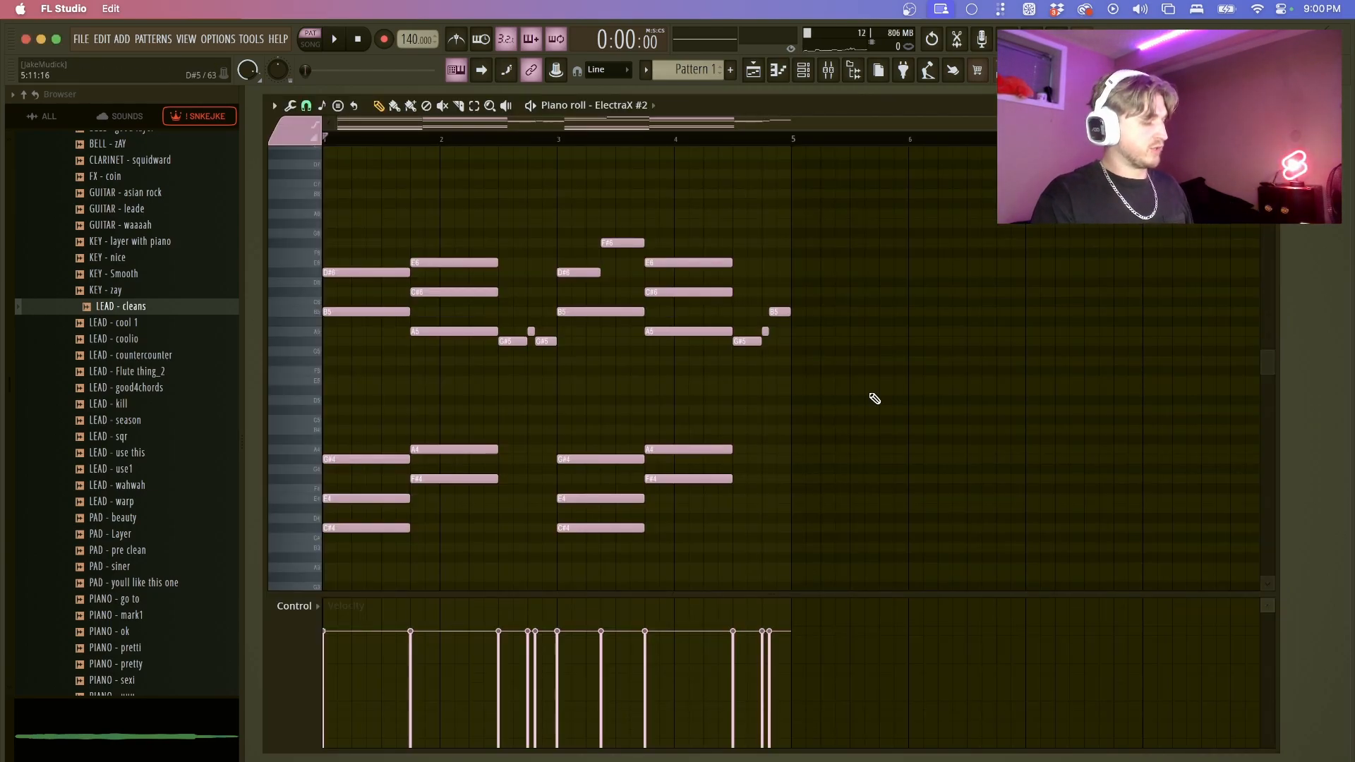
pyautogui.press('super+a')
pyautogui.press('super+Up')
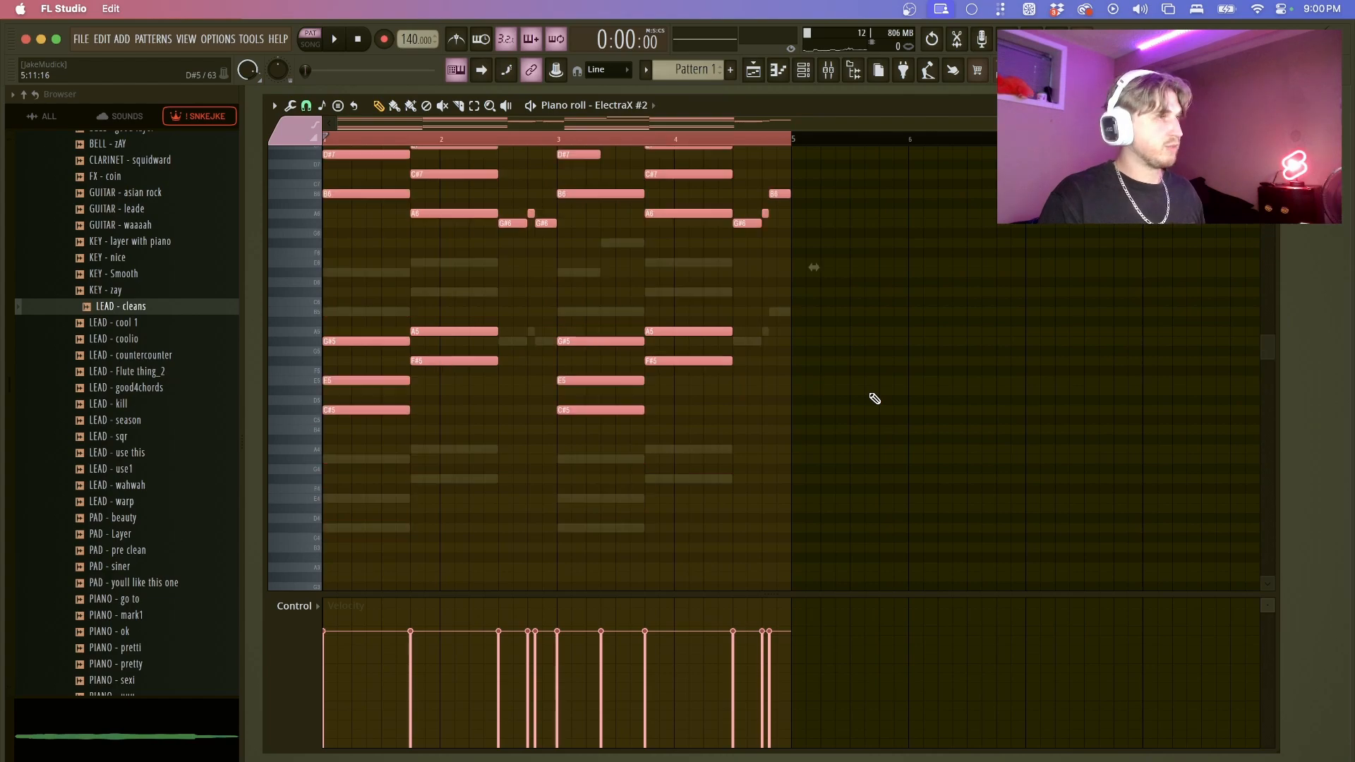
pyautogui.scroll(1, 720, 143)
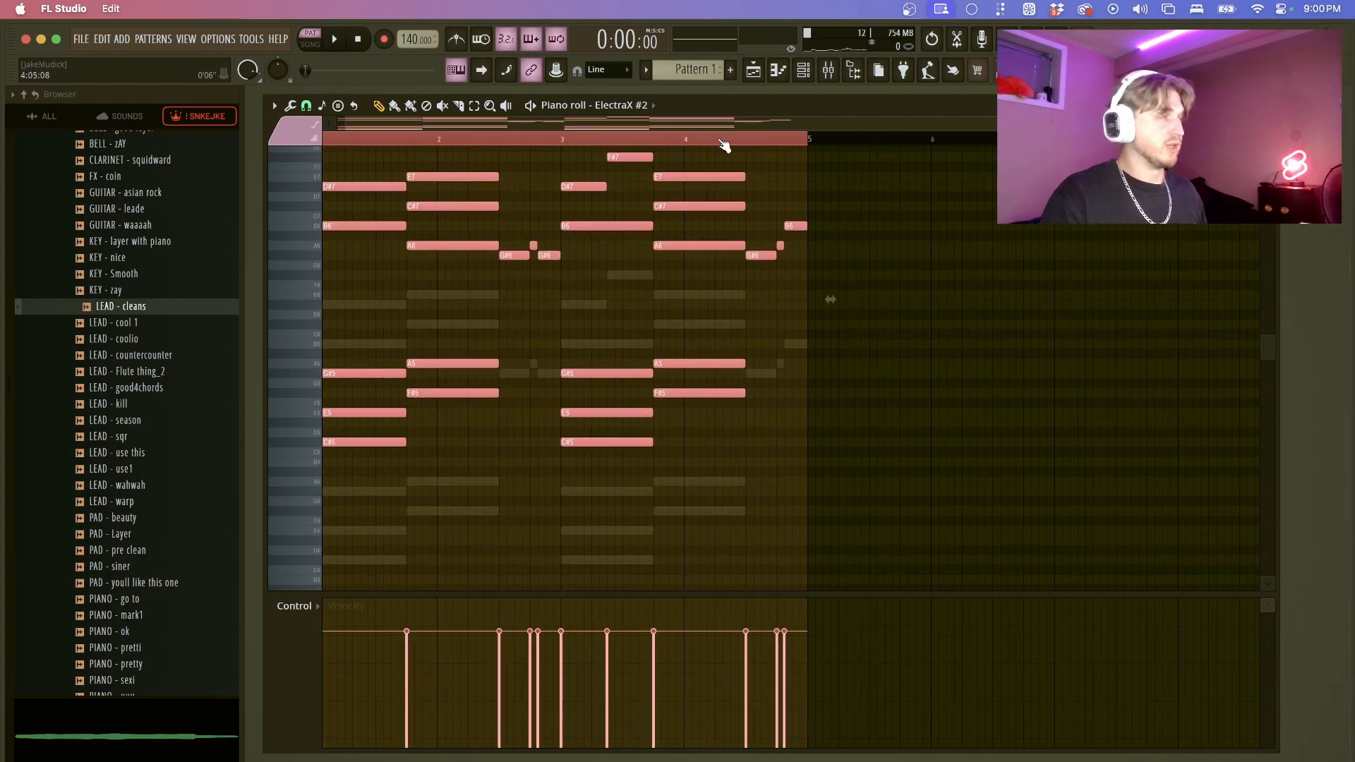
pyautogui.click(678, 143)
pyautogui.keyDown('super'); pyautogui.click(702, 141); pyautogui.keyUp('super')
pyautogui.scroll(-1, 635, 313)
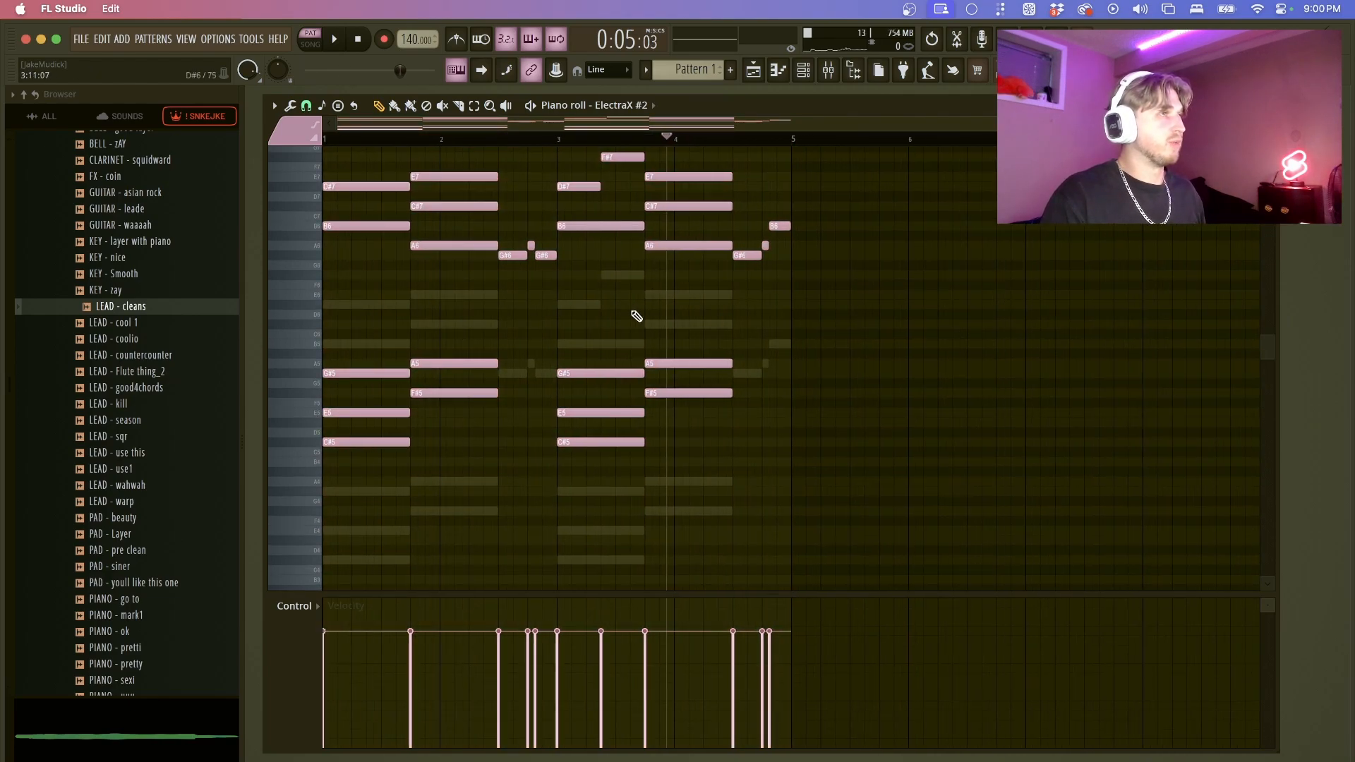
pyautogui.scroll(4, 626, 312)
pyautogui.scroll(-4, 628, 313)
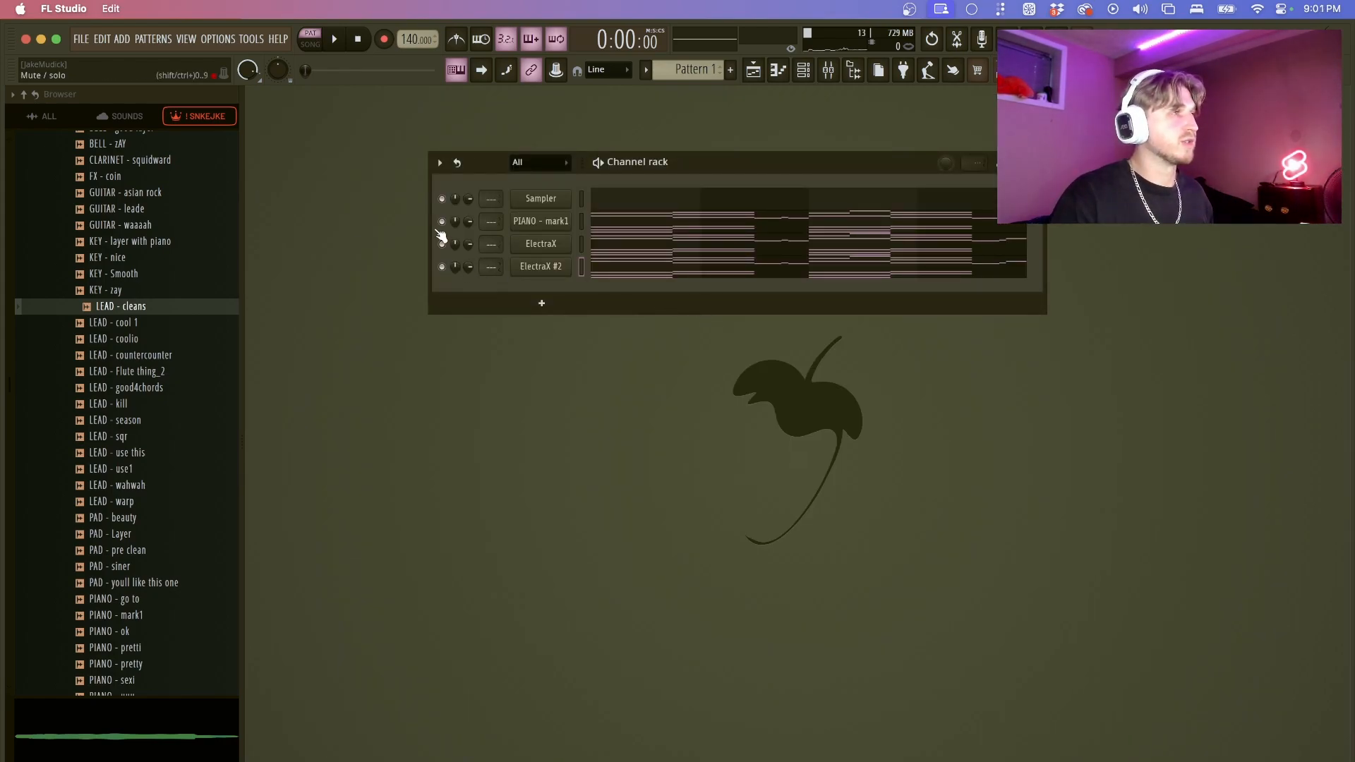
pyautogui.press('space')
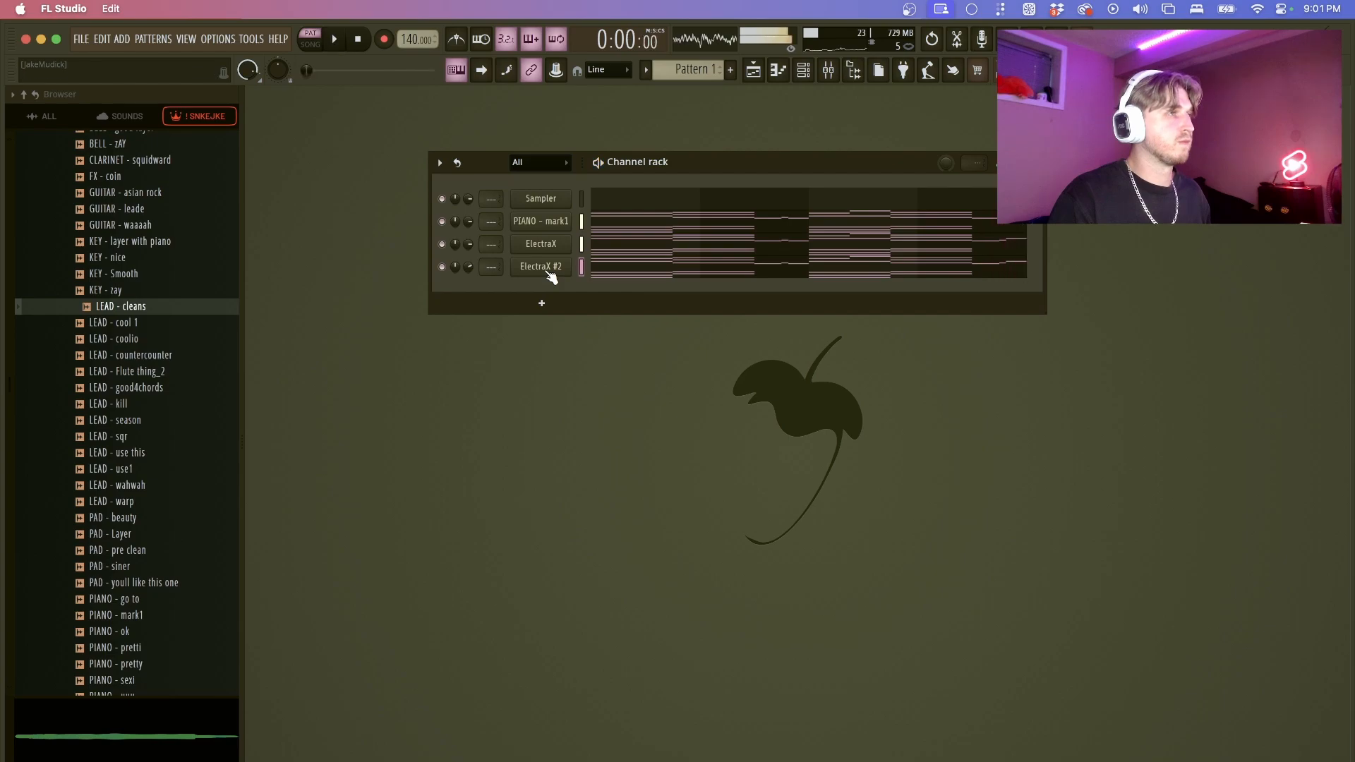
pyautogui.press('space')
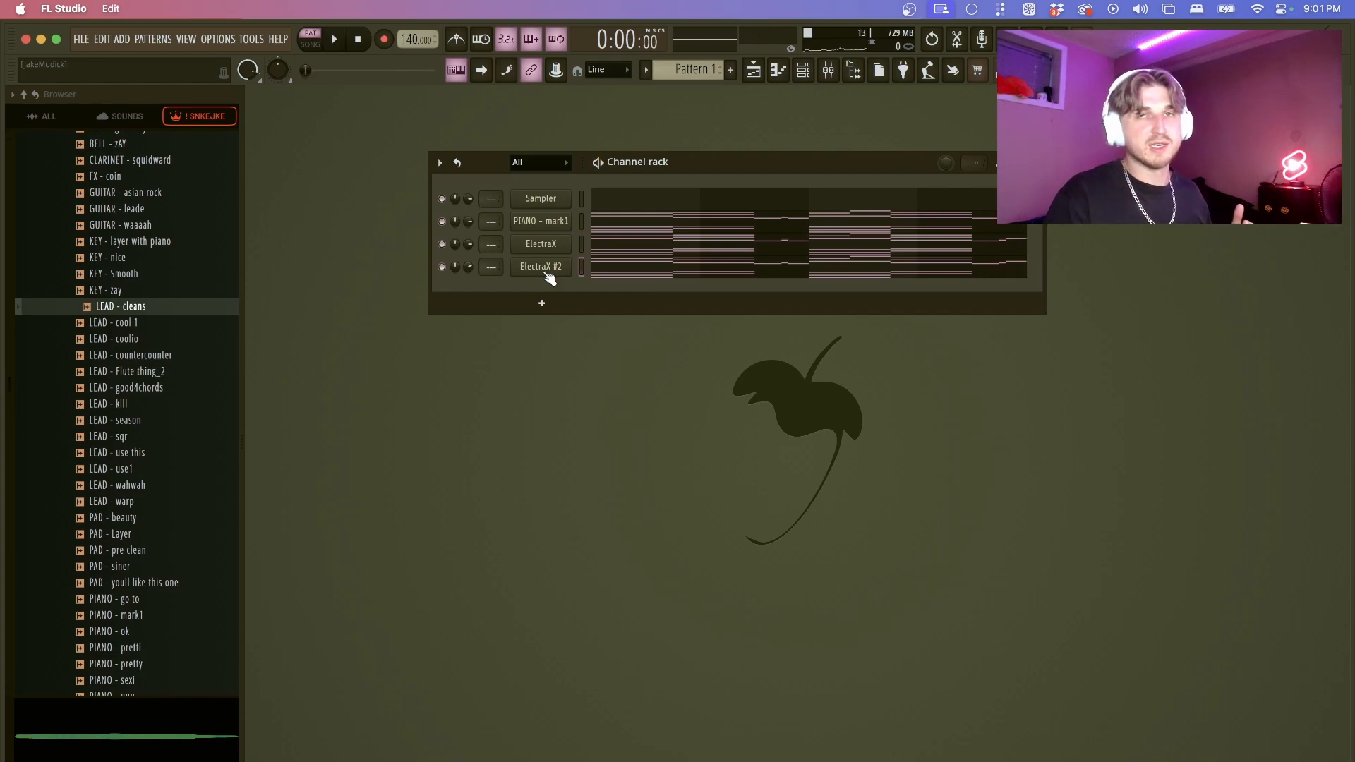
# - Load the ARP - hella ambient patch in ElectraX #2, set that channel's volume to 64% and listen to the pattern
pyautogui.click(544, 275)
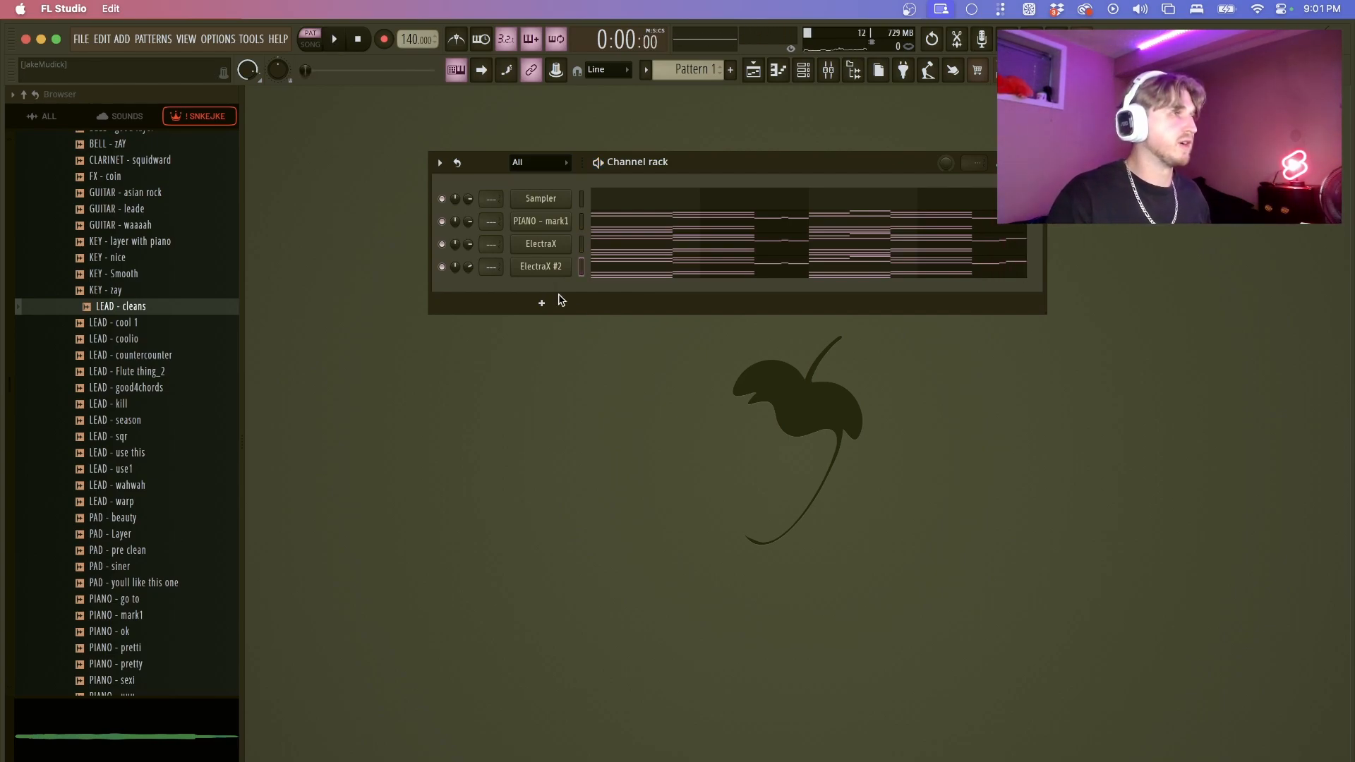
pyautogui.click(527, 140)
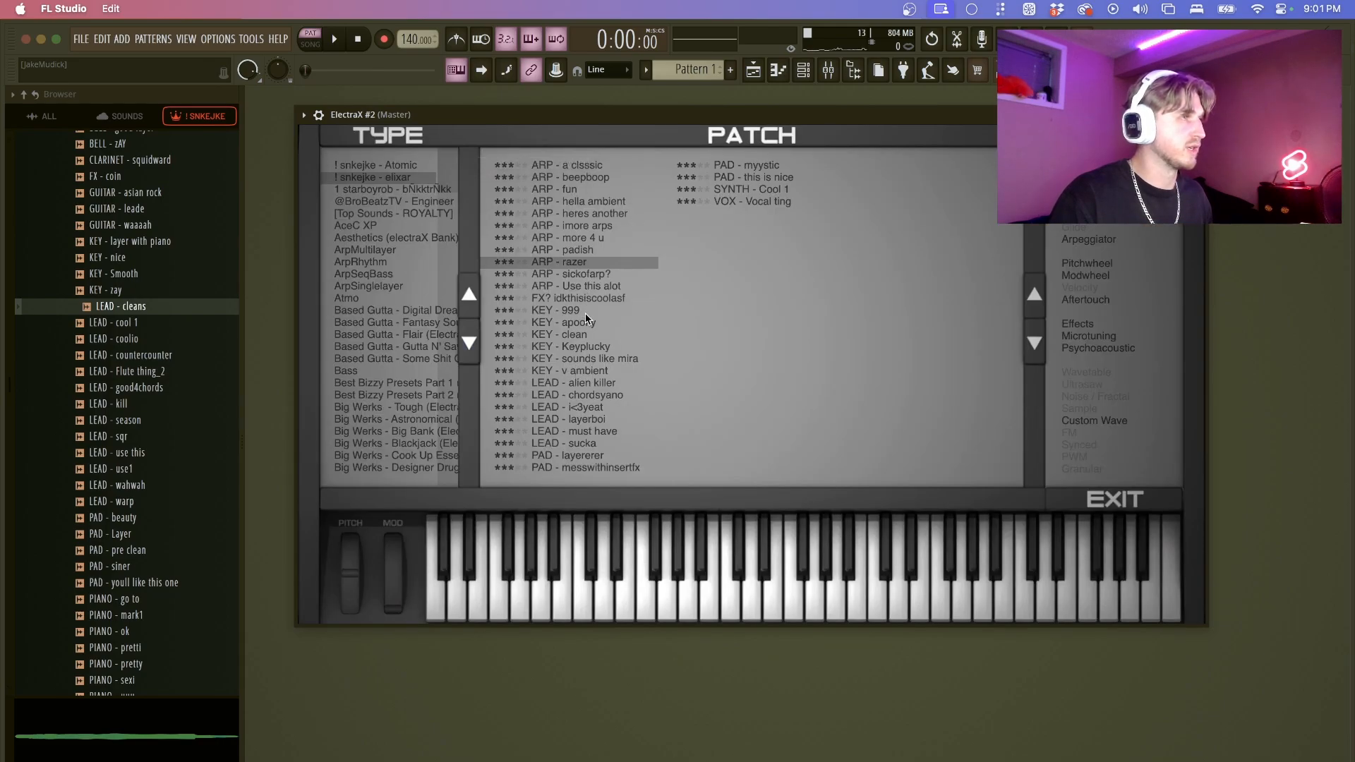
pyautogui.click(585, 202)
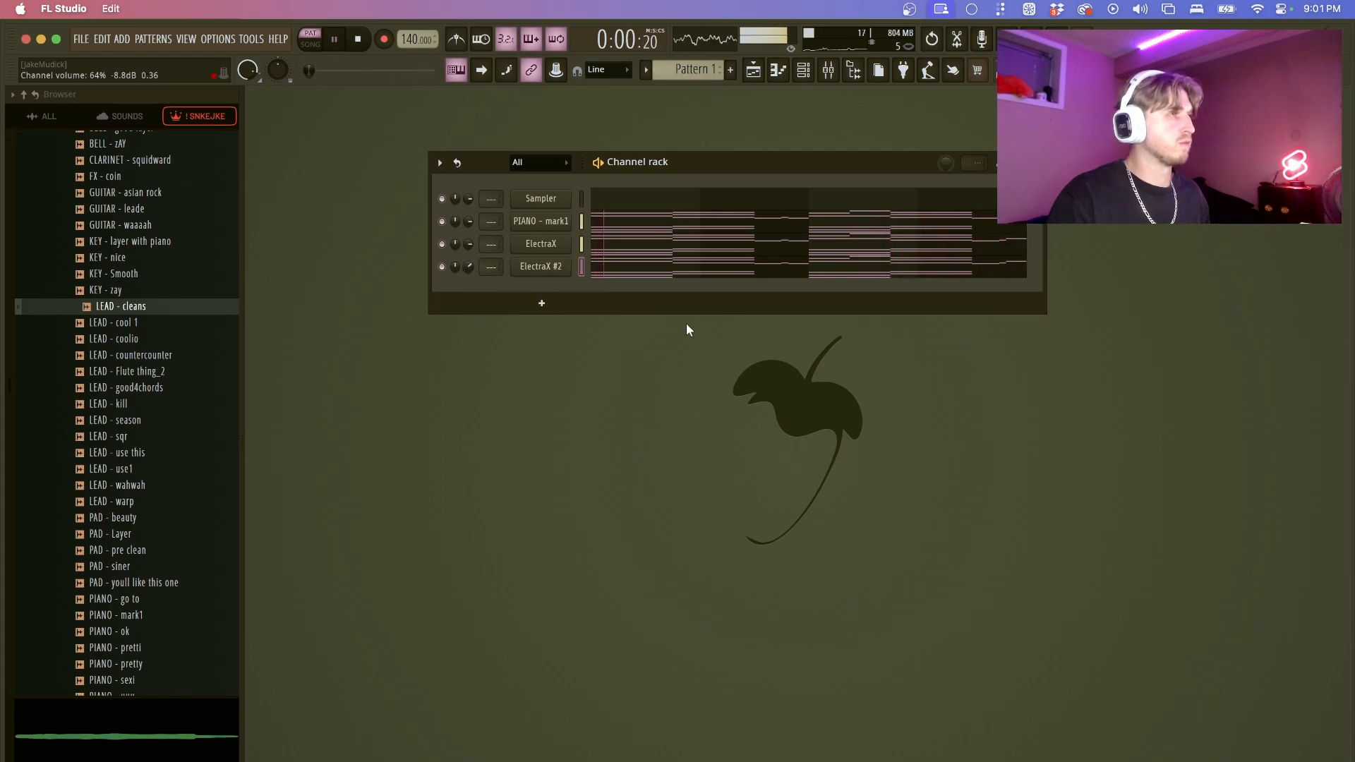
pyautogui.press('space')
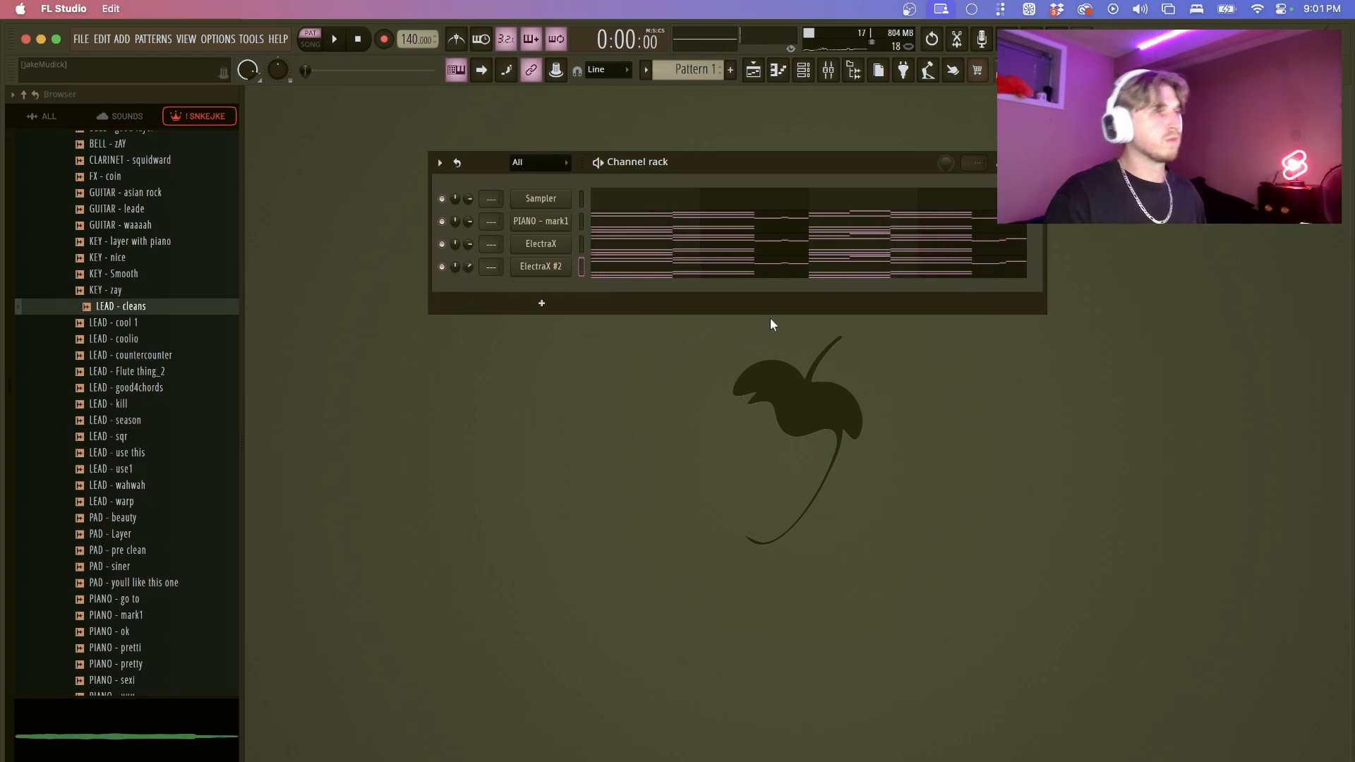
# - Check the arpeggiator tempo options of Synth 1 and Synth 2 in ElectraX #2, and close the plugin window
pyautogui.click(541, 266)
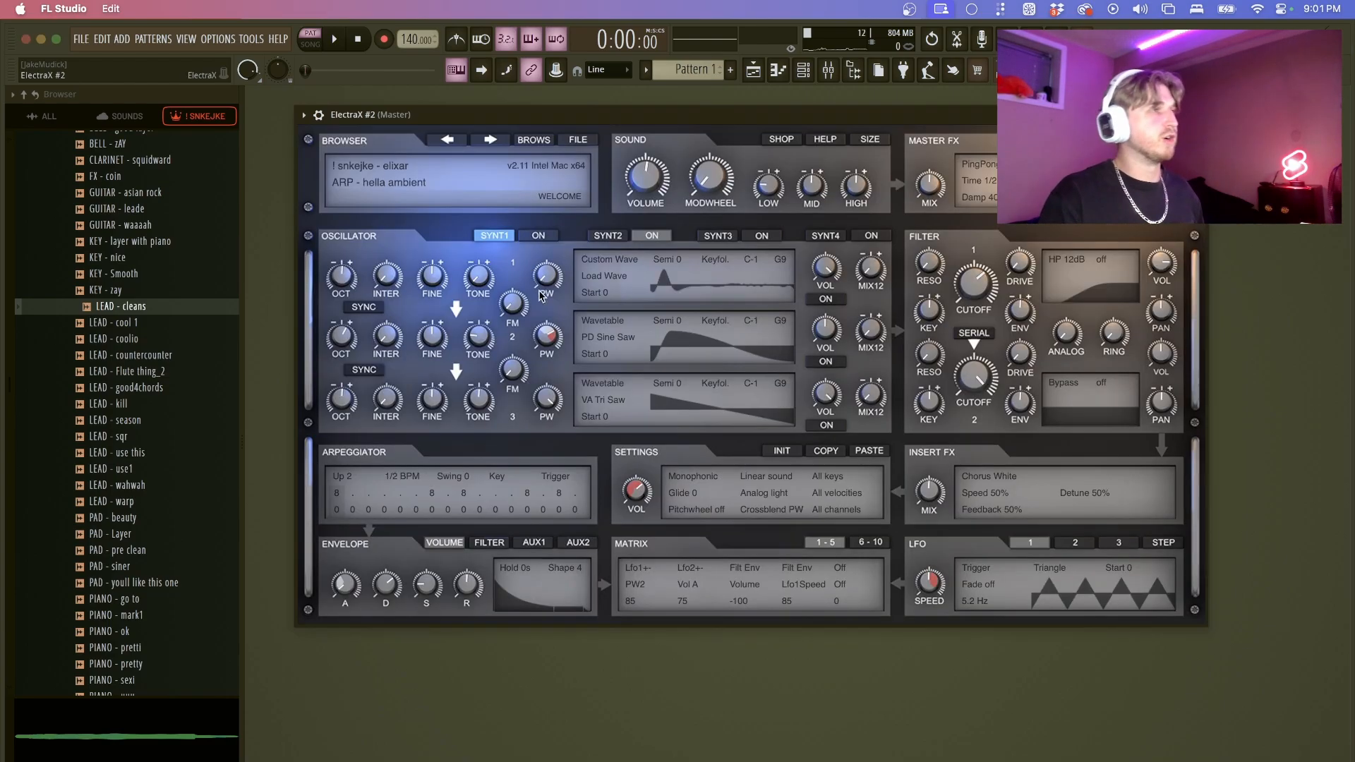
pyautogui.click(396, 484)
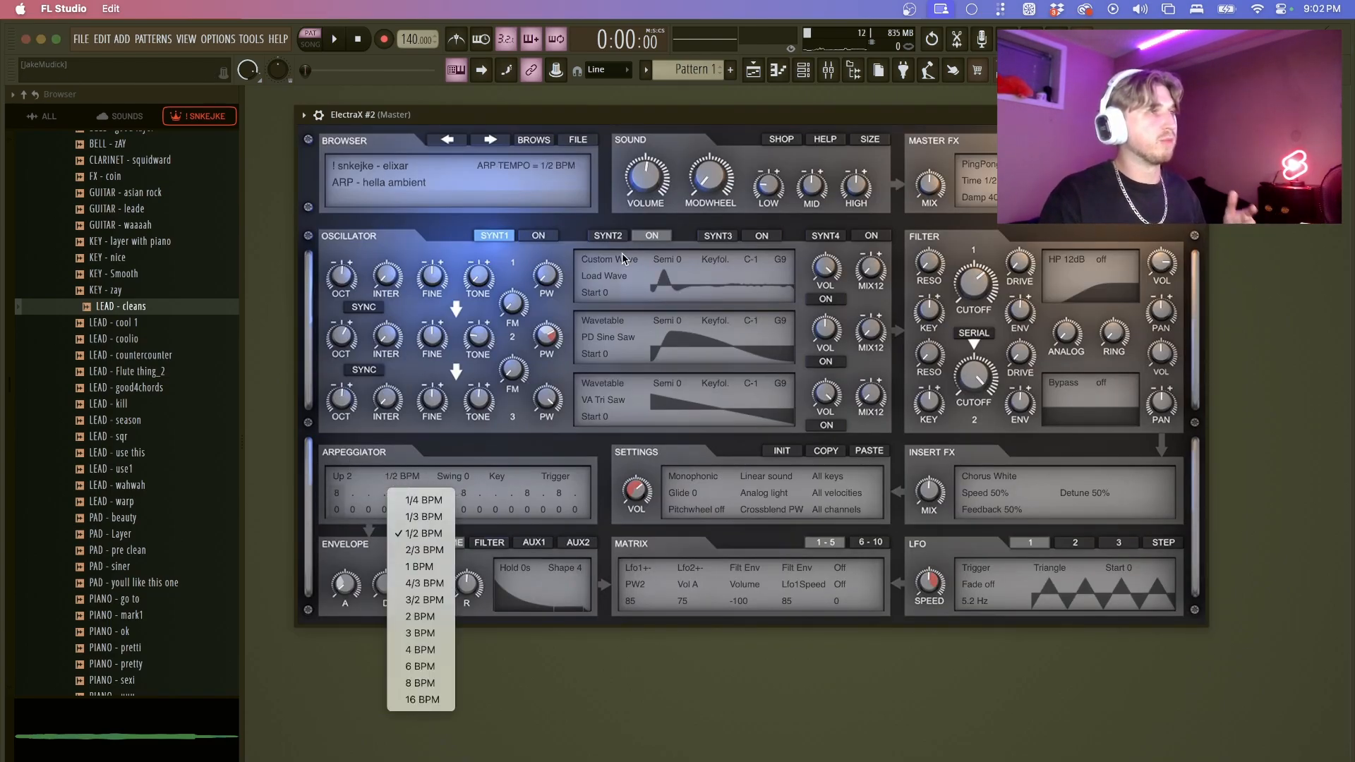
pyautogui.click(606, 241)
pyautogui.click(605, 241)
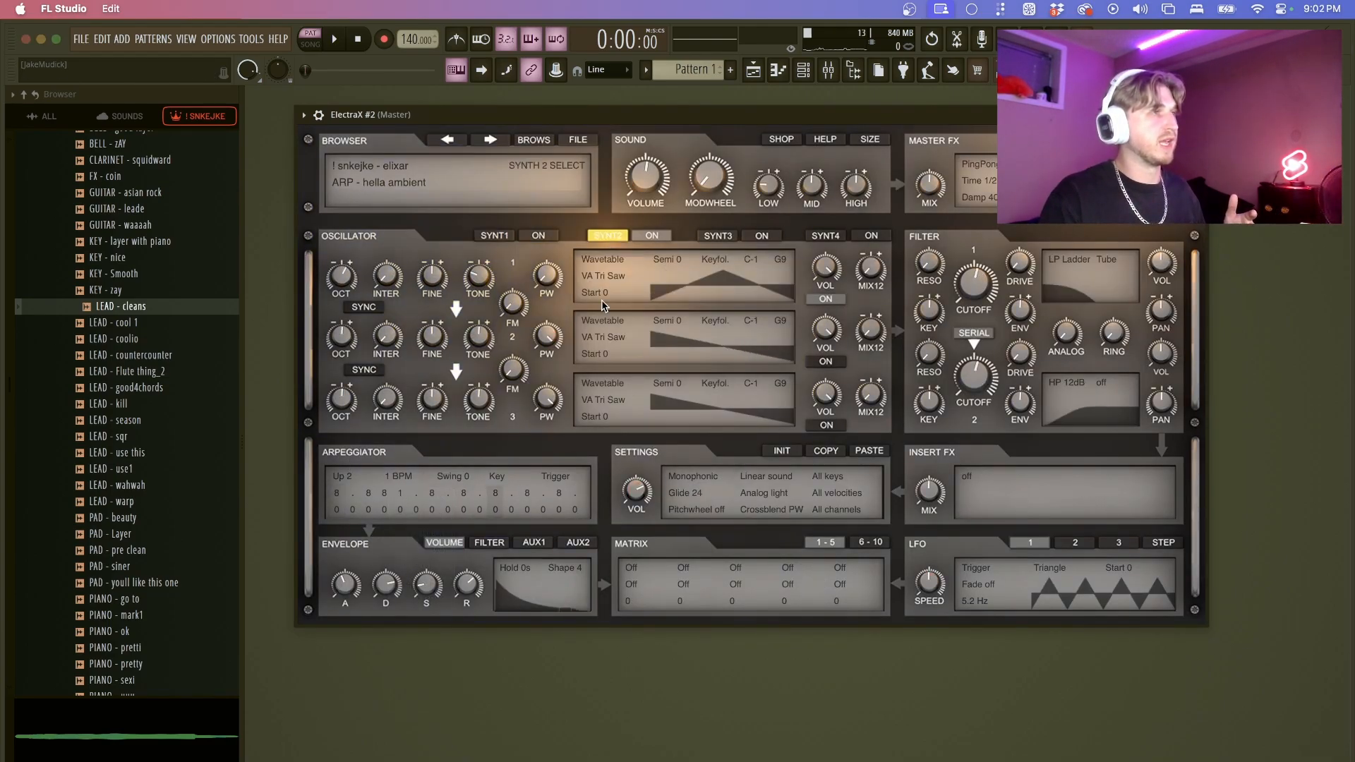
pyautogui.click(396, 484)
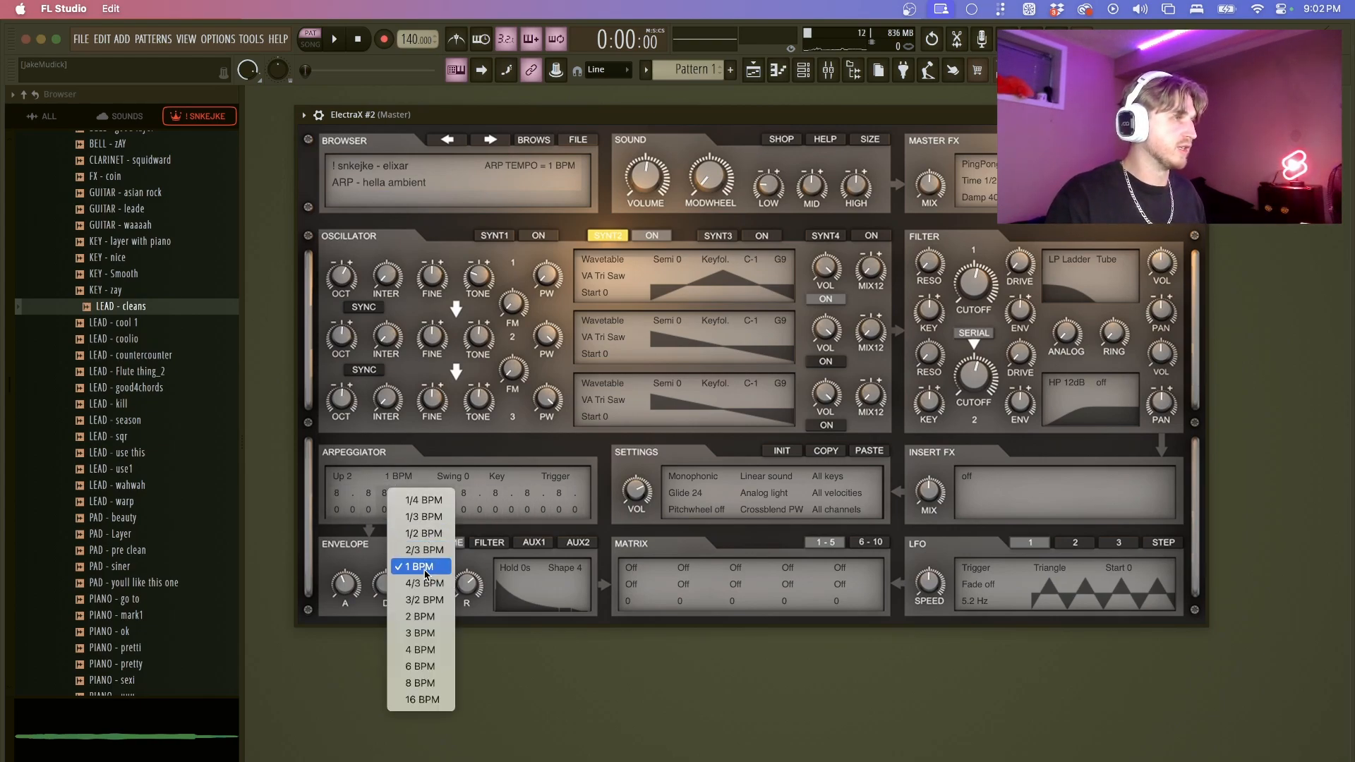
pyautogui.click(526, 447)
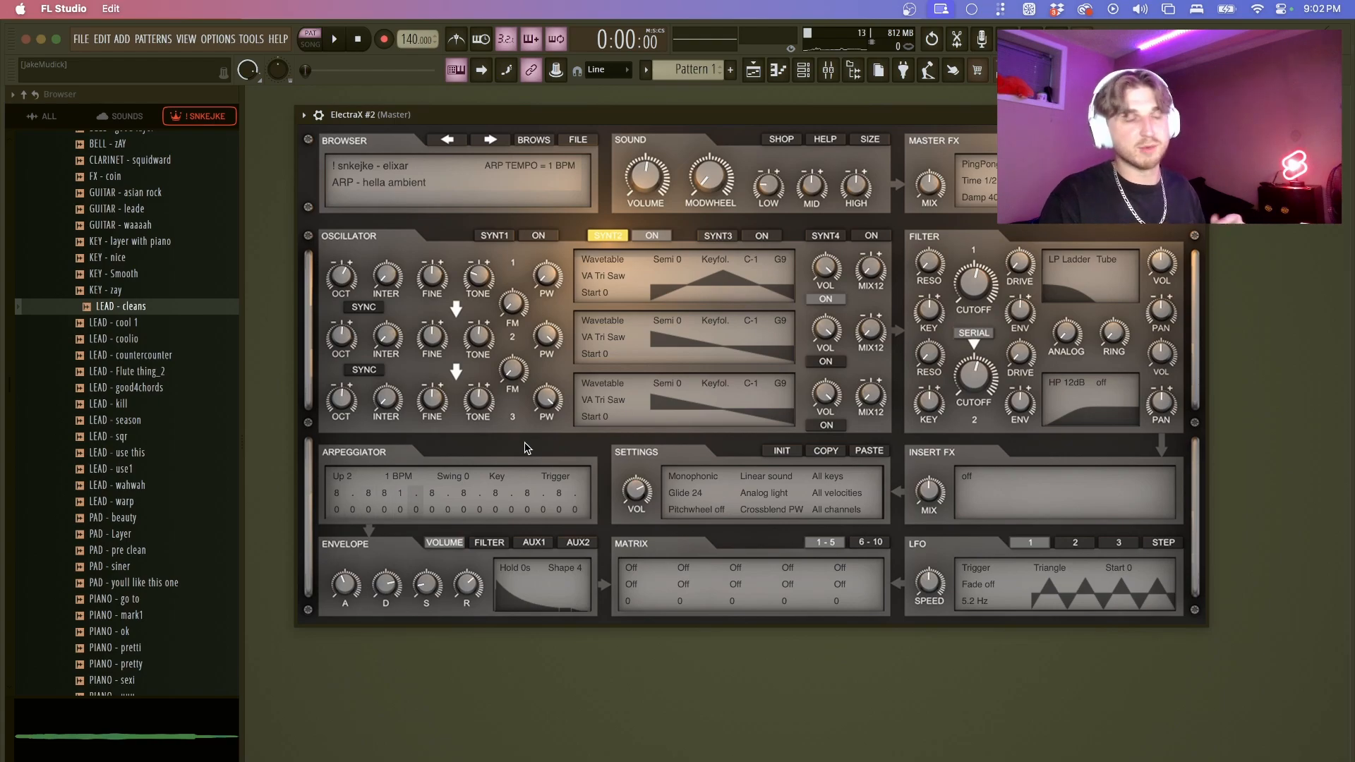
pyautogui.press('Escape')
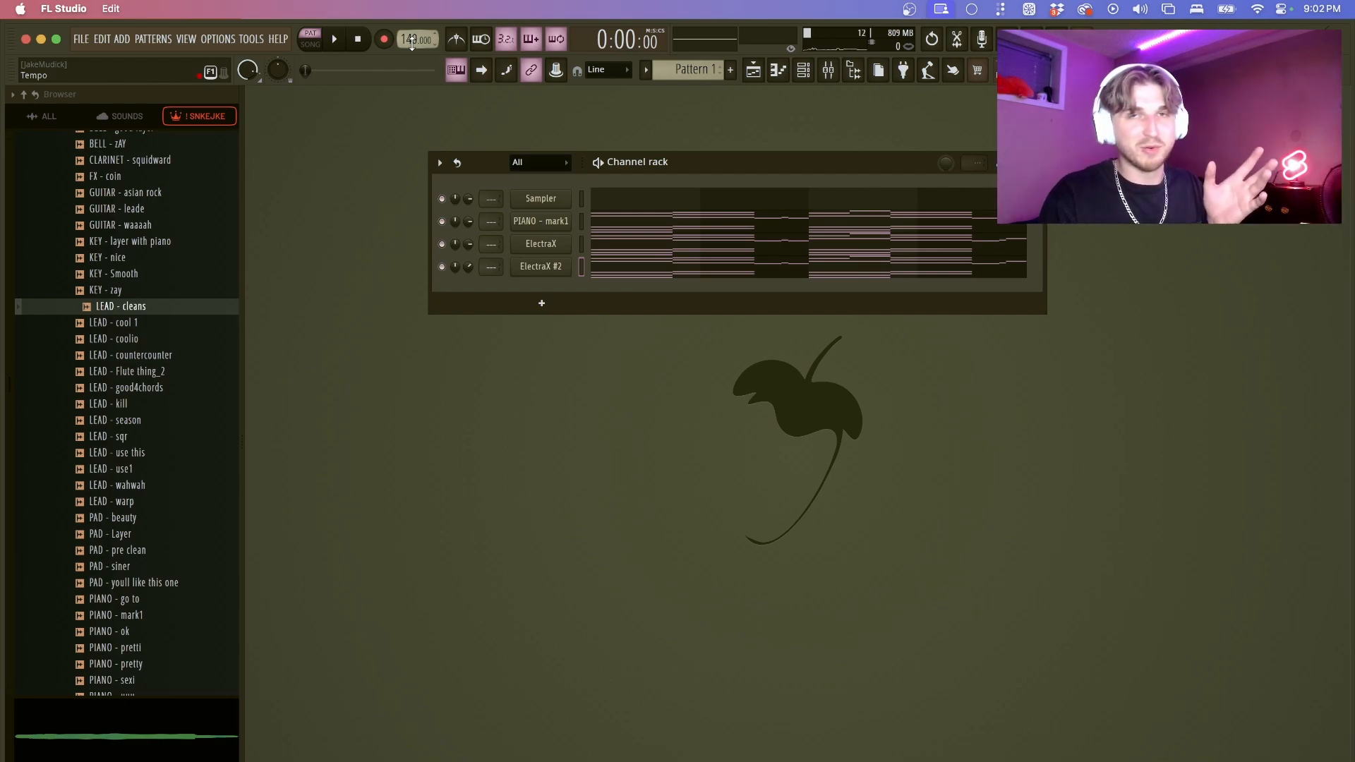
# - Try a far higher project tempo, return it to 140 and play the pattern briefly
pyautogui.moveTo(411, 42); pyautogui.dragTo(411, 21)
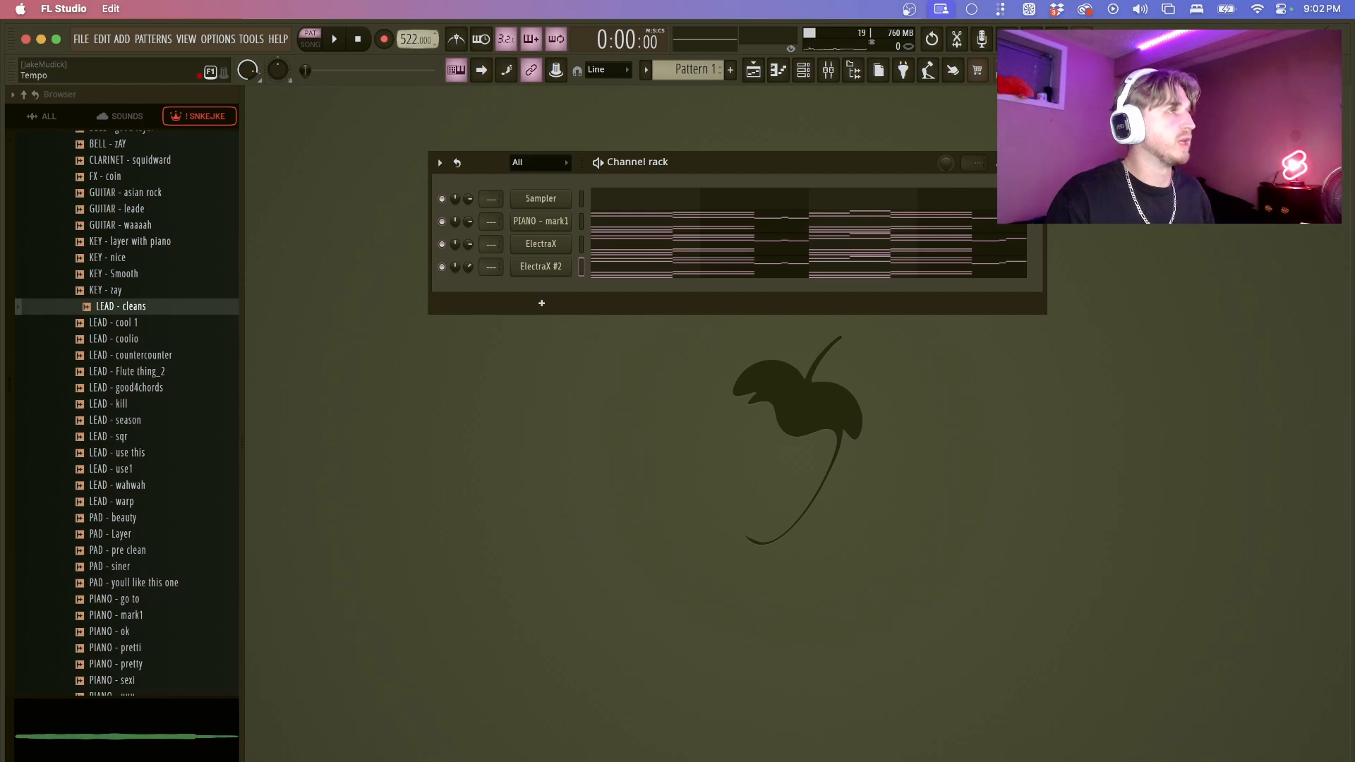
pyautogui.moveTo(411, 40)
pyautogui.mouseDown()
pyautogui.moveTo(411, 65)
pyautogui.moveTo(397, 34)
pyautogui.moveTo(397, 45)
pyautogui.mouseUp()
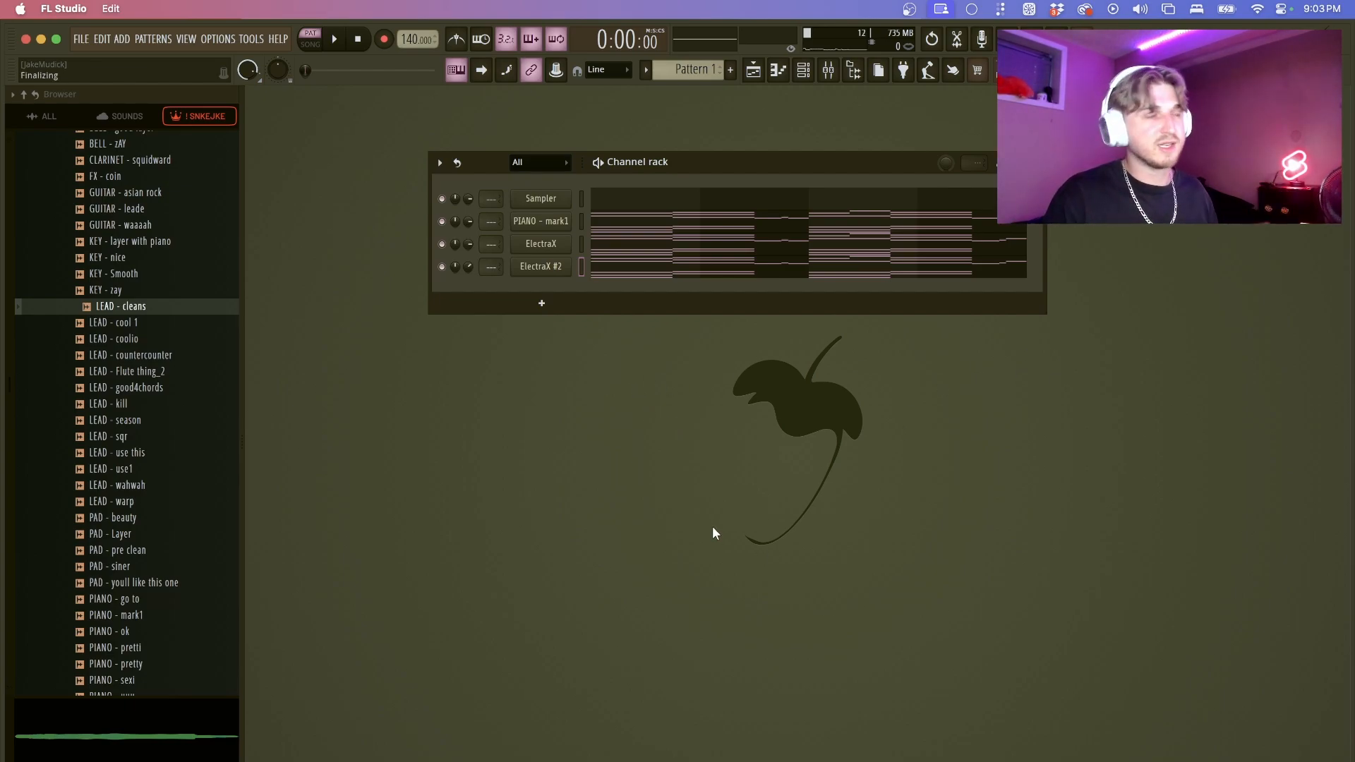
pyautogui.press('space')
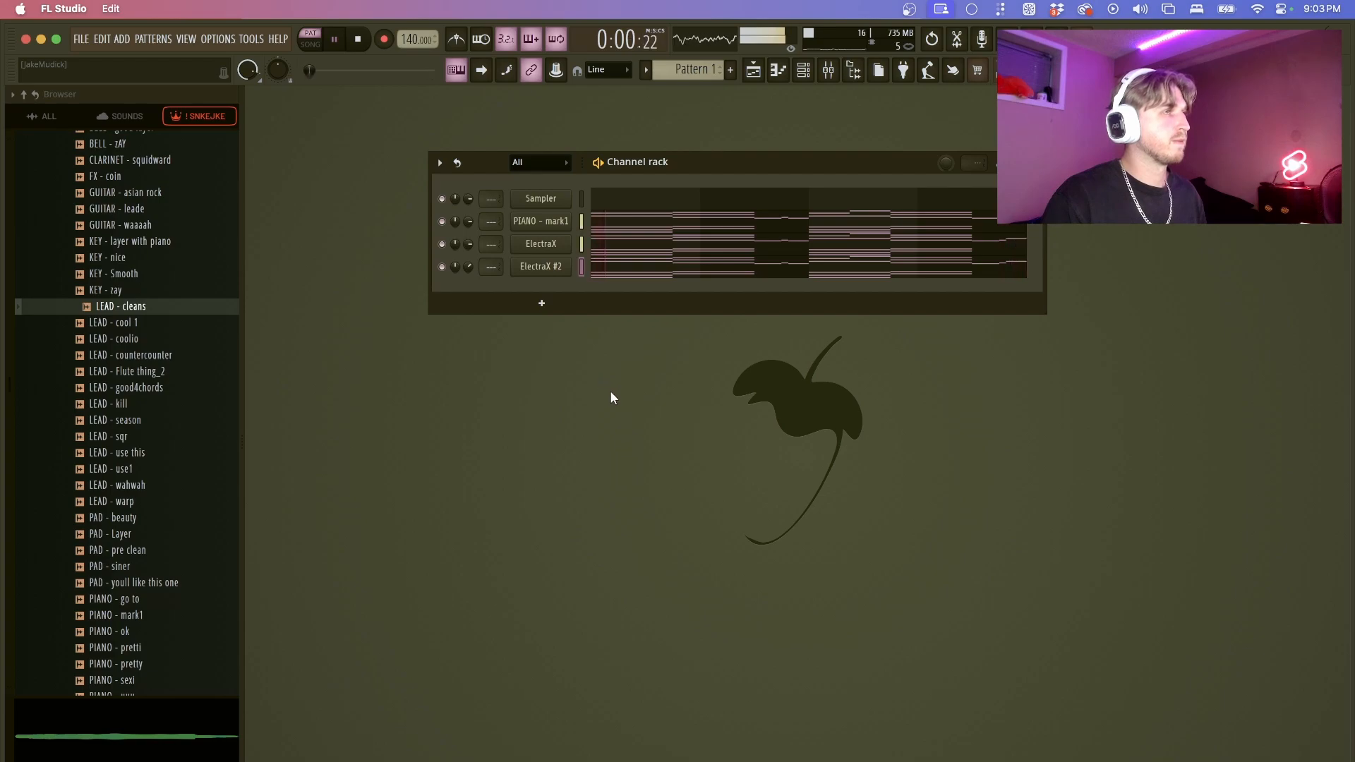
pyautogui.press('space')
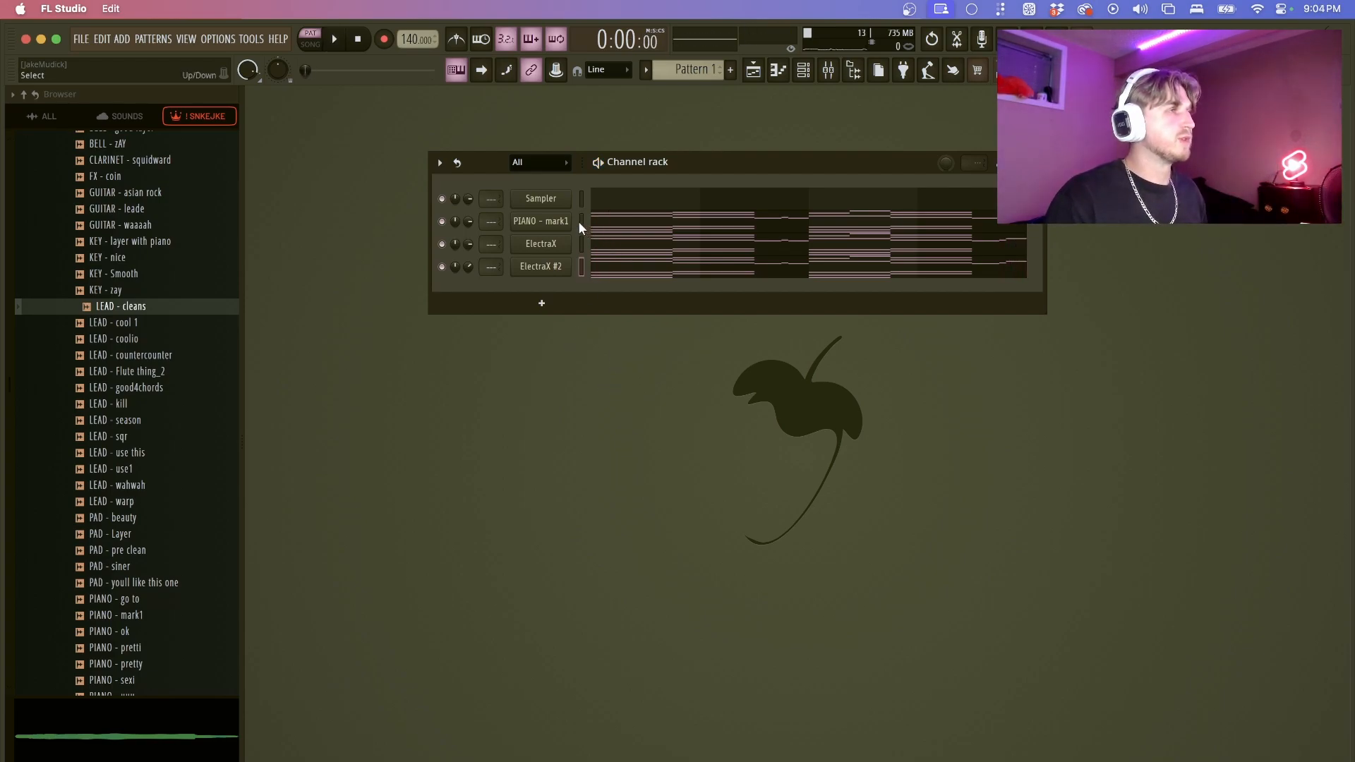
# - Open the 808s folder of the Dreams Pluggnb_New Jazz Mega Kit Drum Kit in the sample browser
pyautogui.scroll(7, 92, 393)
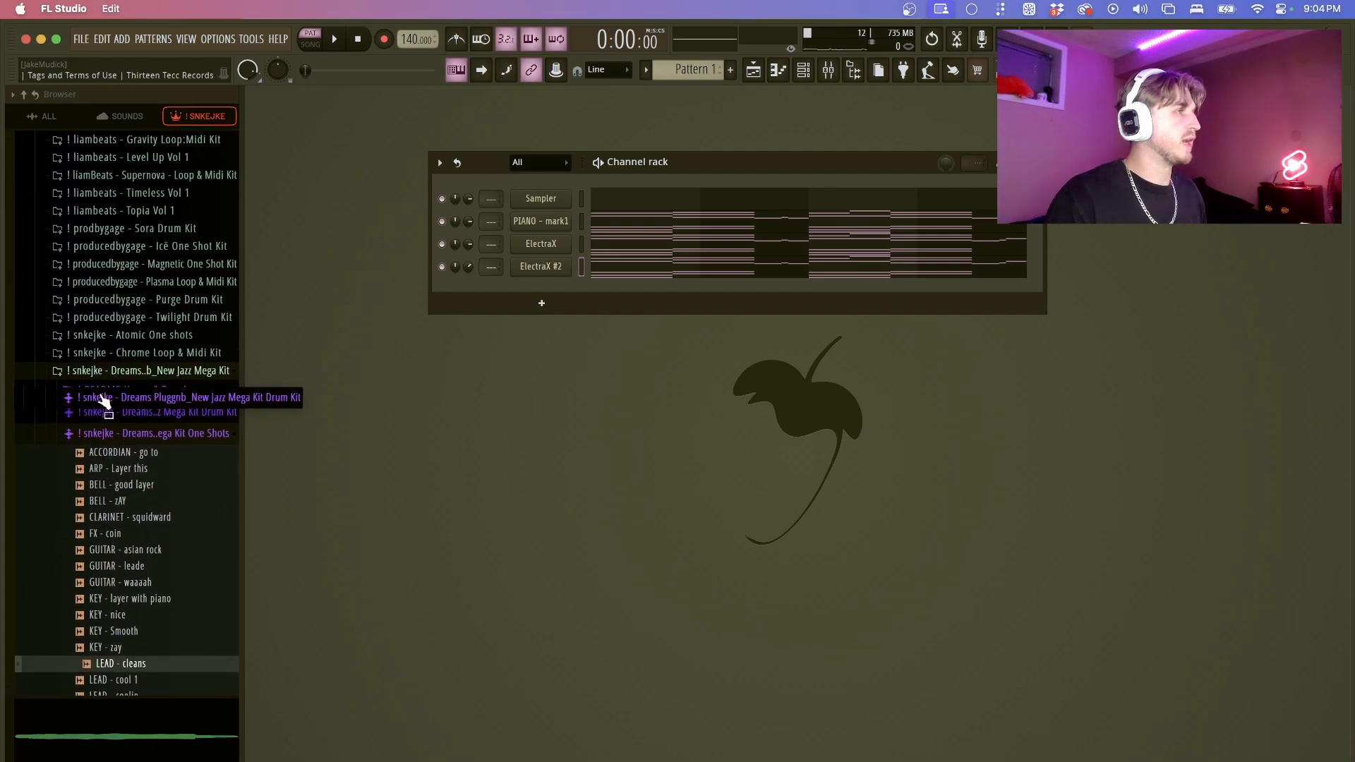
pyautogui.click(138, 433)
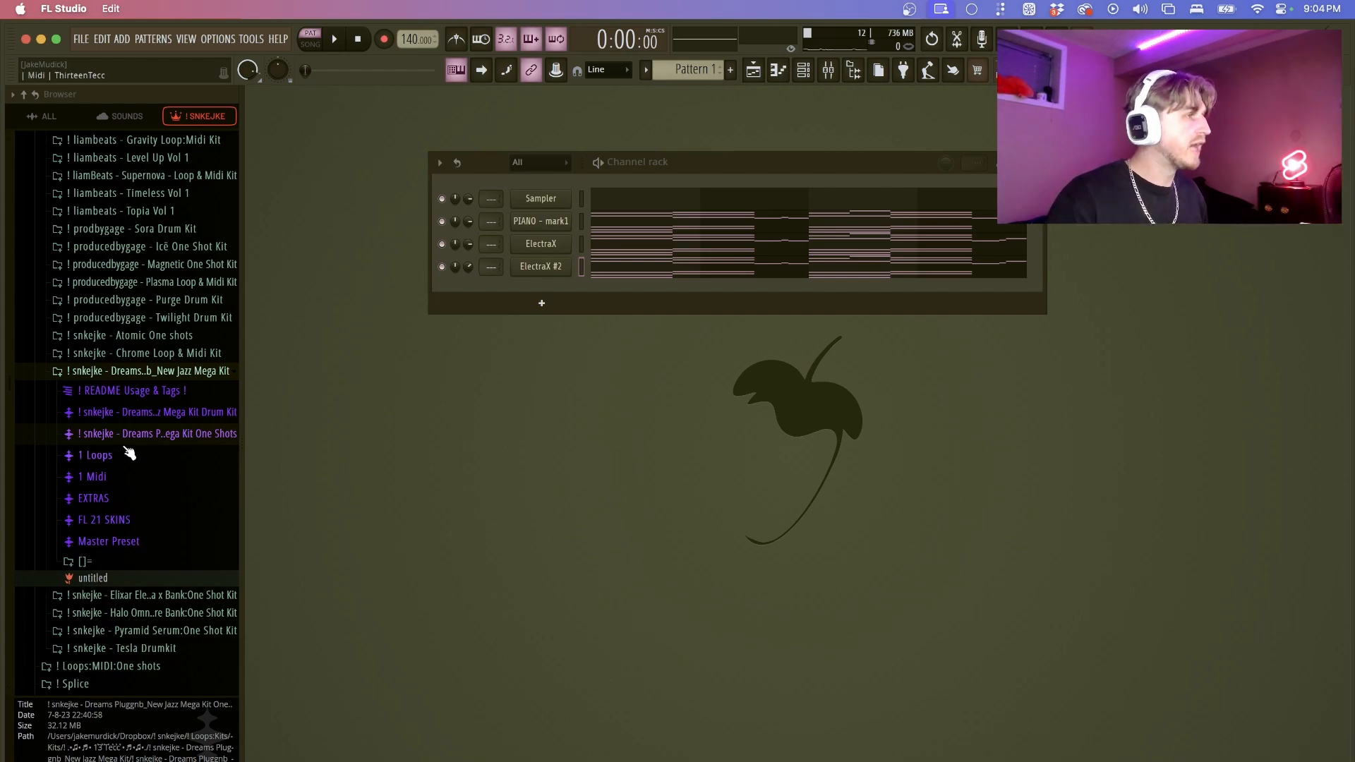
pyautogui.click(172, 436)
pyautogui.scroll(4, 142, 303)
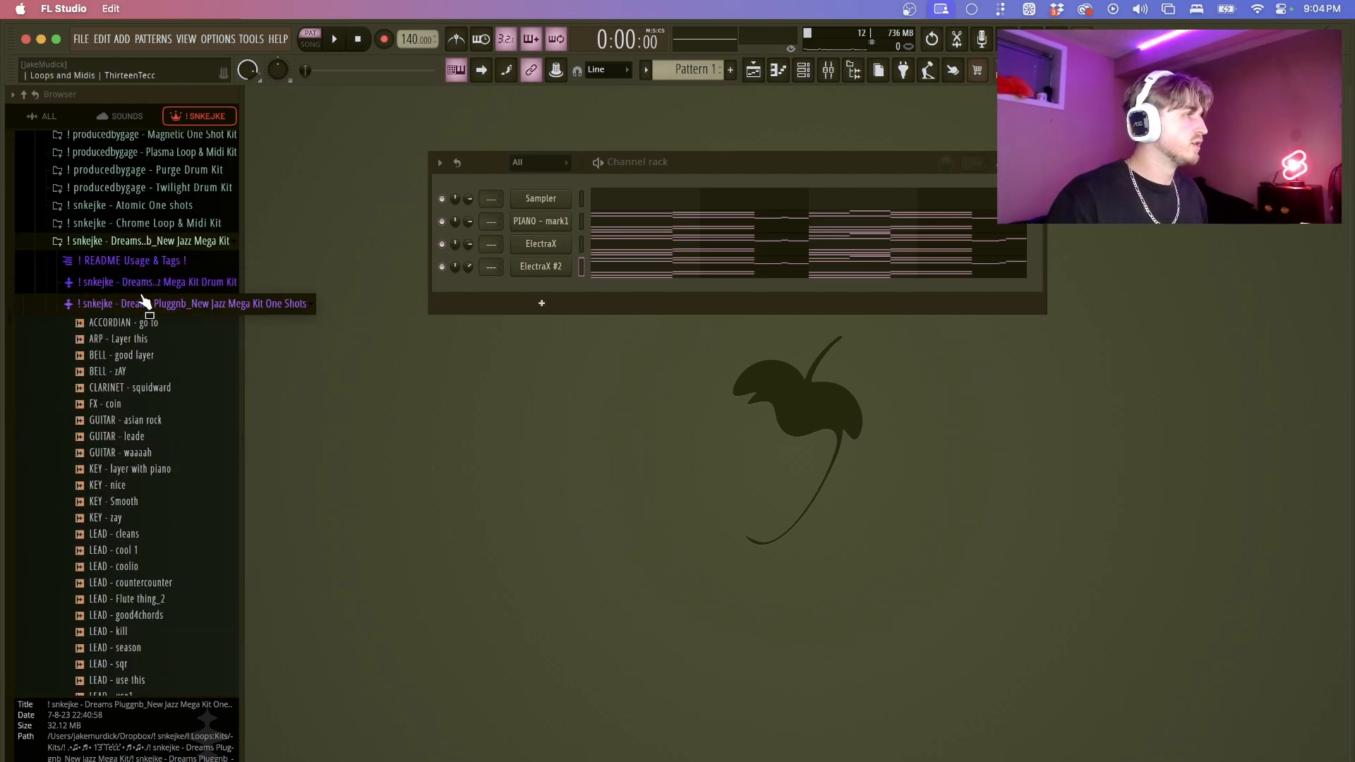
pyautogui.click(141, 283)
pyautogui.click(134, 305)
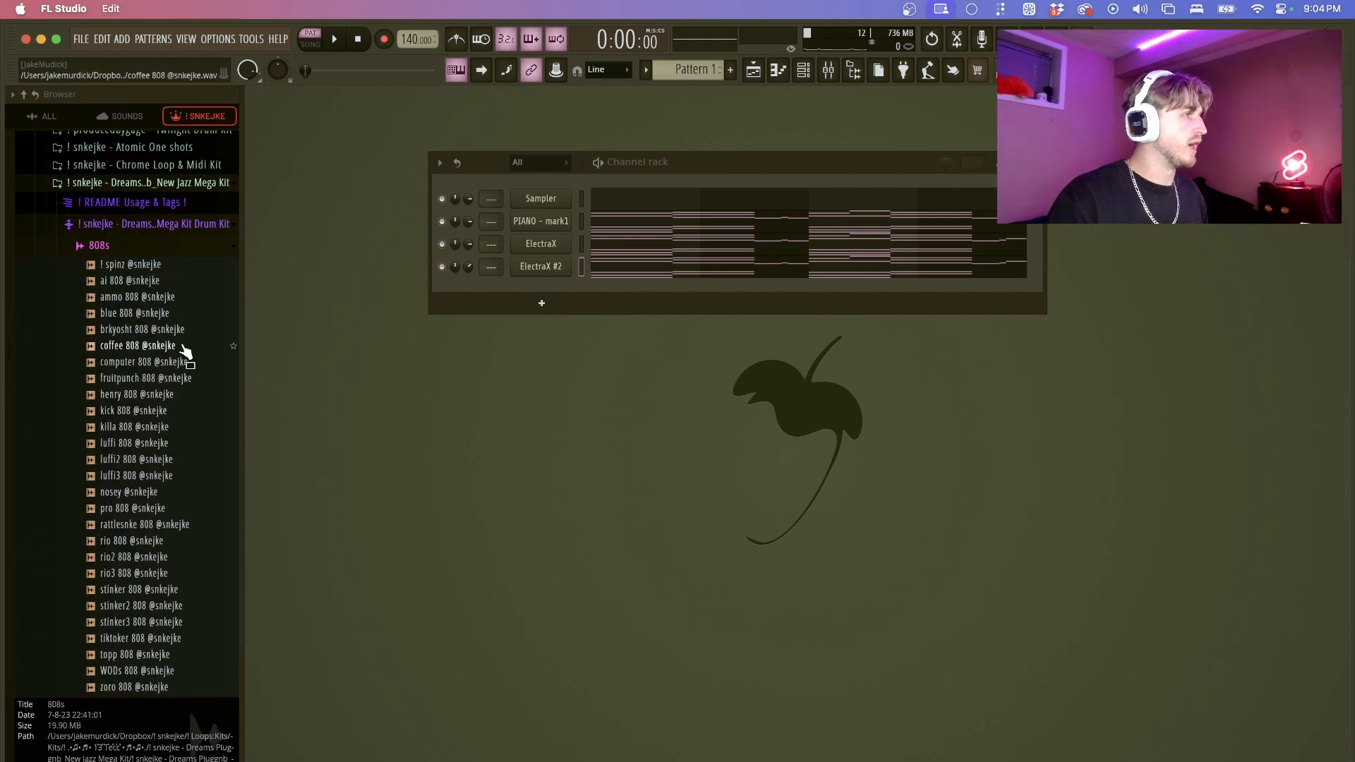
# - Audition the coffee, computer, brkyosht and blue 808 samples, and add blue 808 to the channel rack as a new channel
pyautogui.click(147, 348)
pyautogui.click(147, 363)
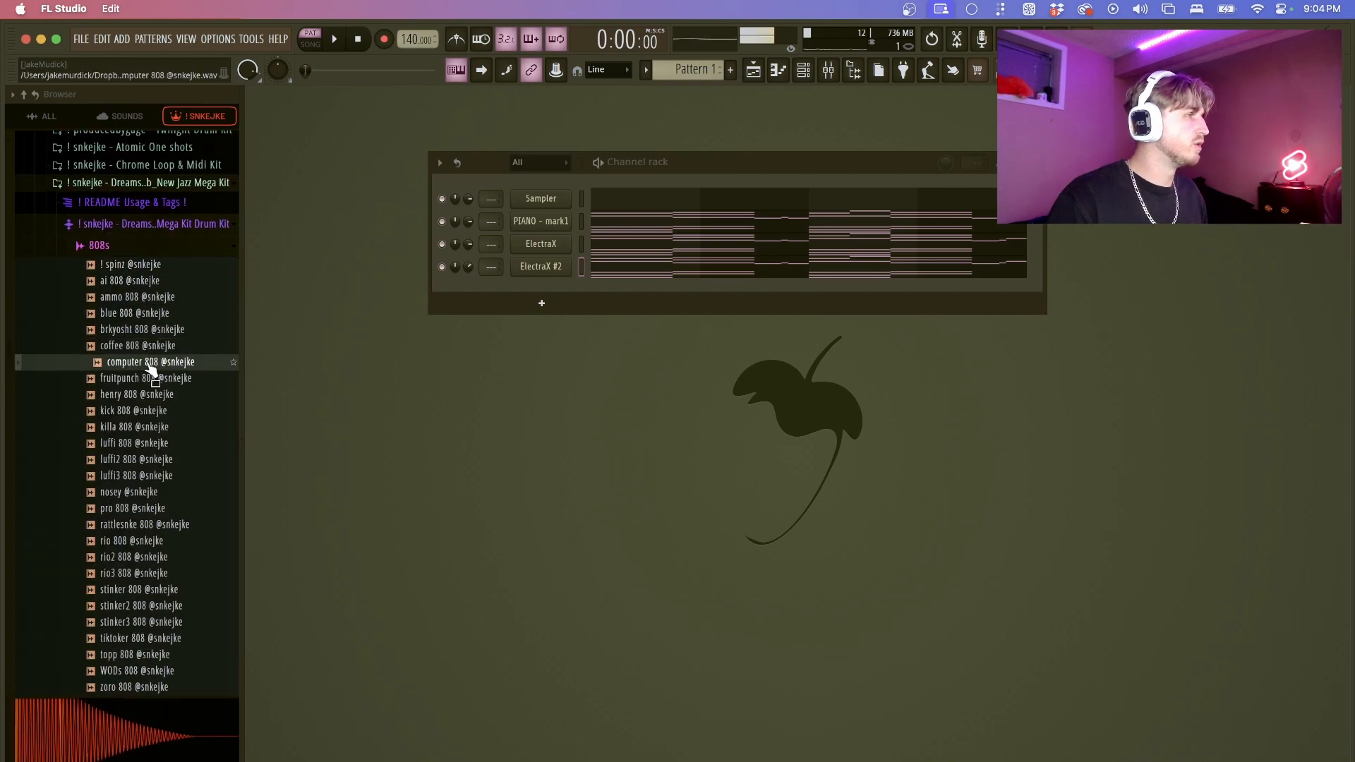
pyautogui.click(137, 329)
pyautogui.click(130, 315)
pyautogui.moveTo(130, 317); pyautogui.dragTo(558, 292)
pyautogui.moveTo(690, 167); pyautogui.dragTo(692, 178)
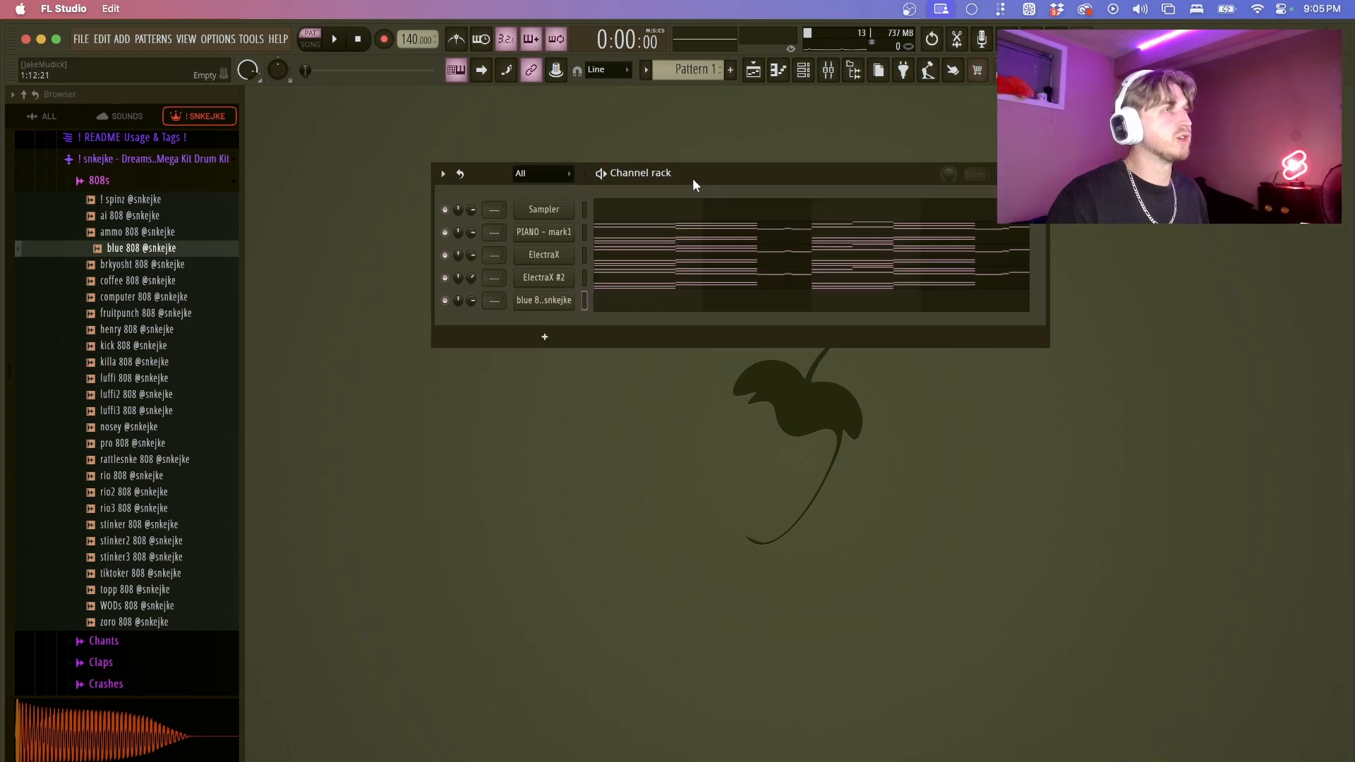
# - Copy the PIANO - mark1 notes into the blue 808 channel
pyautogui.click(582, 234)
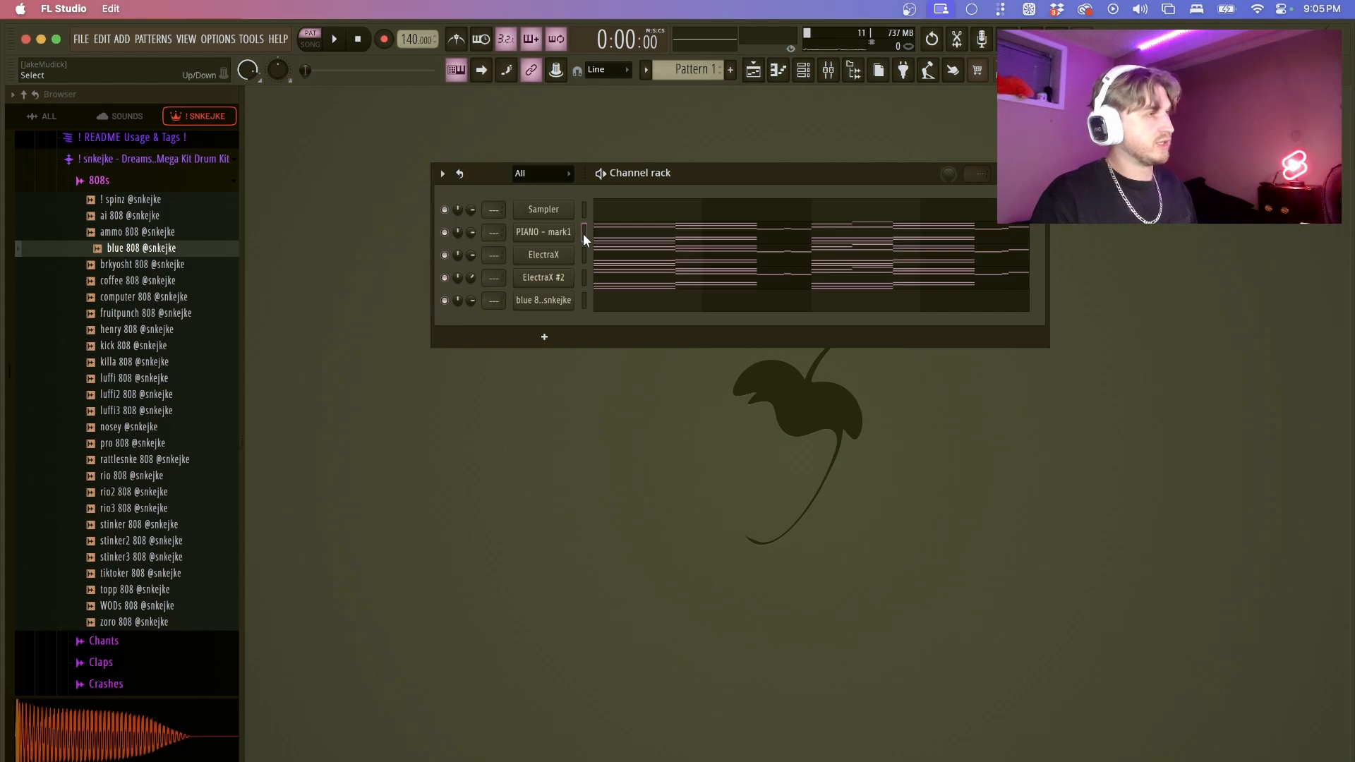
pyautogui.click(584, 301)
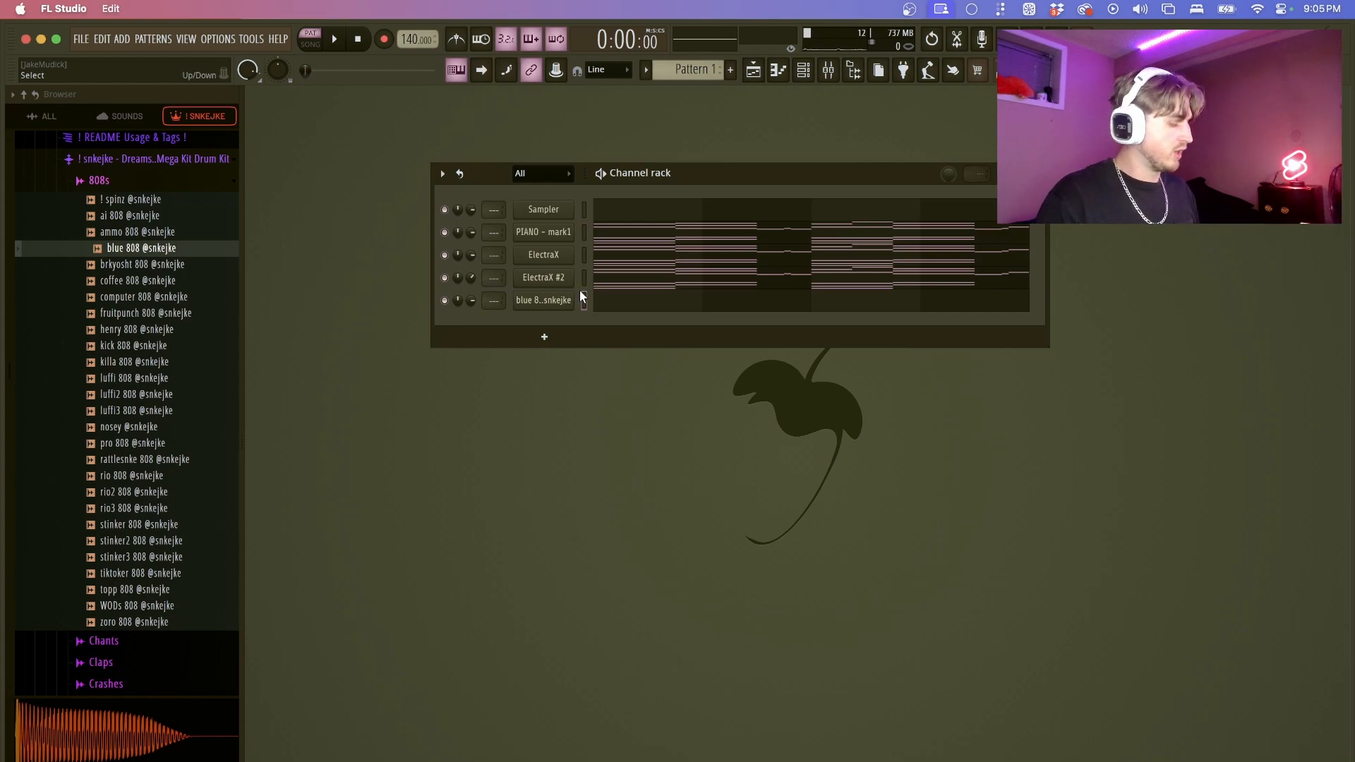
pyautogui.press('super+v')
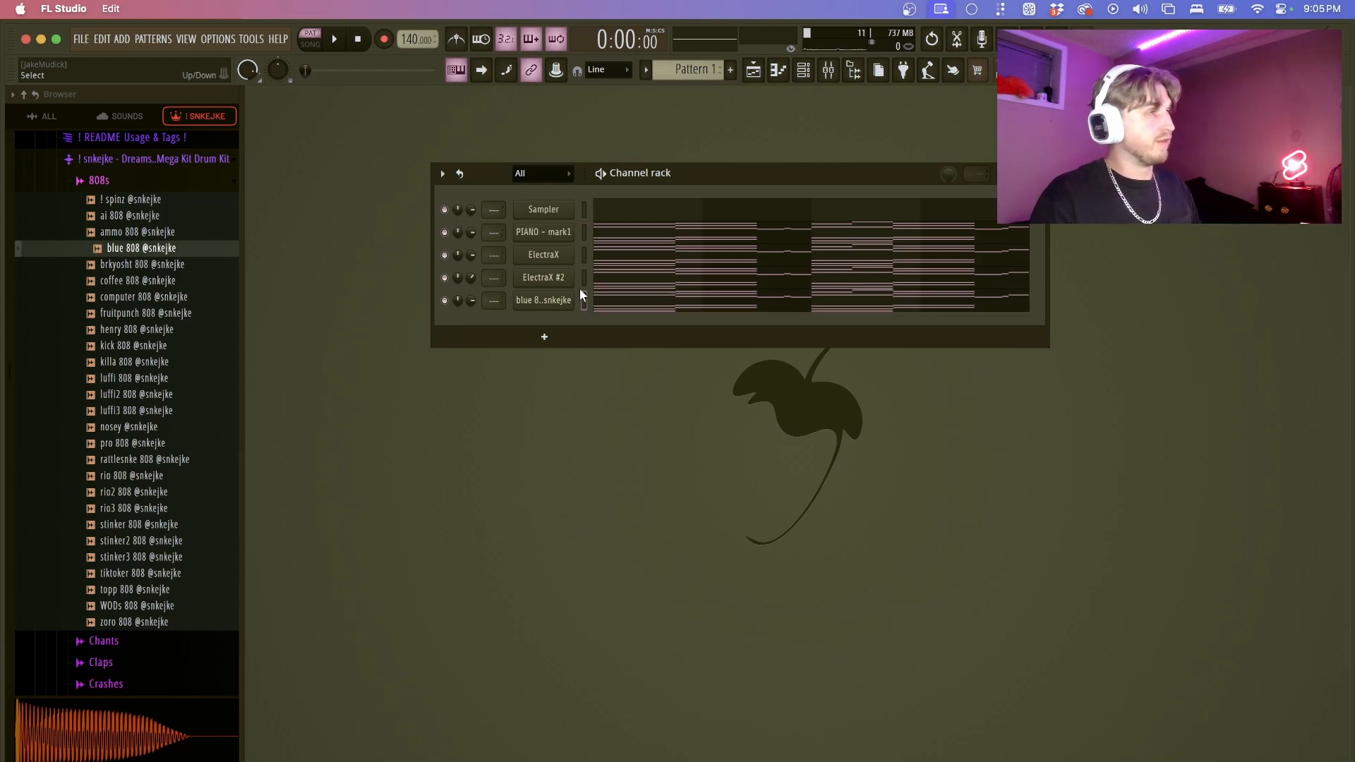
# - In the blue 808 piano roll, delete the melody and upper chord notes, keeping only the lowest C# and F# root notes
pyautogui.click(694, 309)
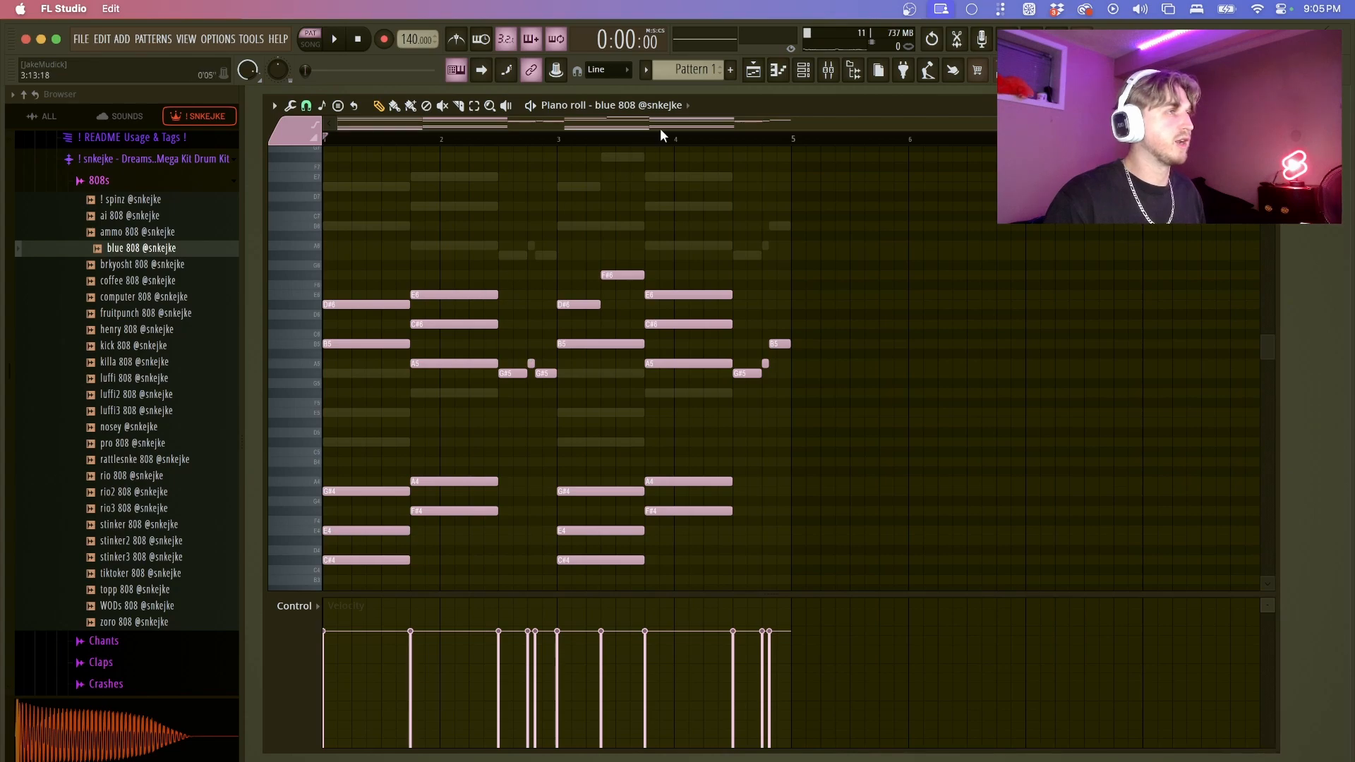
pyautogui.scroll(5, 366, 408)
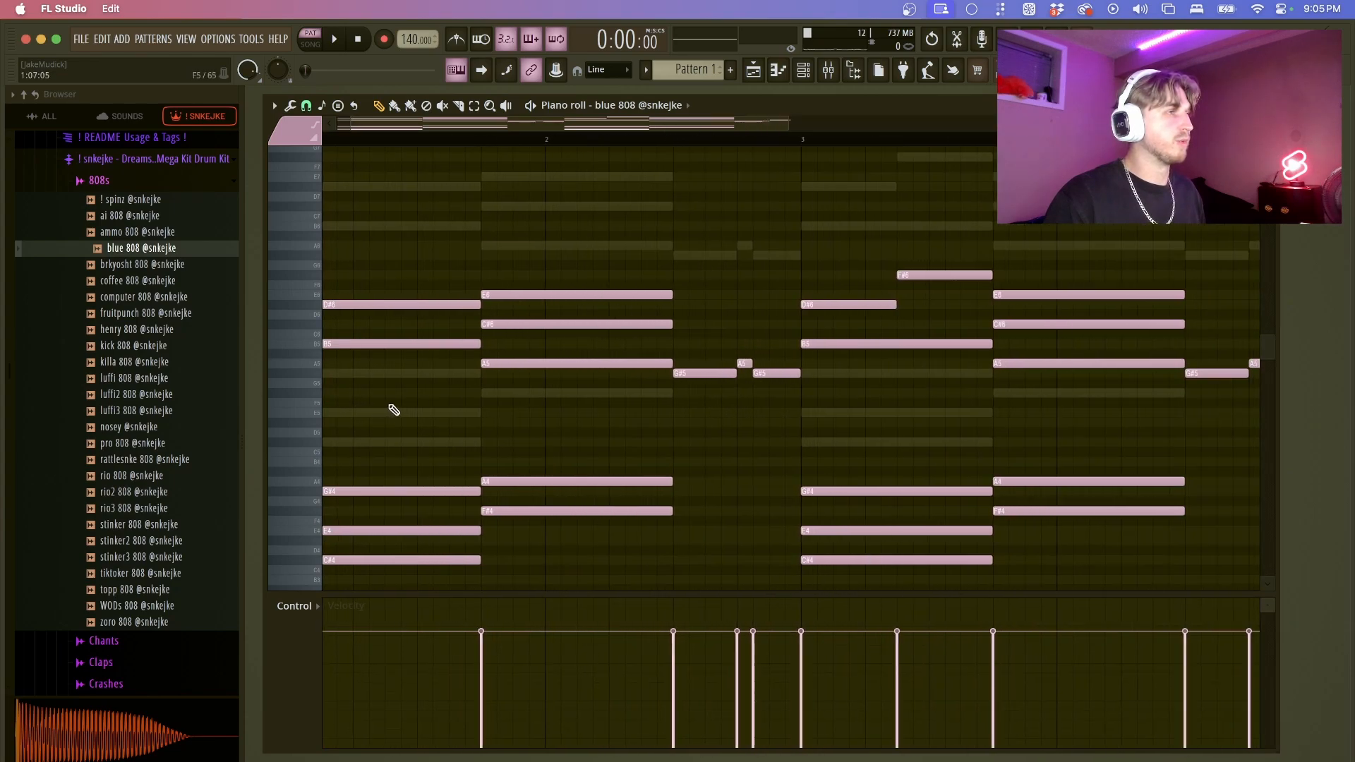
pyautogui.scroll(-3, 411, 415)
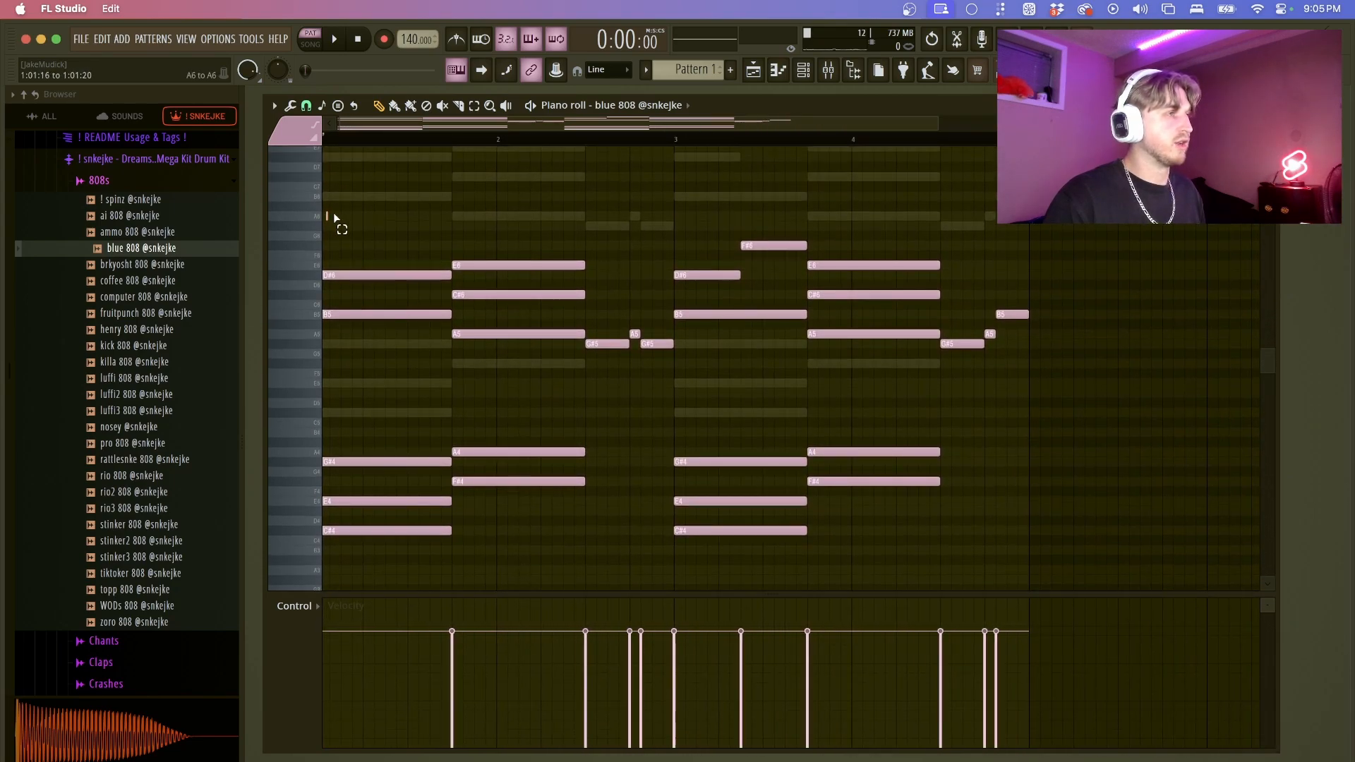
pyautogui.moveTo(333, 213); pyautogui.dragTo(1092, 478)
pyautogui.press('Delete')
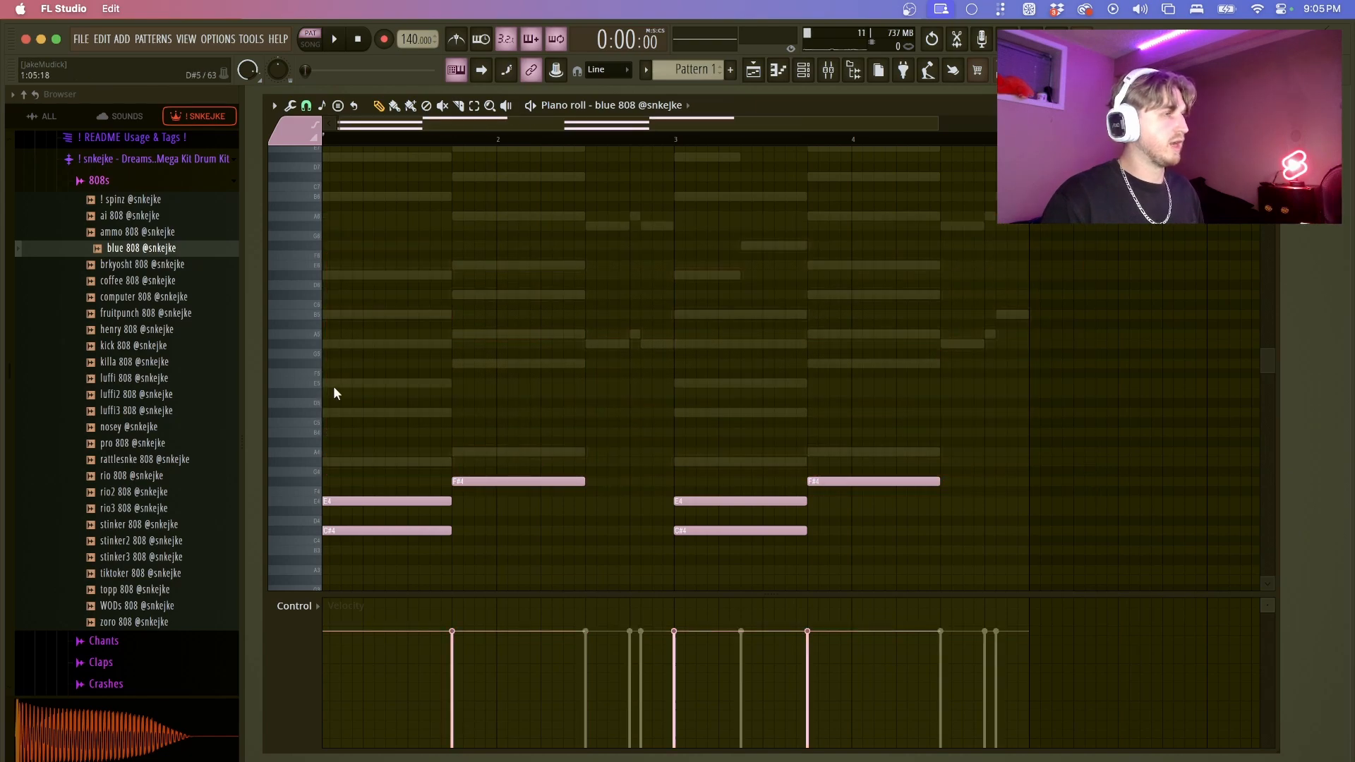
pyautogui.rightClick(402, 501)
pyautogui.rightClick(778, 501)
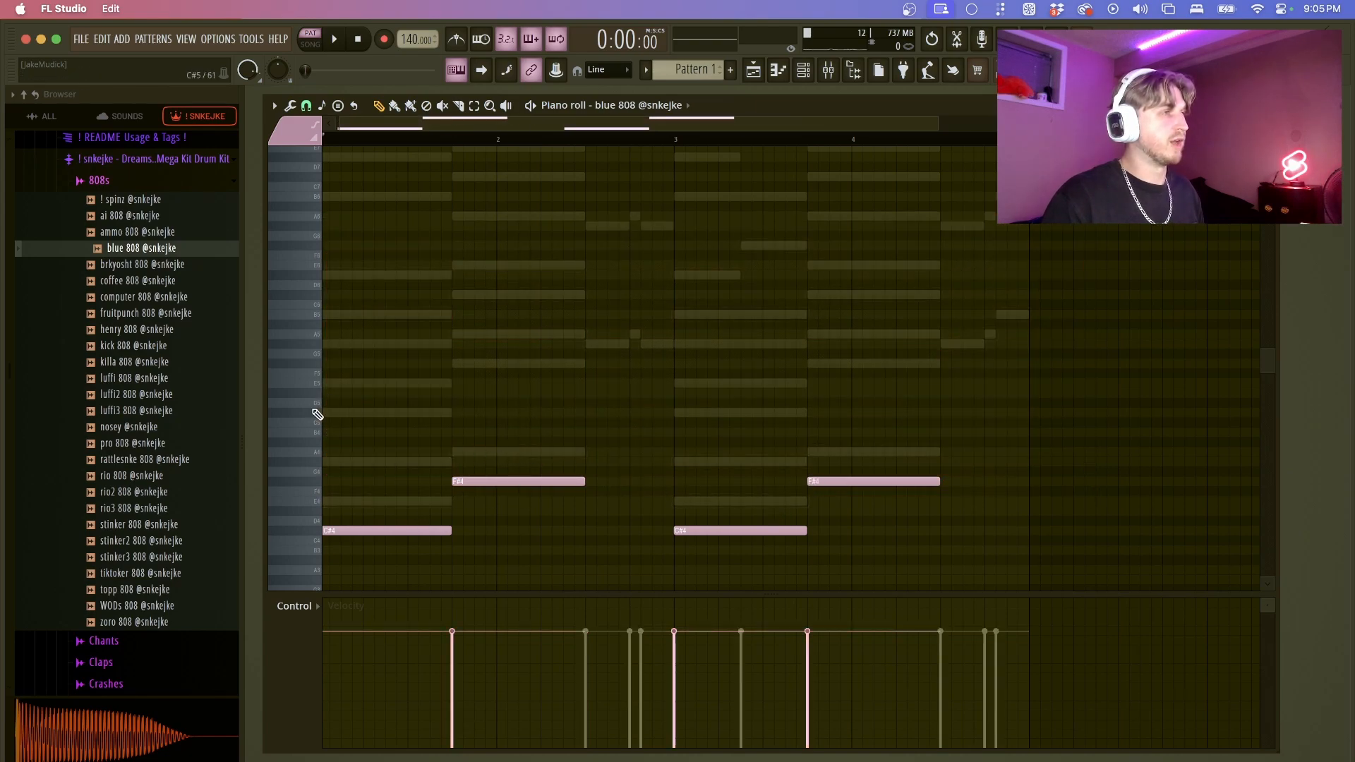
# - Select all the 808 root notes and raise them one octave to C#5 and F#5
pyautogui.moveTo(314, 409); pyautogui.dragTo(910, 518)
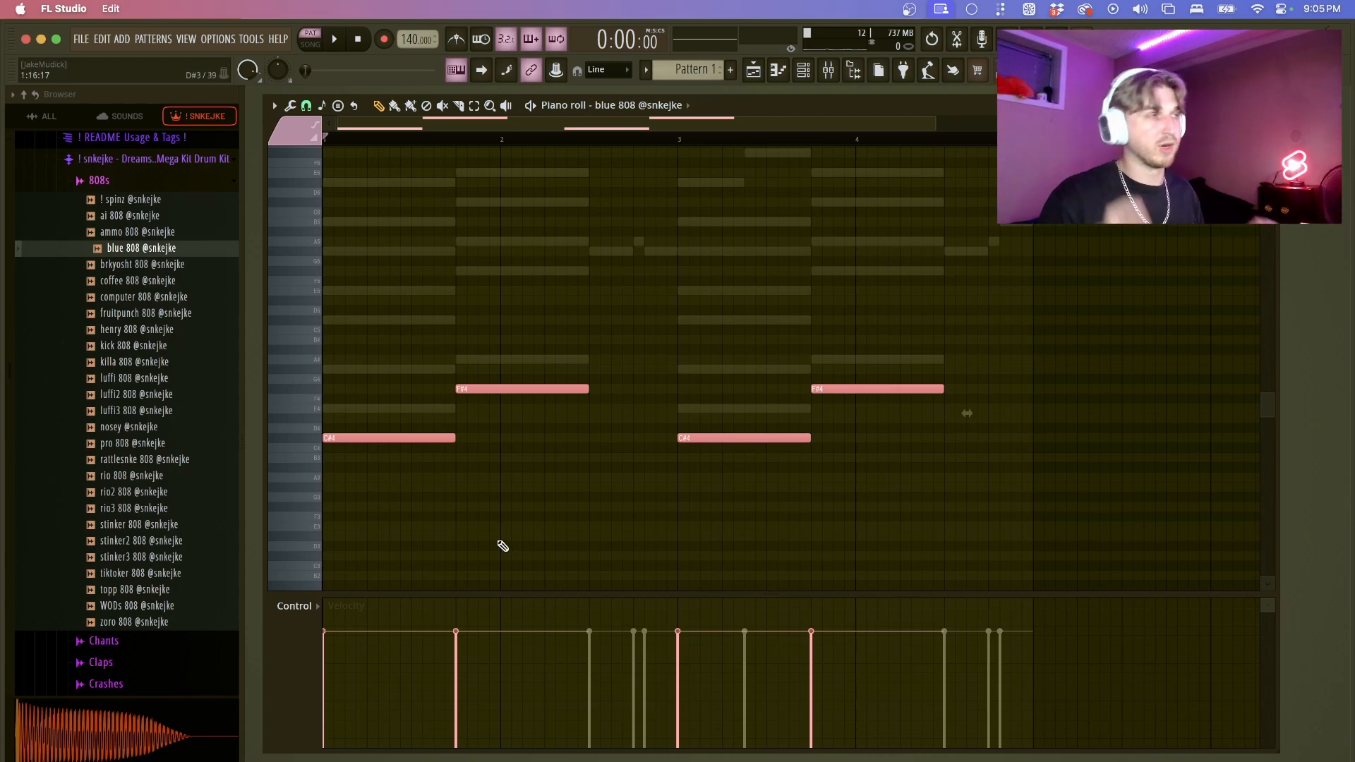
pyautogui.press('super+d')
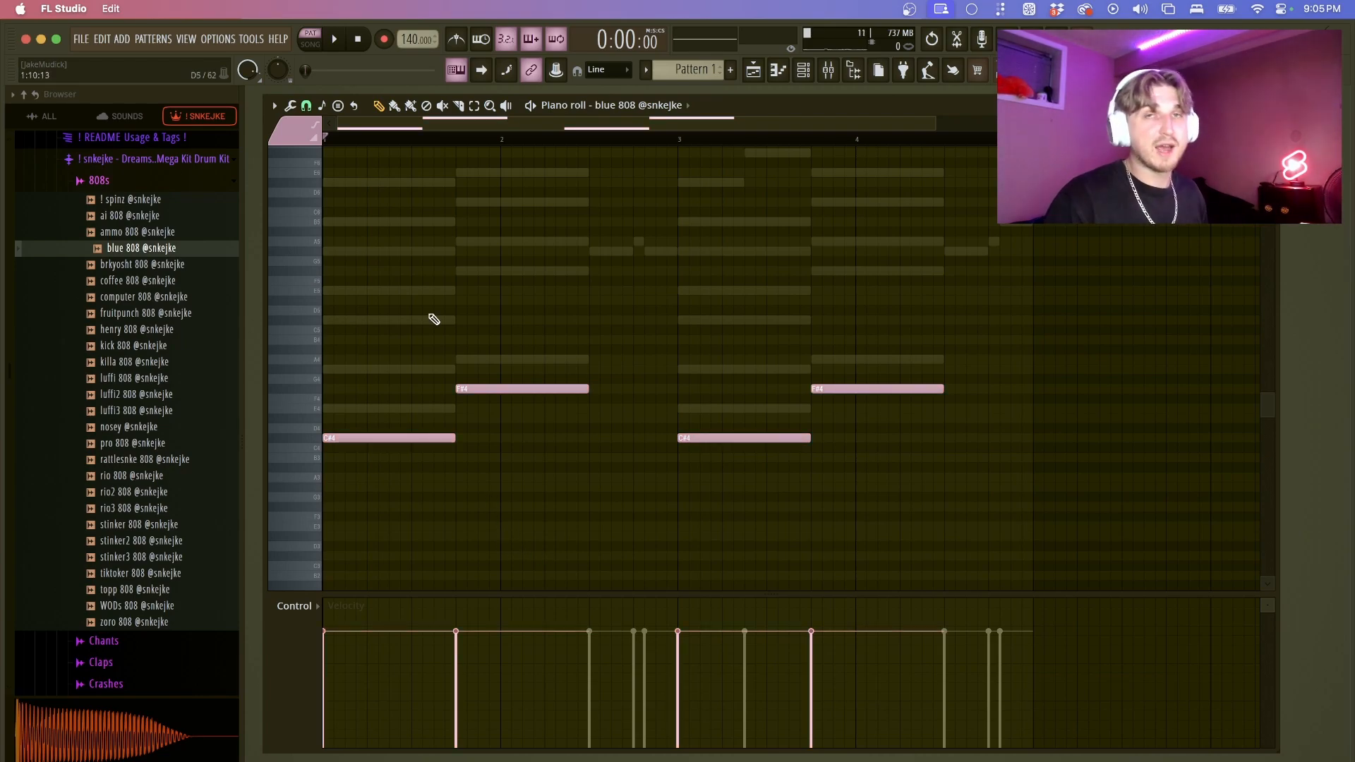
pyautogui.moveTo(349, 347); pyautogui.dragTo(1063, 525)
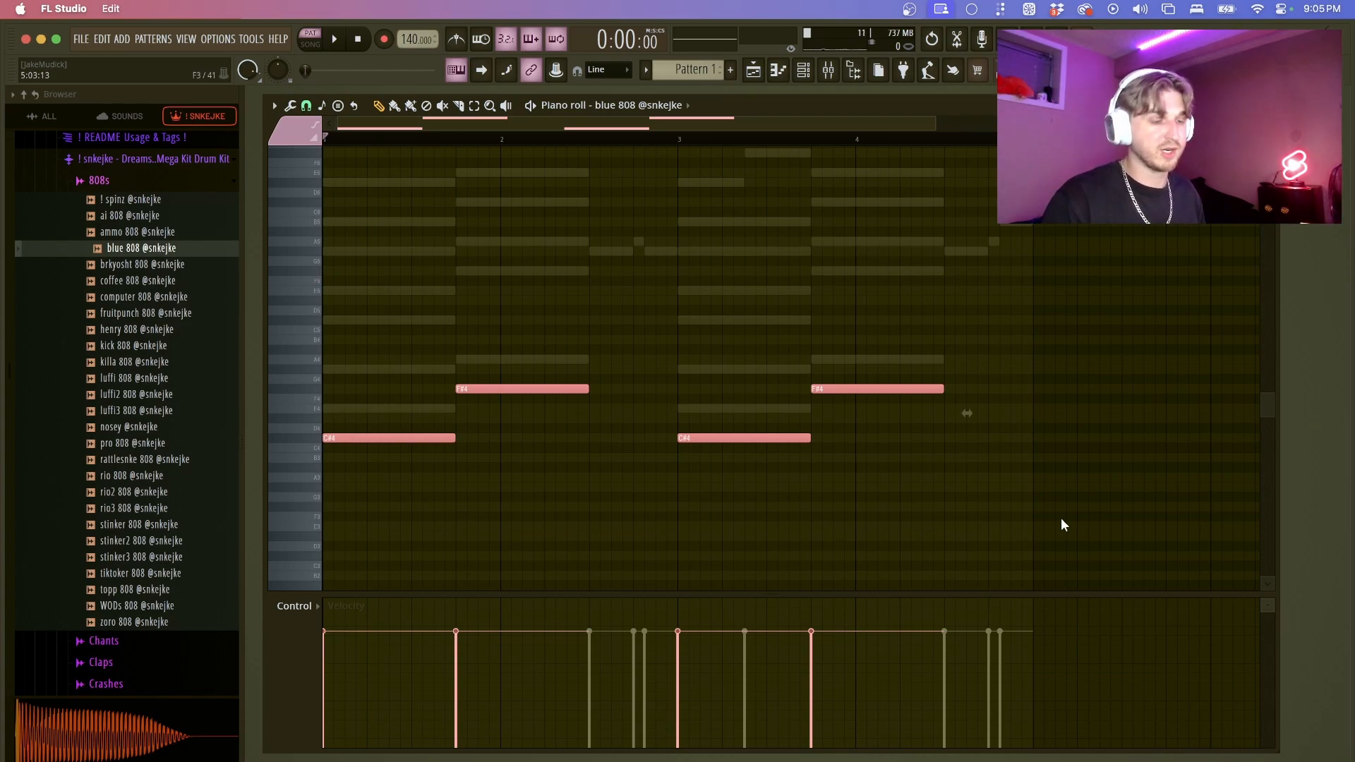
pyautogui.scroll(1, 502, 517)
pyautogui.moveTo(331, 359); pyautogui.dragTo(997, 539)
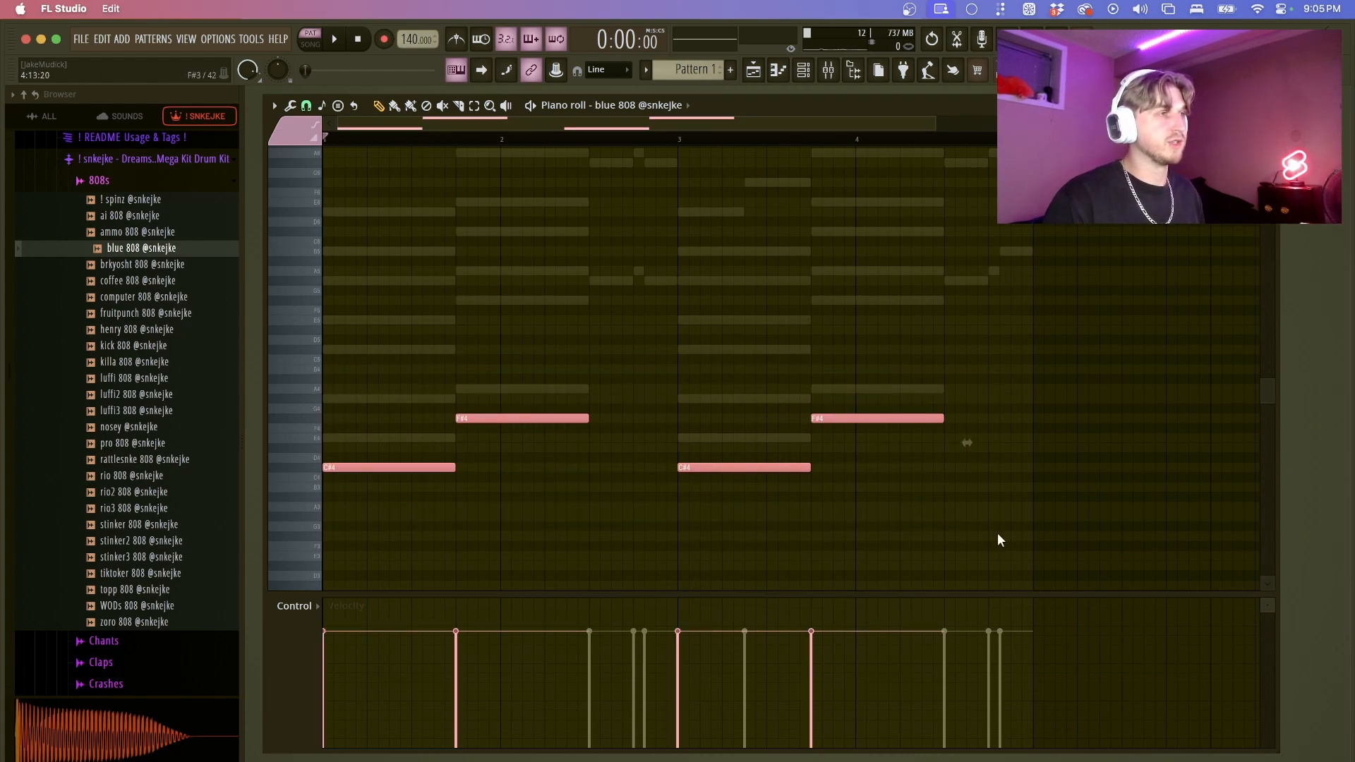
pyautogui.hotkey('ctrl', 'Up')
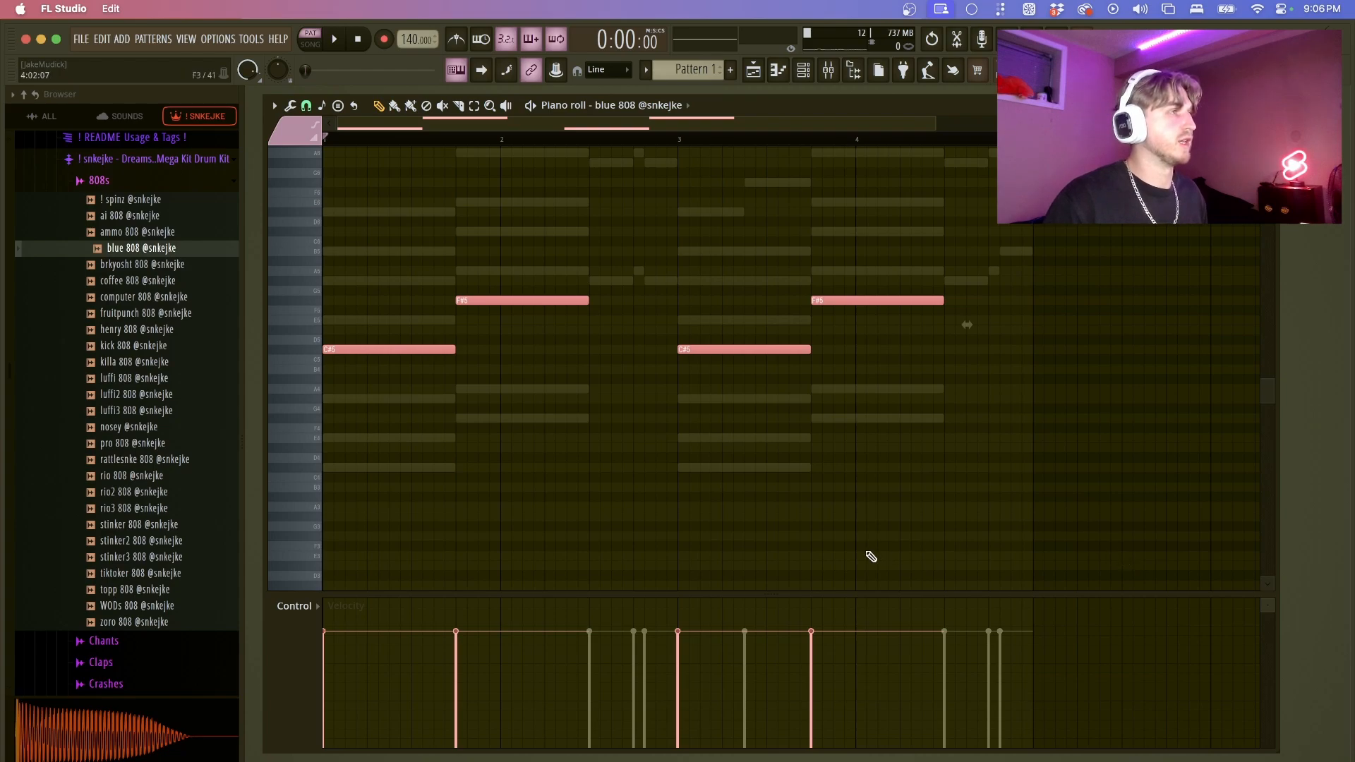
pyautogui.scroll(2, 871, 557)
# - Play the pattern with the 808 and raise the velocity of all 808 notes to maximum
pyautogui.press('space')
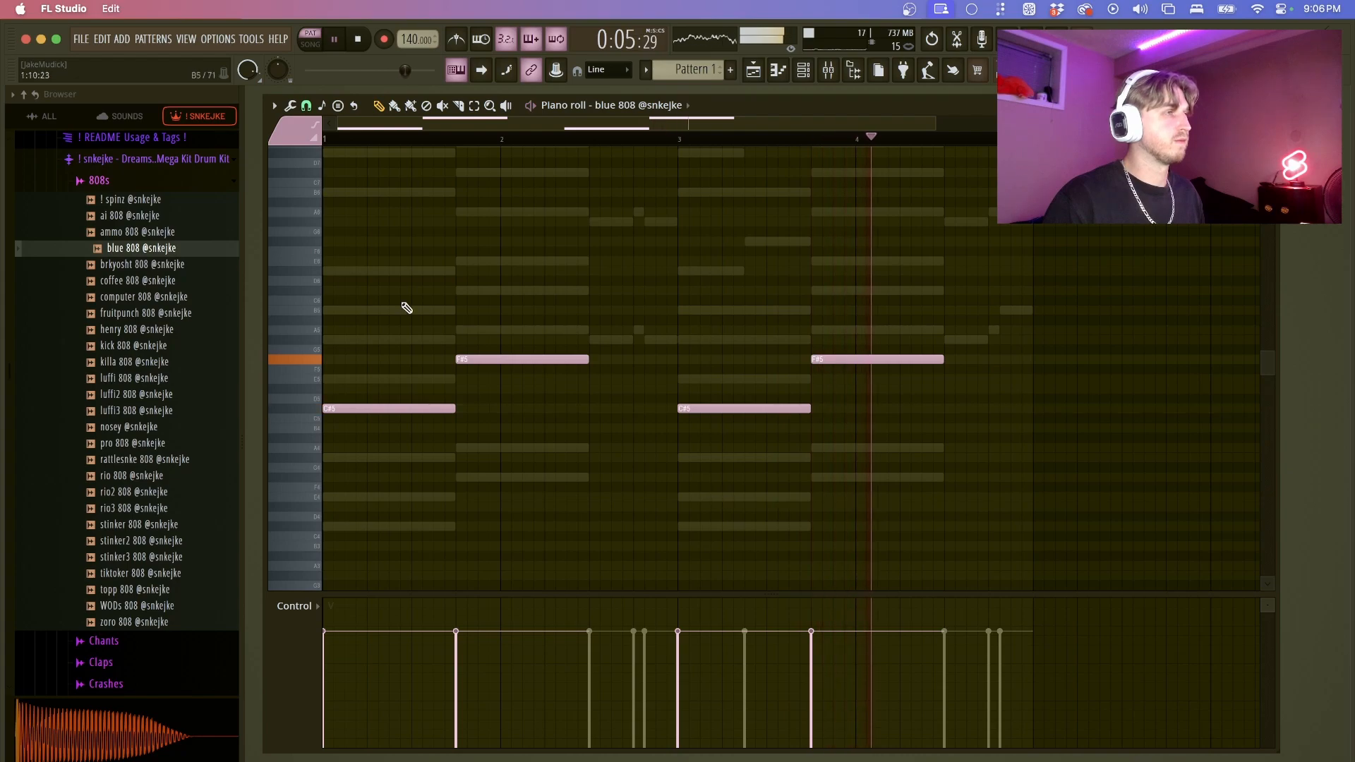
pyautogui.press('space')
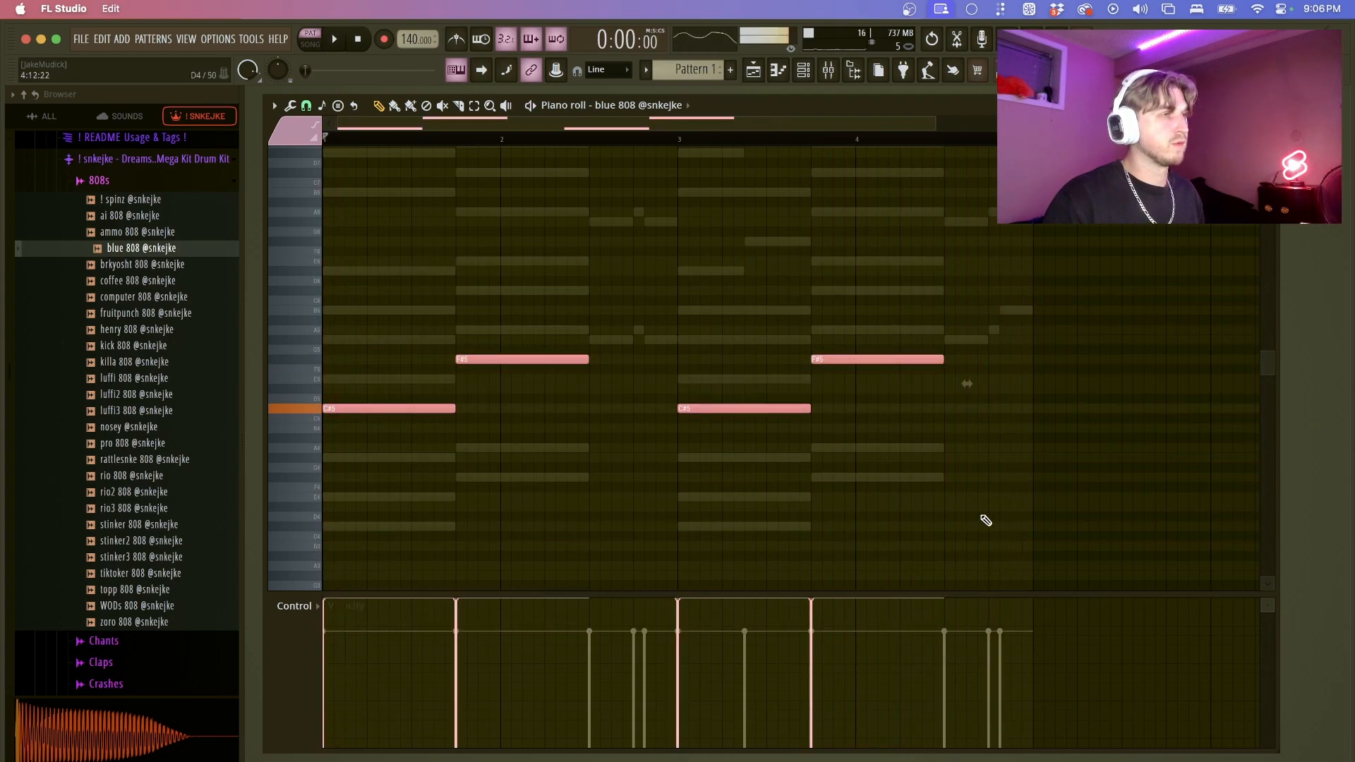
pyautogui.moveTo(333, 308); pyautogui.dragTo(1188, 478)
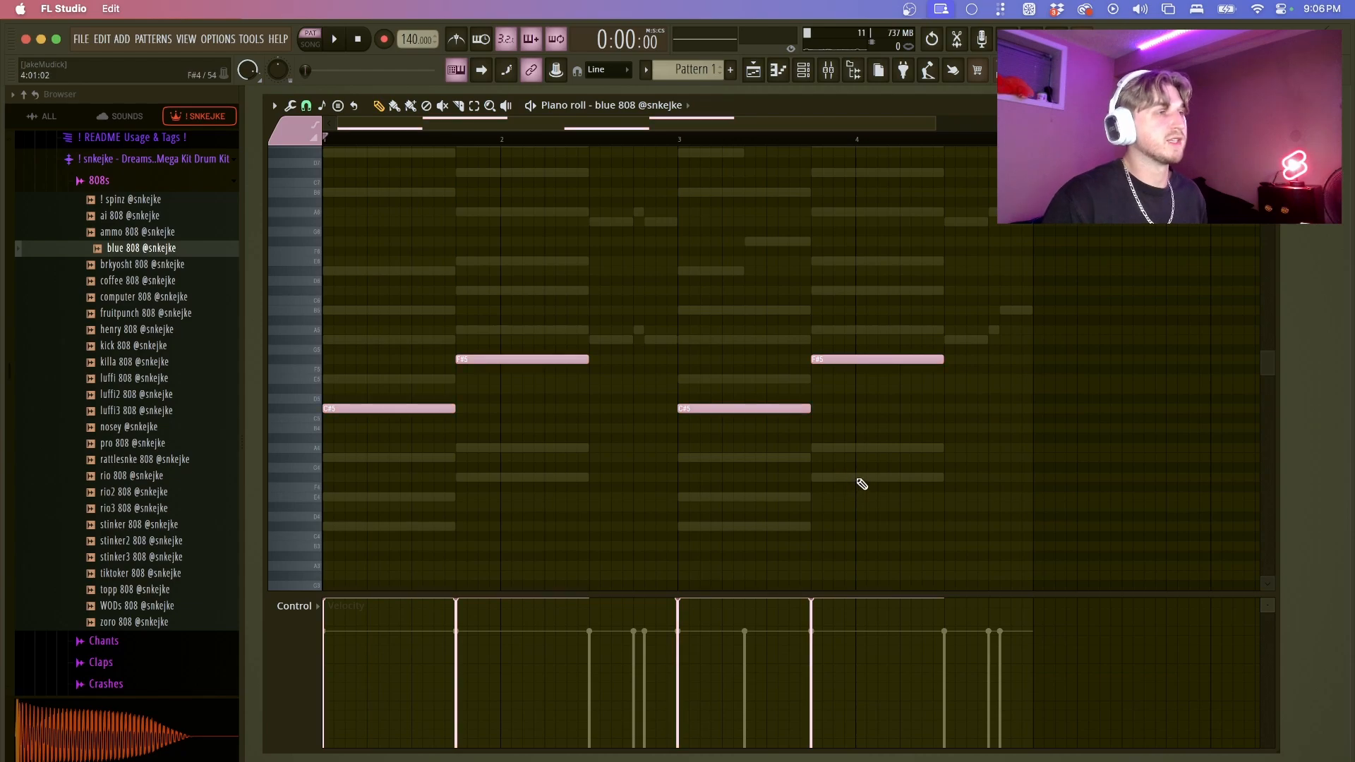
# - Audition other 808 samples, replace the blue 808 with luffi3 808, play the pattern and bring up the channel rack
pyautogui.click(146, 266)
pyautogui.click(146, 281)
pyautogui.click(150, 297)
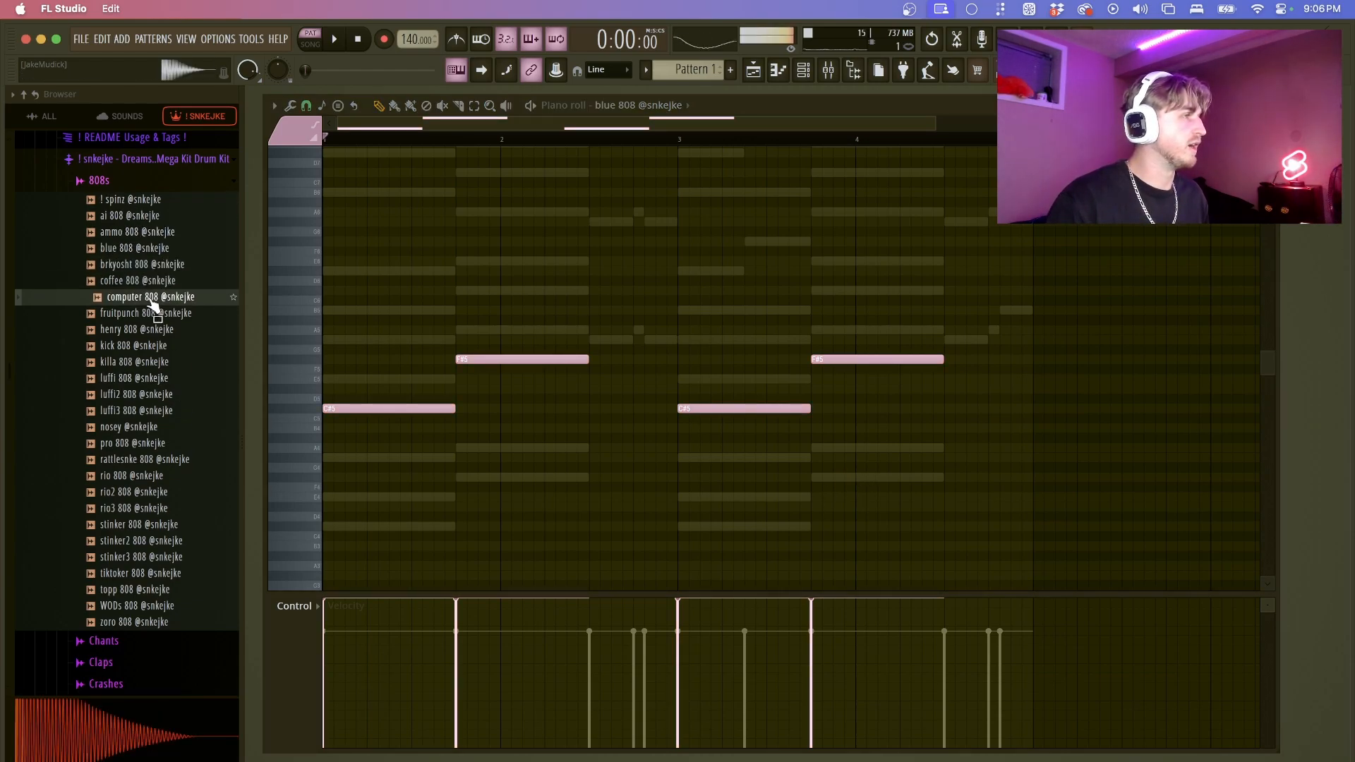
pyautogui.click(143, 282)
pyautogui.rightClick(143, 283)
pyautogui.click(184, 289)
pyautogui.press('space')
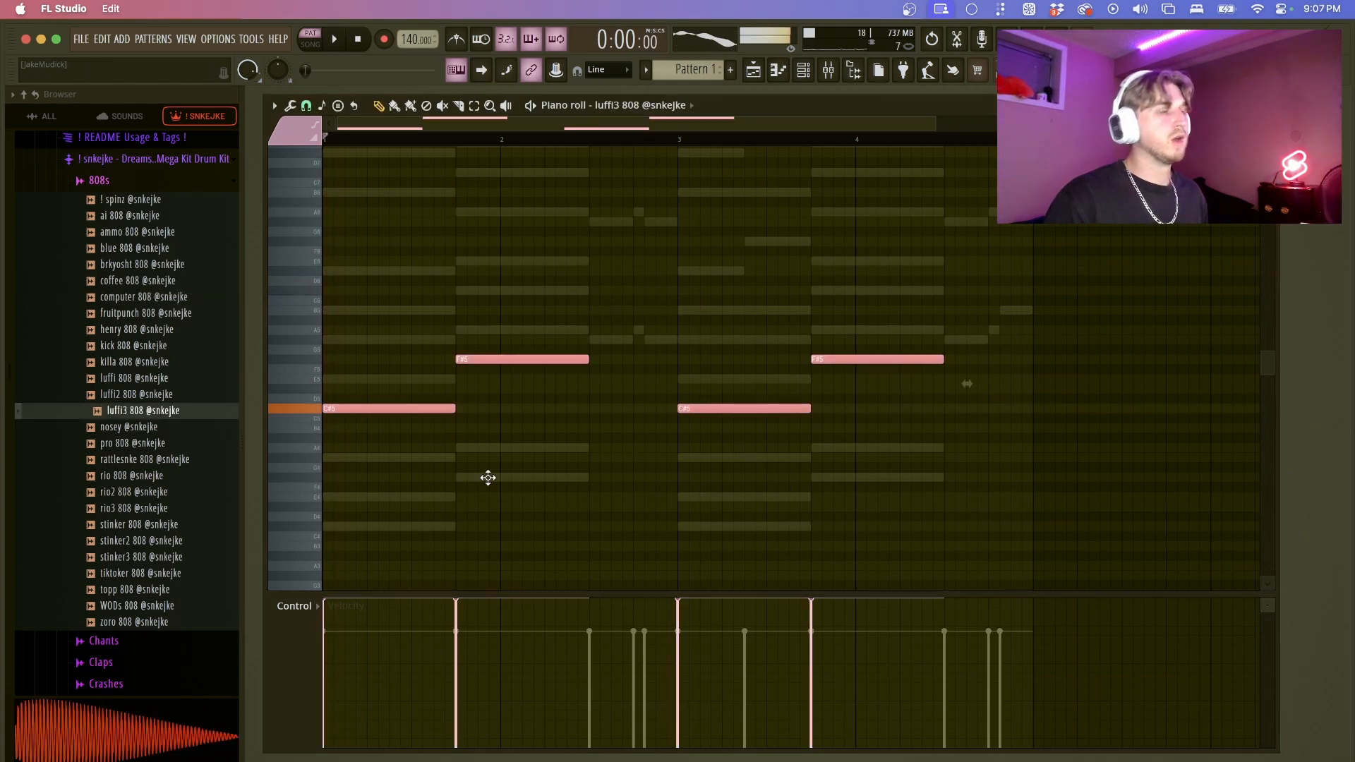
pyautogui.click(807, 82)
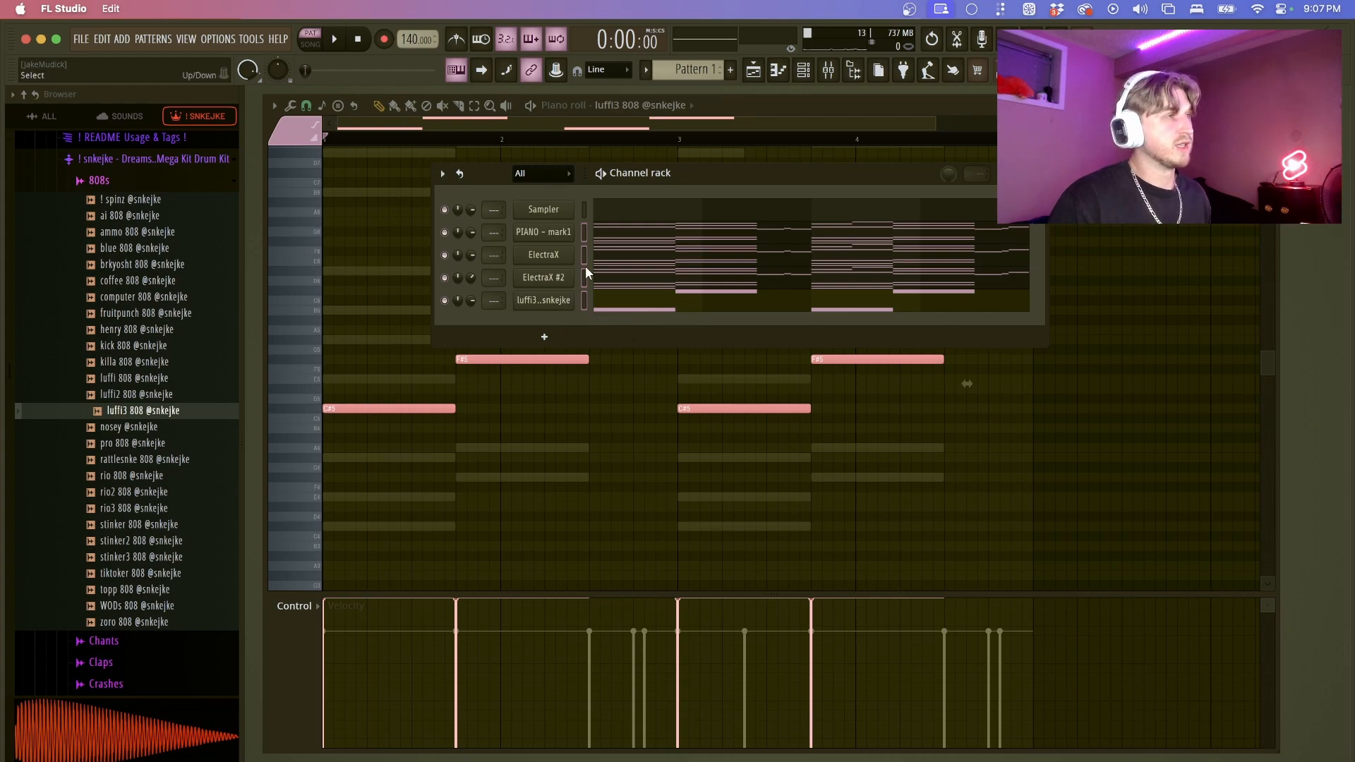
# - Transpose the selected channels by -1 semitone and play the pattern
pyautogui.click(443, 173)
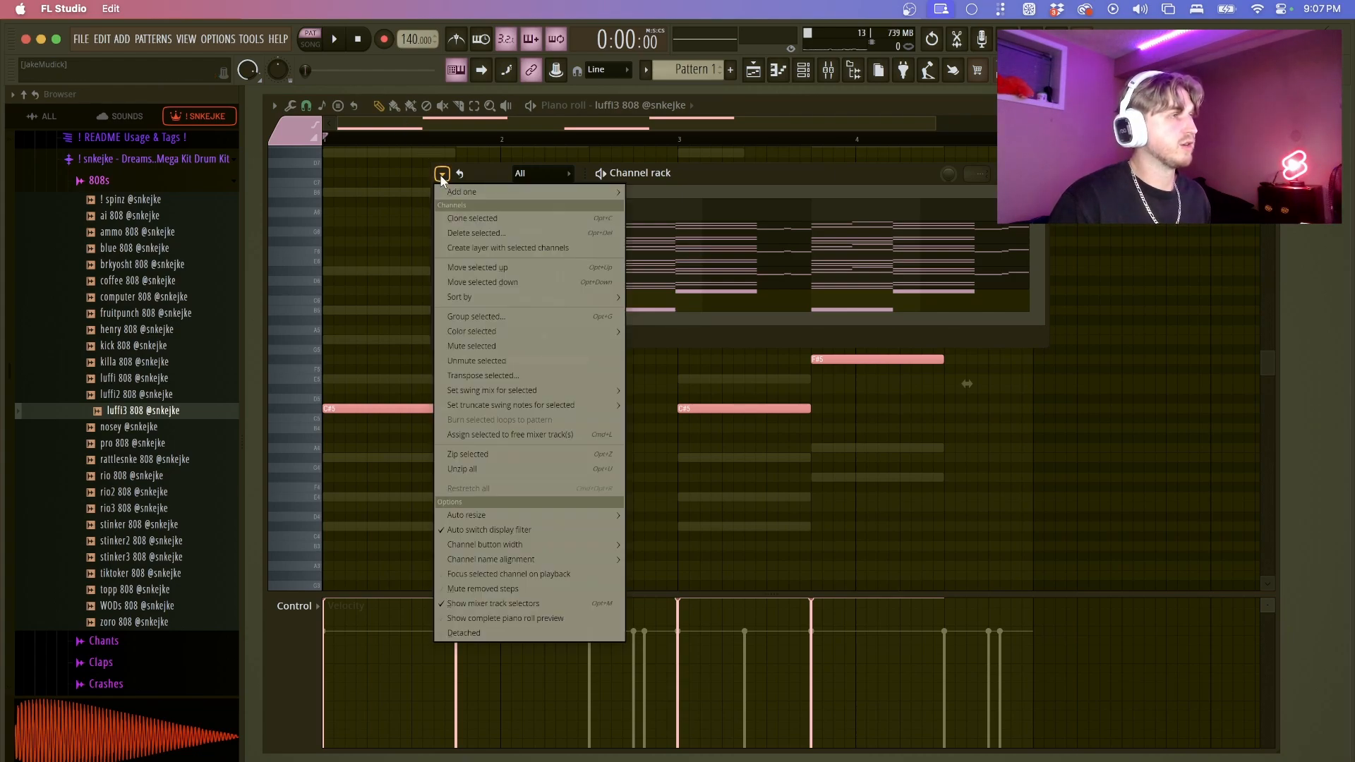
pyautogui.click(503, 379)
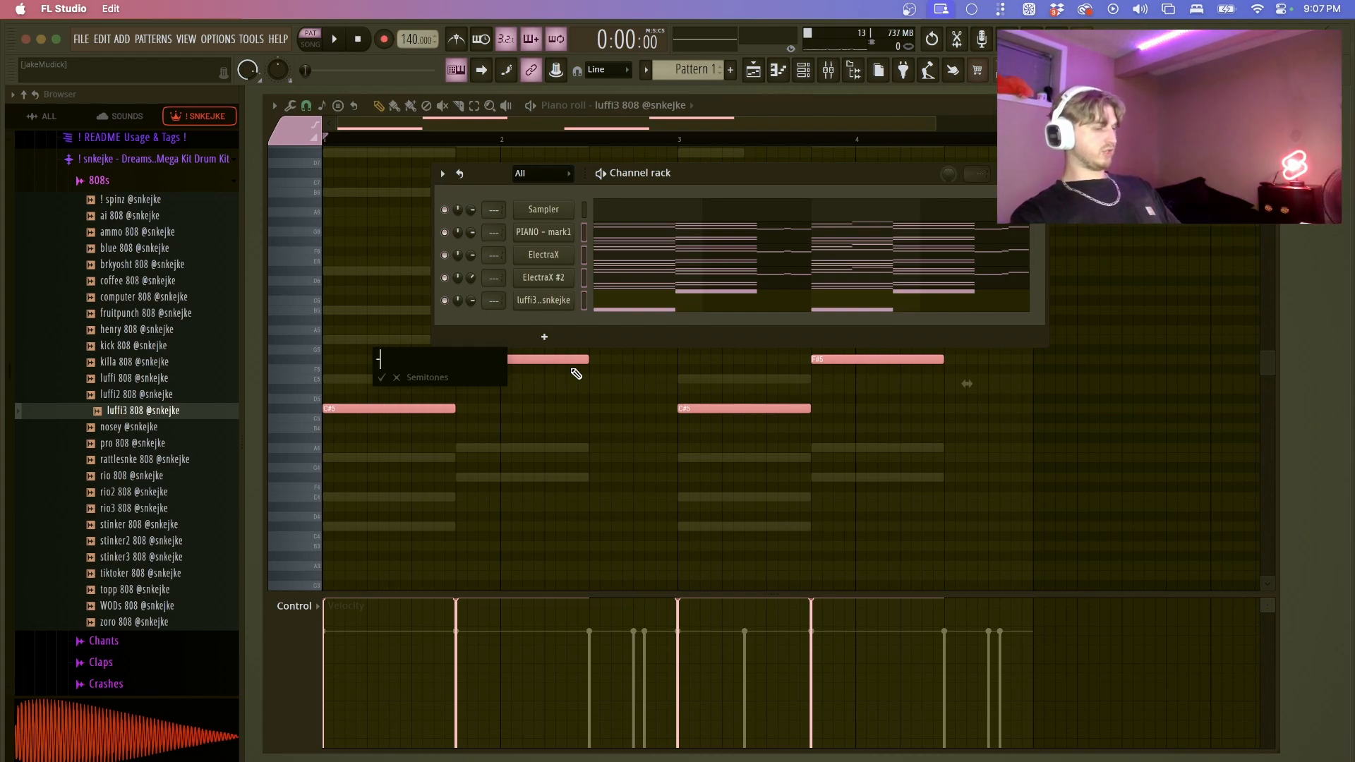
pyautogui.write('-1')
pyautogui.press('Return')
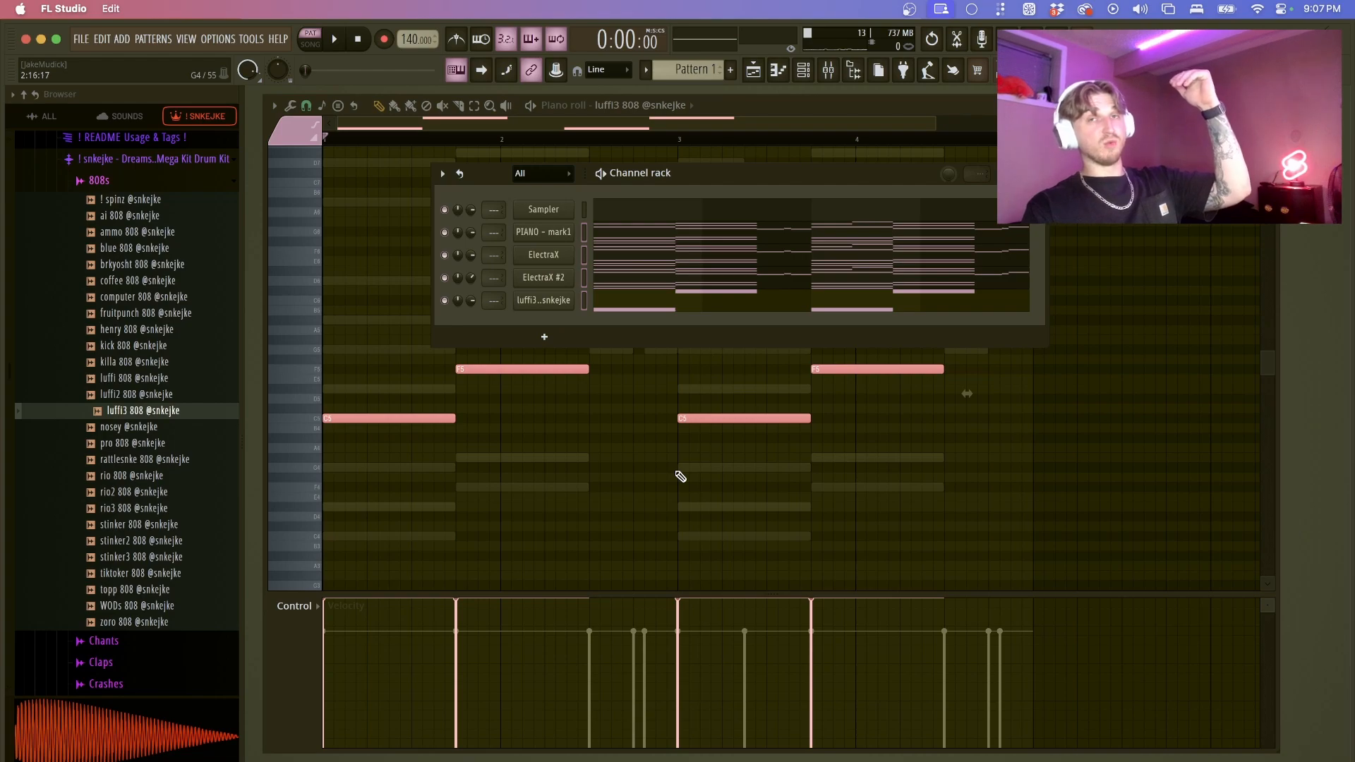
pyautogui.press('space')
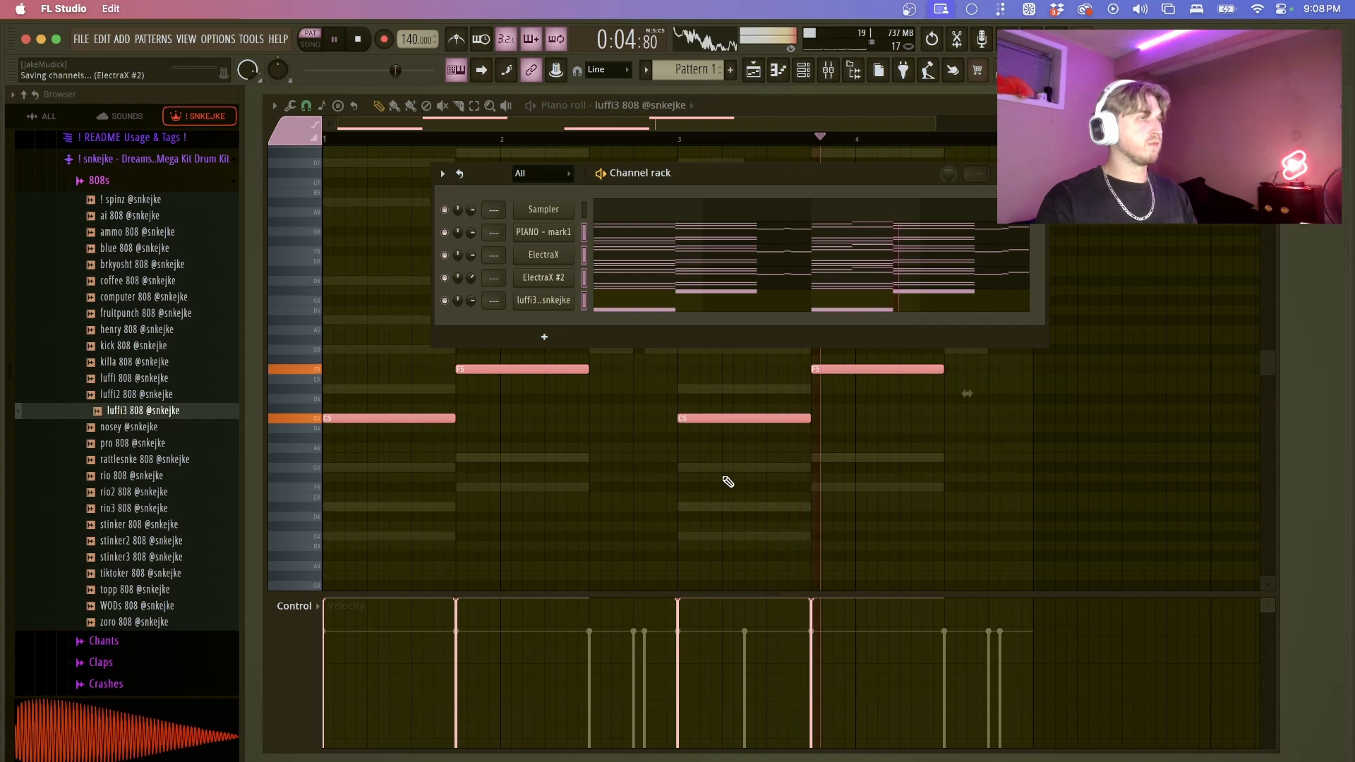
pyautogui.press('space')
# - Transpose the selected channels down one more semitone, play the pattern and close the piano roll
pyautogui.press('F6')
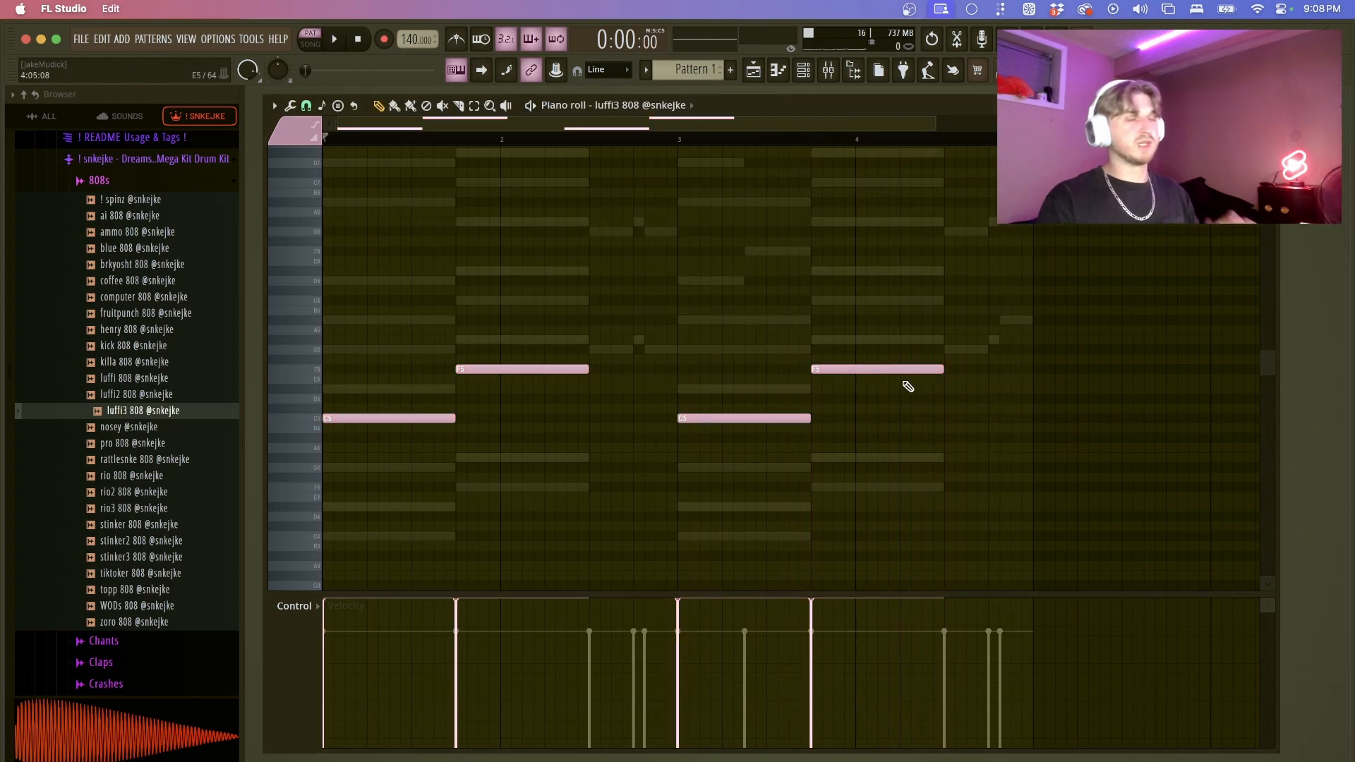
pyautogui.click(803, 69)
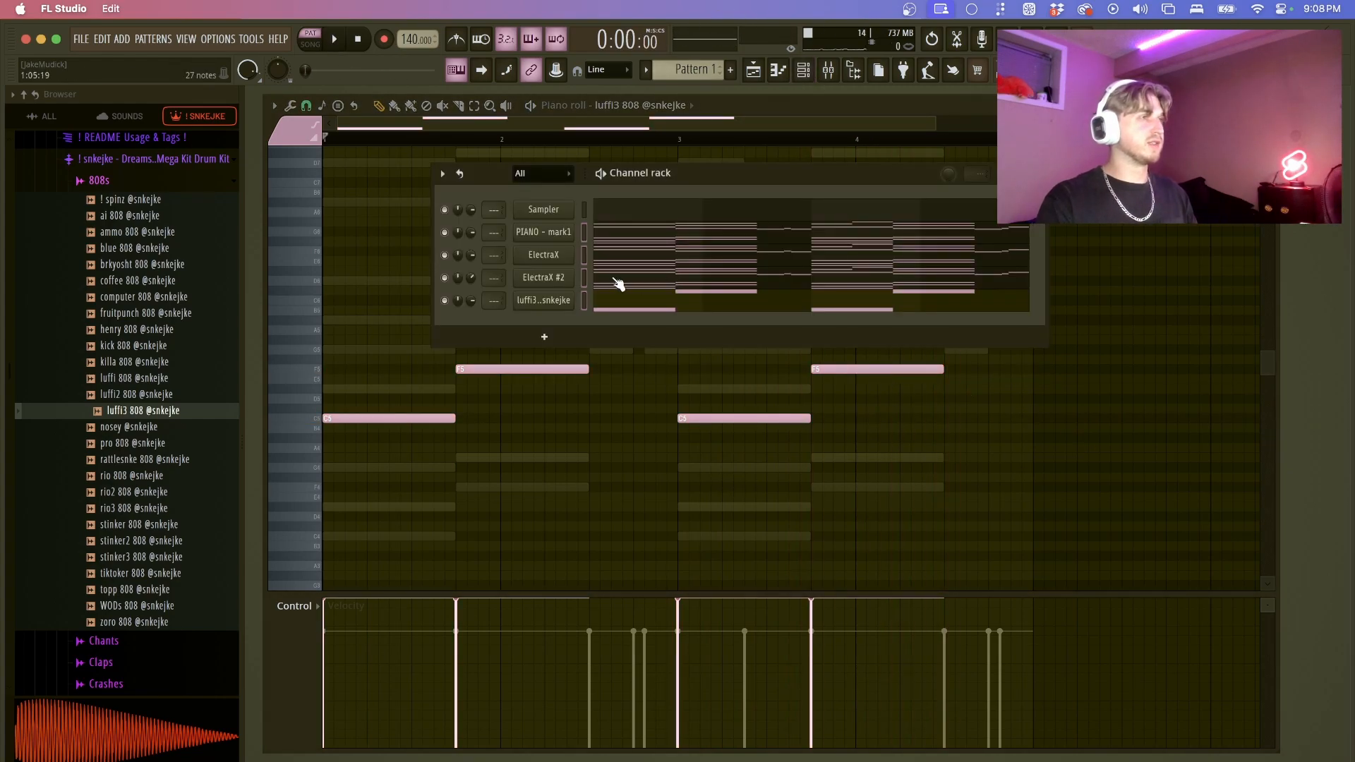
pyautogui.click(443, 174)
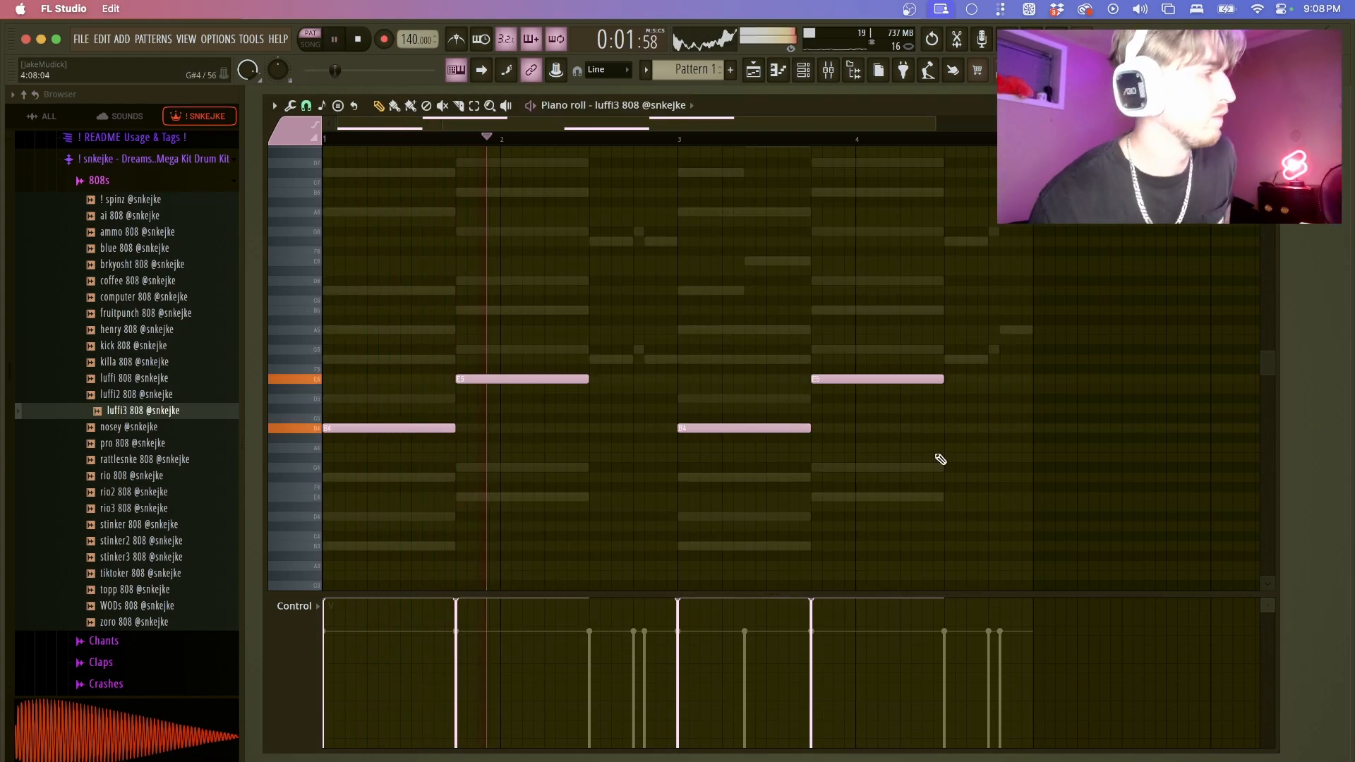
pyautogui.keyDown('ctrl'); pyautogui.scroll(-2, 922, 484); pyautogui.keyUp('ctrl')
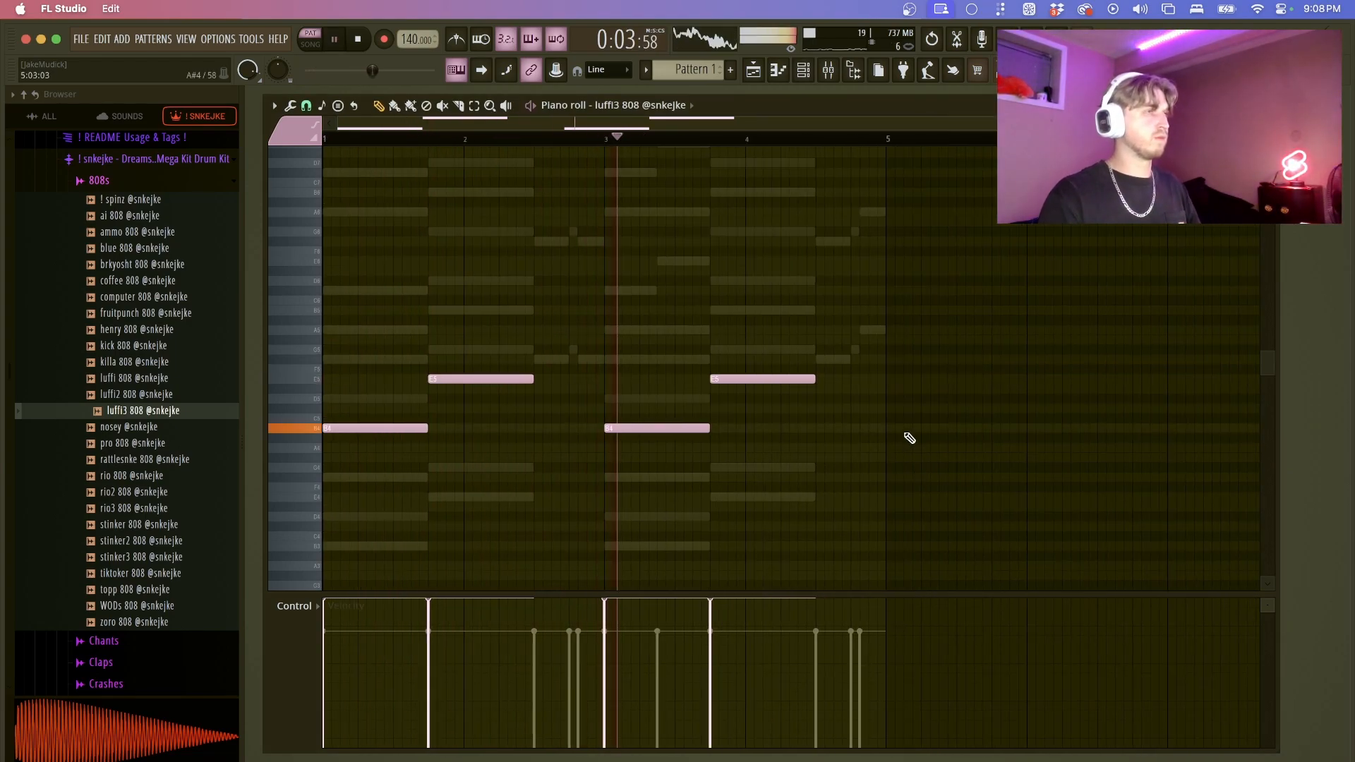
pyautogui.keyDown('ctrl'); pyautogui.scroll(-1, 877, 384); pyautogui.keyUp('ctrl')
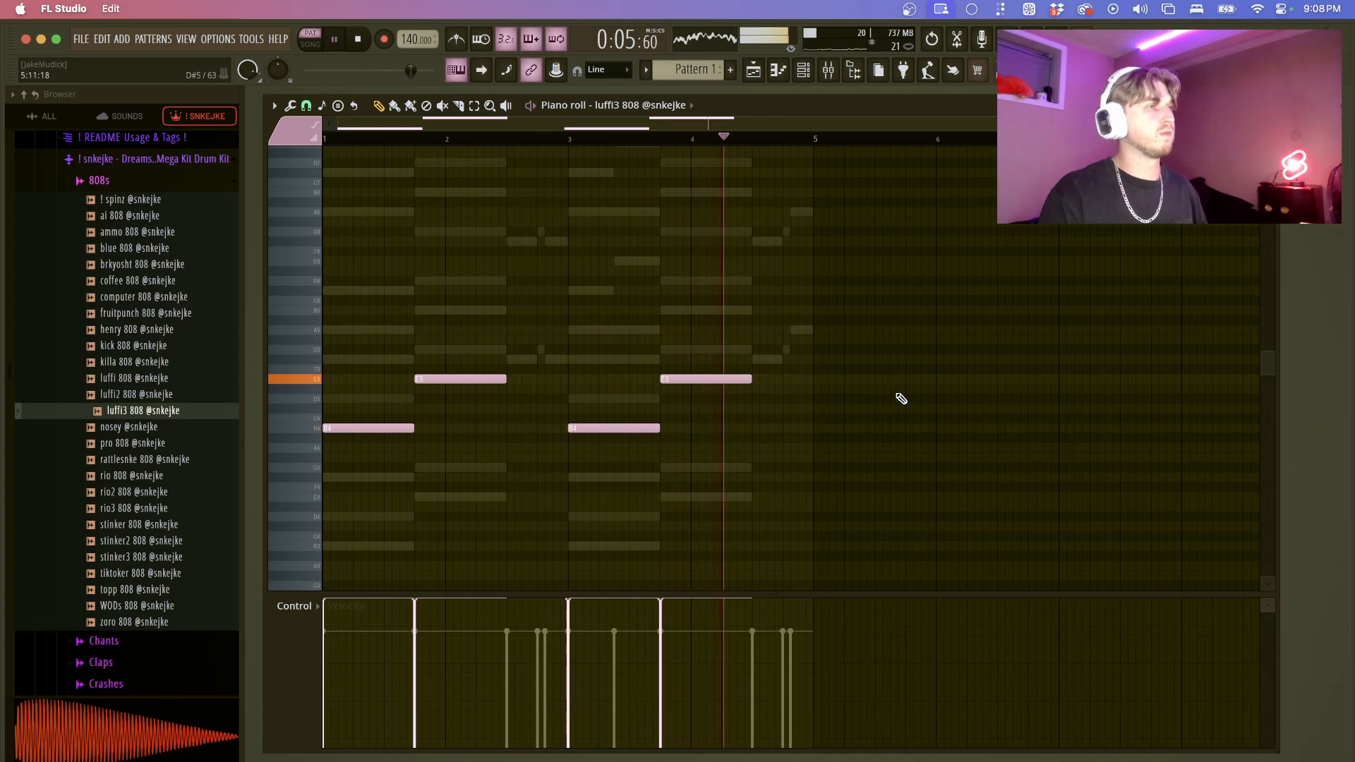
pyautogui.press('space')
pyautogui.press('Escape')
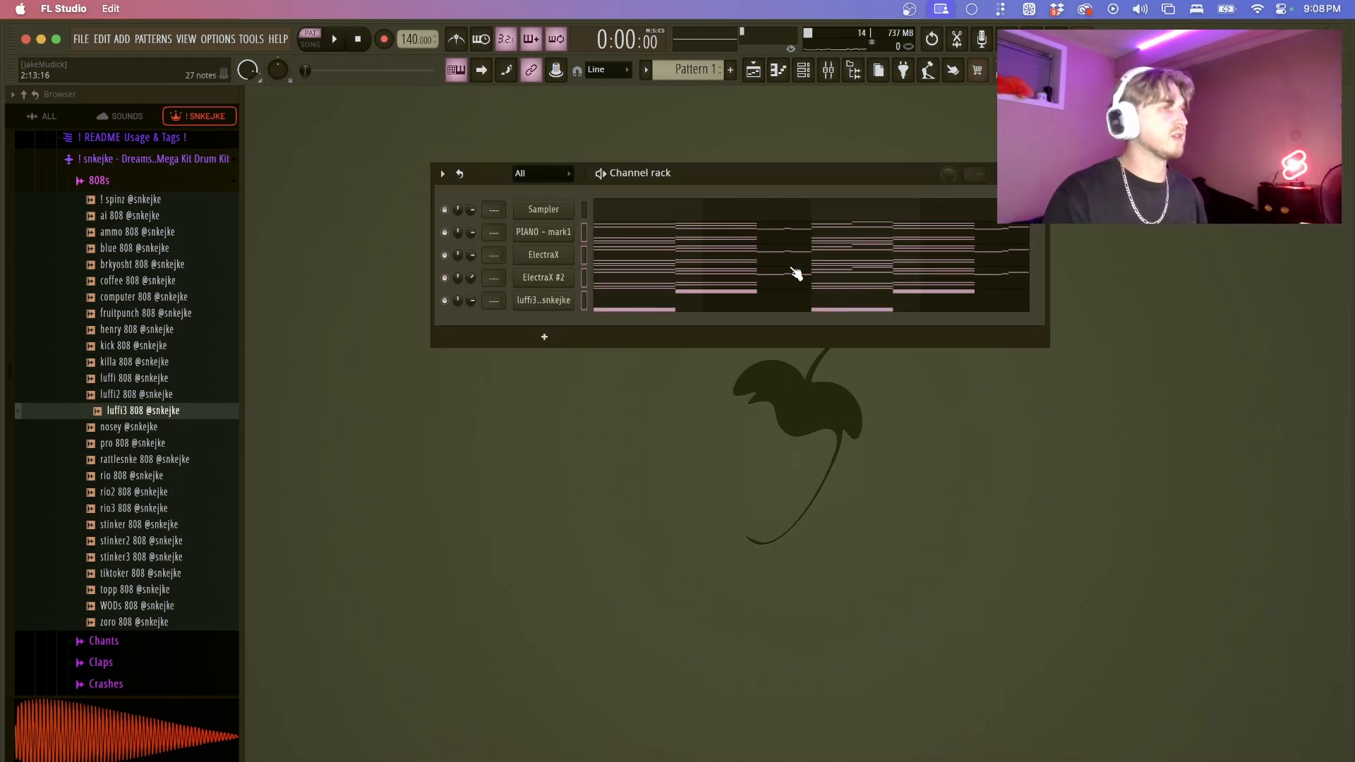
# - Duplicate the four-bar notes of the pattern into bars 5 to 8, extending the progression to eight bars
pyautogui.click(792, 238)
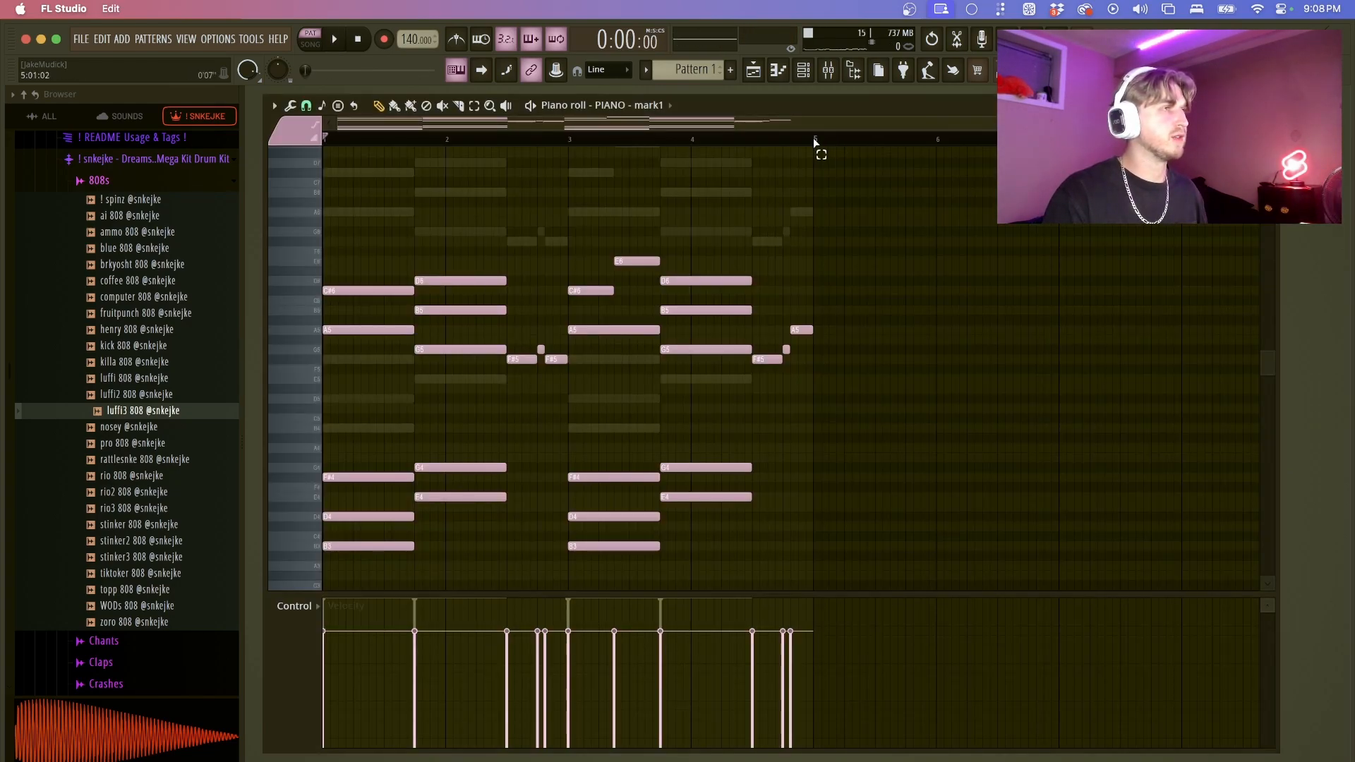
pyautogui.hotkey('ctrl', 'a')
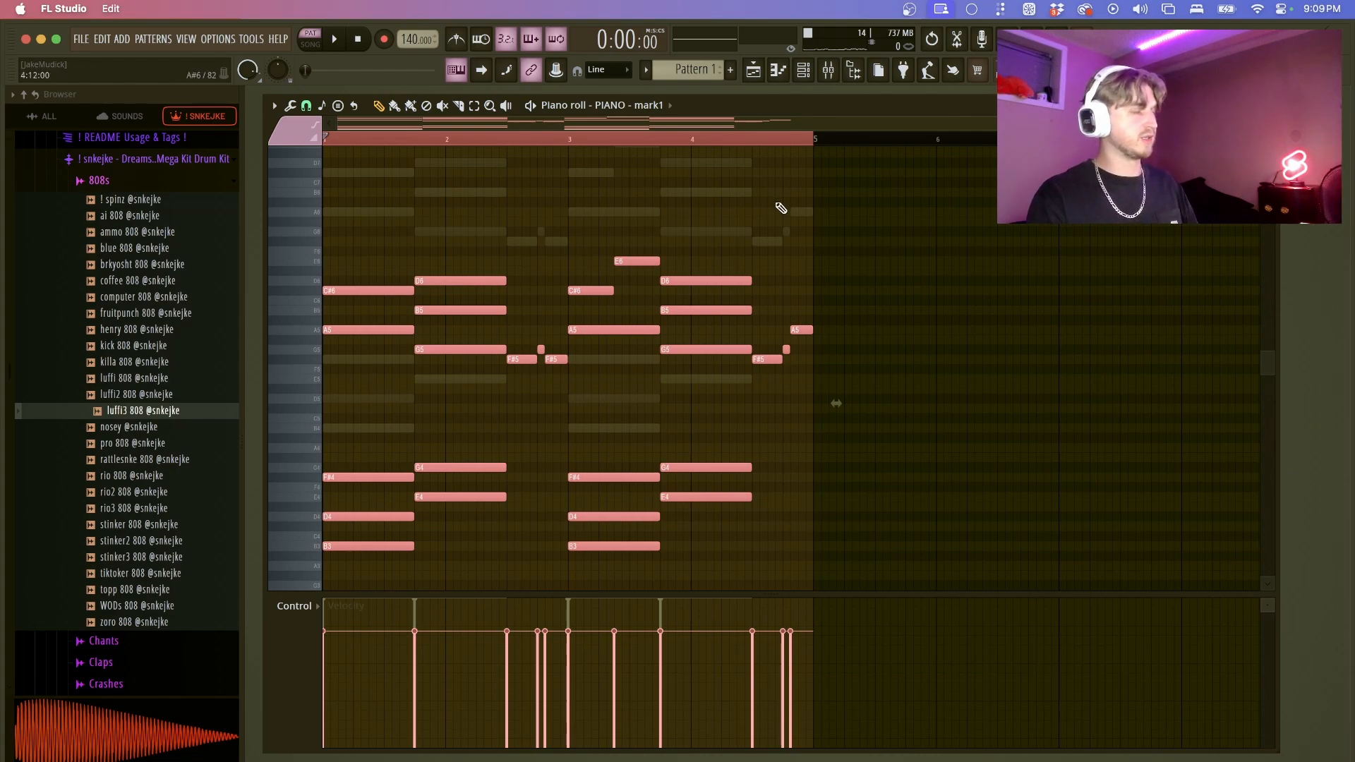
pyautogui.hotkey('ctrl', 'b')
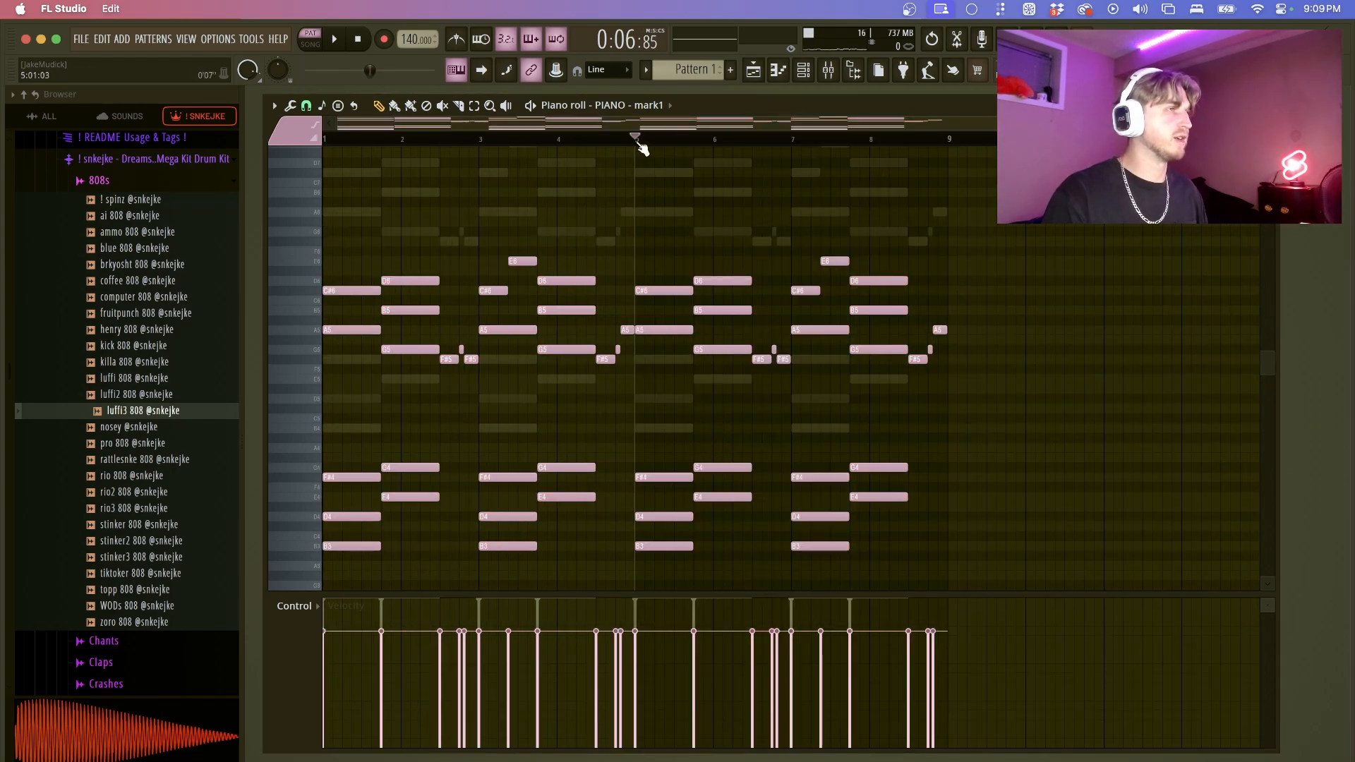
pyautogui.moveTo(640, 147); pyautogui.dragTo(260, 189)
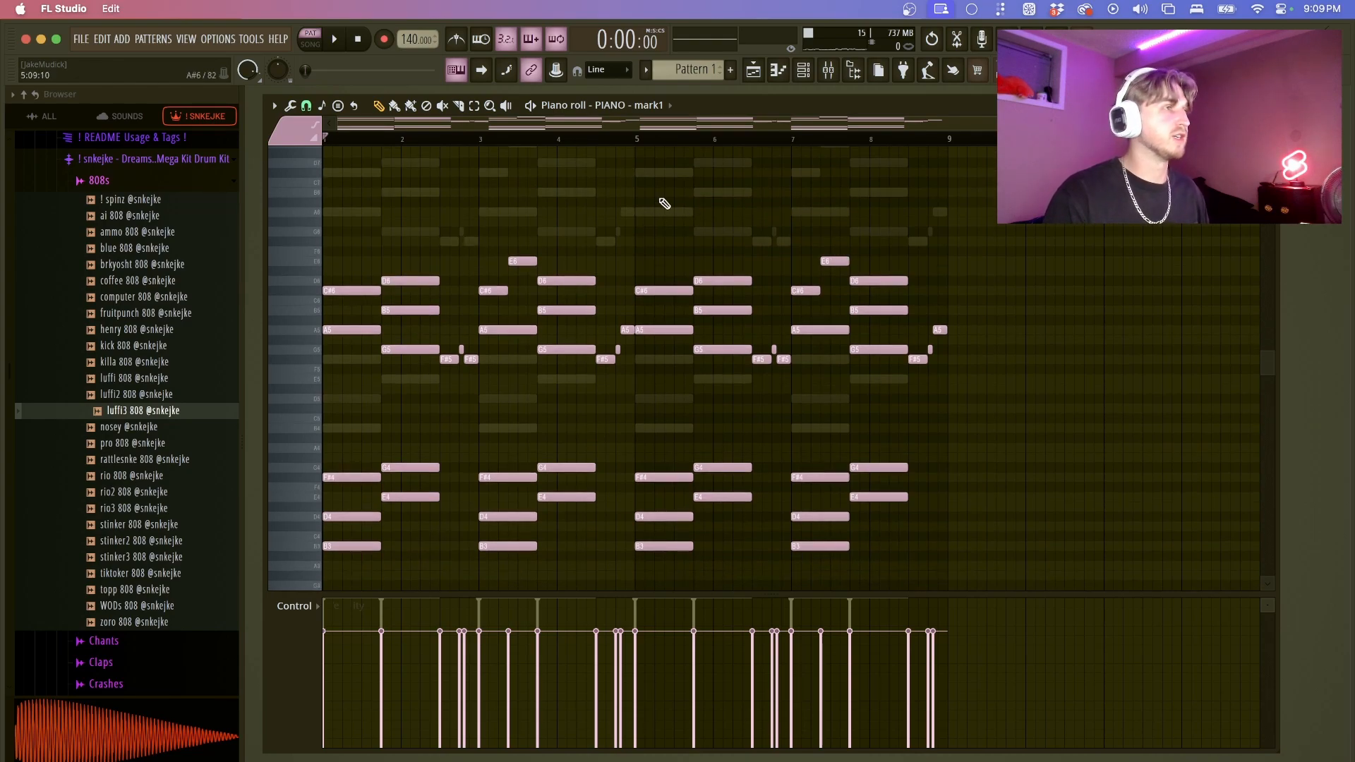
pyautogui.moveTo(628, 146); pyautogui.dragTo(223, 162)
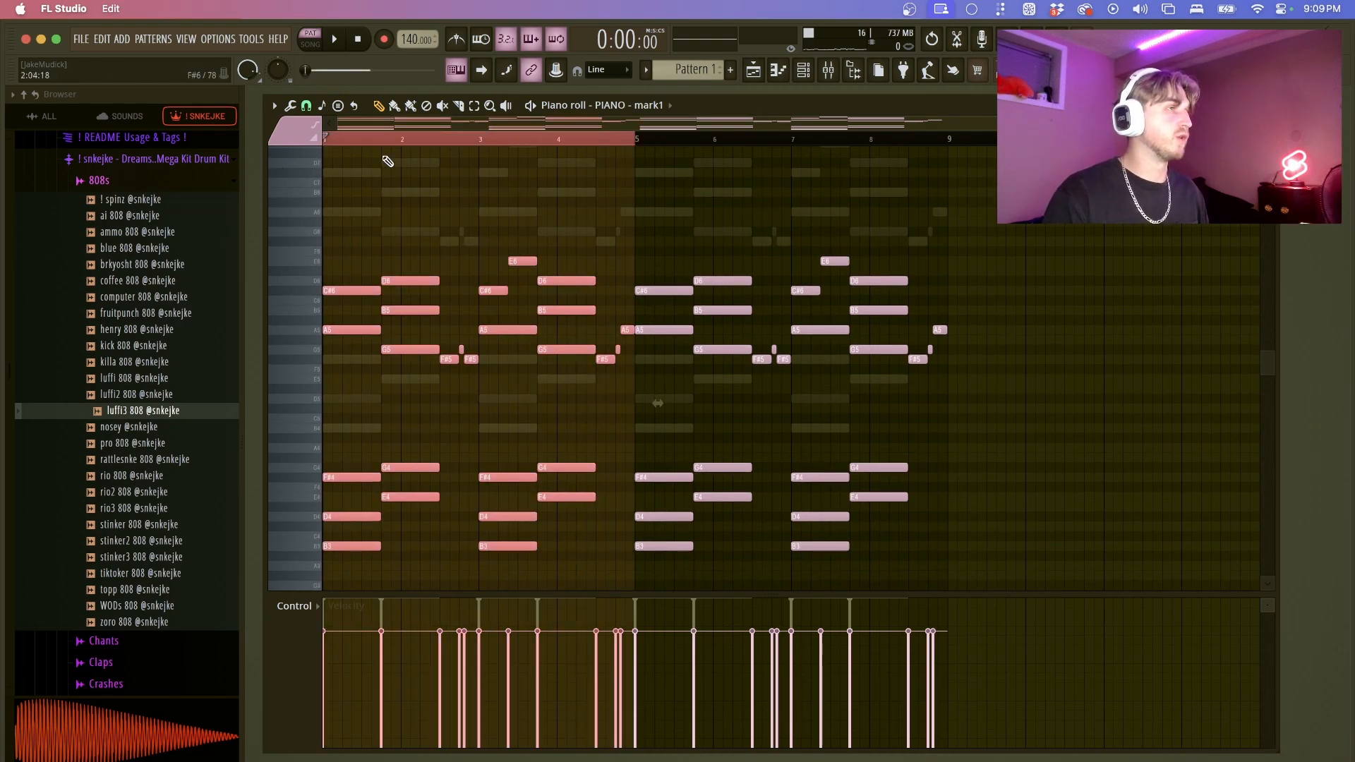
pyautogui.rightClick(658, 144)
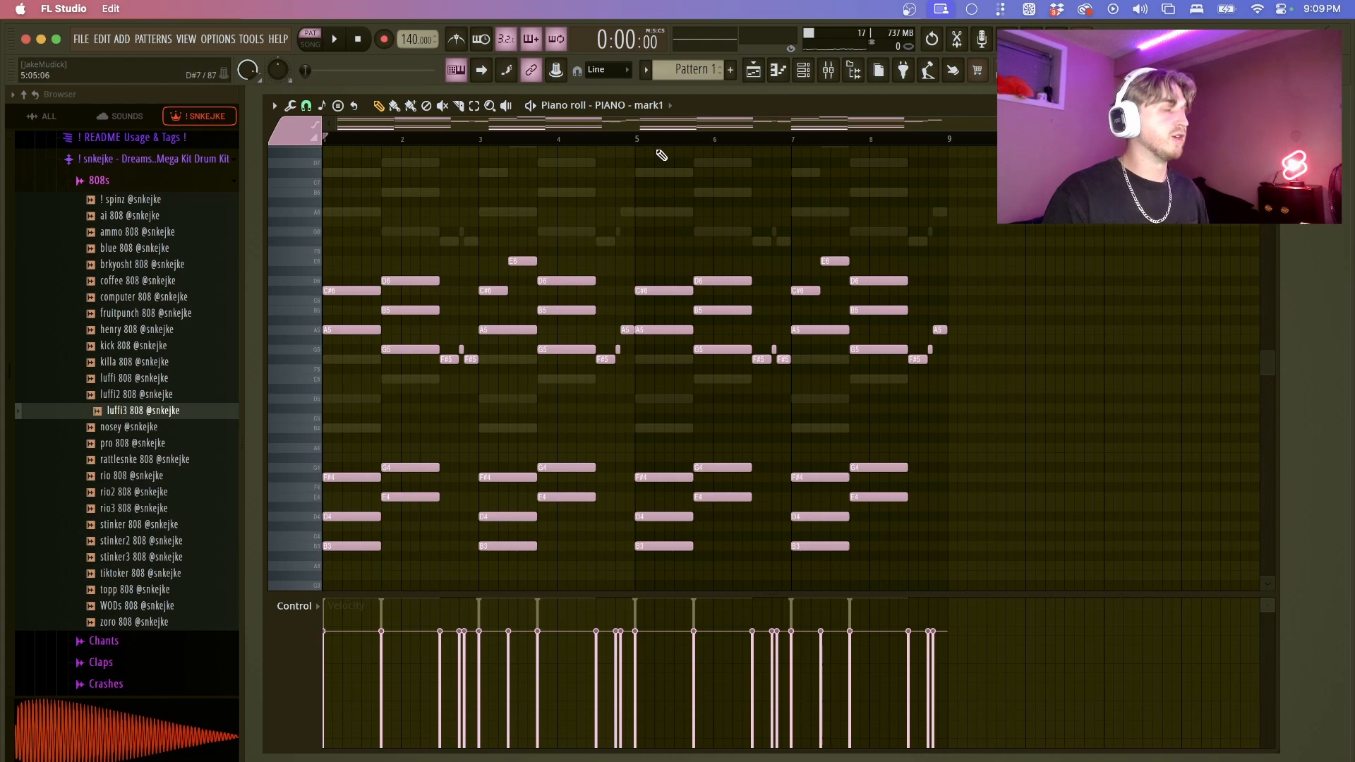
pyautogui.click(698, 205)
pyautogui.click(746, 211)
pyautogui.click(784, 220)
pyautogui.click(852, 230)
pyautogui.click(854, 193)
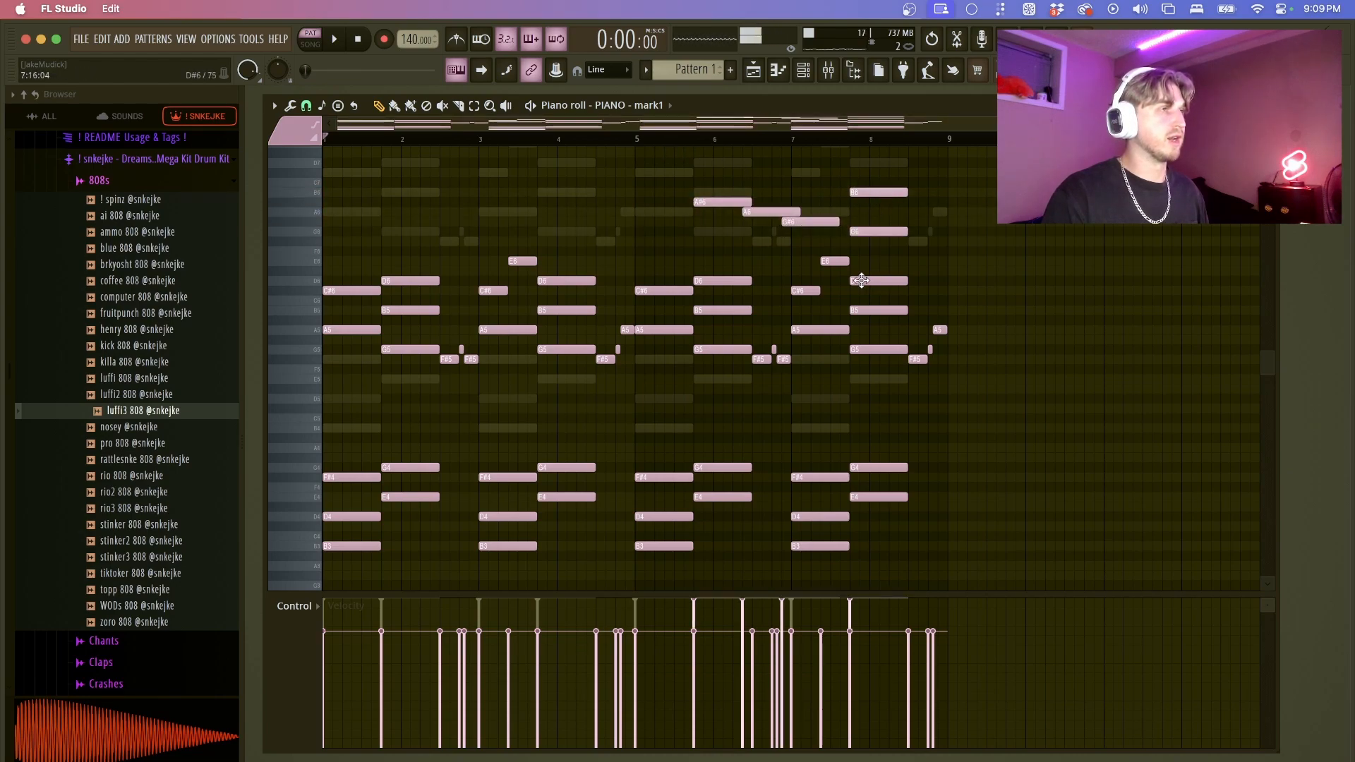
pyautogui.moveTo(653, 159); pyautogui.dragTo(924, 236)
pyautogui.press('super+x')
pyautogui.press('Escape')
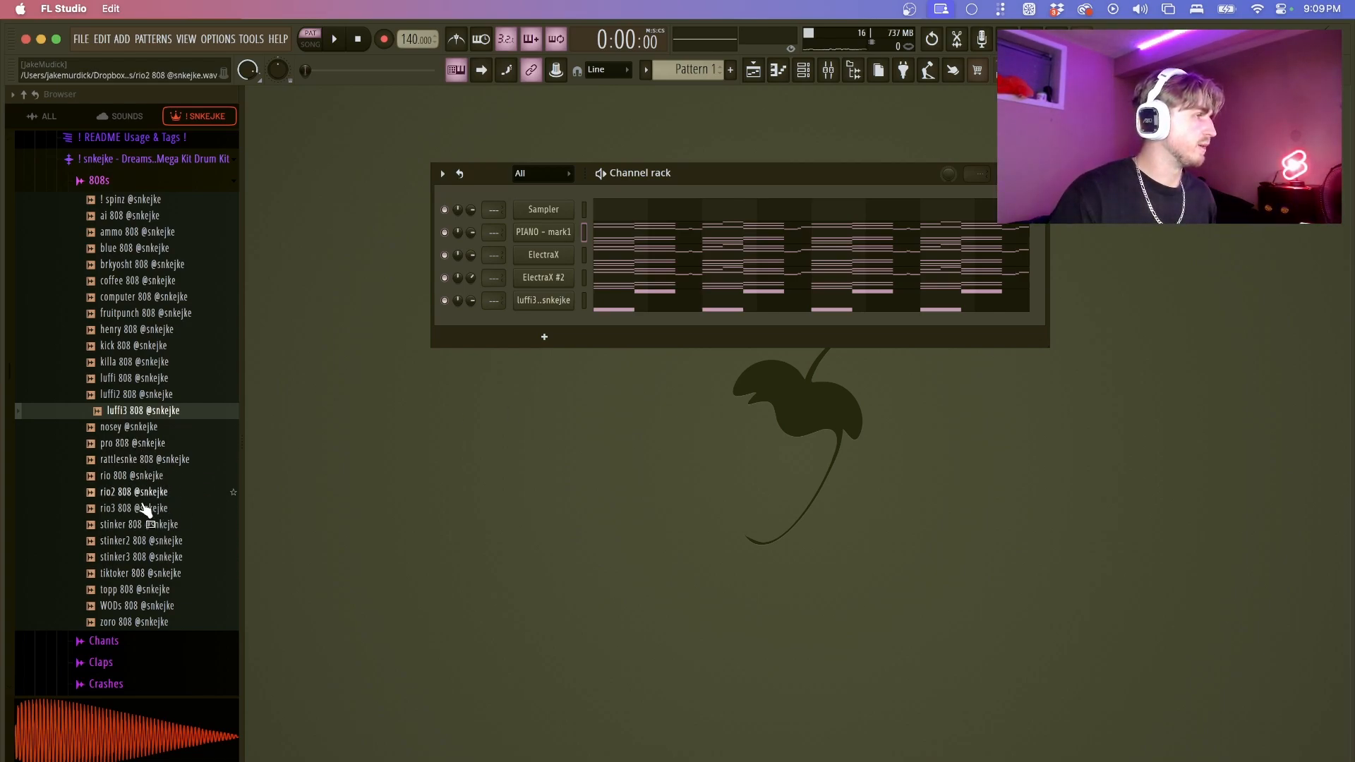
# - Add stinker2 808 as a new channel, place four notes in the gaps between the luffi3 808 notes and play the pattern
pyautogui.click(143, 527)
pyautogui.click(143, 541)
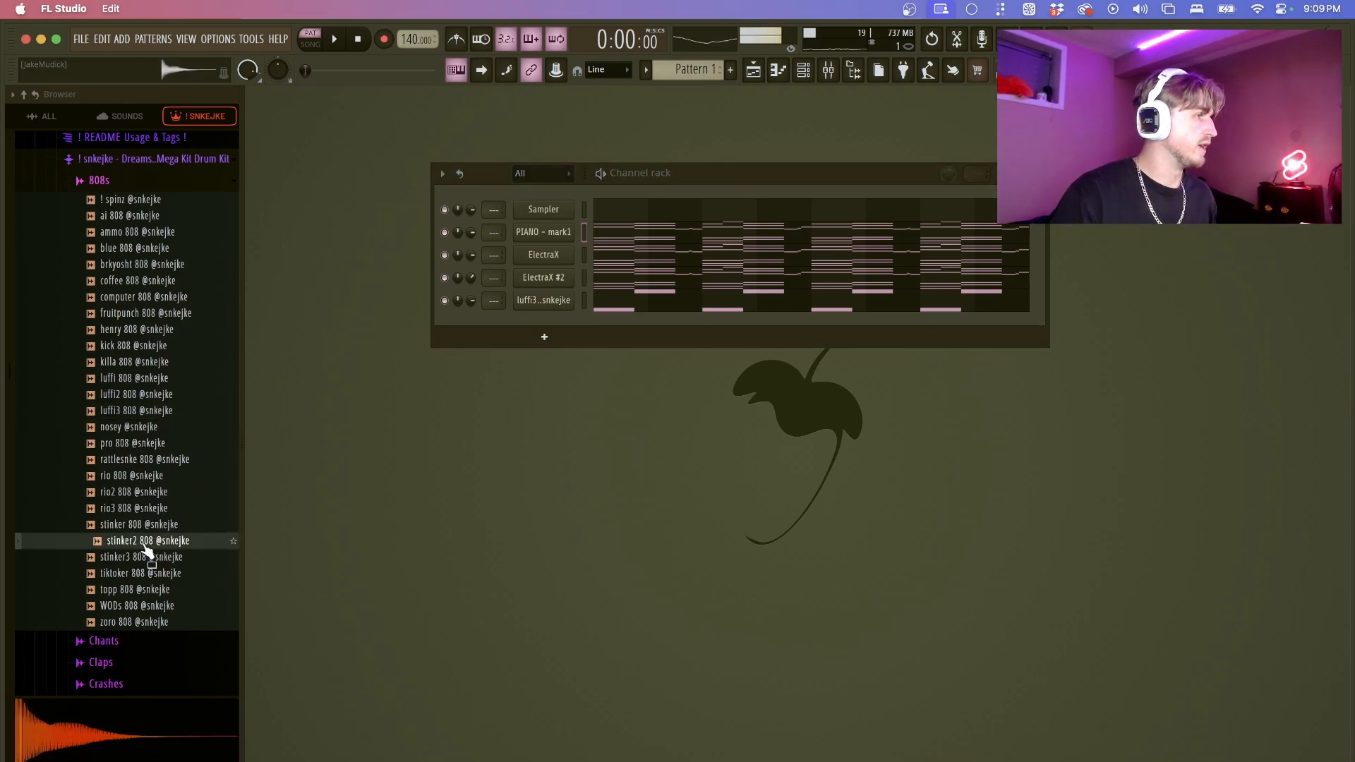
pyautogui.moveTo(143, 543); pyautogui.dragTo(533, 319)
pyautogui.rightClick(568, 323)
pyautogui.click(603, 323)
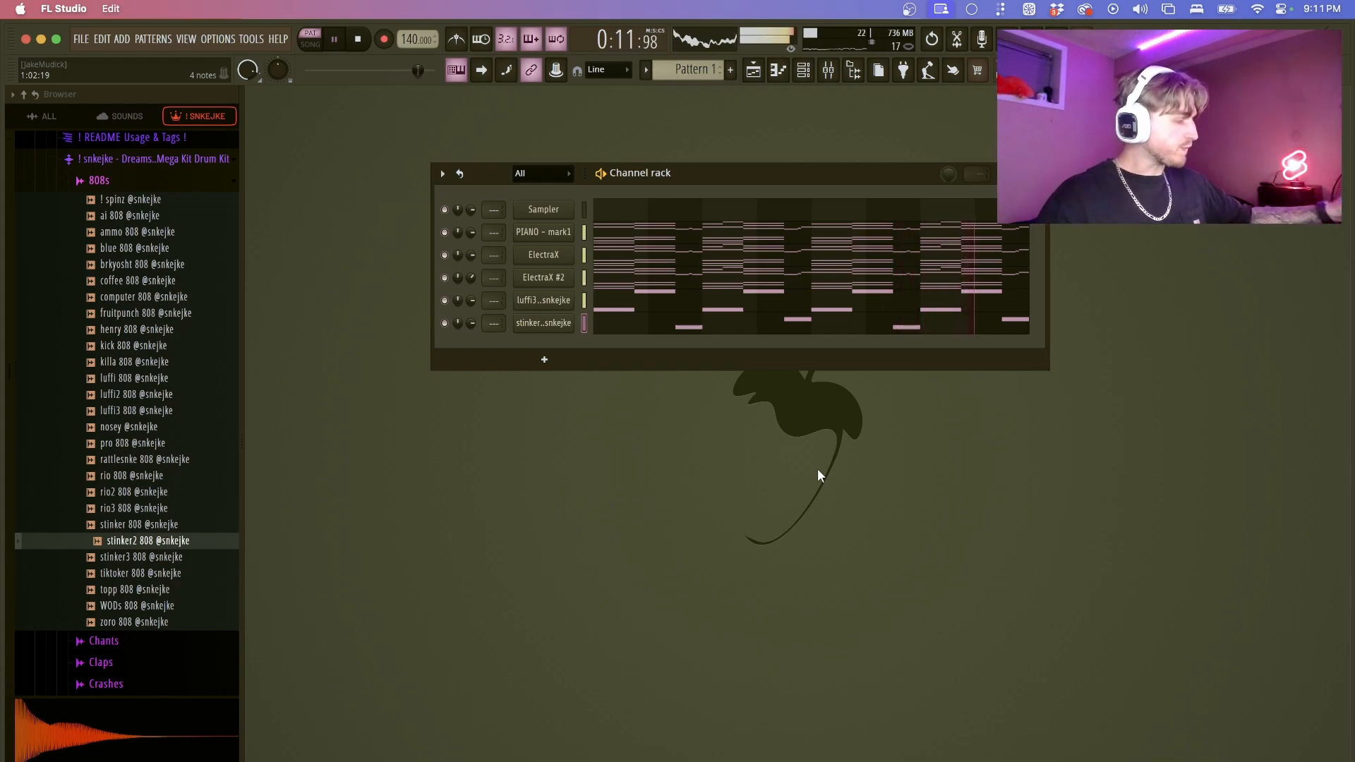
pyautogui.press('space')
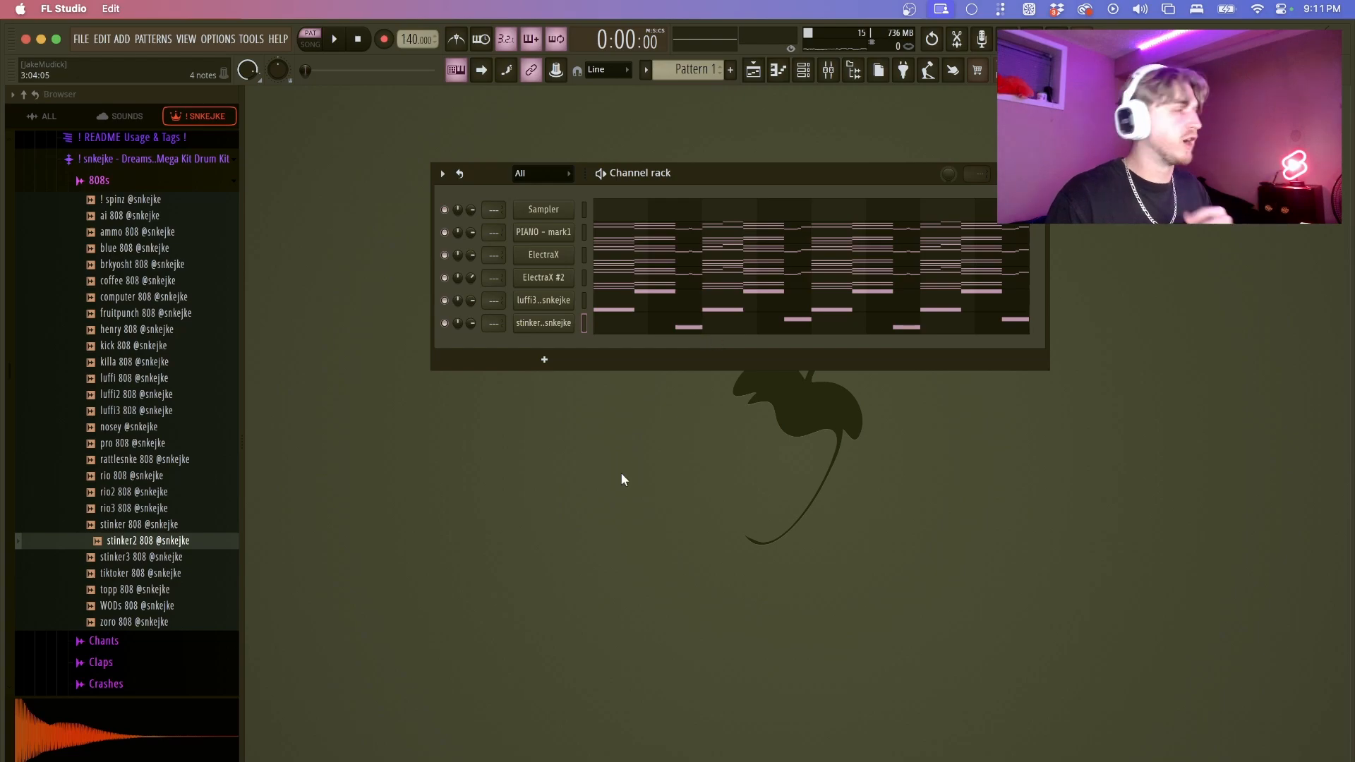
# - Add megarack KICK from the Kicks folder as a new channel and paste the 808 root notes into its piano roll
pyautogui.scroll(2, 151, 460)
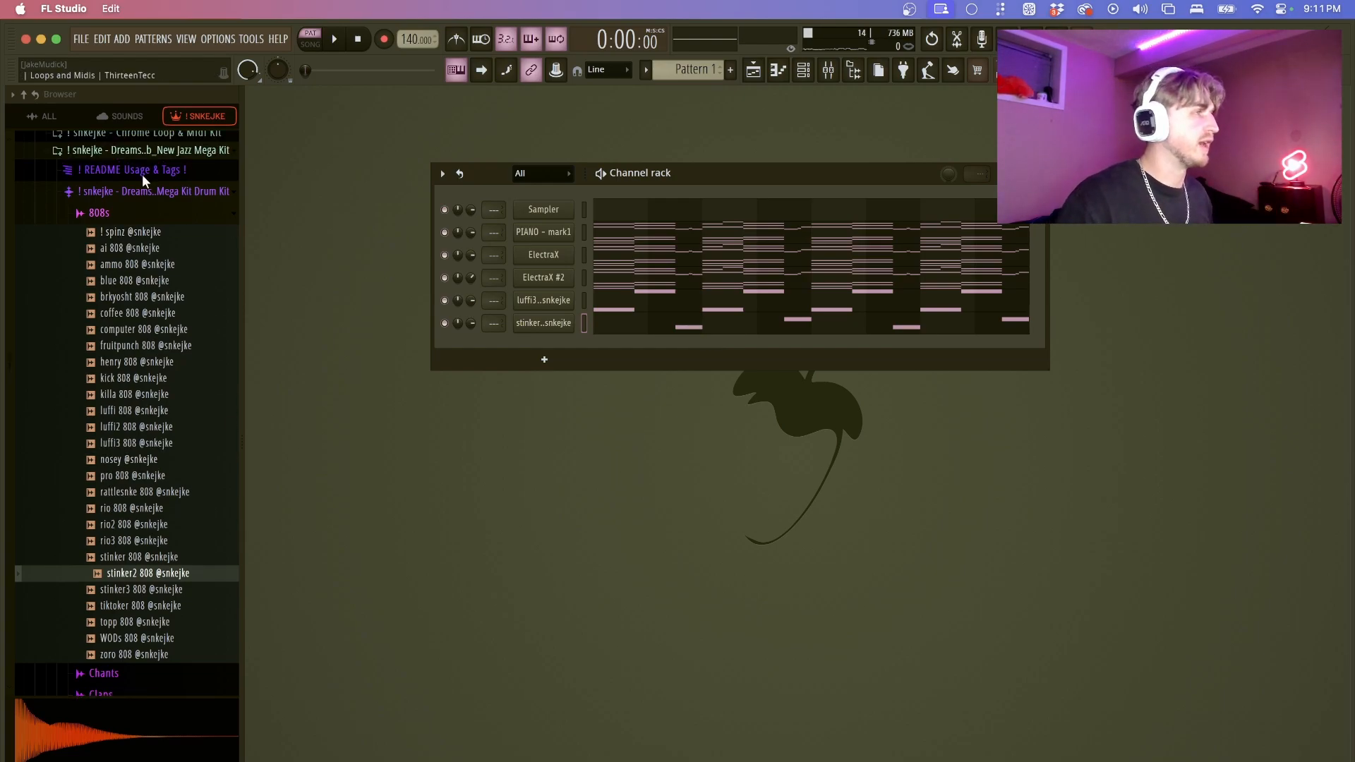
pyautogui.click(123, 211)
pyautogui.click(145, 379)
pyautogui.moveTo(144, 379); pyautogui.dragTo(583, 299)
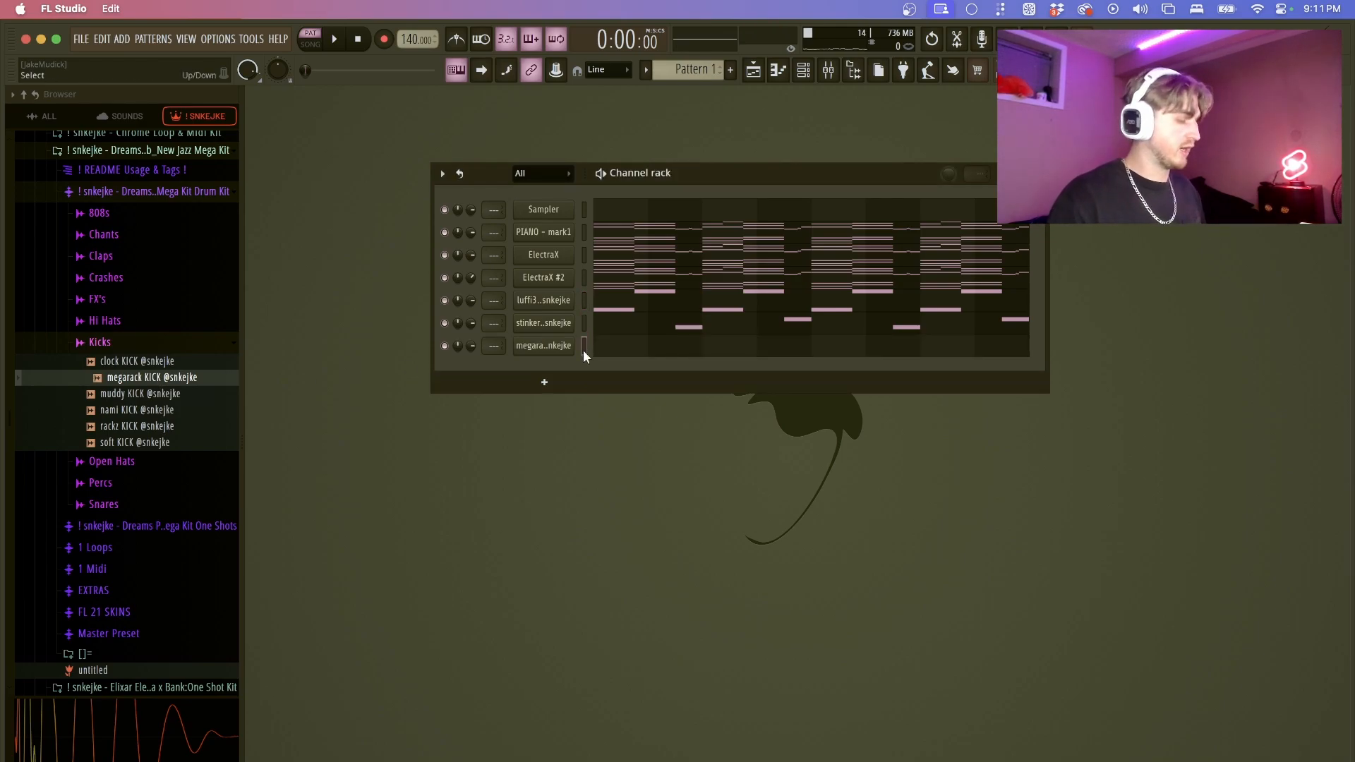
pyautogui.press('super+v')
pyautogui.click(635, 351)
pyautogui.moveTo(654, 280); pyautogui.dragTo(799, 412)
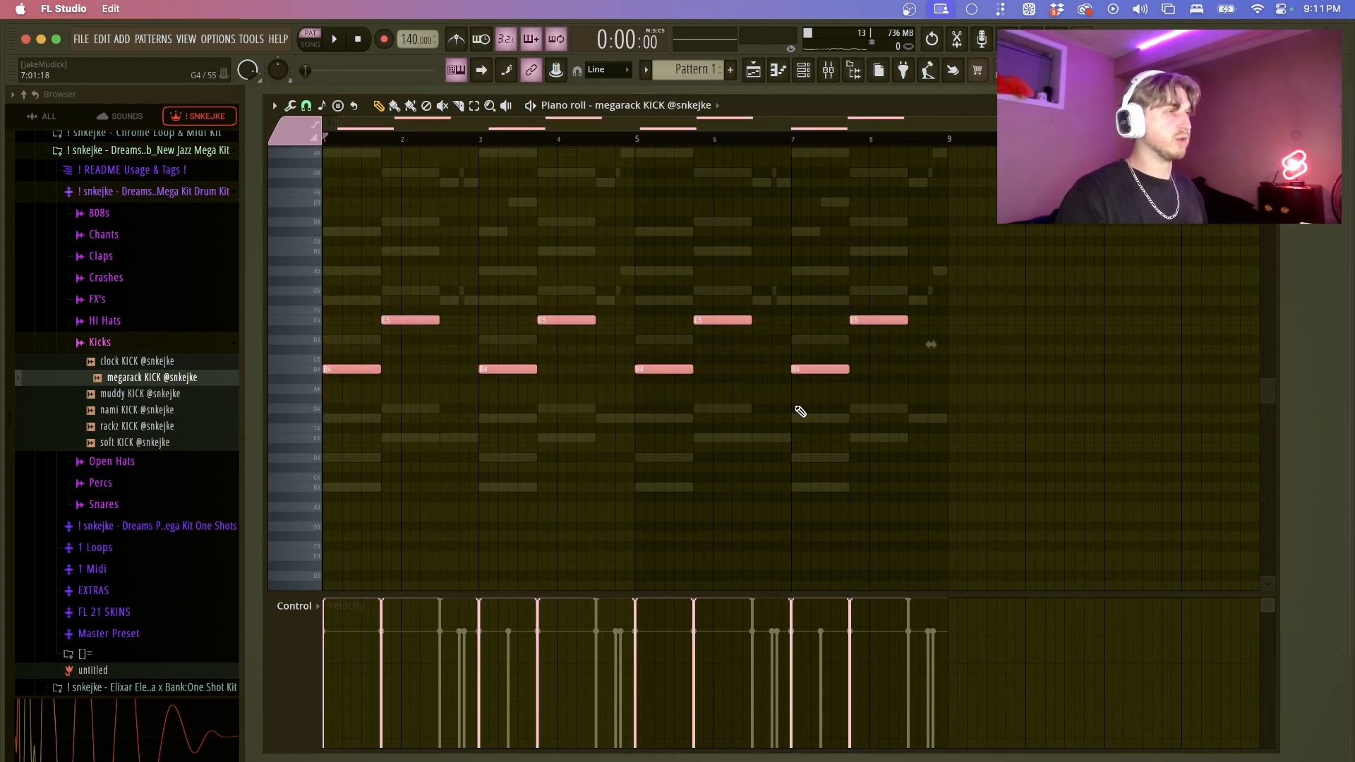
# - Move all megarack KICK notes onto C5 with the limiter/transposer and slice the long notes into additional kick hits
pyautogui.hotkey('alt', 'k')
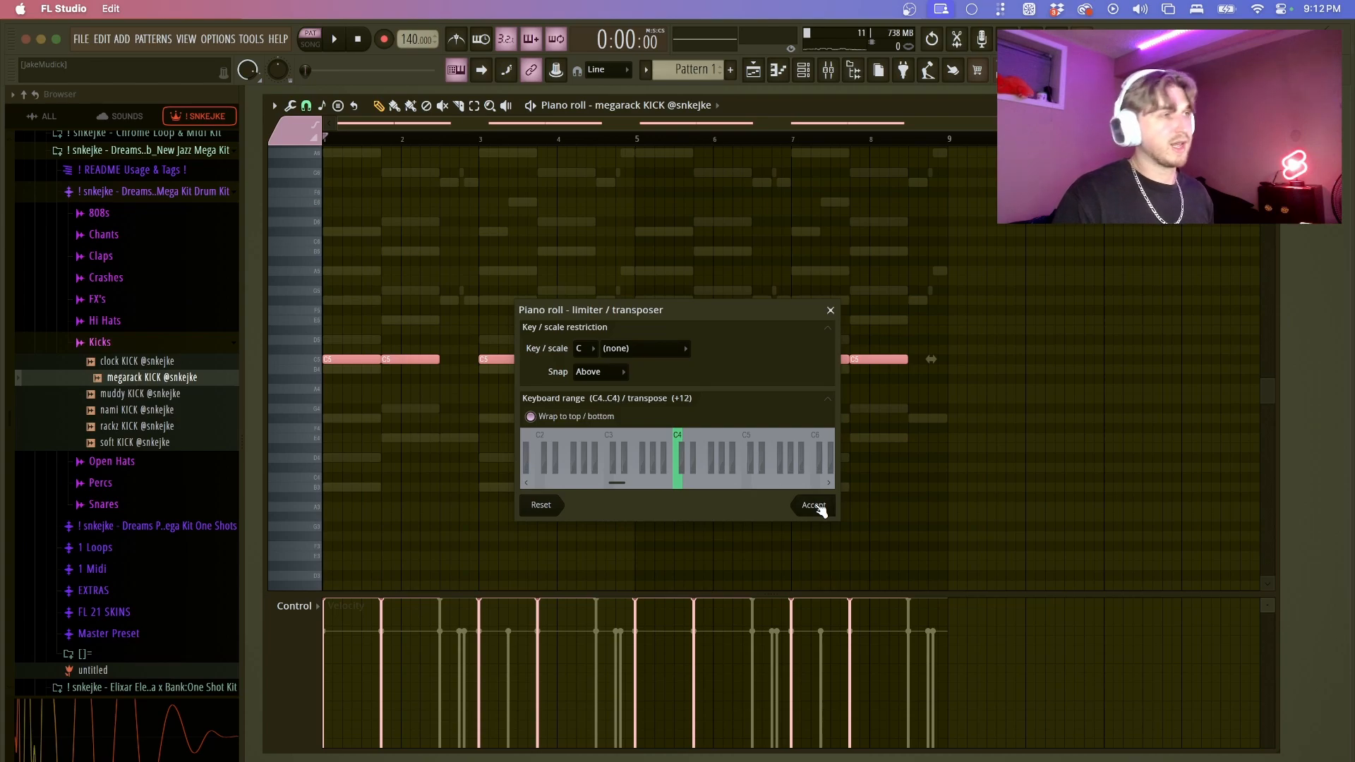
pyautogui.click(818, 507)
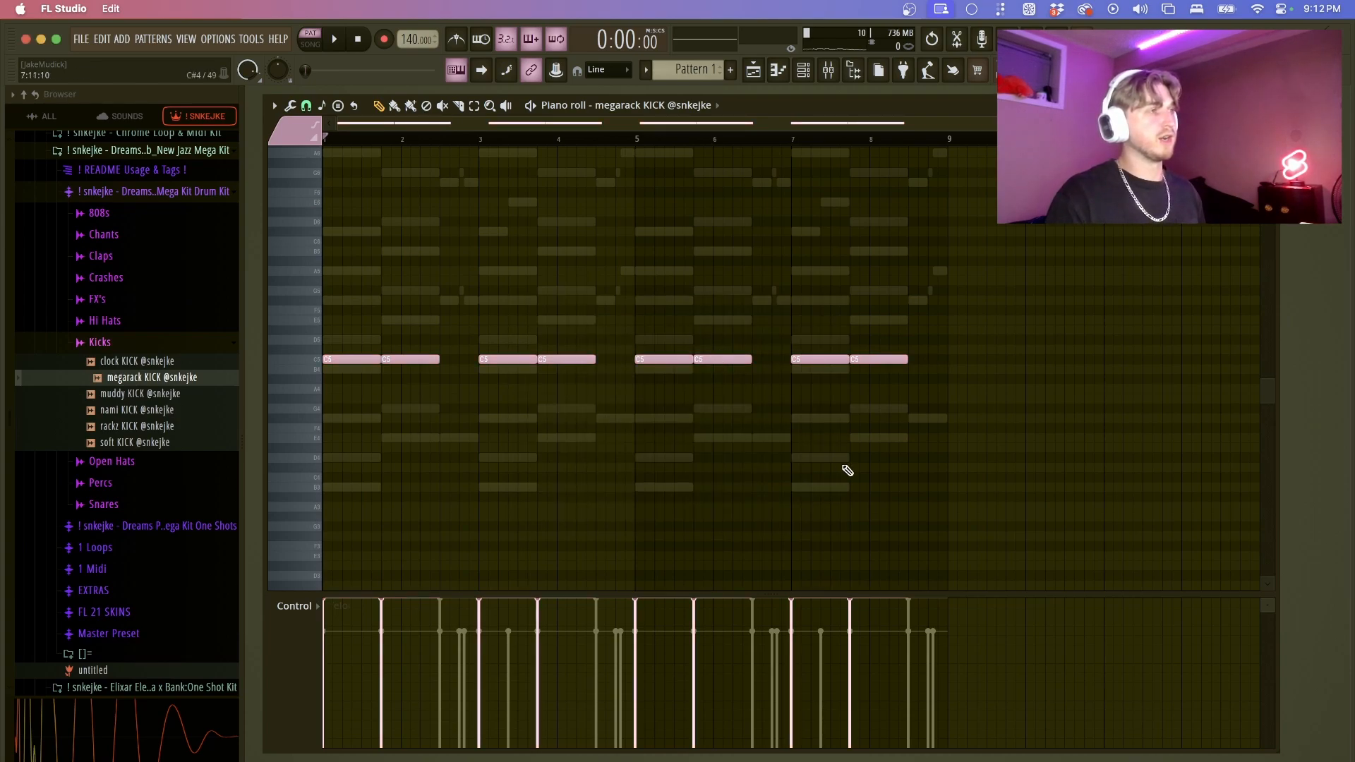
pyautogui.press('space')
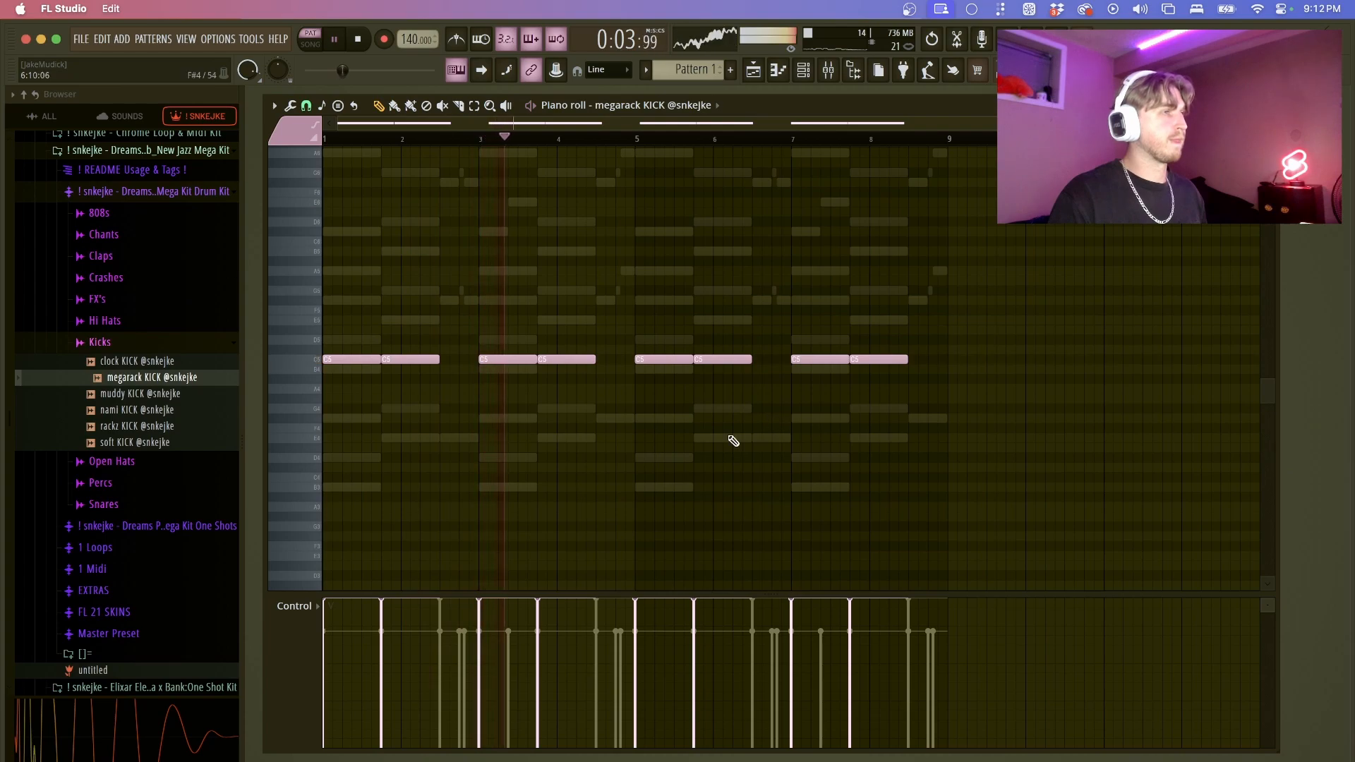
pyautogui.press('space')
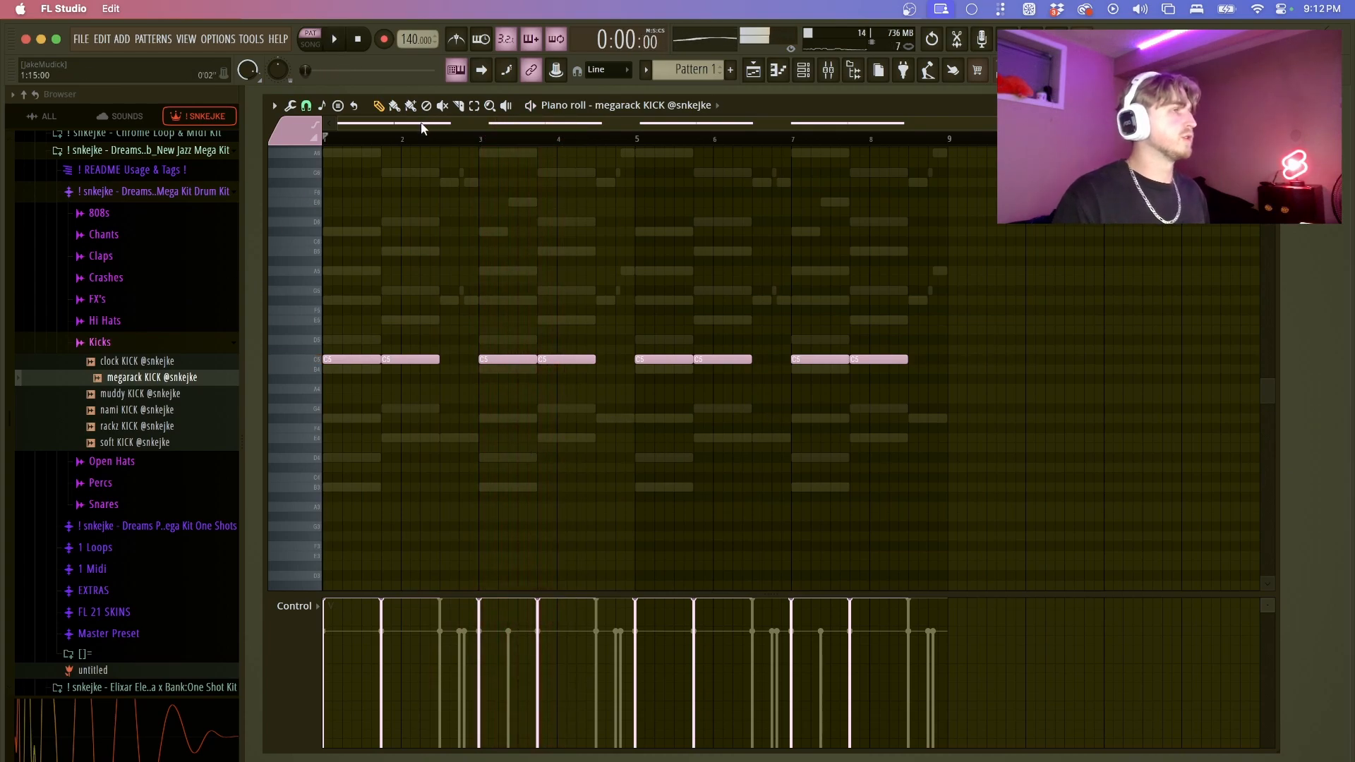
pyautogui.click(462, 107)
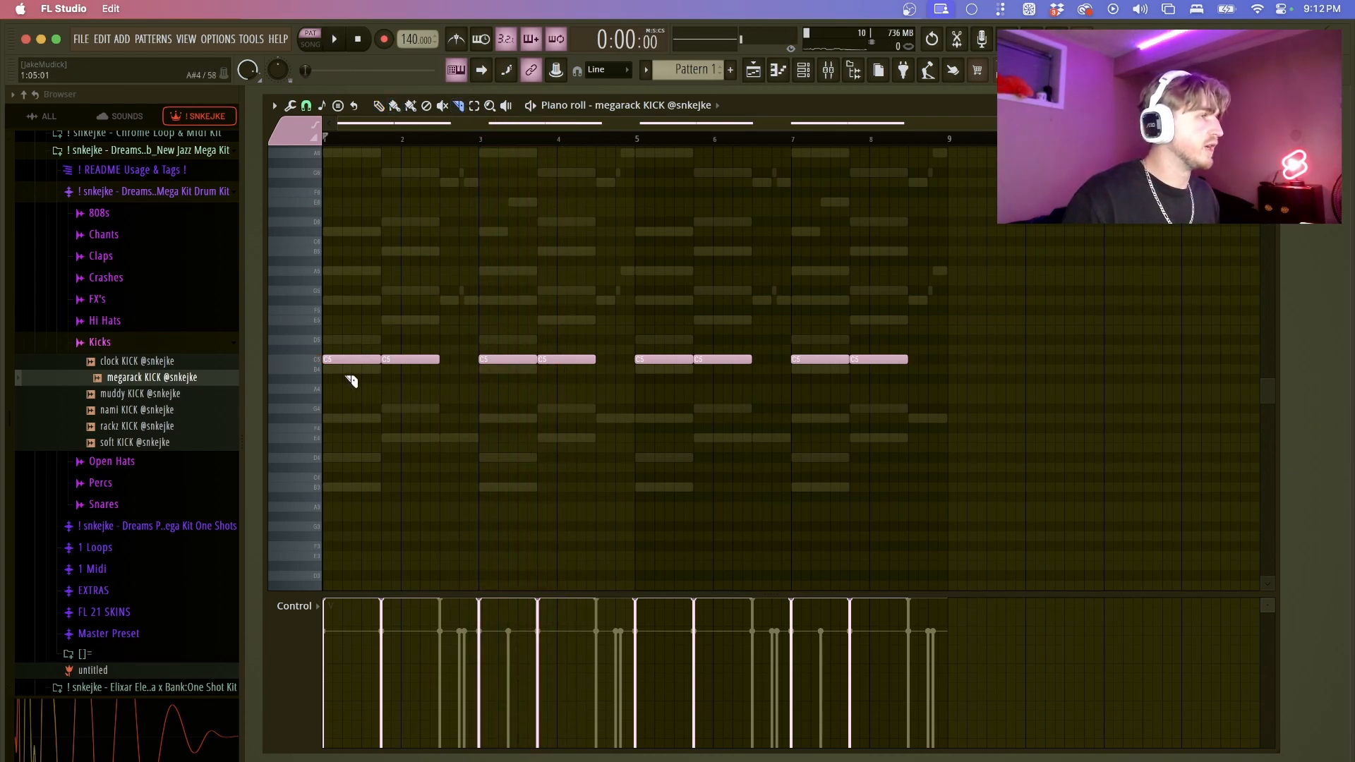
pyautogui.moveTo(352, 332); pyautogui.dragTo(353, 384)
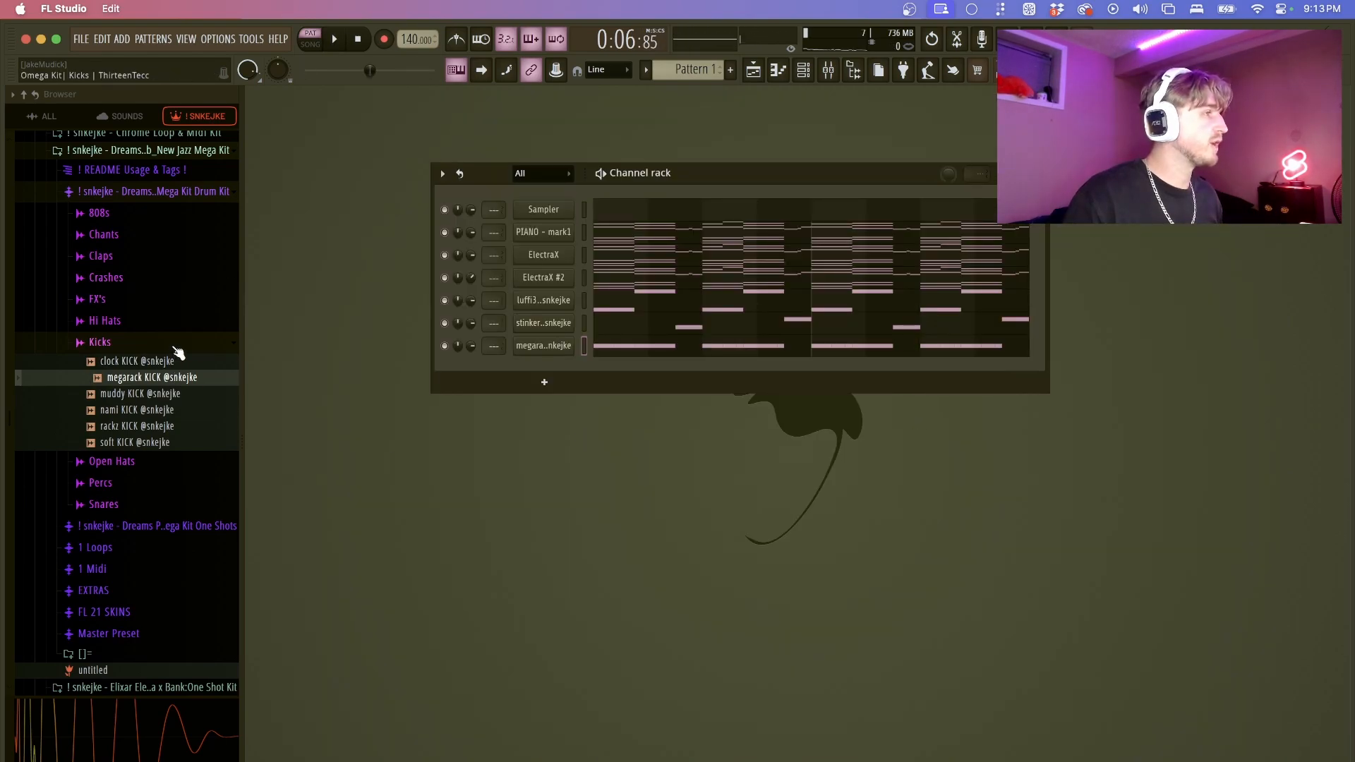
# - Add !!! CLAP from the Claps folder as a new channel and bring up its piano roll
pyautogui.click(175, 344)
pyautogui.click(102, 255)
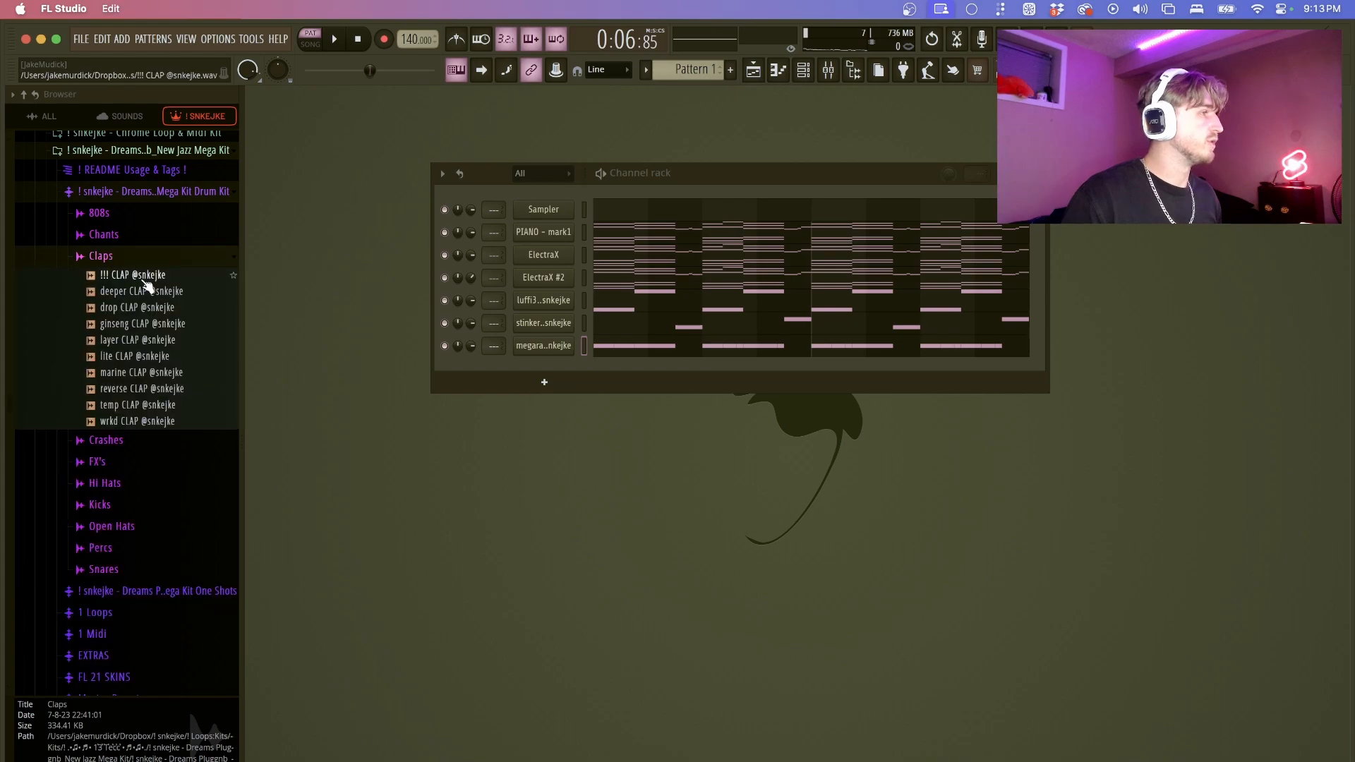
pyautogui.moveTo(143, 278); pyautogui.dragTo(527, 210)
pyautogui.press('F7')
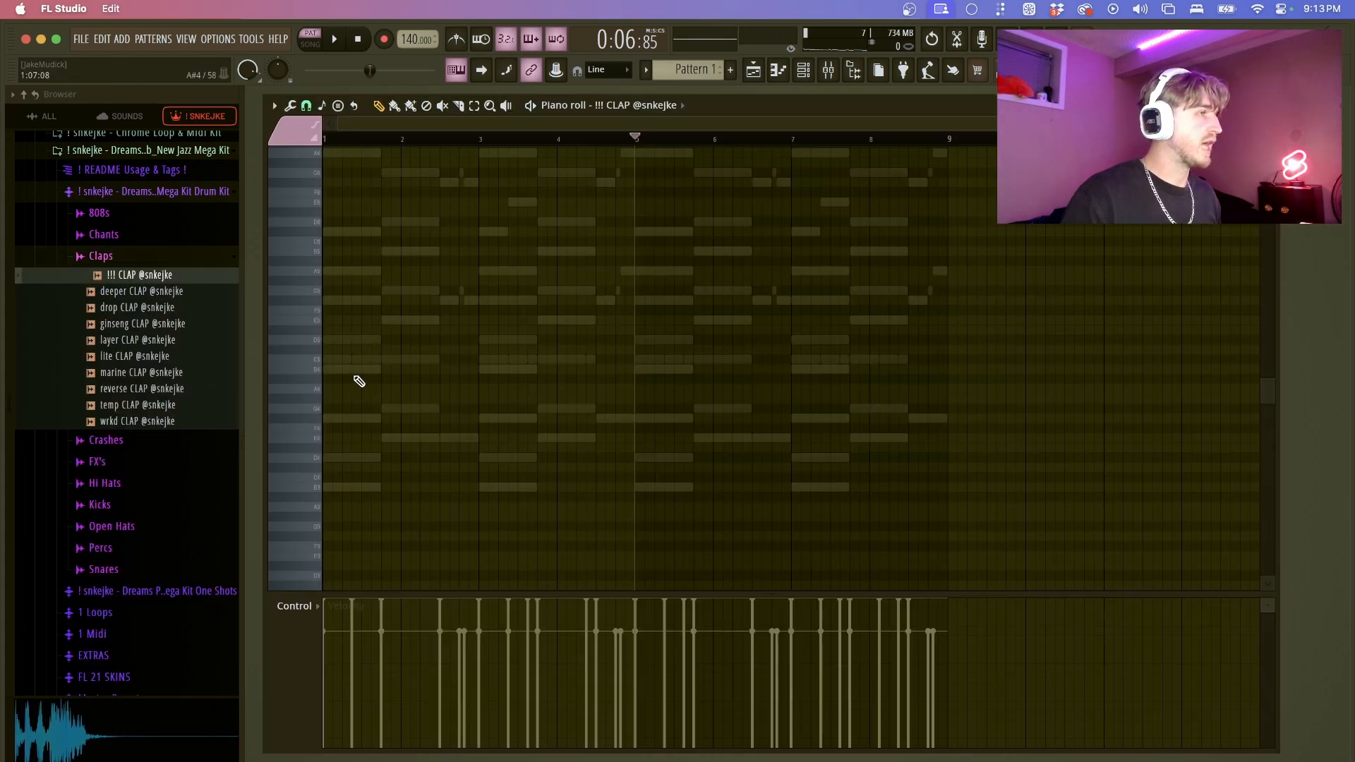
# - Place a clap note on C5 at step 9 of bar 1
pyautogui.scroll(2, 340, 381)
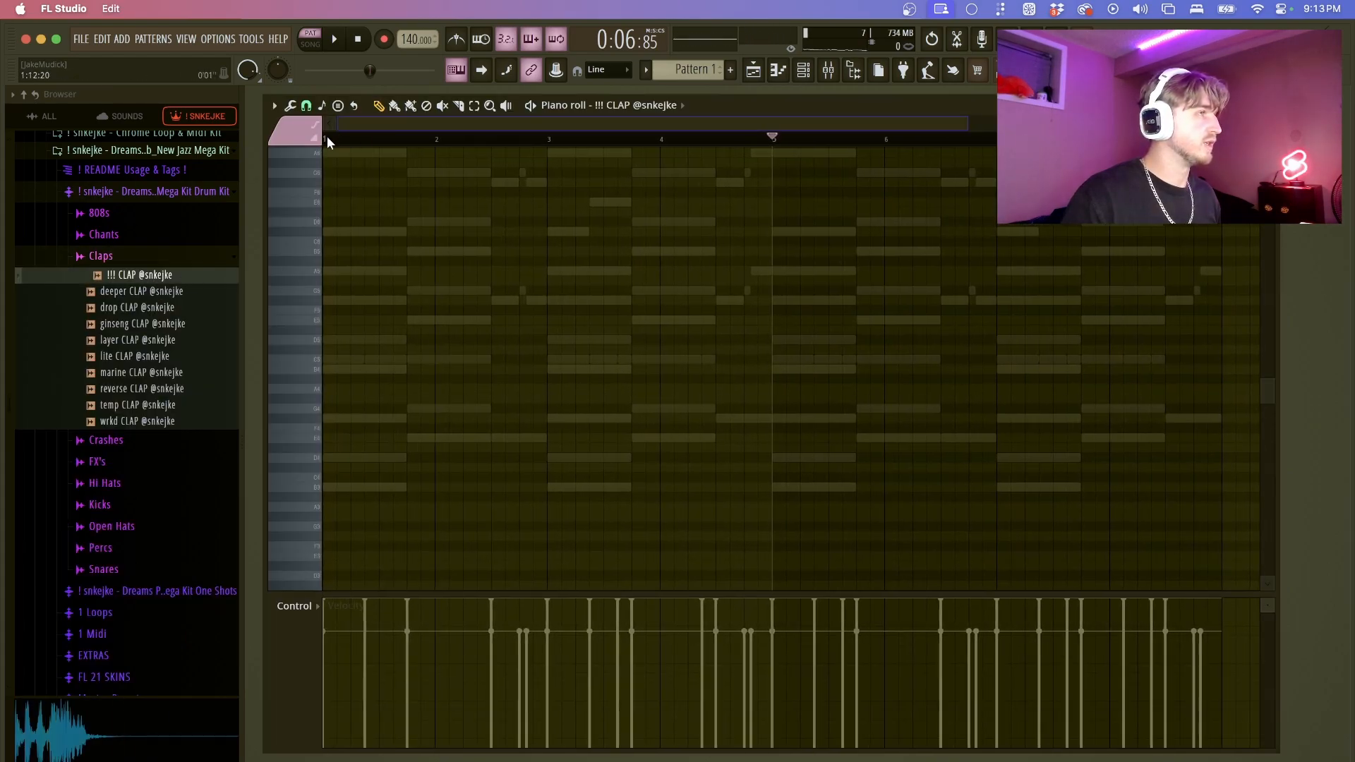
pyautogui.moveTo(371, 360); pyautogui.dragTo(383, 362)
pyautogui.rightClick(409, 360)
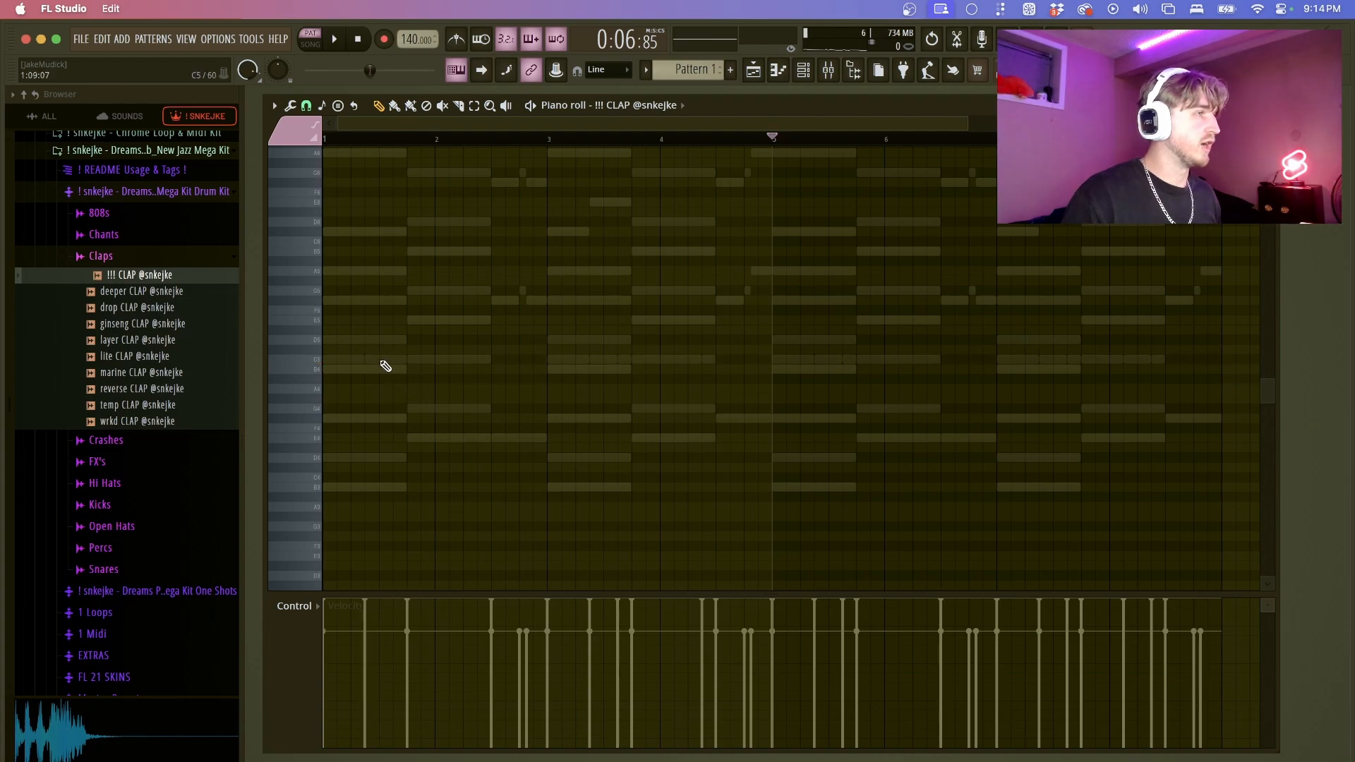
pyautogui.click(387, 360)
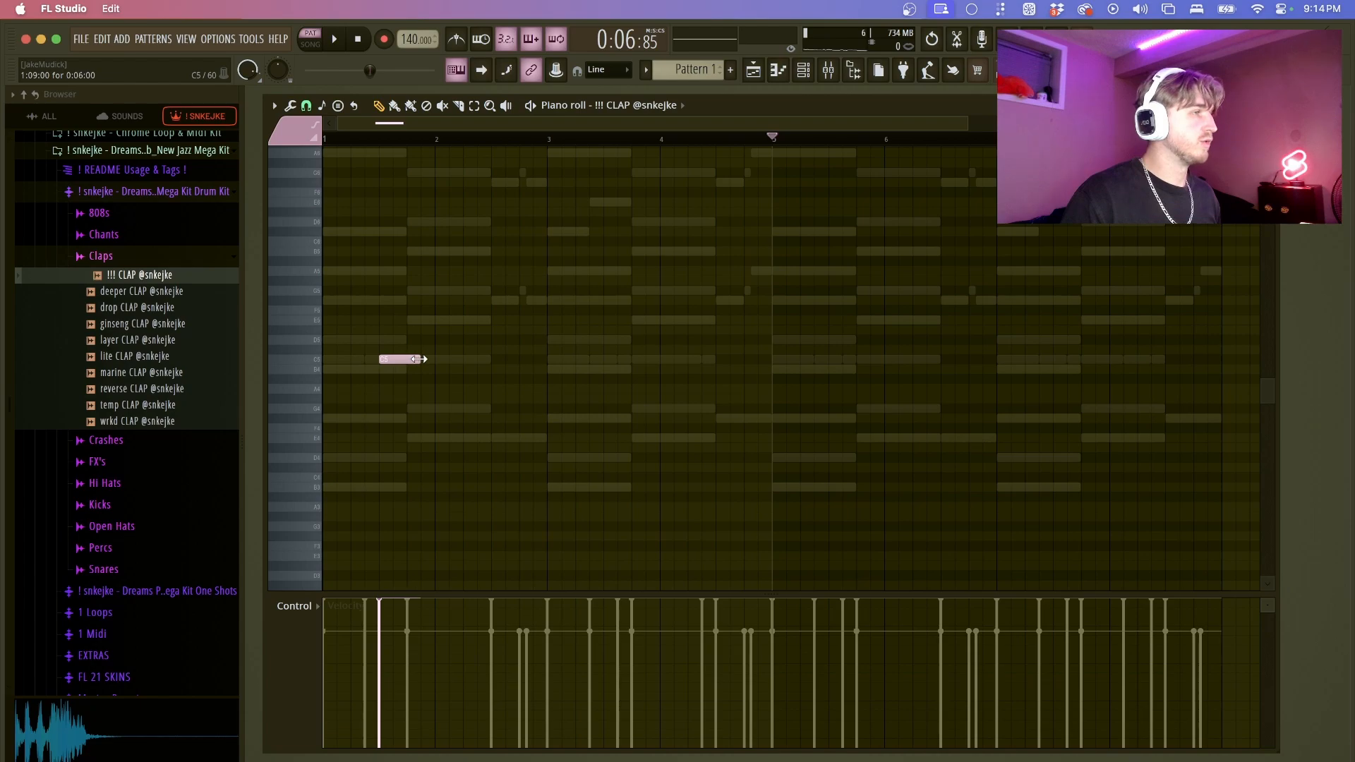
# - Lengthen the clap note to the end of bar 1 and repeat it in every bar through bar 8
pyautogui.moveTo(409, 361)
pyautogui.mouseDown()
pyautogui.moveTo(341, 362)
pyautogui.moveTo(400, 360)
pyautogui.mouseUp()
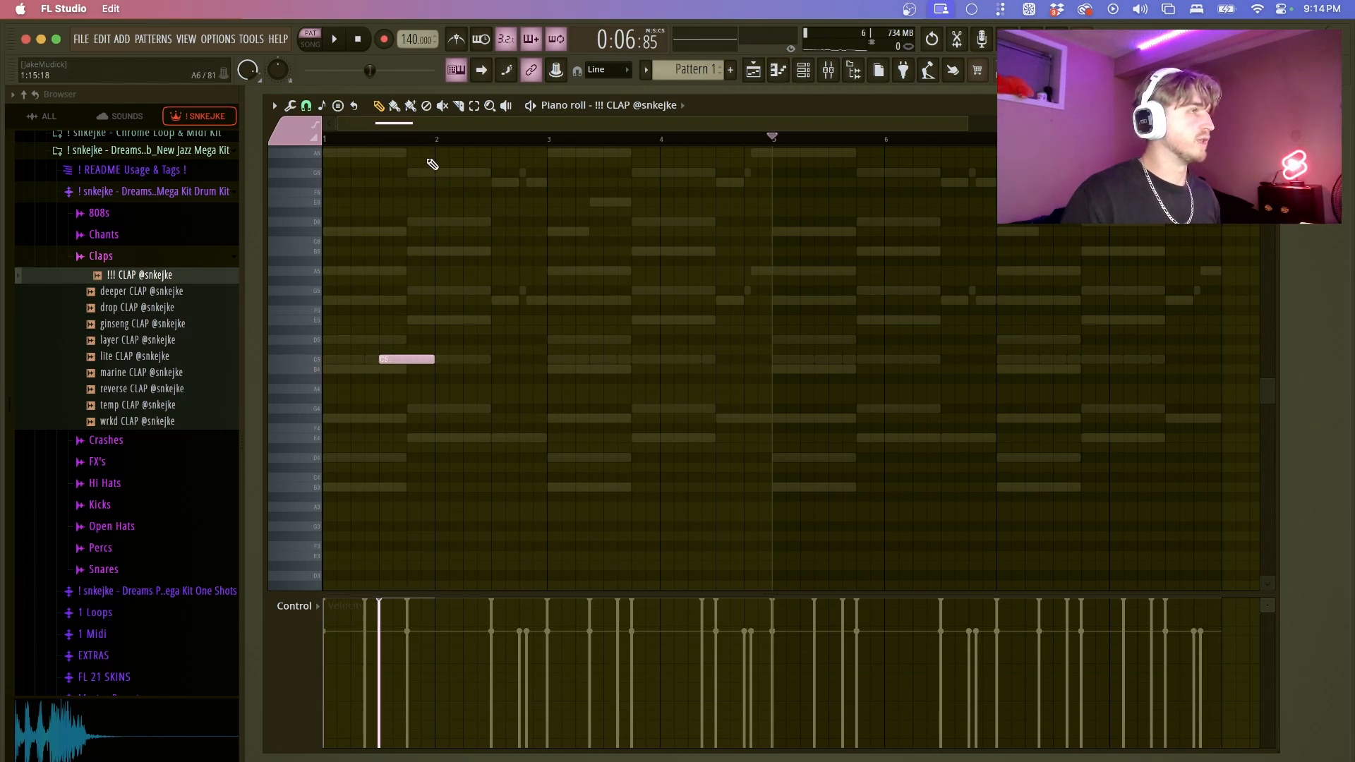
pyautogui.scroll(-4, 434, 444)
pyautogui.press('super+b')
pyautogui.press('super+b')
pyautogui.press('super+b')
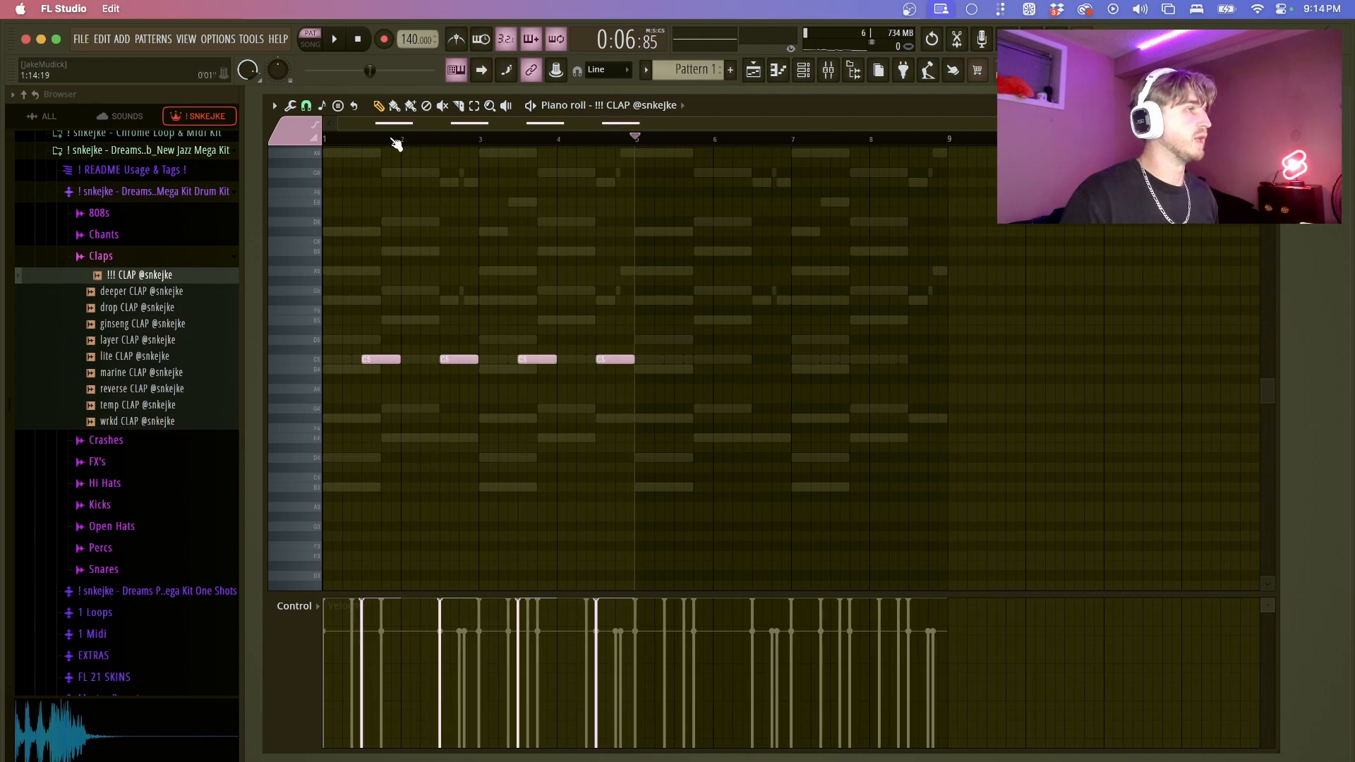
pyautogui.press('space')
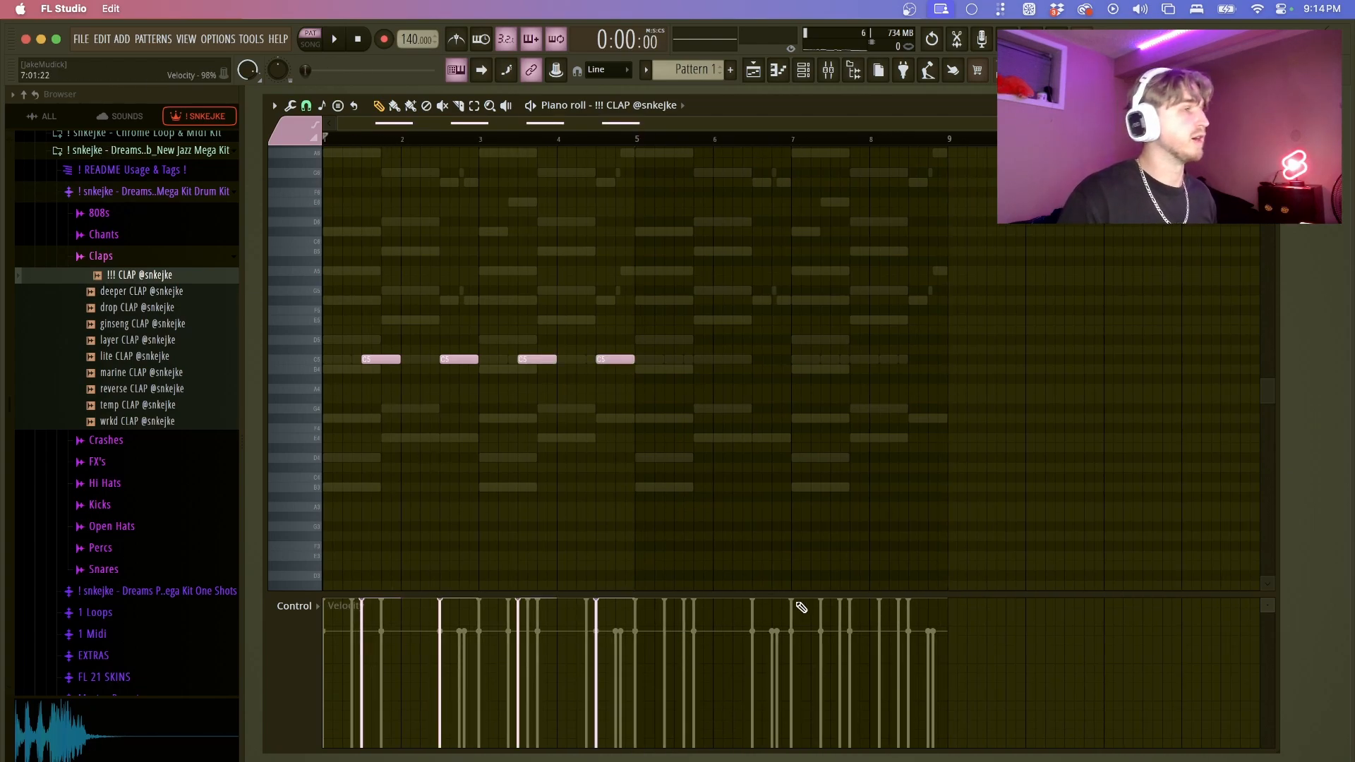
pyautogui.press('space')
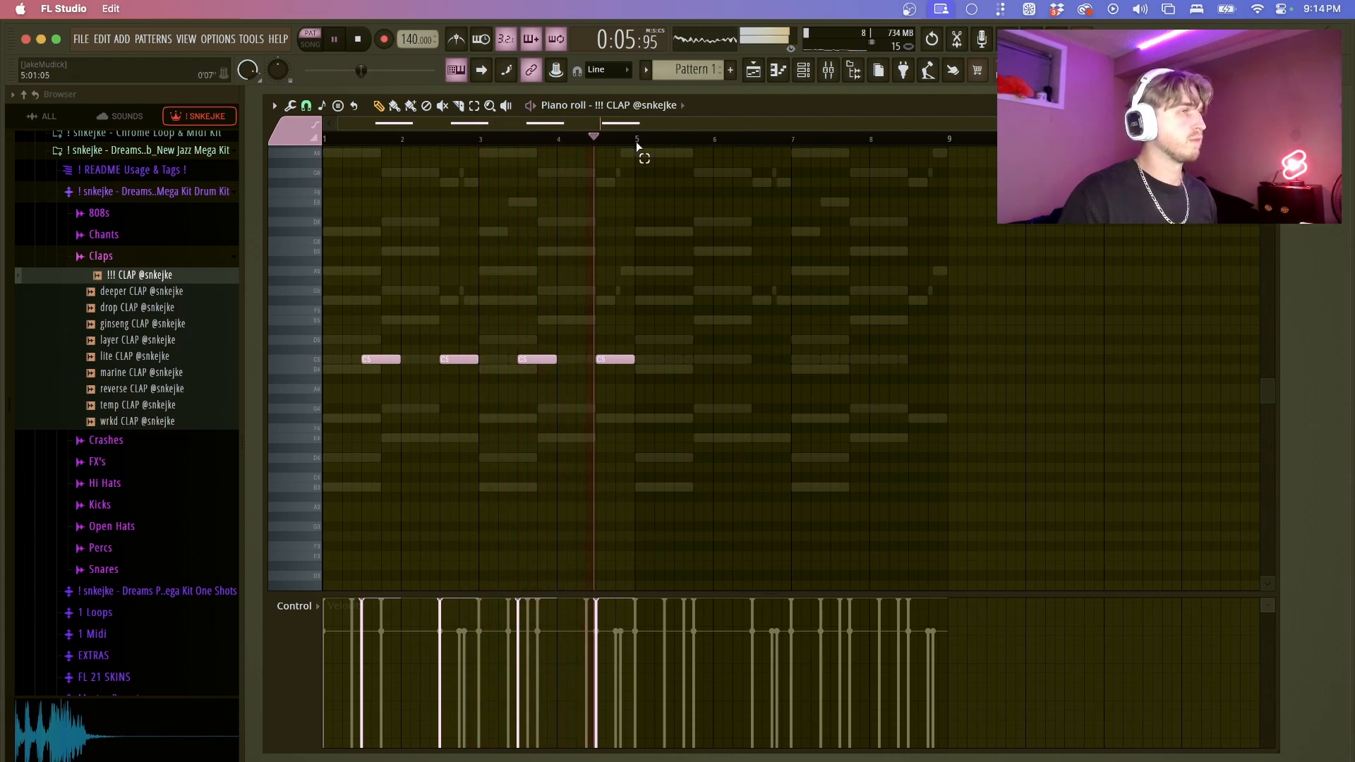
pyautogui.hotkey('ctrl', 'b')
pyautogui.press('space')
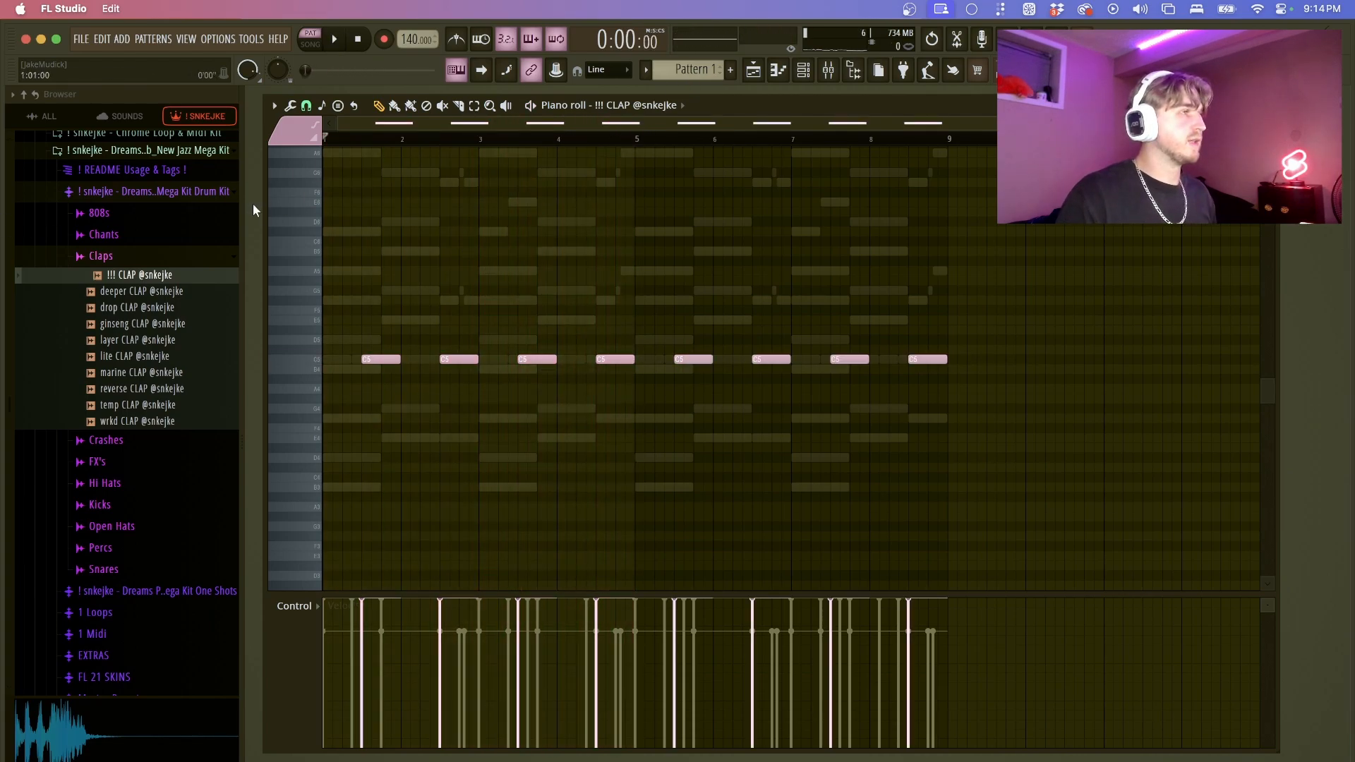
# - Add short extra clap notes on C5 at step 5 of bar 1 and early in bar 4
pyautogui.click(346, 360)
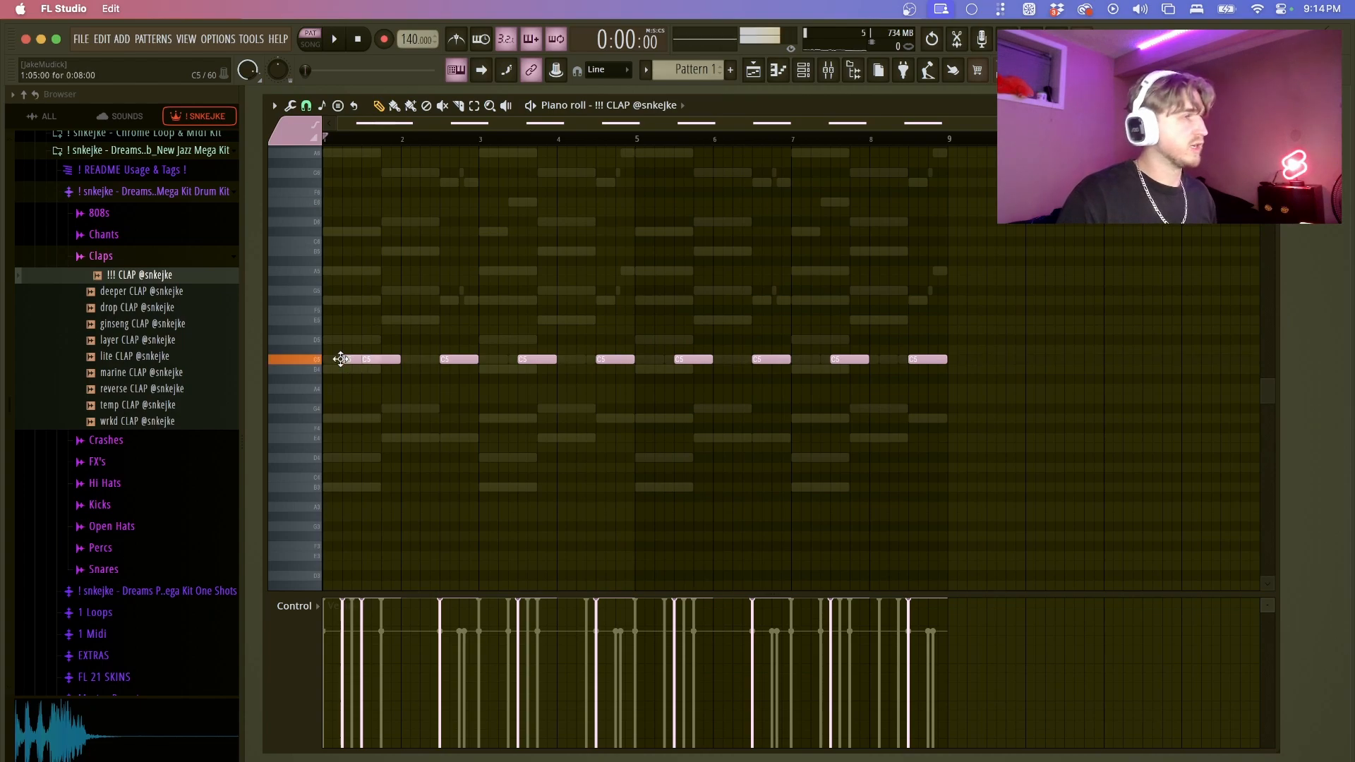
pyautogui.press('space')
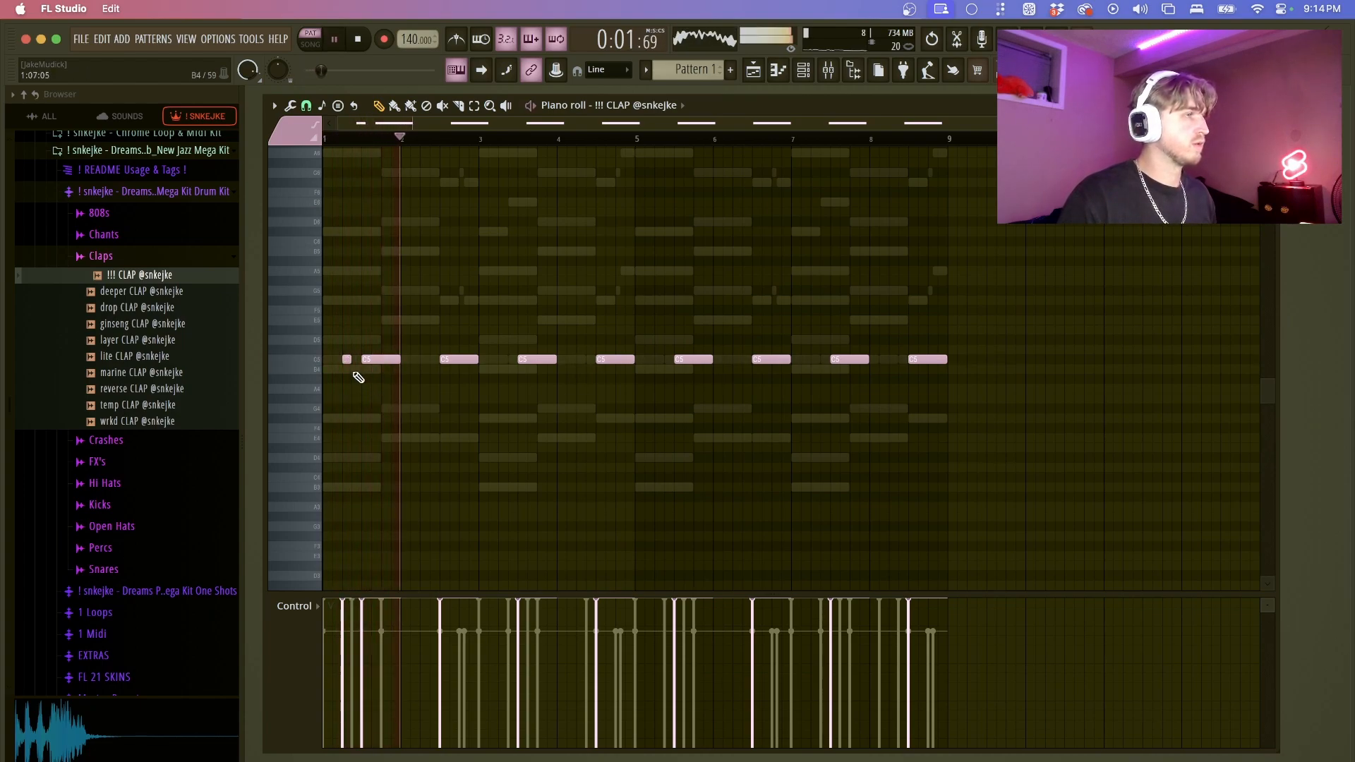
pyautogui.click(572, 360)
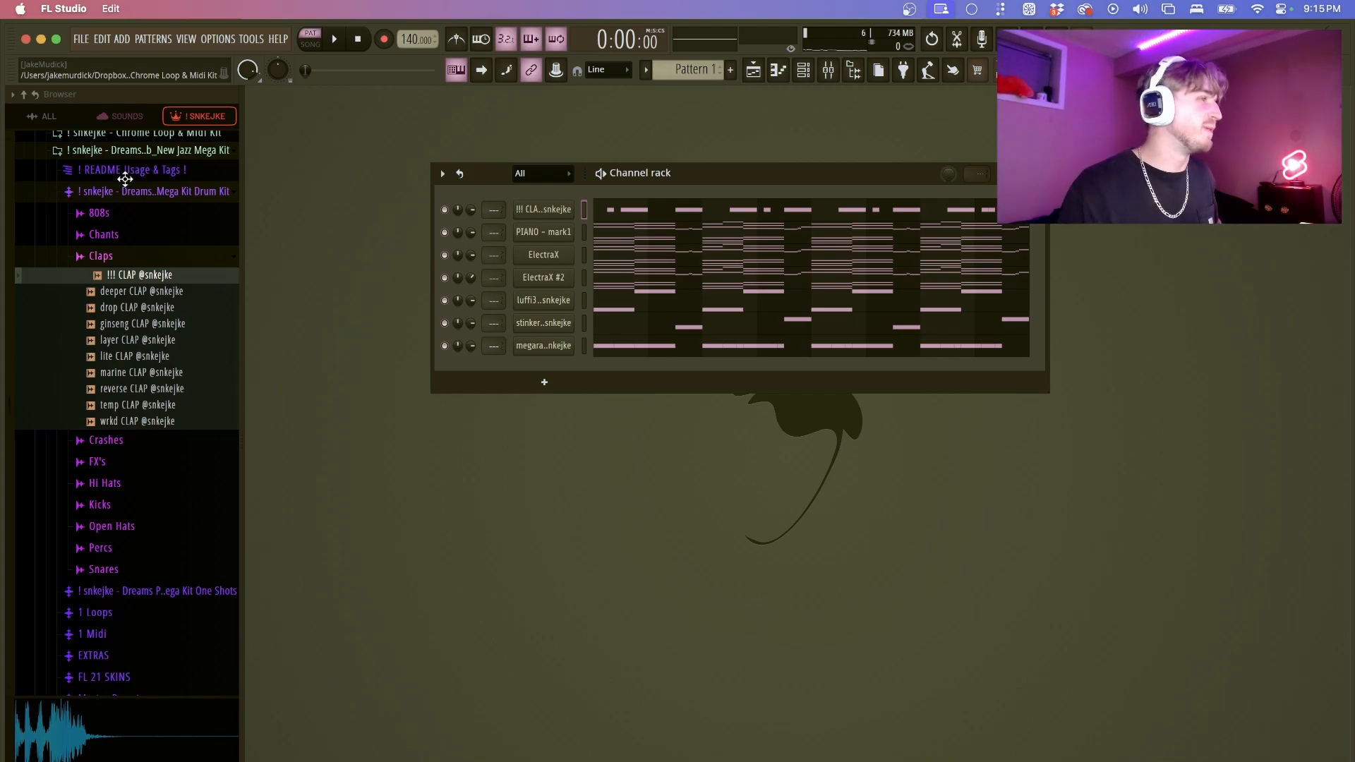
# - Add key HH from the Hi Hats folder as a new channel below megarack KICK
pyautogui.click(174, 259)
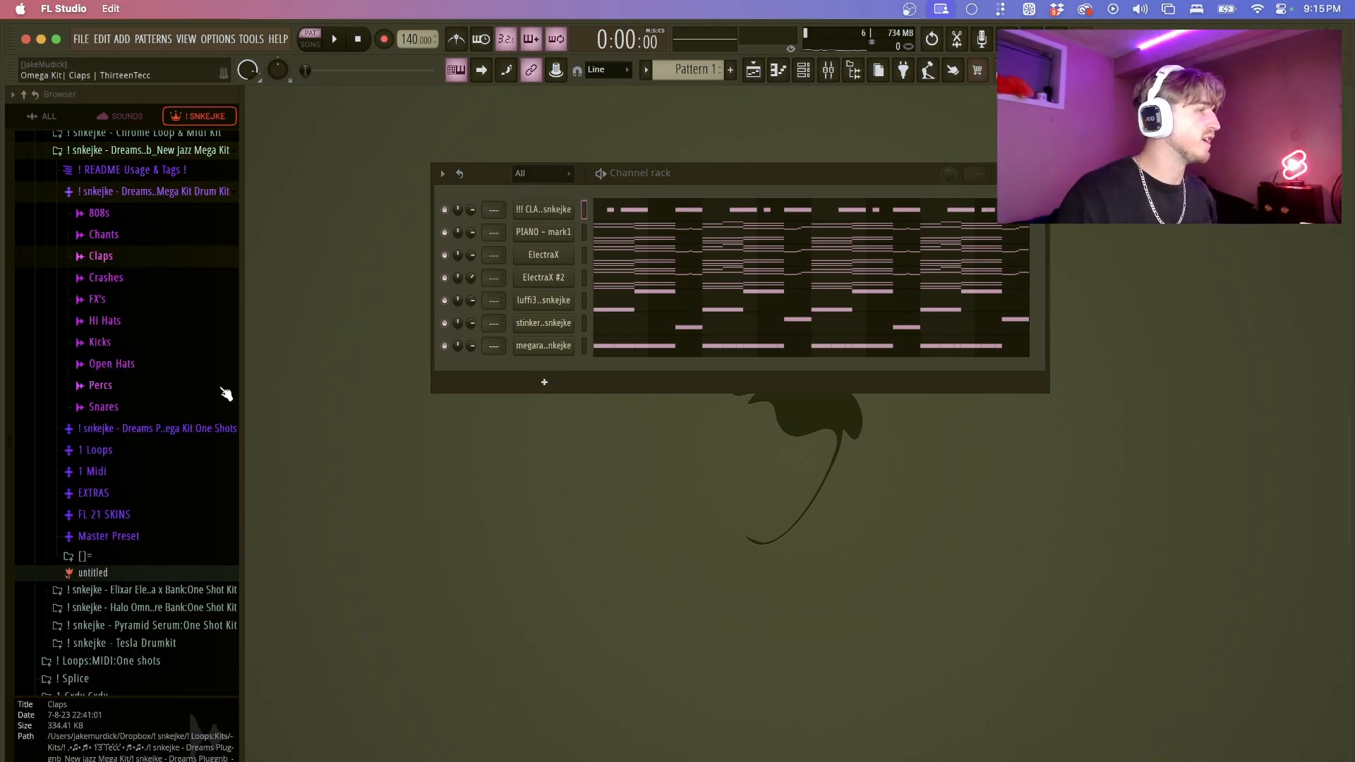
pyautogui.click(167, 322)
pyautogui.click(152, 342)
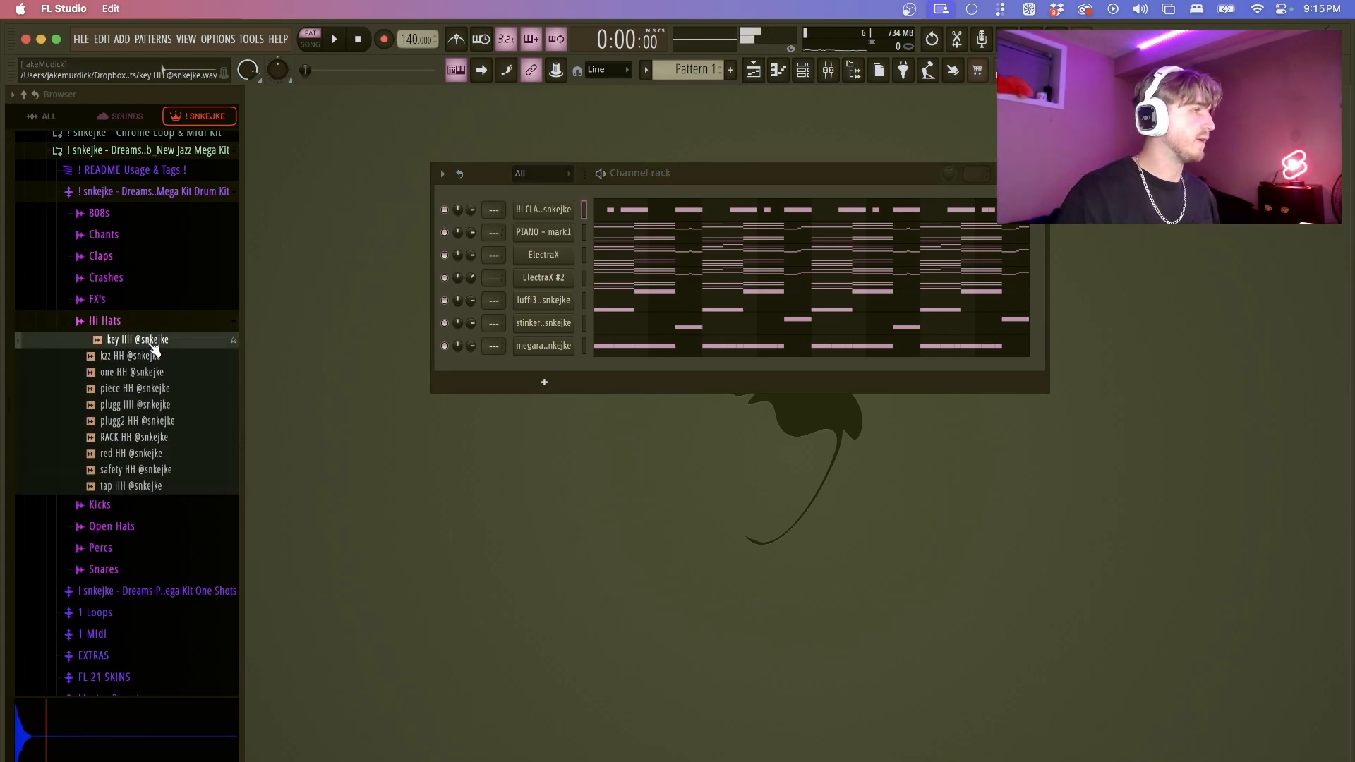
pyautogui.moveTo(153, 350); pyautogui.dragTo(576, 382)
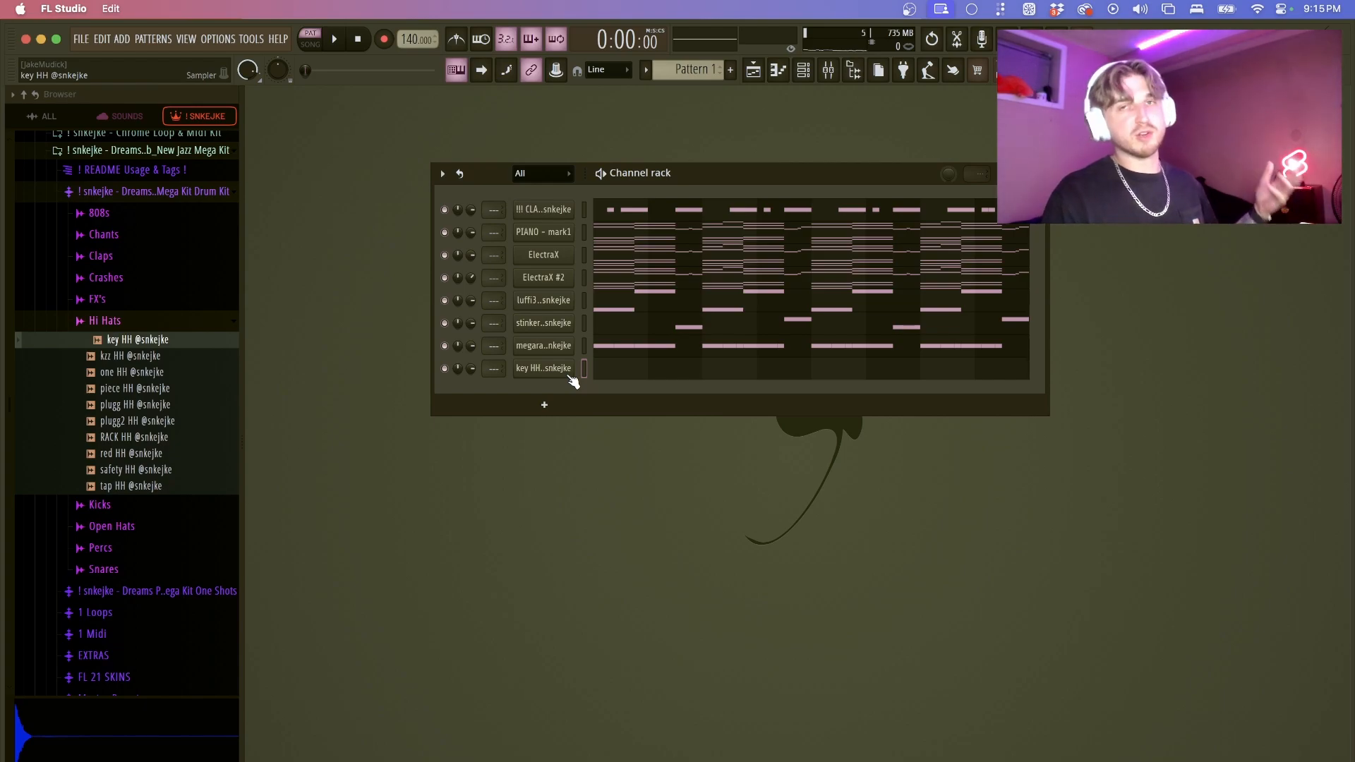
# - Fill the key HH channel with a hit every 2 steps and listen to the pattern
pyautogui.rightClick(567, 366)
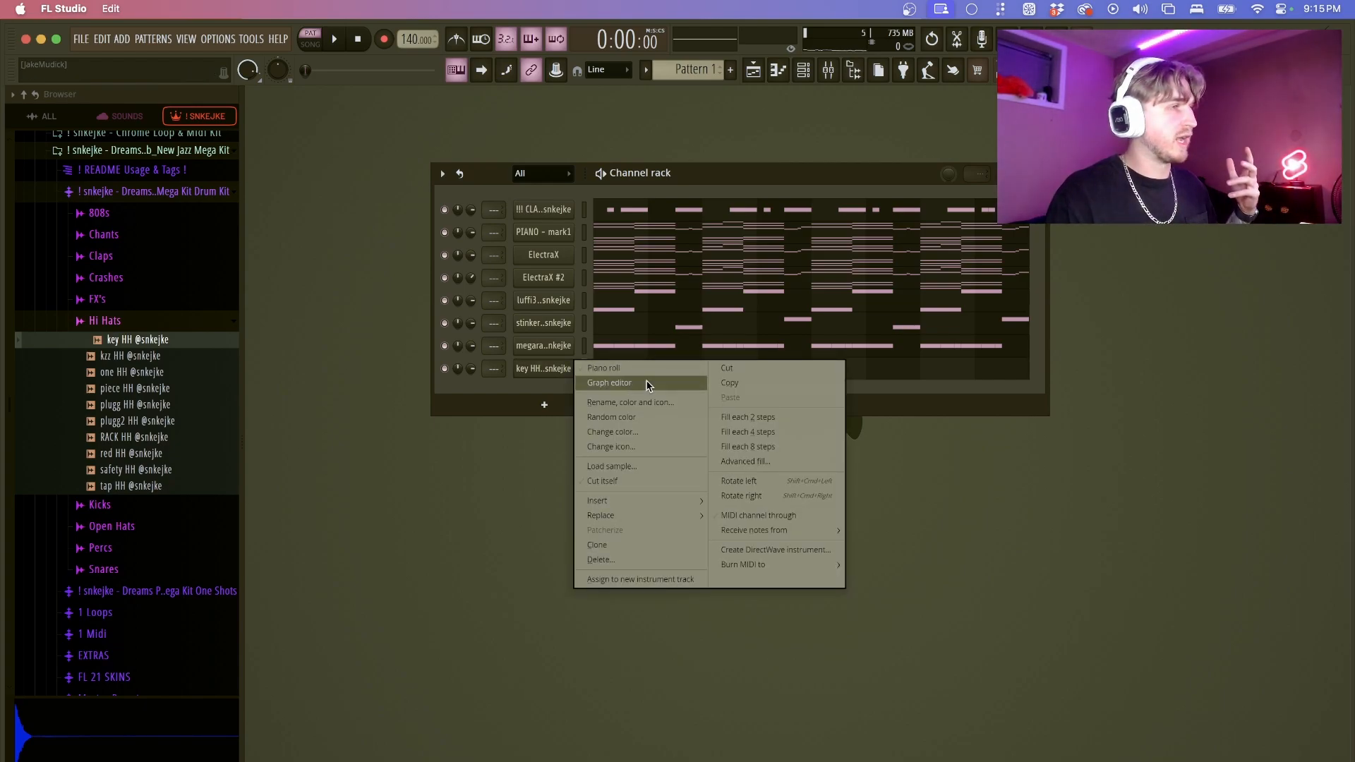
pyautogui.click(769, 423)
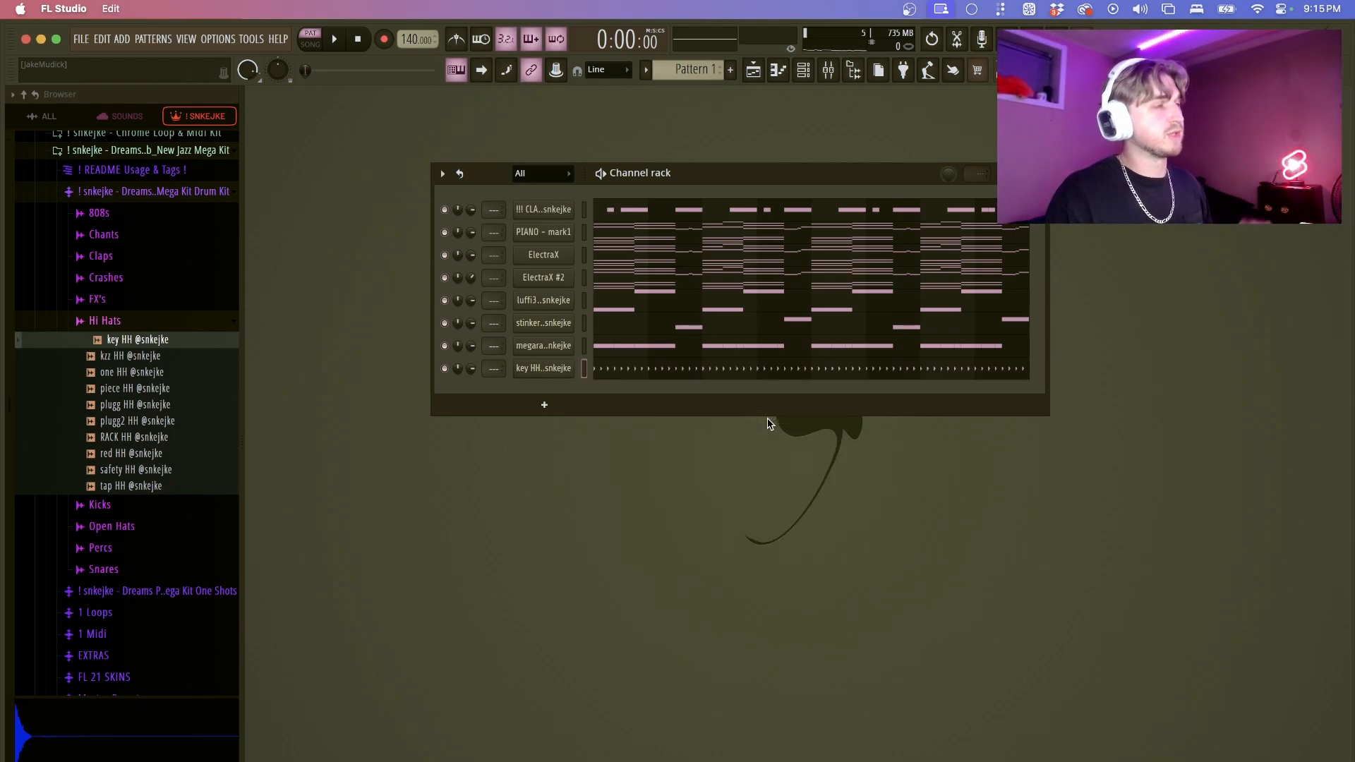
pyautogui.press('space')
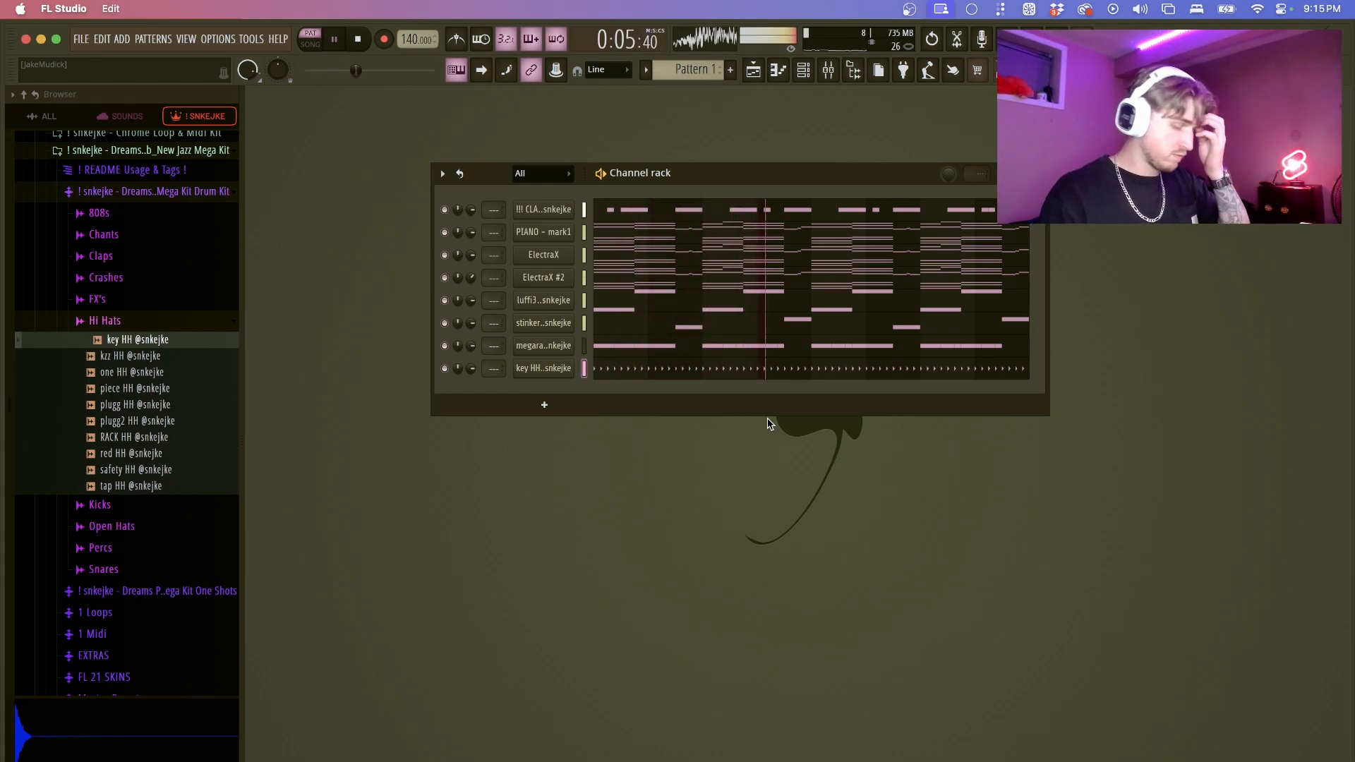
pyautogui.press('space')
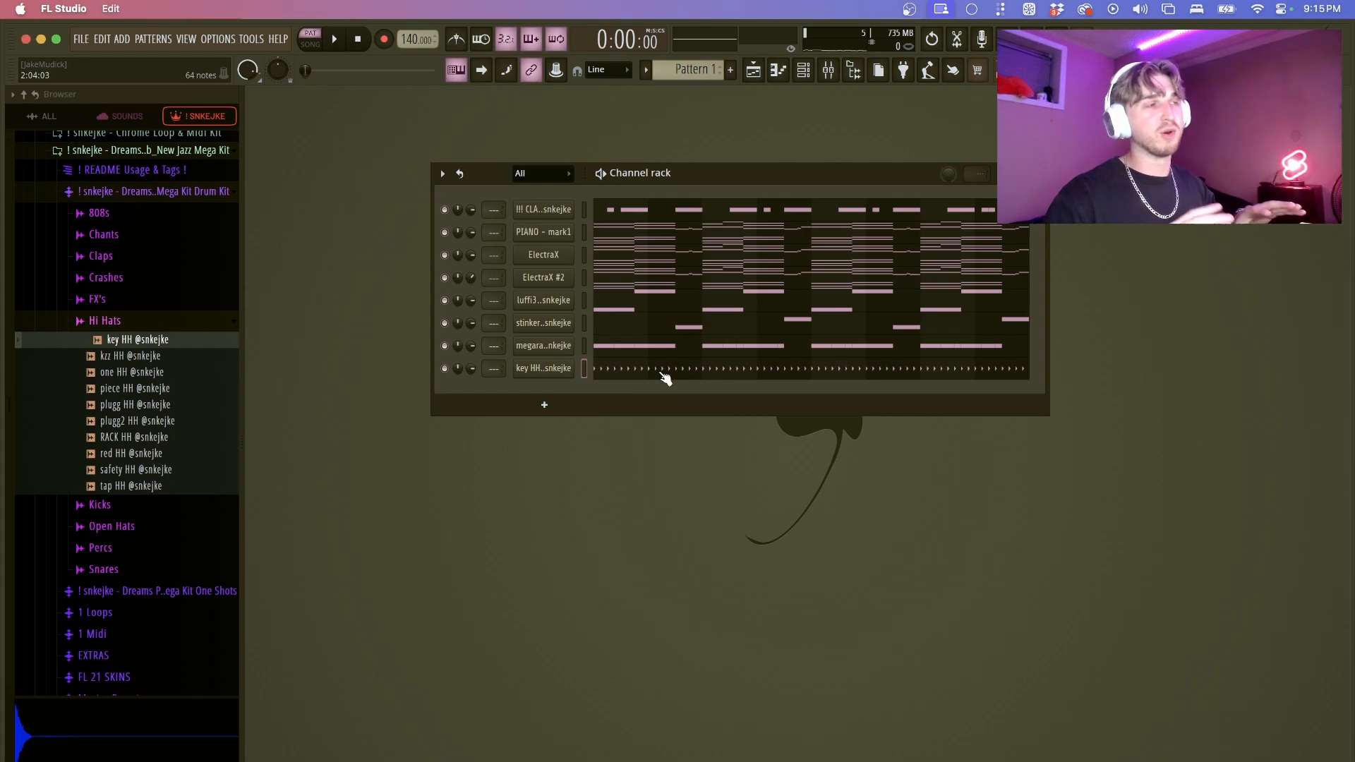
# - Move the !!! CLAP channel down so it sits directly below ElectraX #2
pyautogui.click(585, 207)
pyautogui.hotkey('alt', 'Down')
pyautogui.hotkey('alt', 'Down')
pyautogui.hotkey('alt', 'Down')
pyautogui.hotkey('alt', 'Down')
pyautogui.hotkey('alt', 'Up')
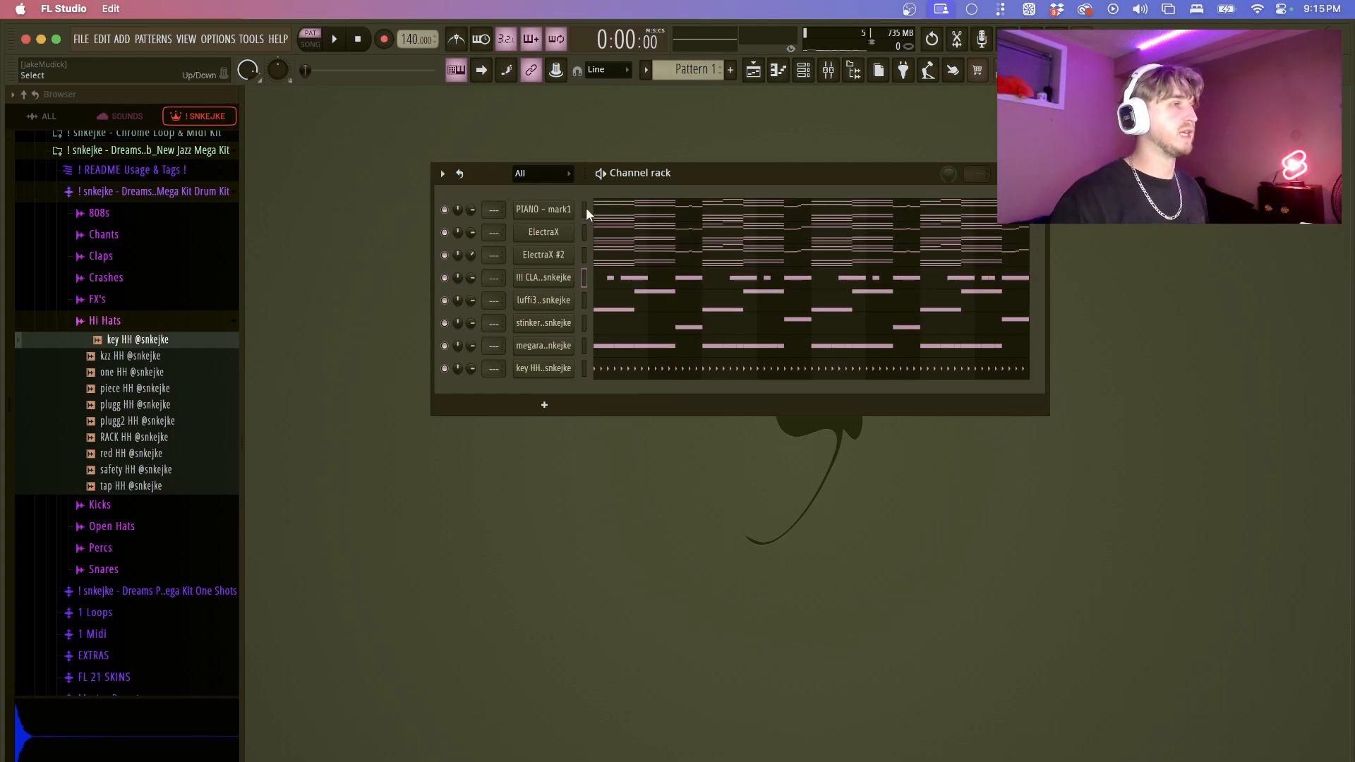
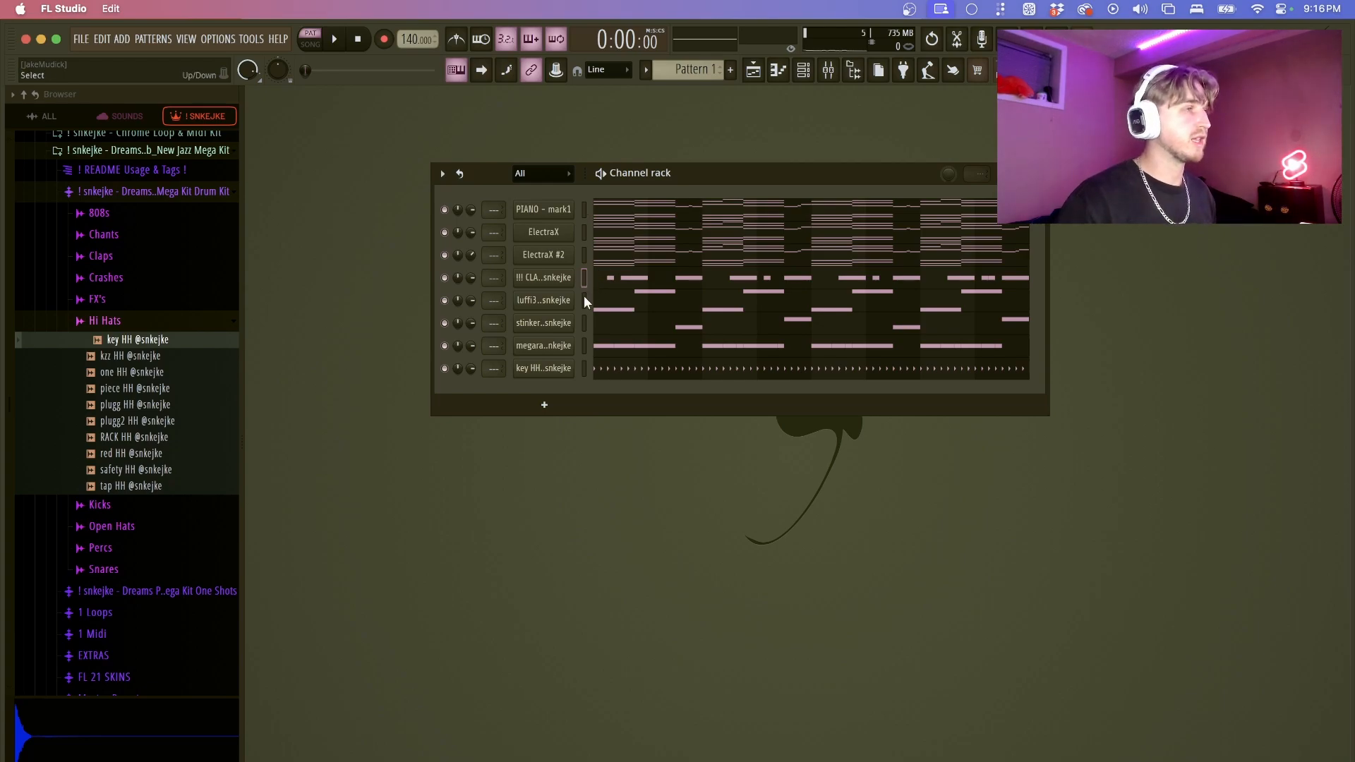
# - Reorder the channels below the clap as key HH, megarack KICK, stinker2 808 and luffi3 808
pyautogui.hotkey('alt', 'Down')
pyautogui.hotkey('alt', 'Down')
pyautogui.hotkey('alt', 'Down')
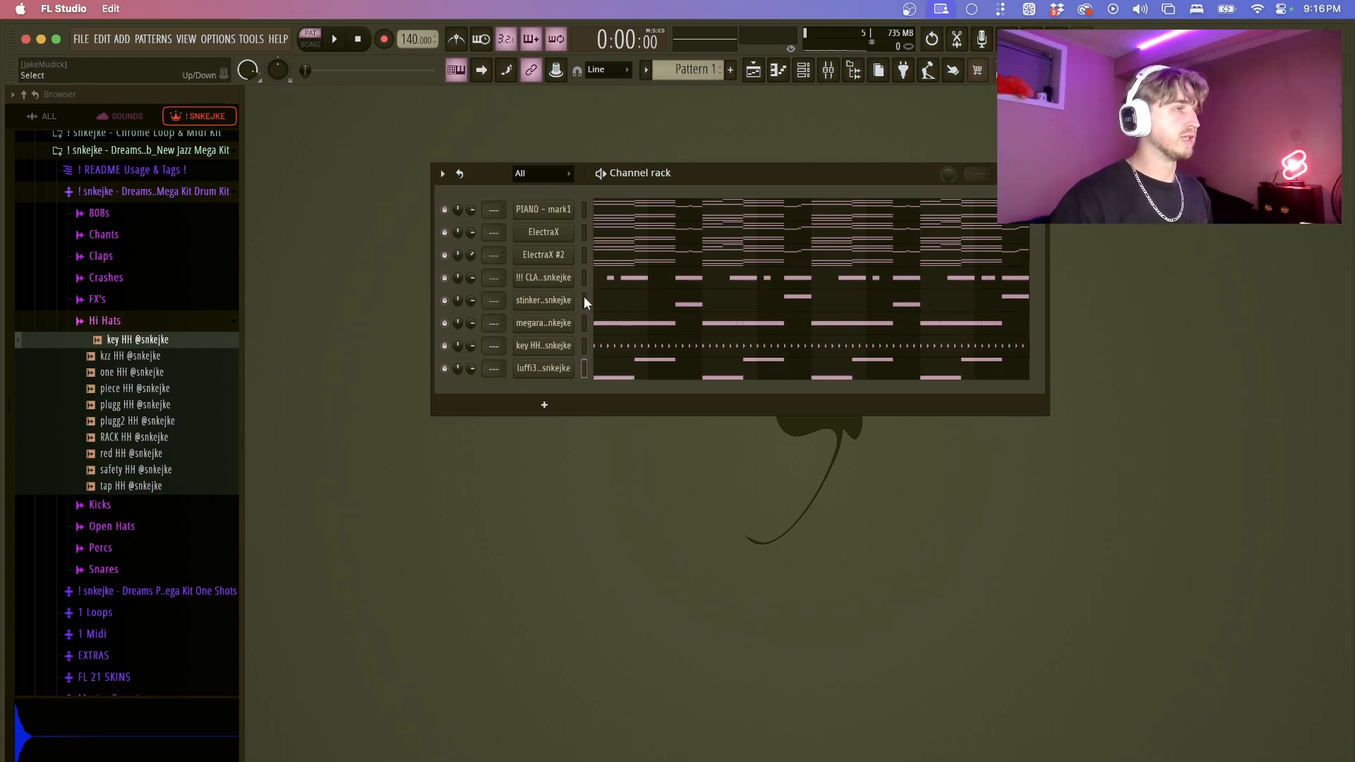
pyautogui.click(582, 300)
pyautogui.hotkey('alt', 'Down')
pyautogui.hotkey('alt', 'Down')
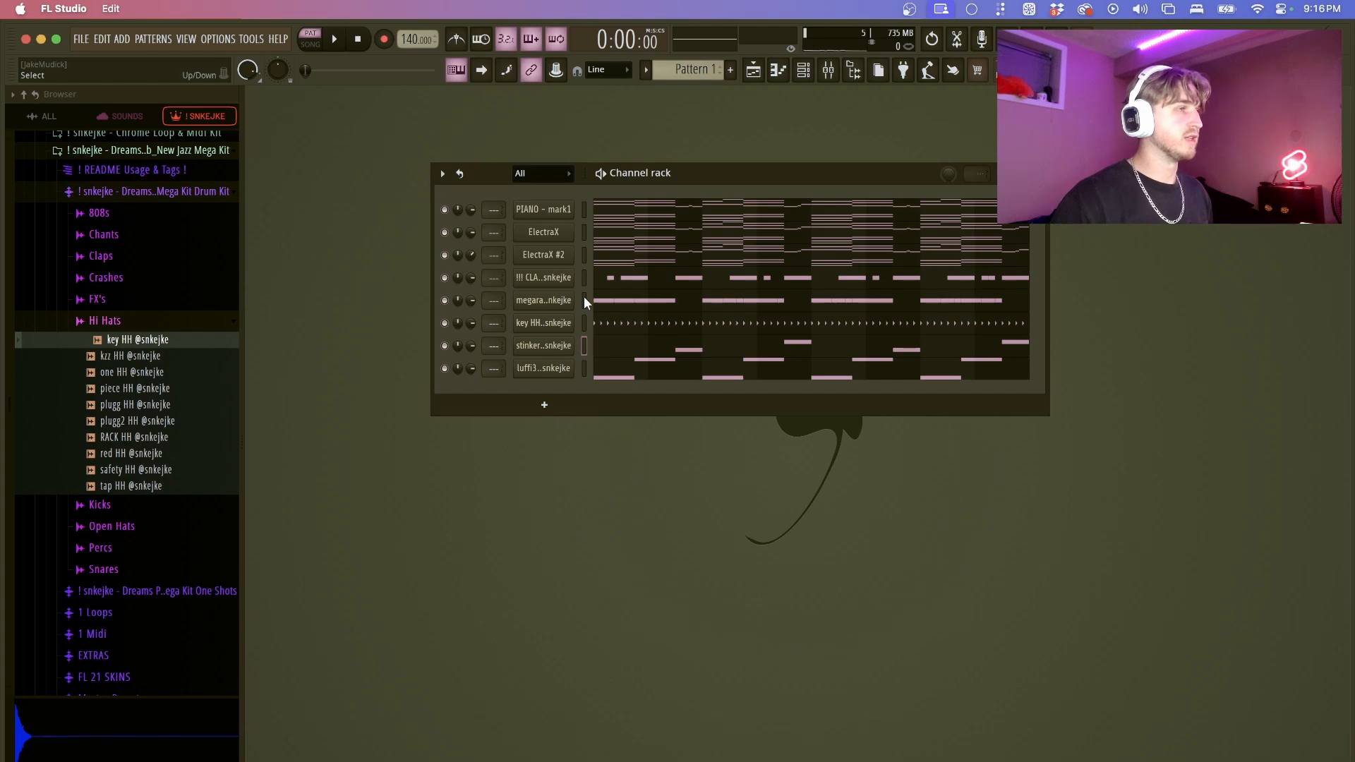
pyautogui.click(583, 300)
pyautogui.hotkey('alt', 'Down')
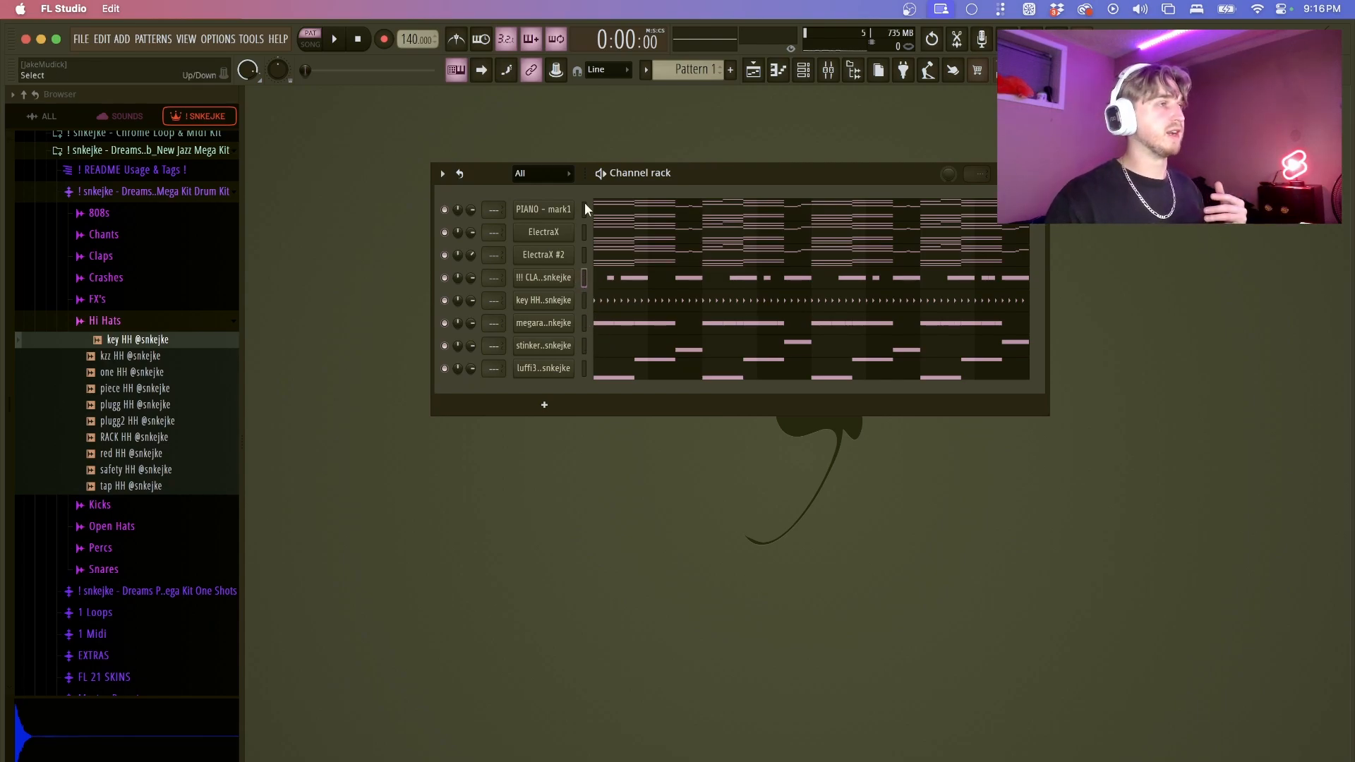
# - Select all eight channels and route them to mixer tracks 1 to 8 in order
pyautogui.moveTo(585, 202); pyautogui.dragTo(578, 268)
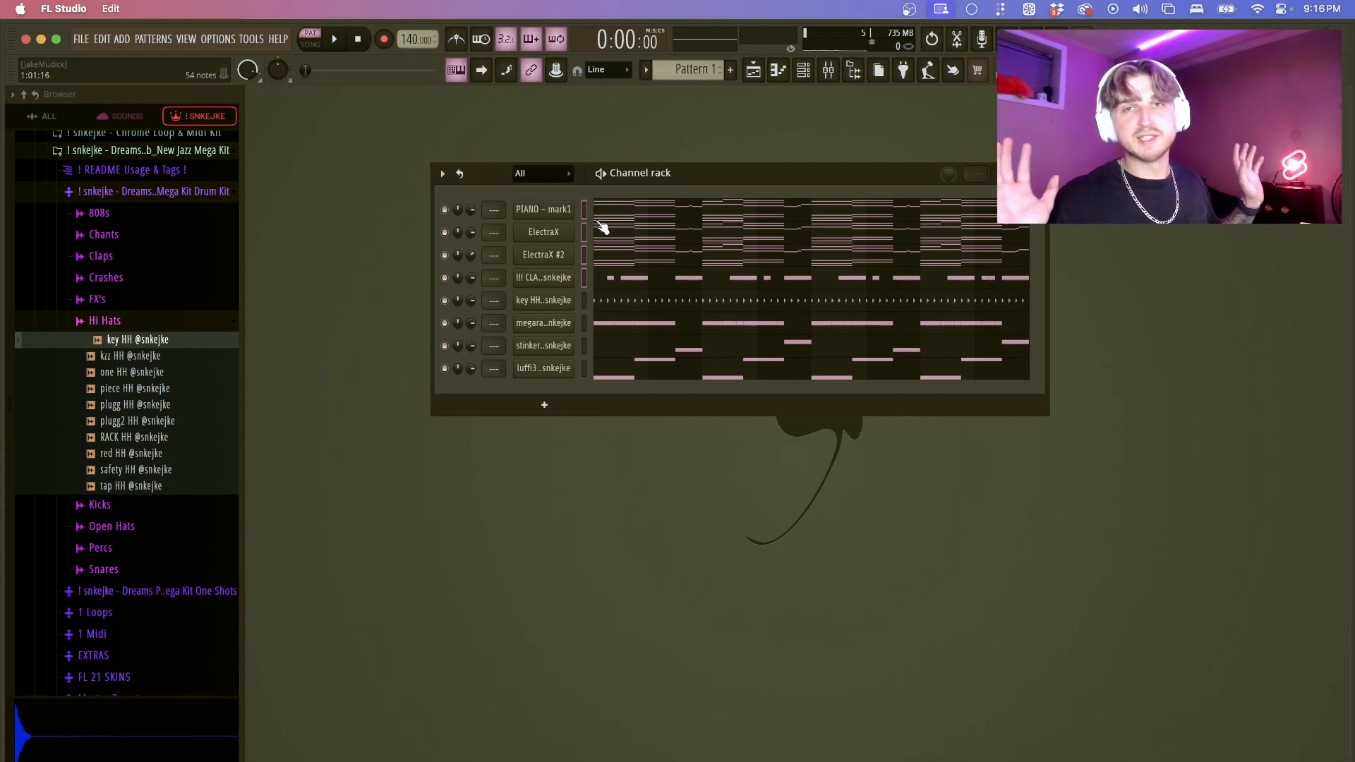
pyautogui.moveTo(584, 211); pyautogui.dragTo(587, 362)
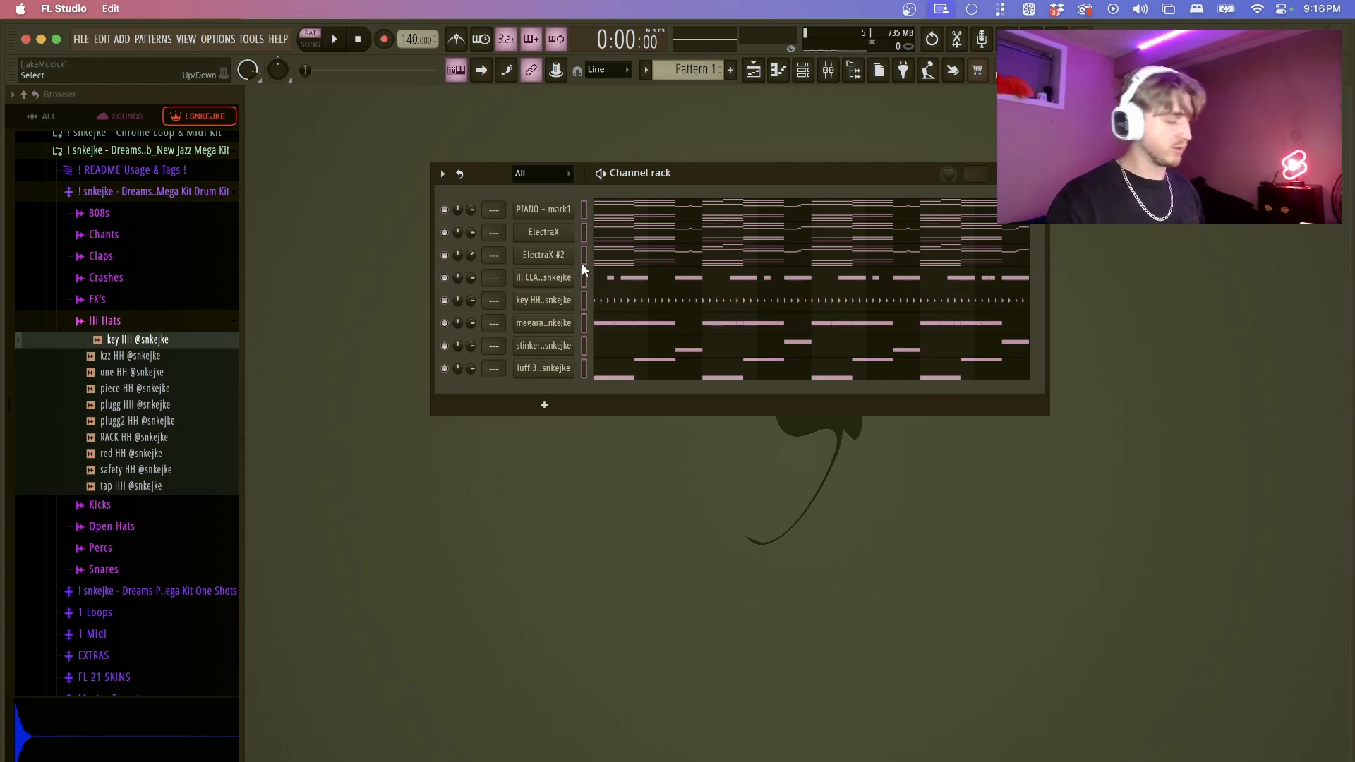
pyautogui.press('super+l')
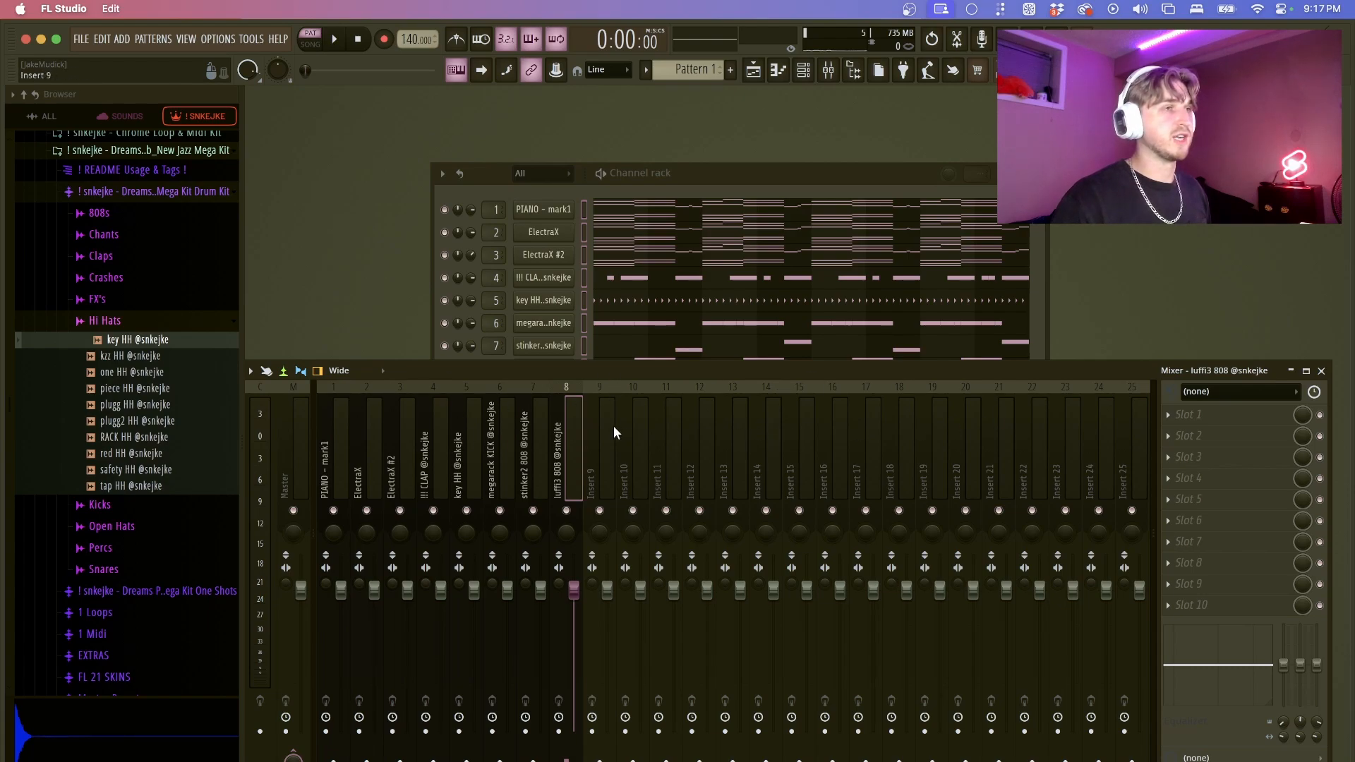
# - Widen the mixer and load CHROME MASTER PRESET from the Master Preset folder onto the Master track
pyautogui.moveTo(1332, 443); pyautogui.dragTo(1348, 443)
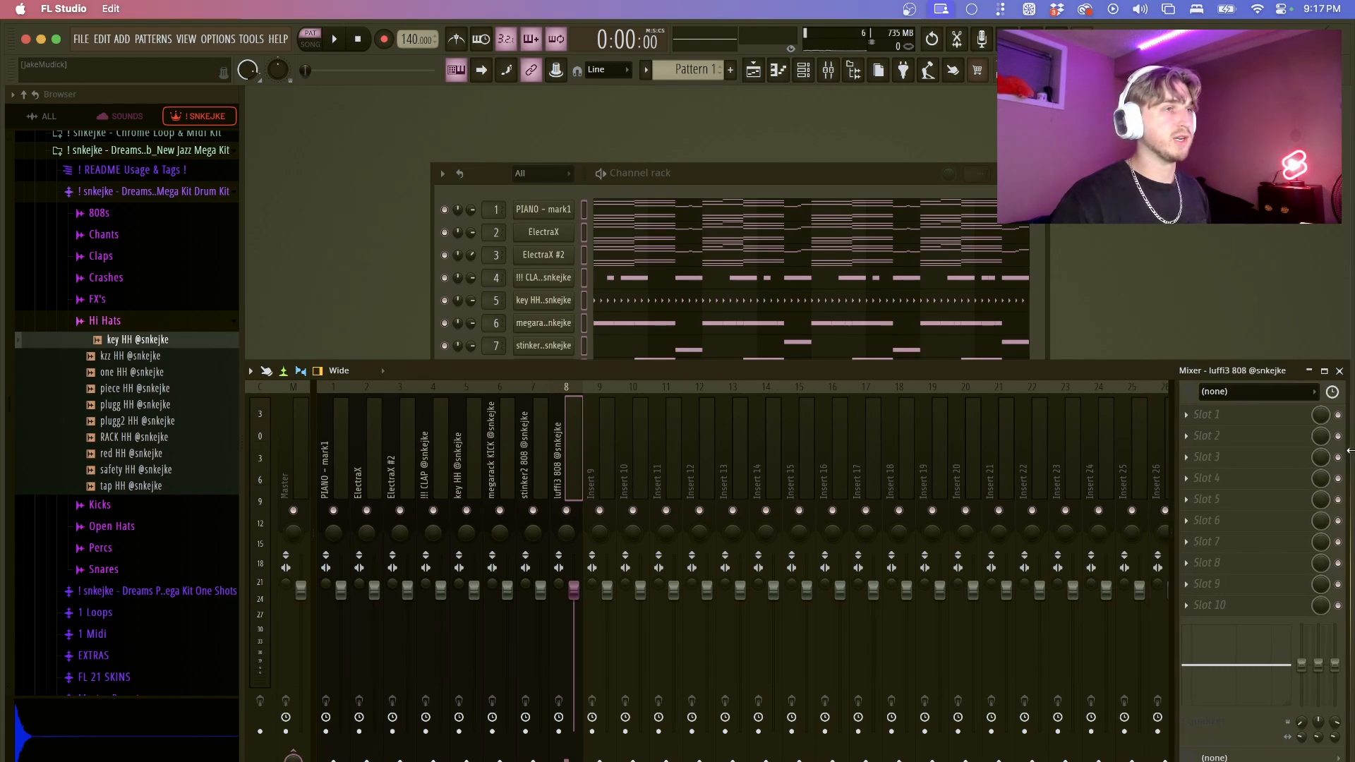
pyautogui.press('F6')
pyautogui.moveTo(332, 389); pyautogui.dragTo(294, 416)
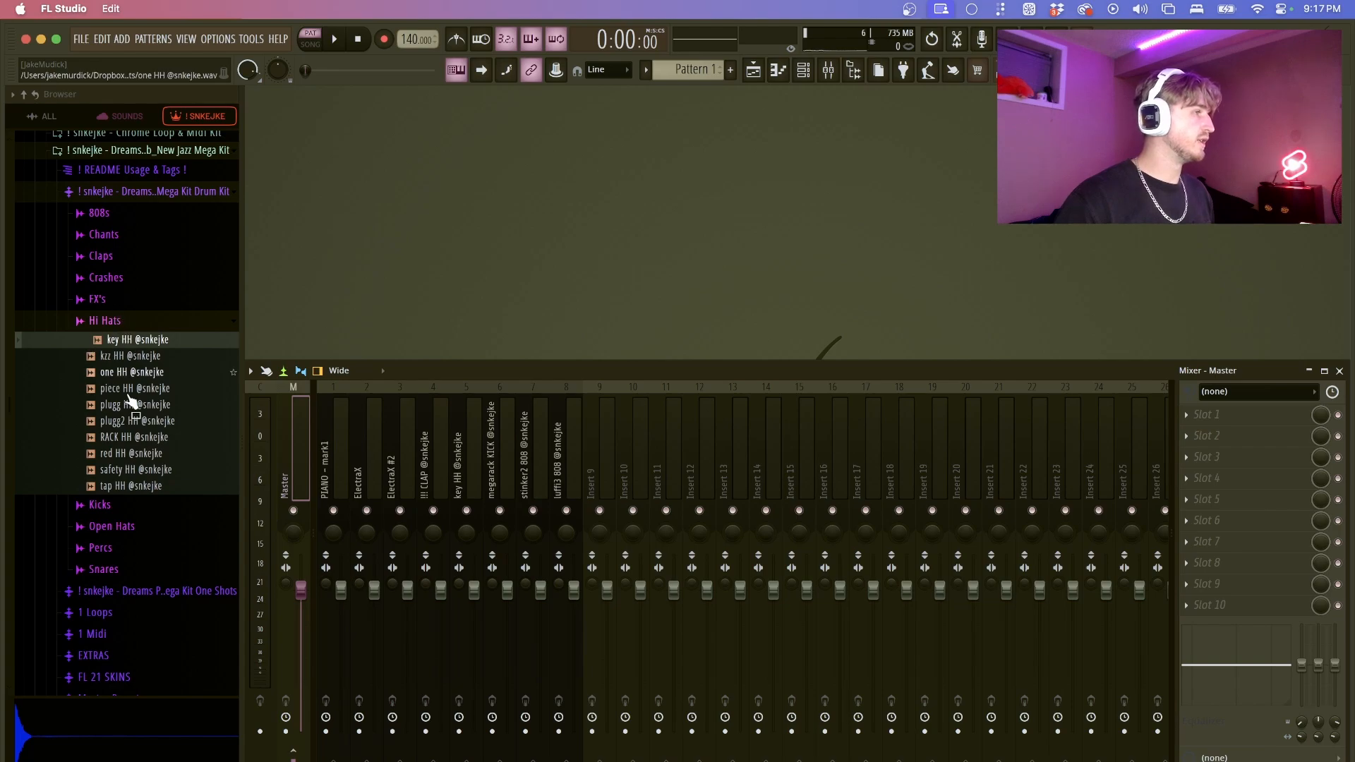
pyautogui.click(134, 692)
pyautogui.moveTo(146, 410); pyautogui.dragTo(320, 487)
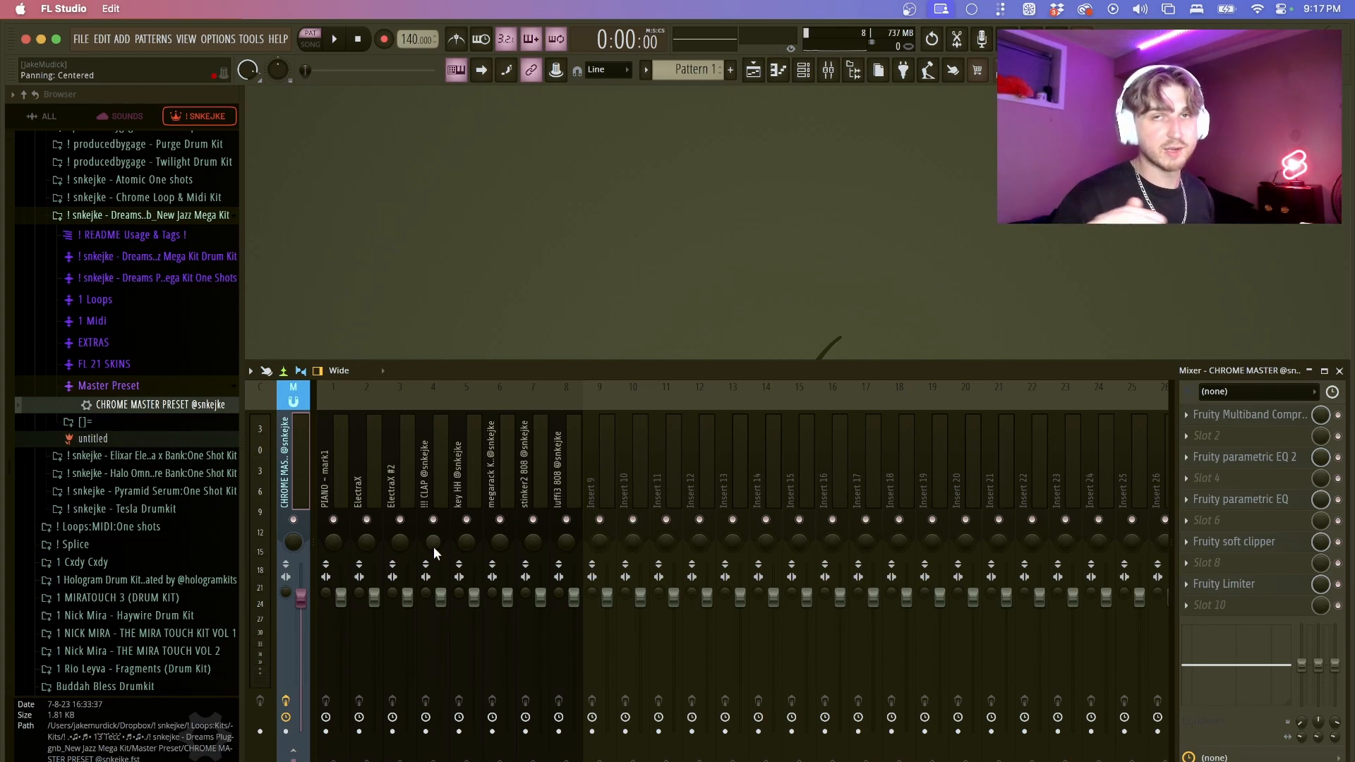
pyautogui.scroll(3, 134, 372)
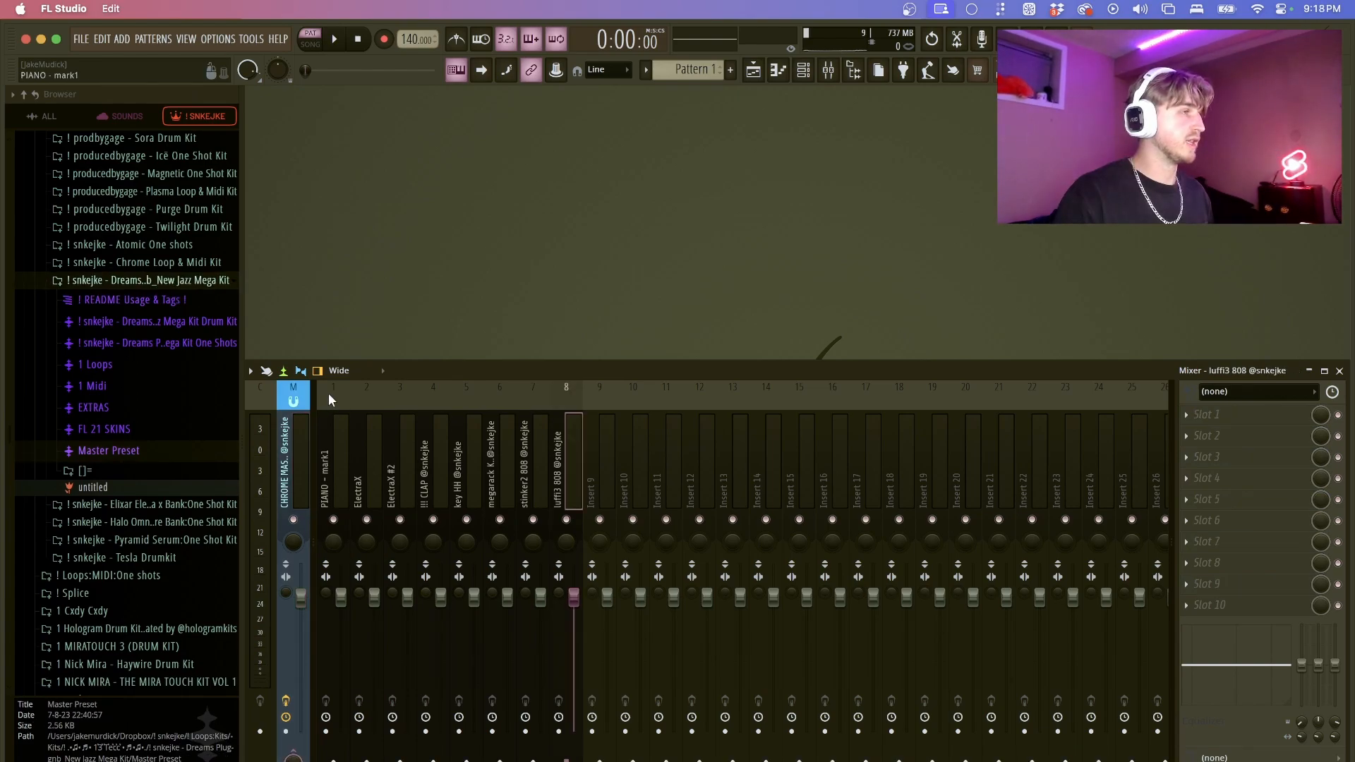
# - Lower the volume faders of mixer tracks 1 to 8 together to 0%
pyautogui.click(328, 392)
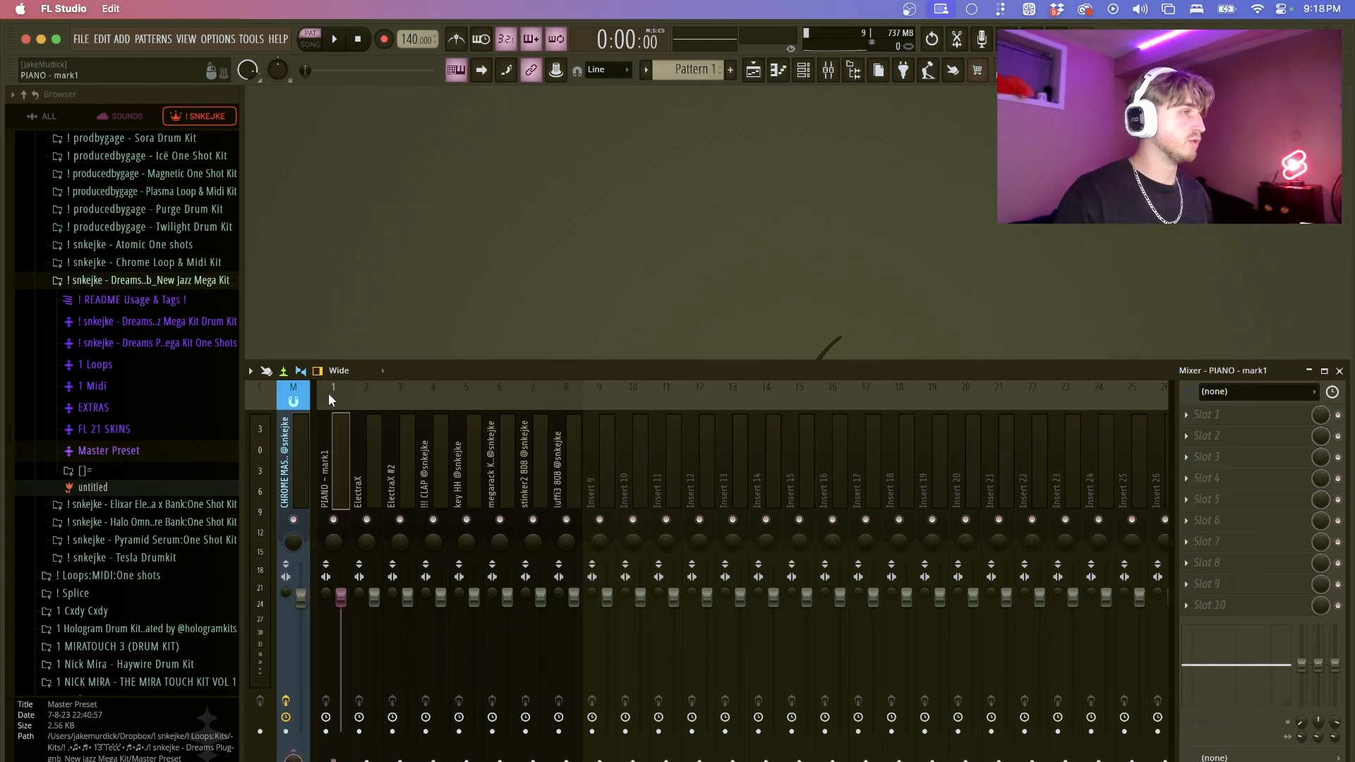
pyautogui.moveTo(328, 392); pyautogui.dragTo(573, 396)
pyautogui.moveTo(574, 596); pyautogui.dragTo(574, 730)
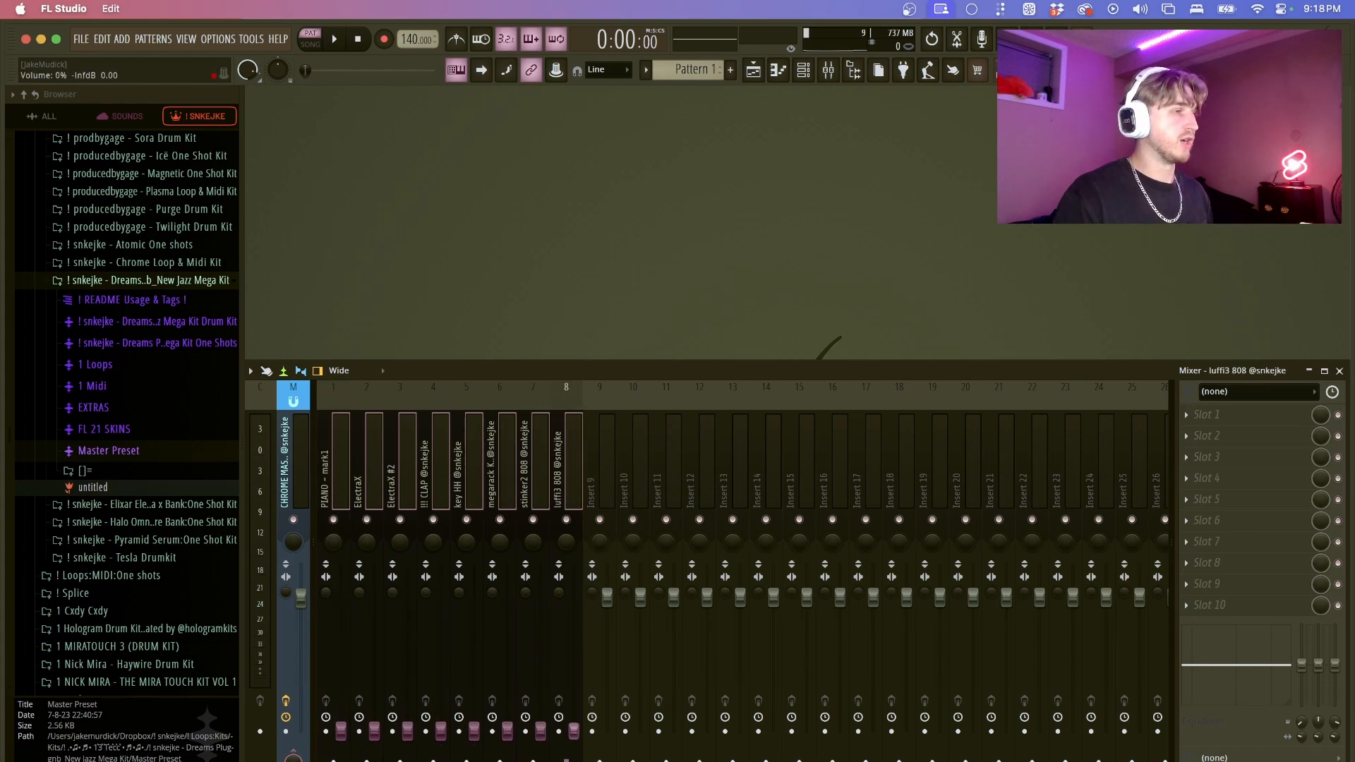
pyautogui.click(541, 730)
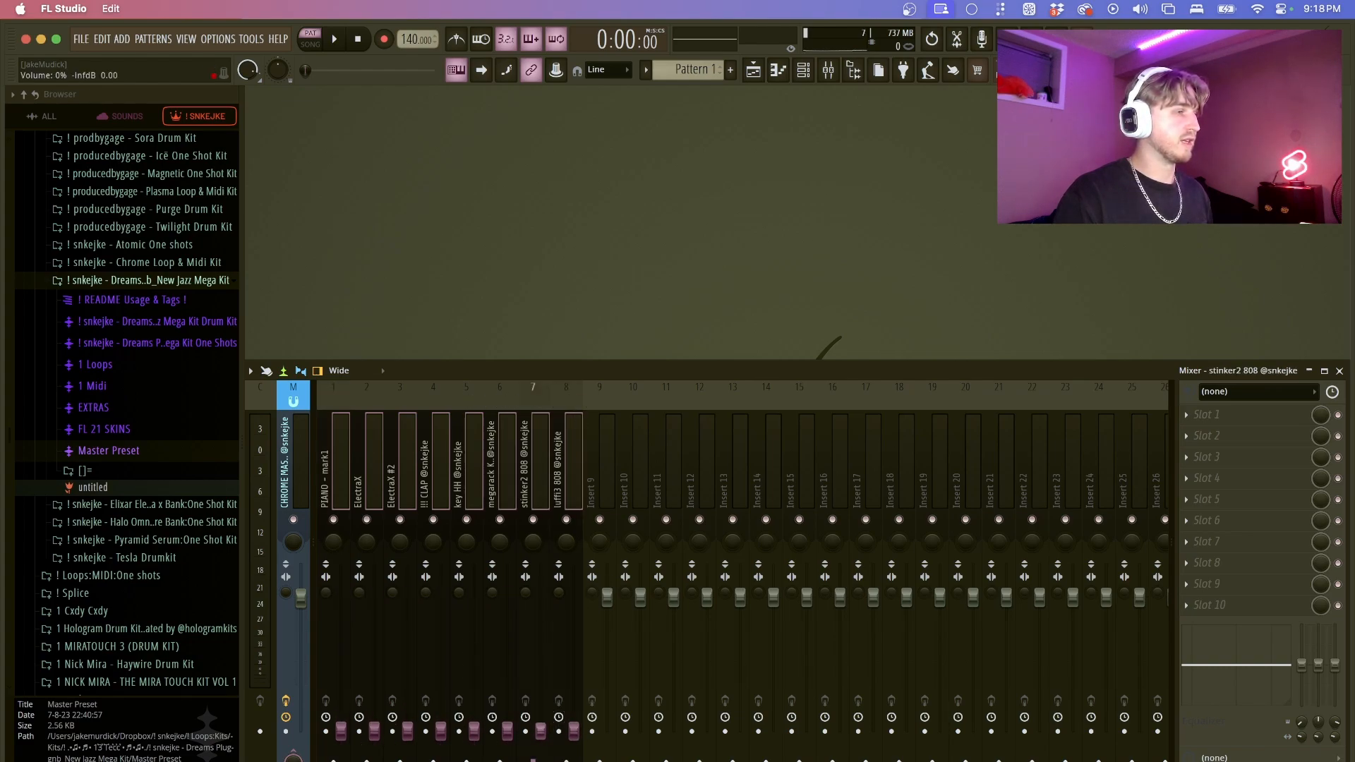
pyautogui.click(571, 395)
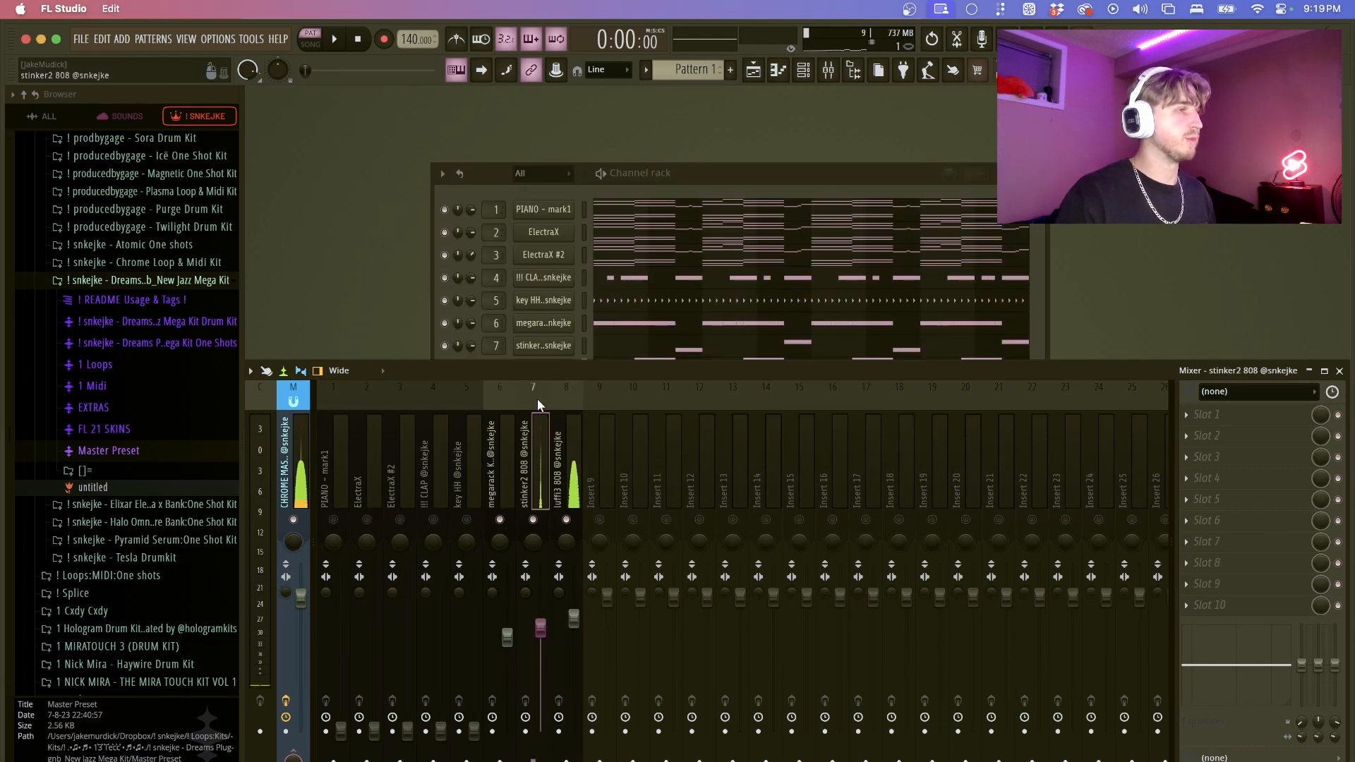
# - Change the By number of the cut group in the stinker2 808 channel's miscellaneous settings
pyautogui.click(725, 176)
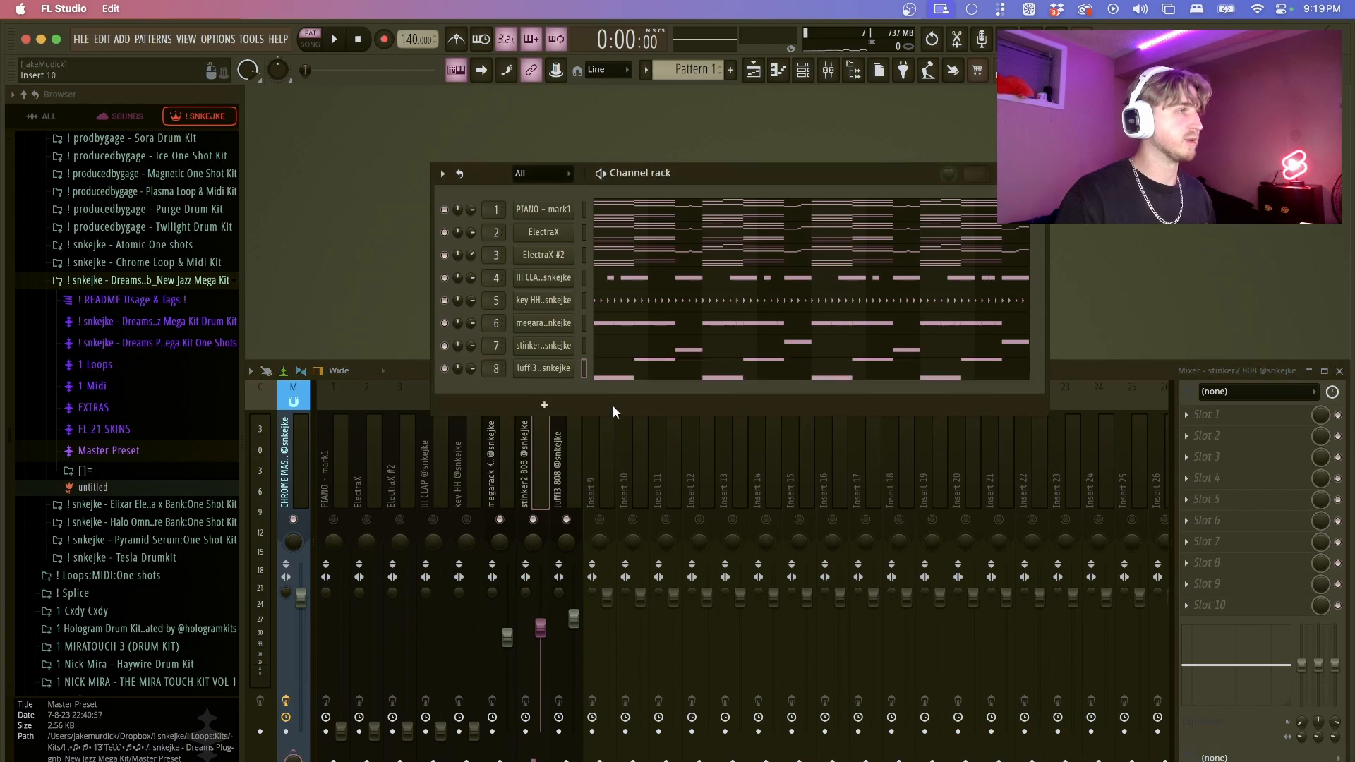
pyautogui.click(563, 345)
pyautogui.click(333, 155)
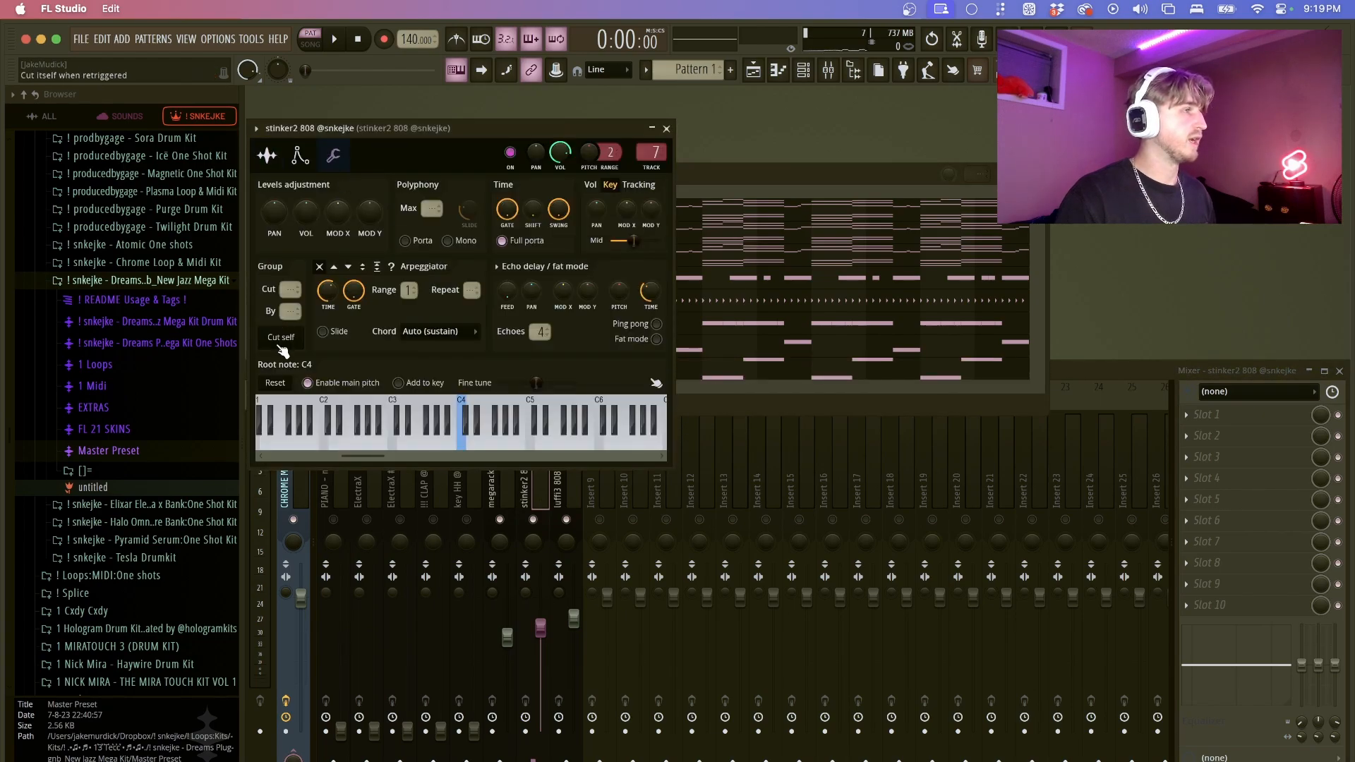
pyautogui.moveTo(291, 311); pyautogui.dragTo(294, 298)
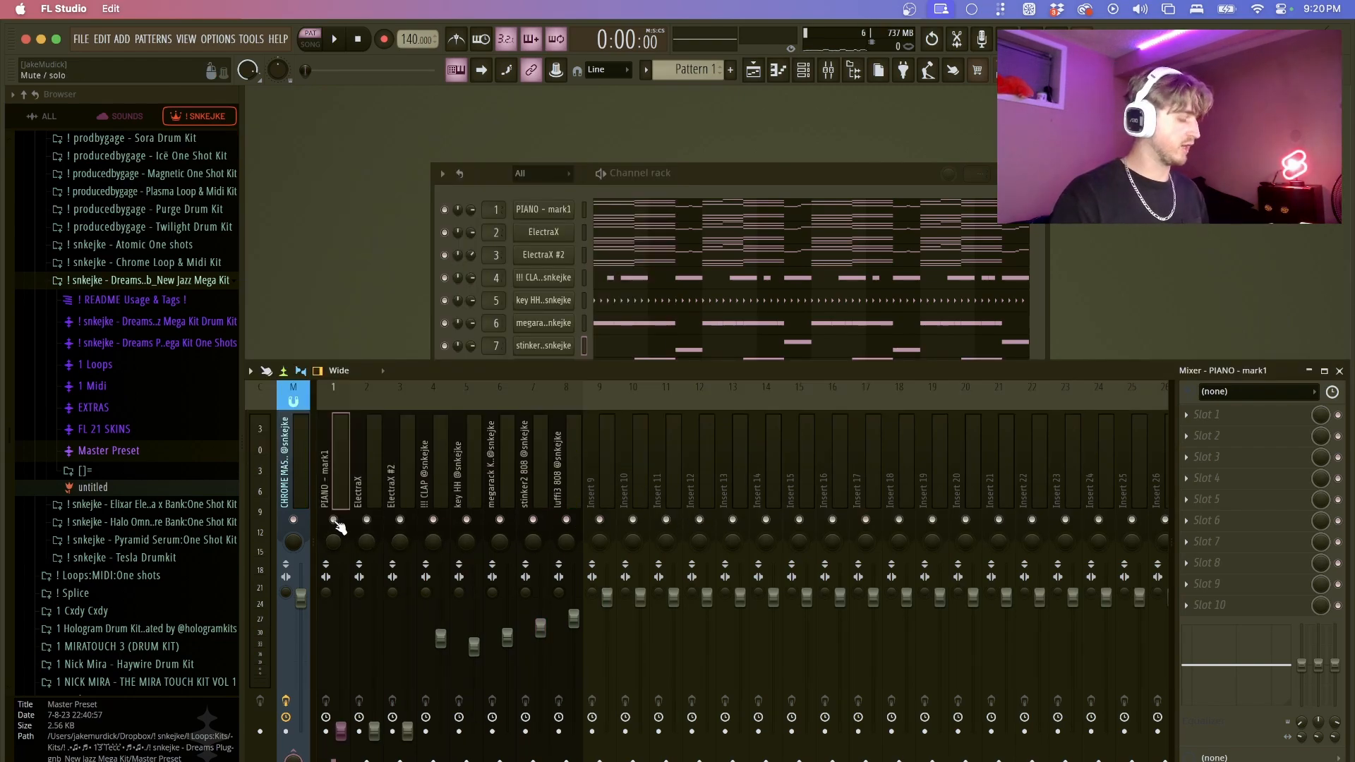
# - Solo the PIANO - mark1 mixer track and raise its volume fader from zero
pyautogui.rightClick(334, 521)
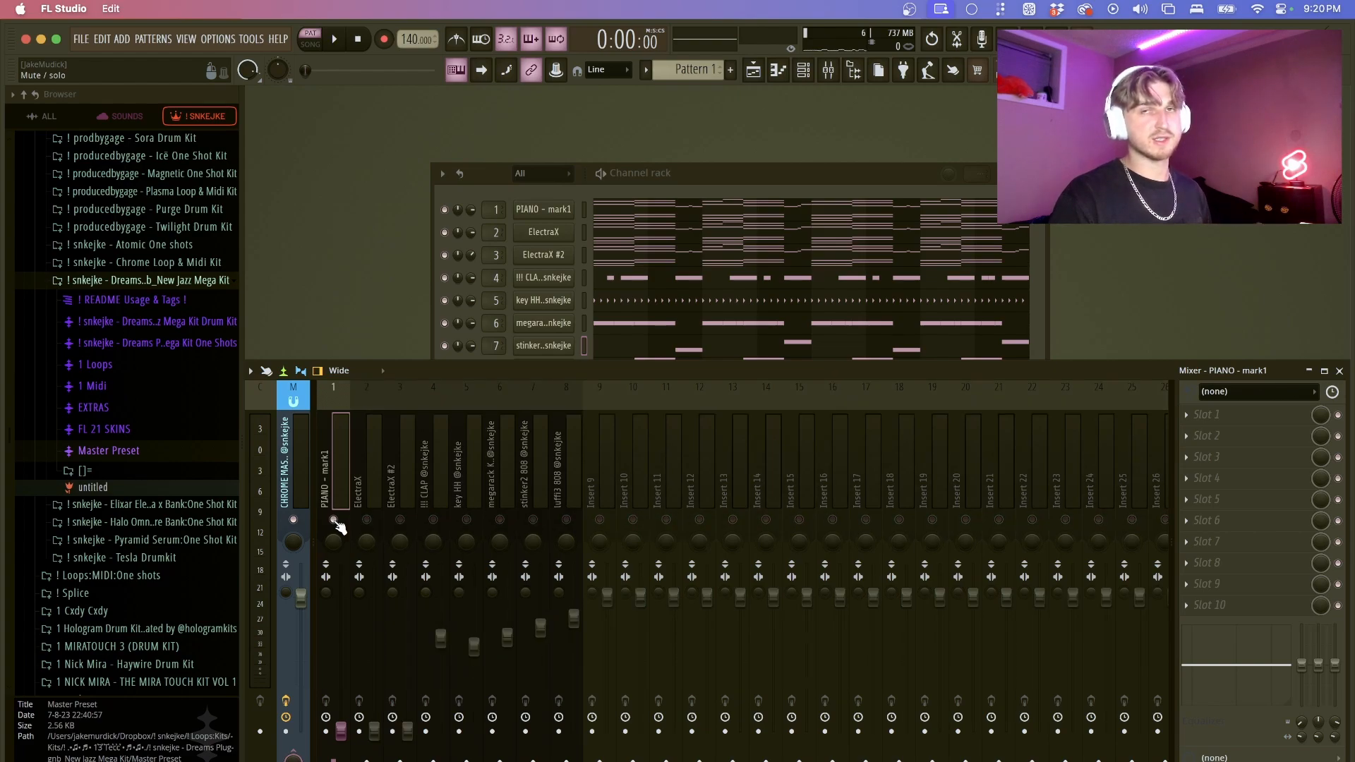
pyautogui.rightClick(334, 520)
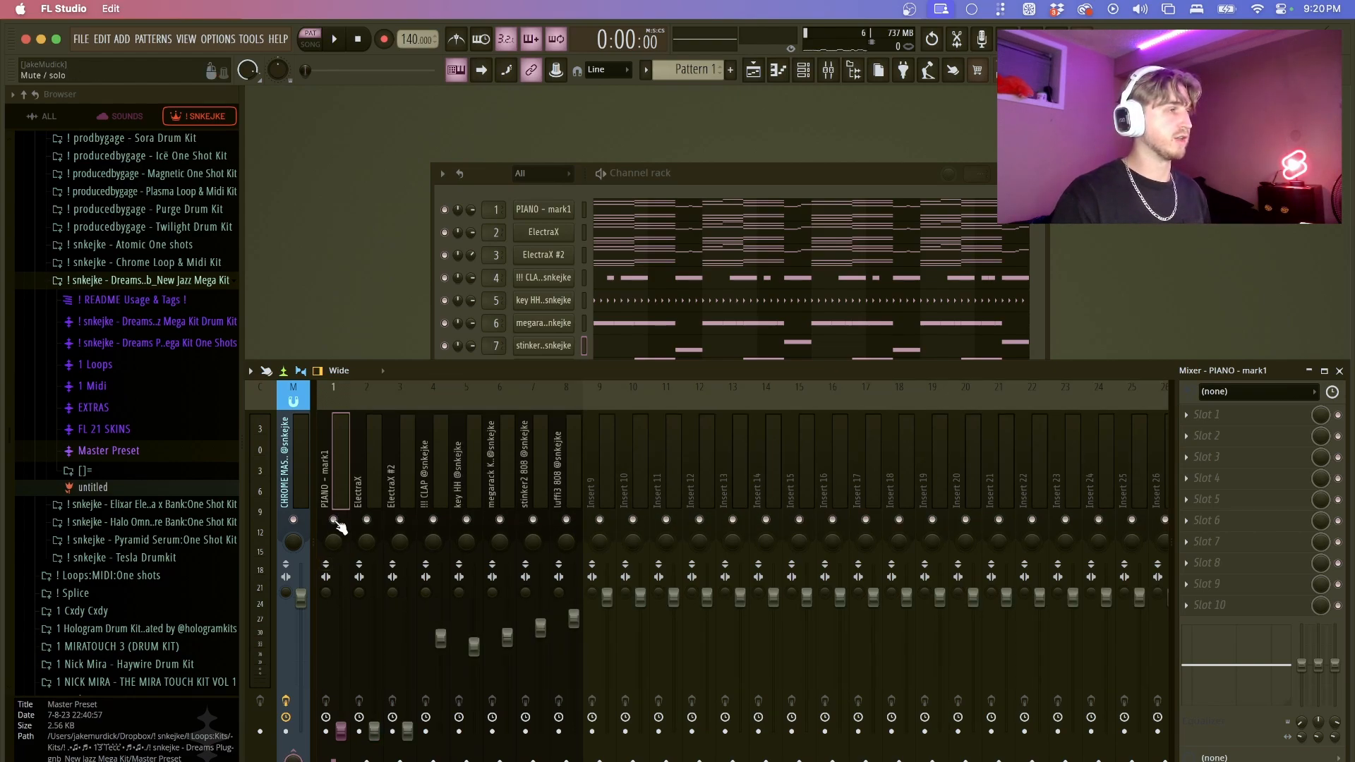
pyautogui.rightClick(334, 521)
pyautogui.rightClick(335, 521)
pyautogui.rightClick(334, 520)
pyautogui.rightClick(334, 521)
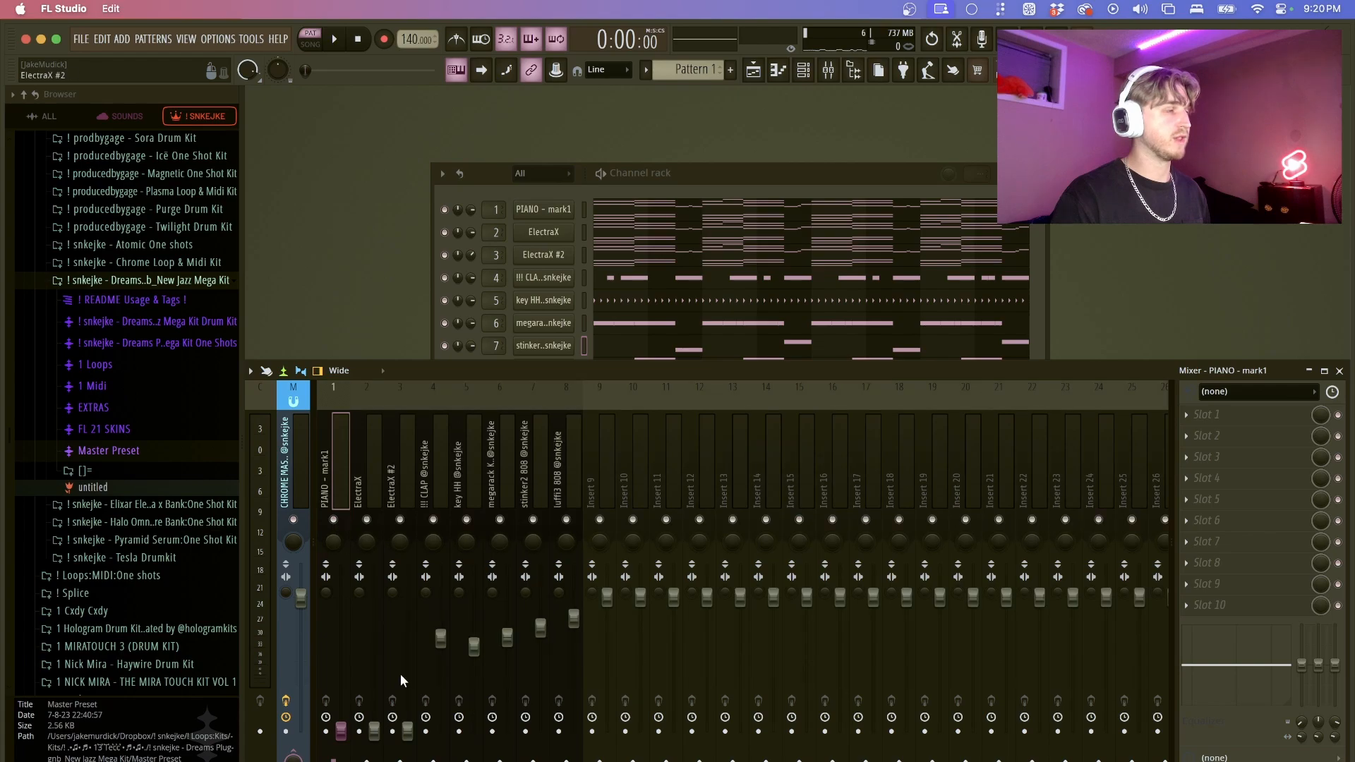
pyautogui.press('s')
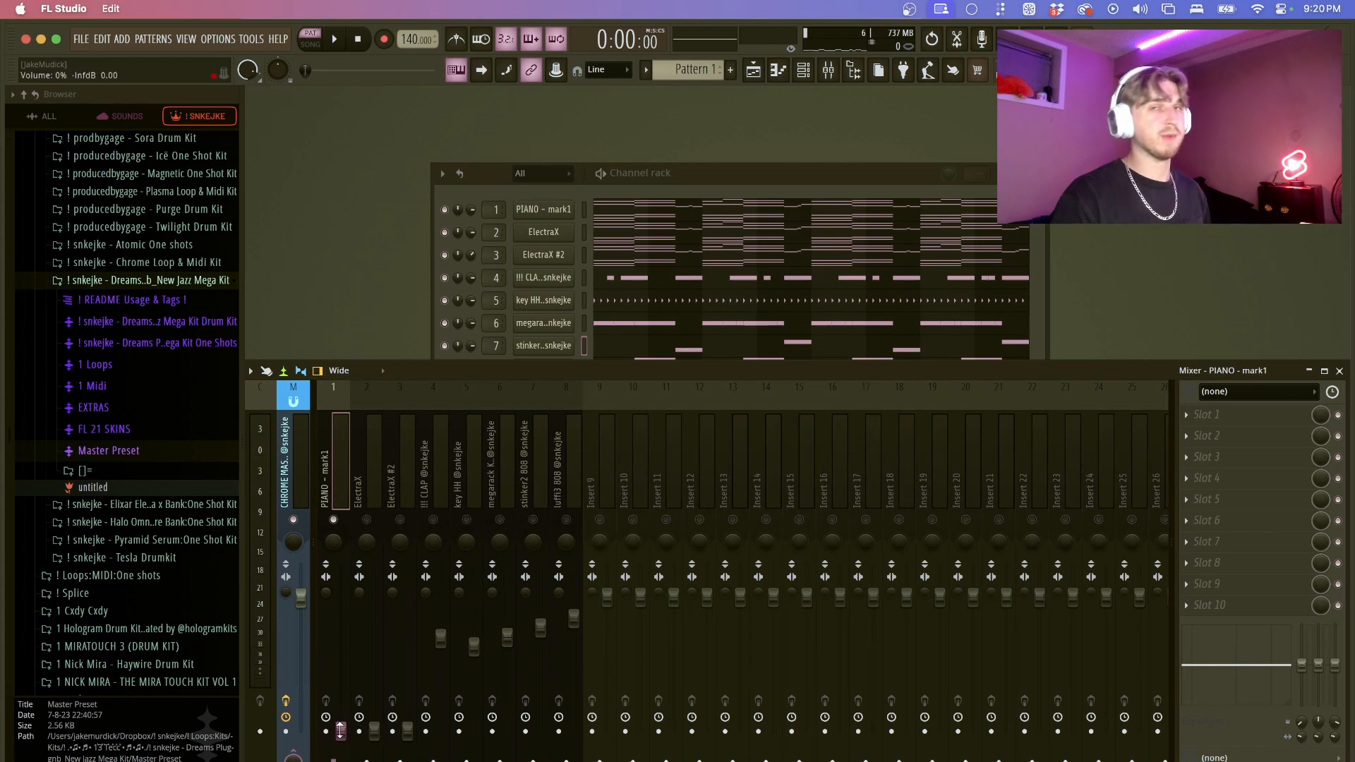
pyautogui.moveTo(340, 730); pyautogui.dragTo(341, 628)
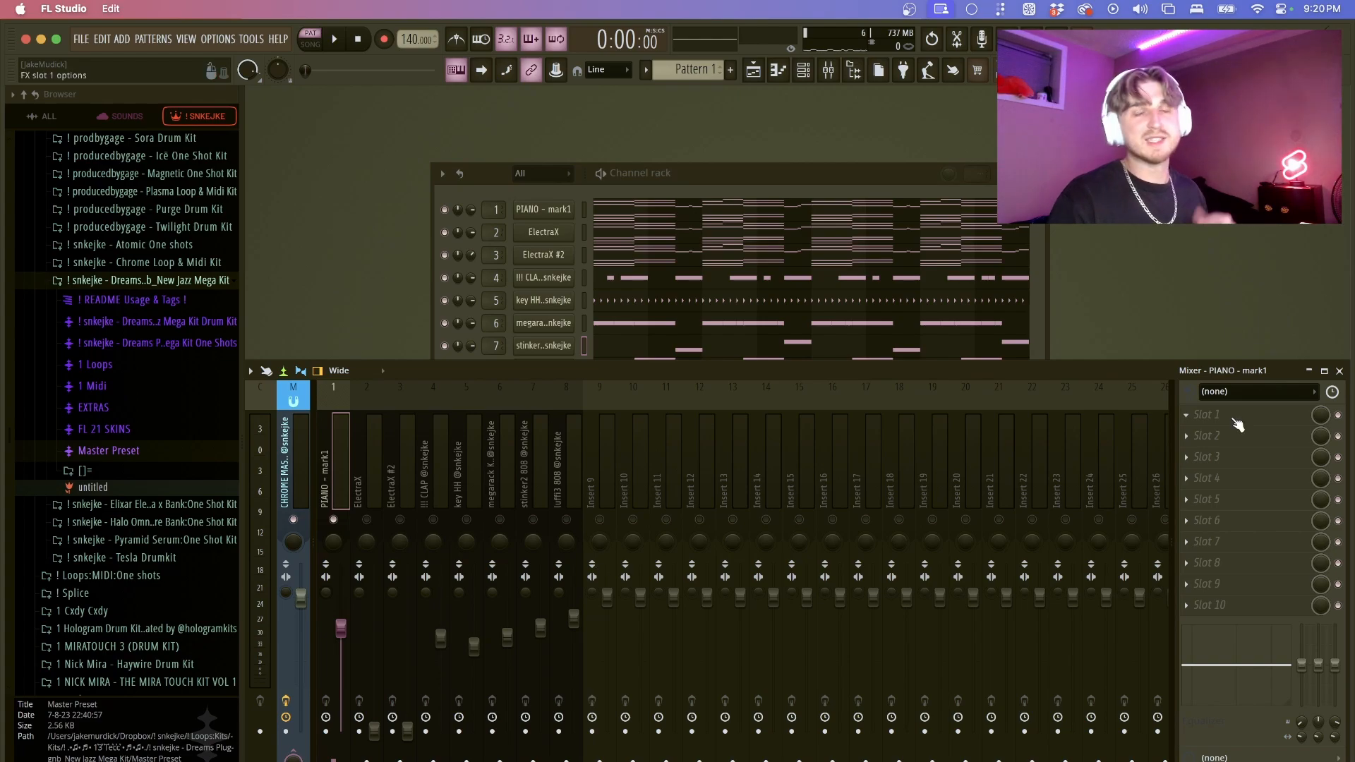
# - Load Fruity Delay 3 into the first effect slot of the PIANO - mark1 mixer track
pyautogui.click(1207, 414)
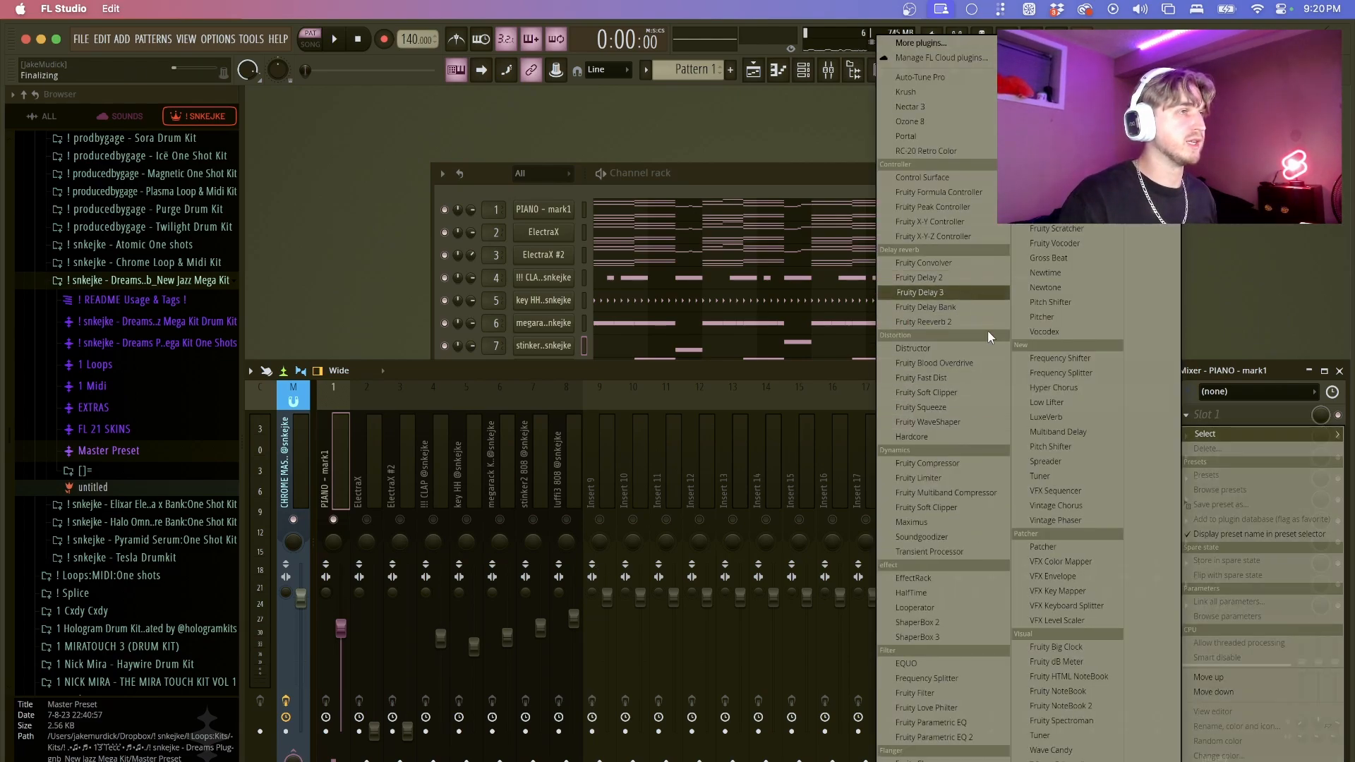
pyautogui.click(970, 292)
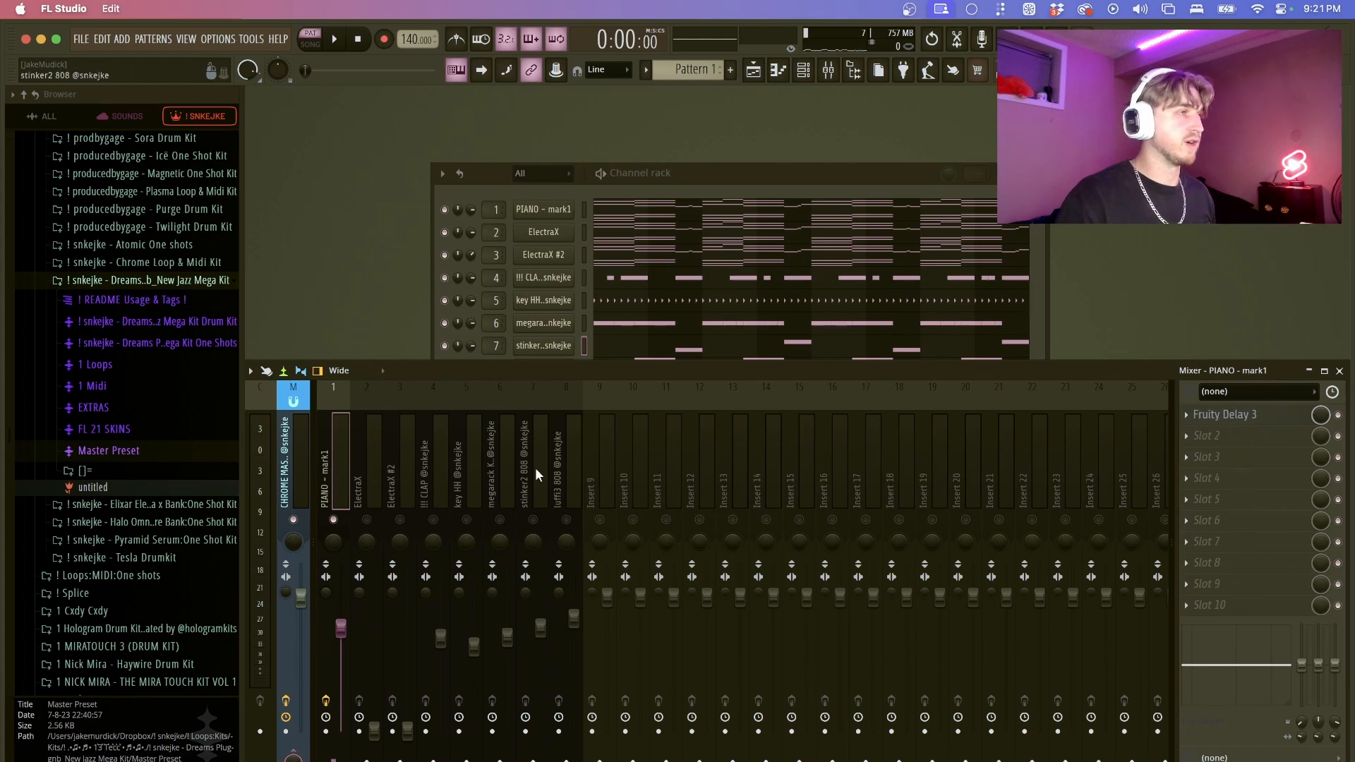
pyautogui.click(466, 394)
pyautogui.moveTo(501, 396); pyautogui.dragTo(446, 403)
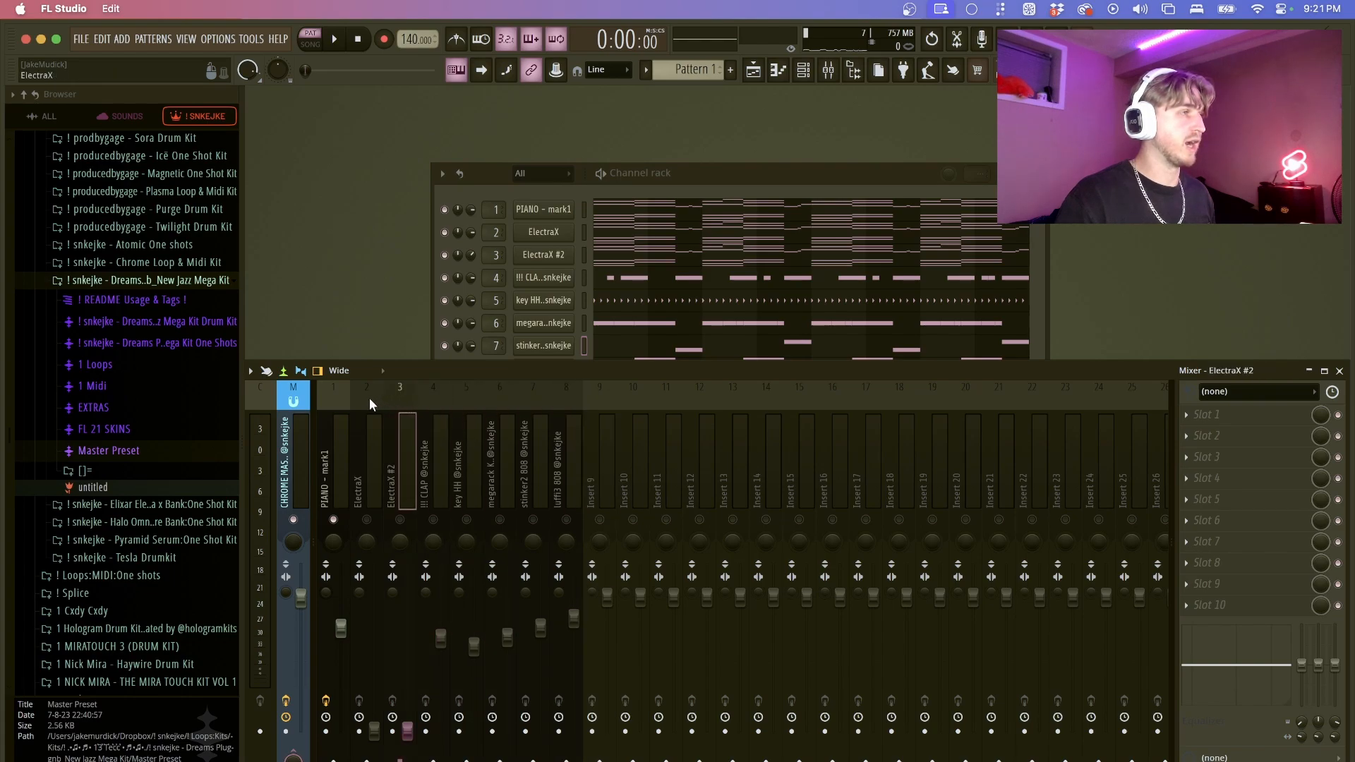
pyautogui.click(341, 394)
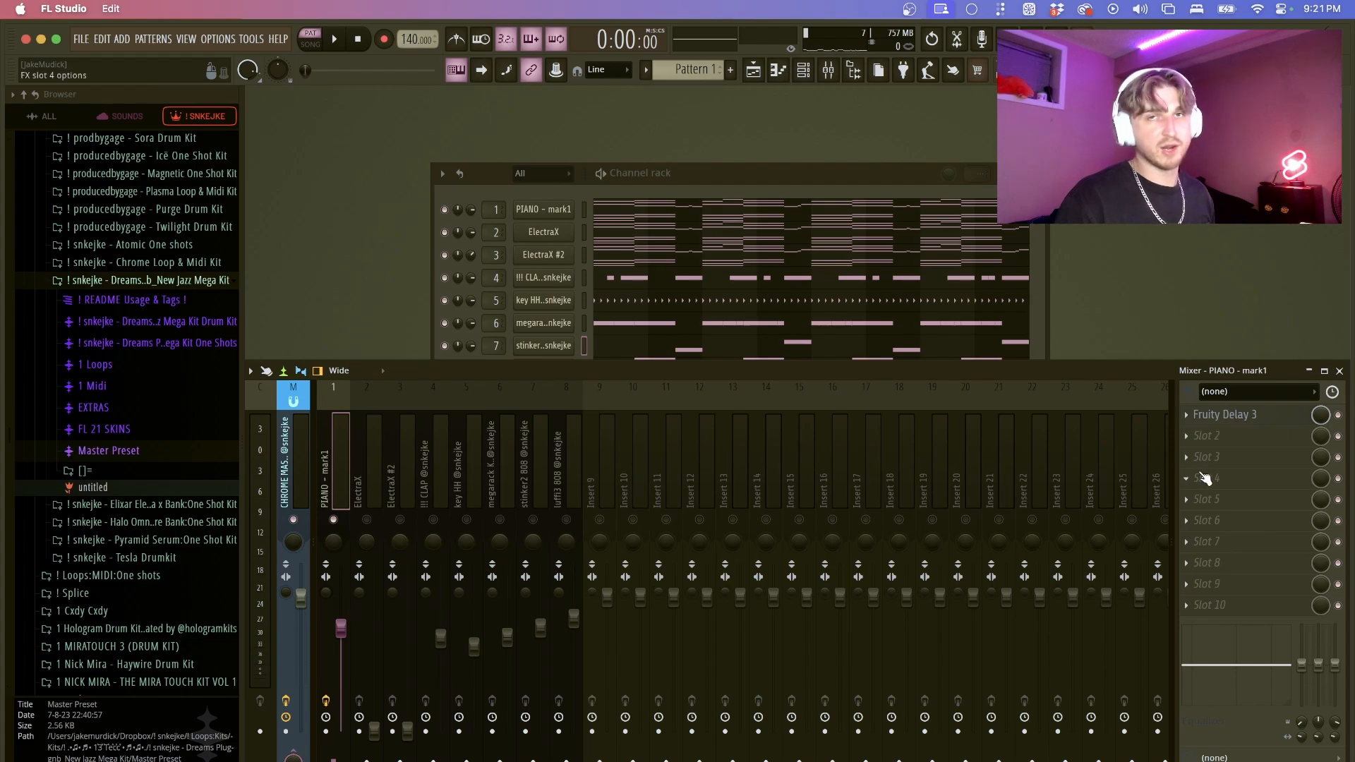
# - Open Fruity Delay 3 on the piano track and audition the soloed pattern with the delay
pyautogui.click(1225, 417)
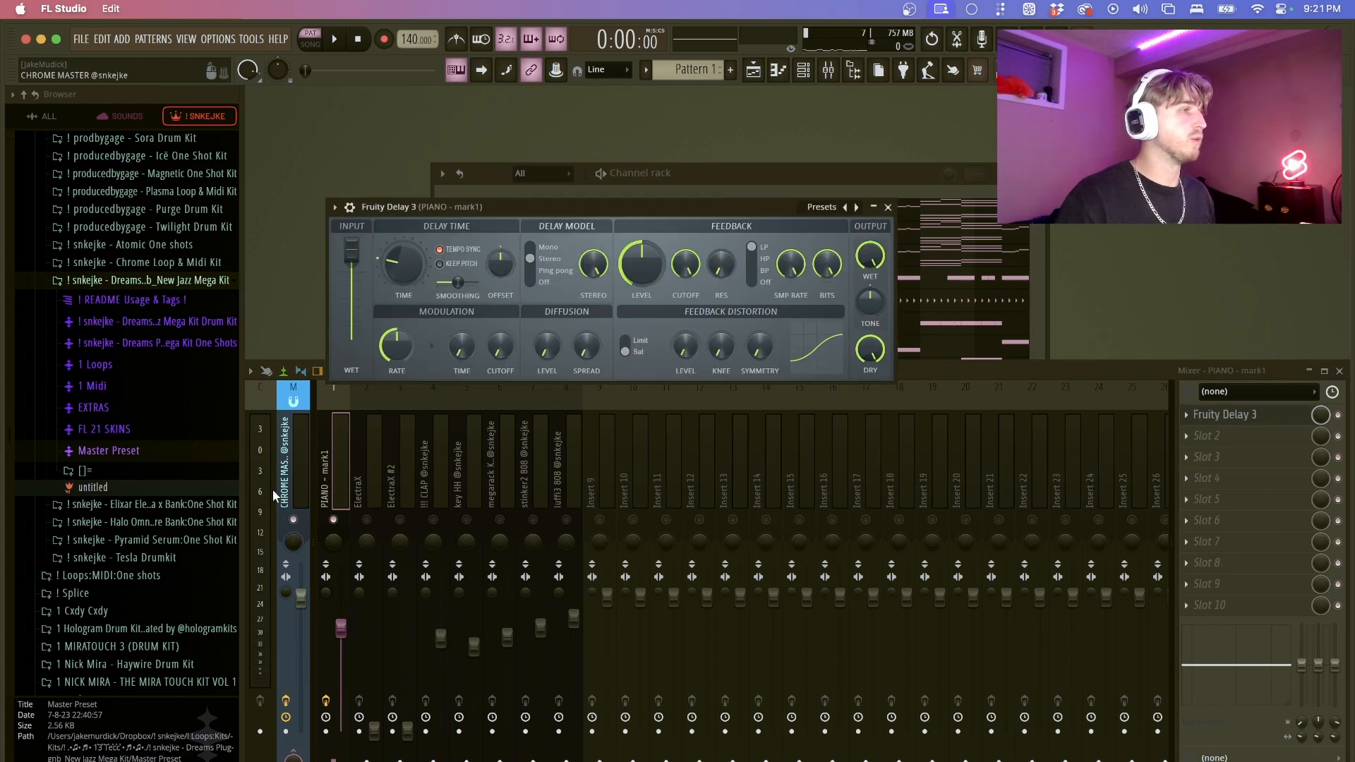
pyautogui.moveTo(646, 207); pyautogui.dragTo(776, 199)
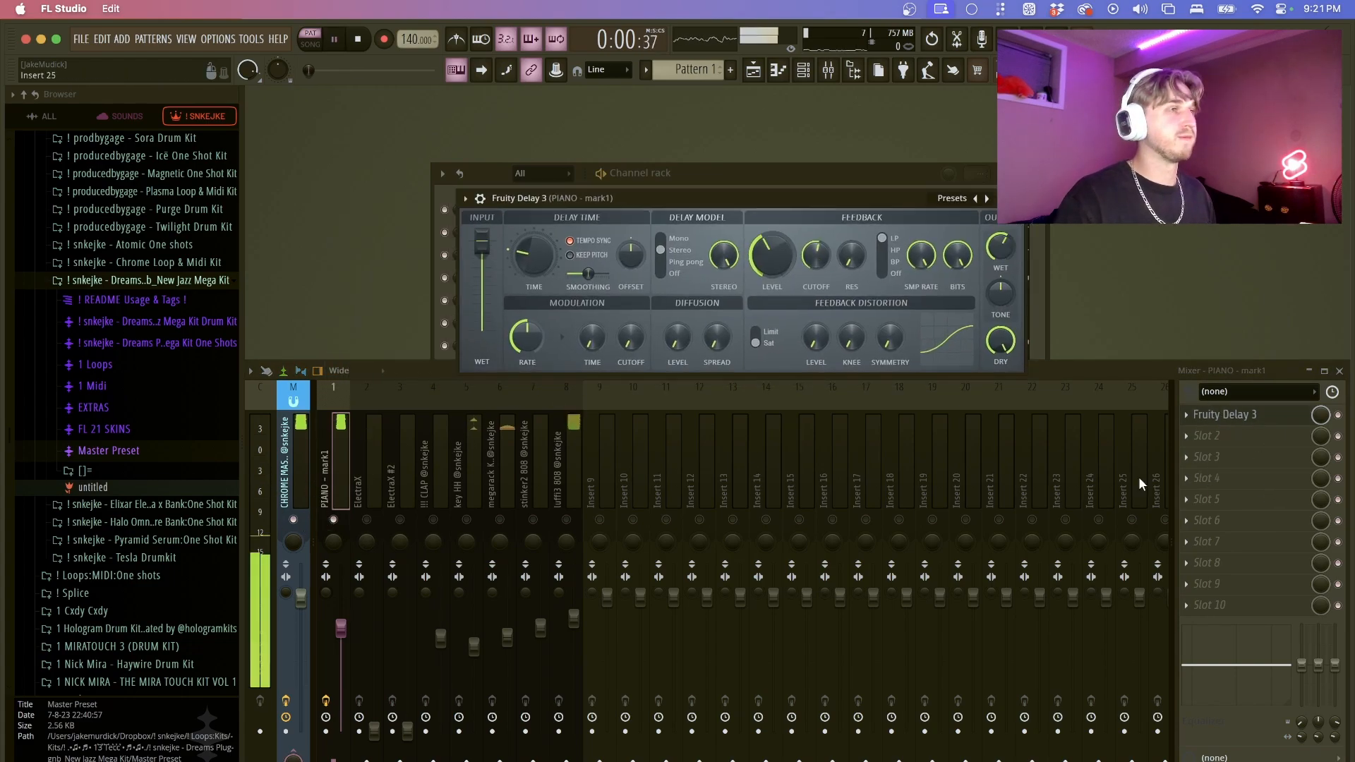
pyautogui.press('space')
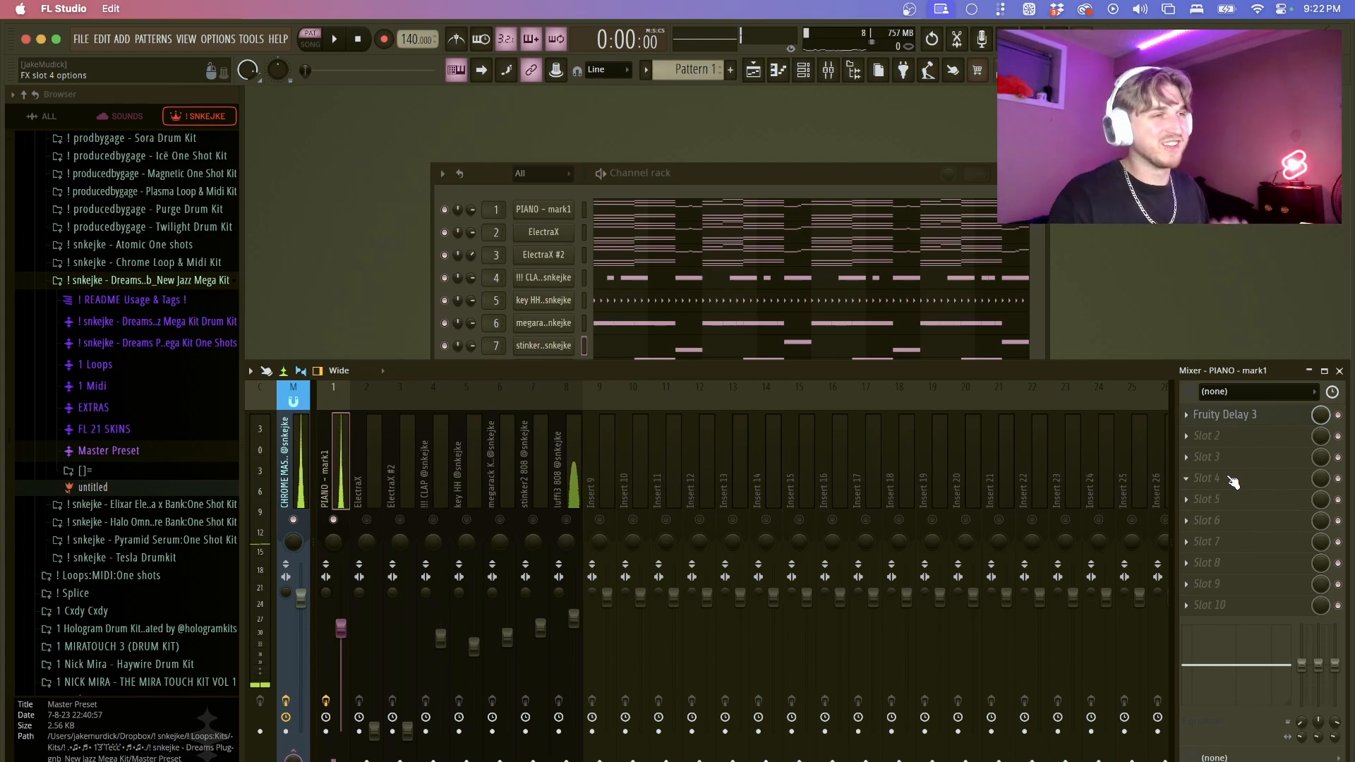
# - Load RC-20 Retro Color into the second effect slot of the piano track and play the pattern through it
pyautogui.click(1230, 443)
pyautogui.click(927, 151)
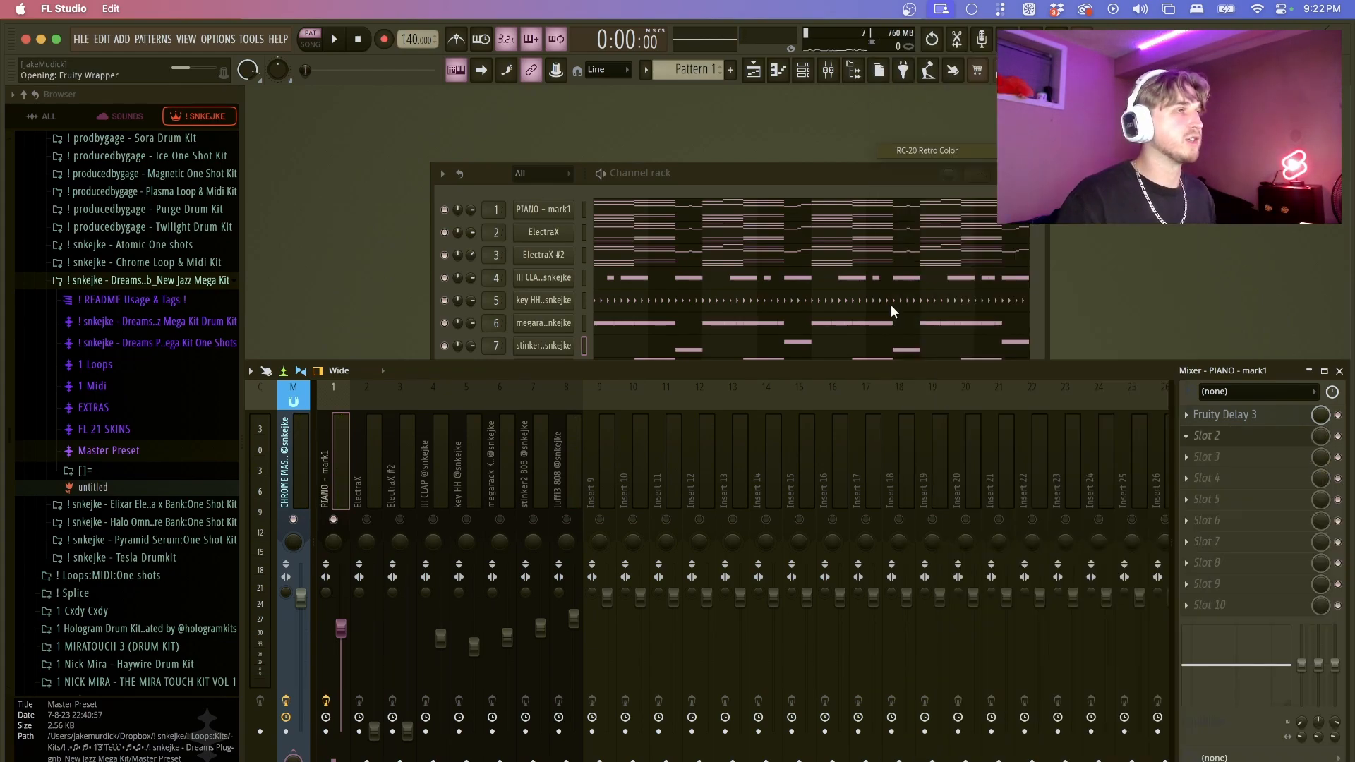
pyautogui.moveTo(552, 139); pyautogui.dragTo(852, 143)
pyautogui.moveTo(779, 486)
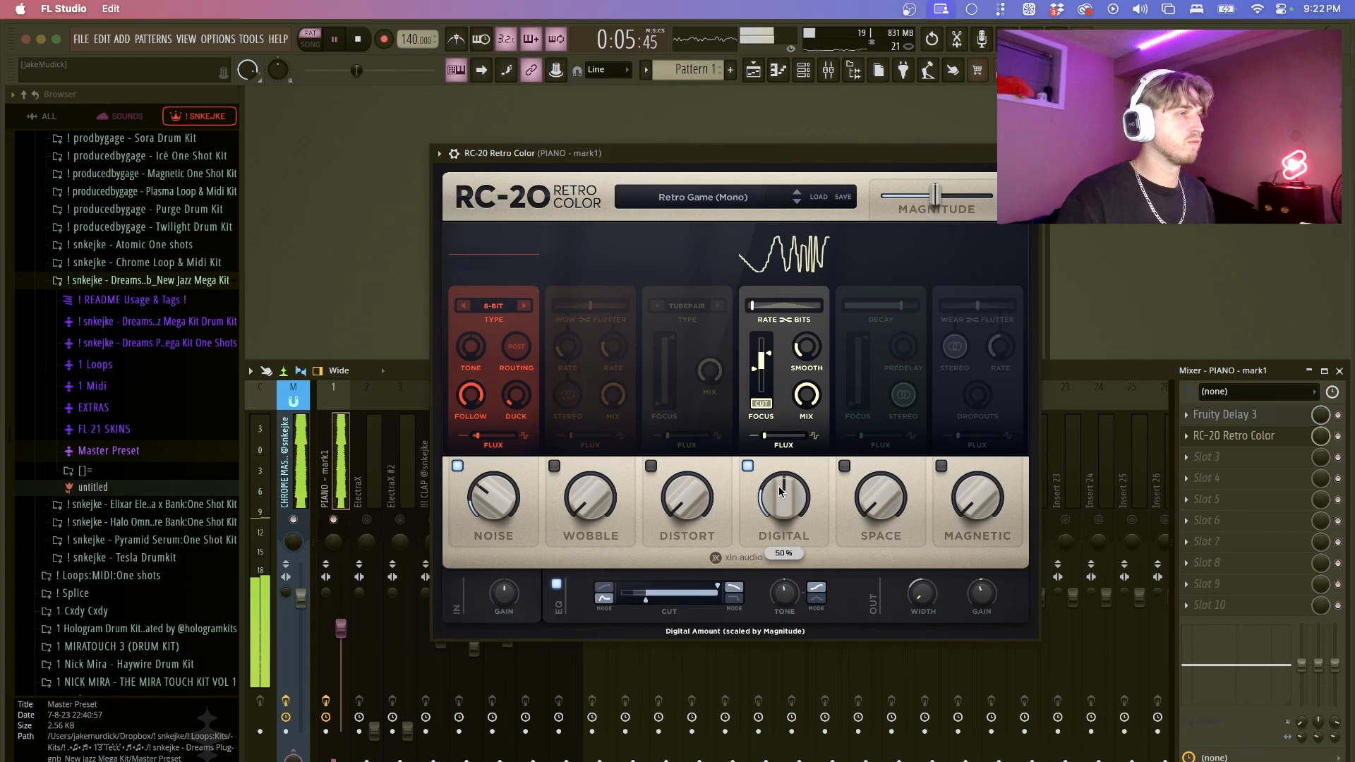
# - In RC-20's Retro Game (Mono) preset, lower the Digital and Noise amounts, and switch off the Noise module
pyautogui.moveTo(780, 491); pyautogui.dragTo(763, 517)
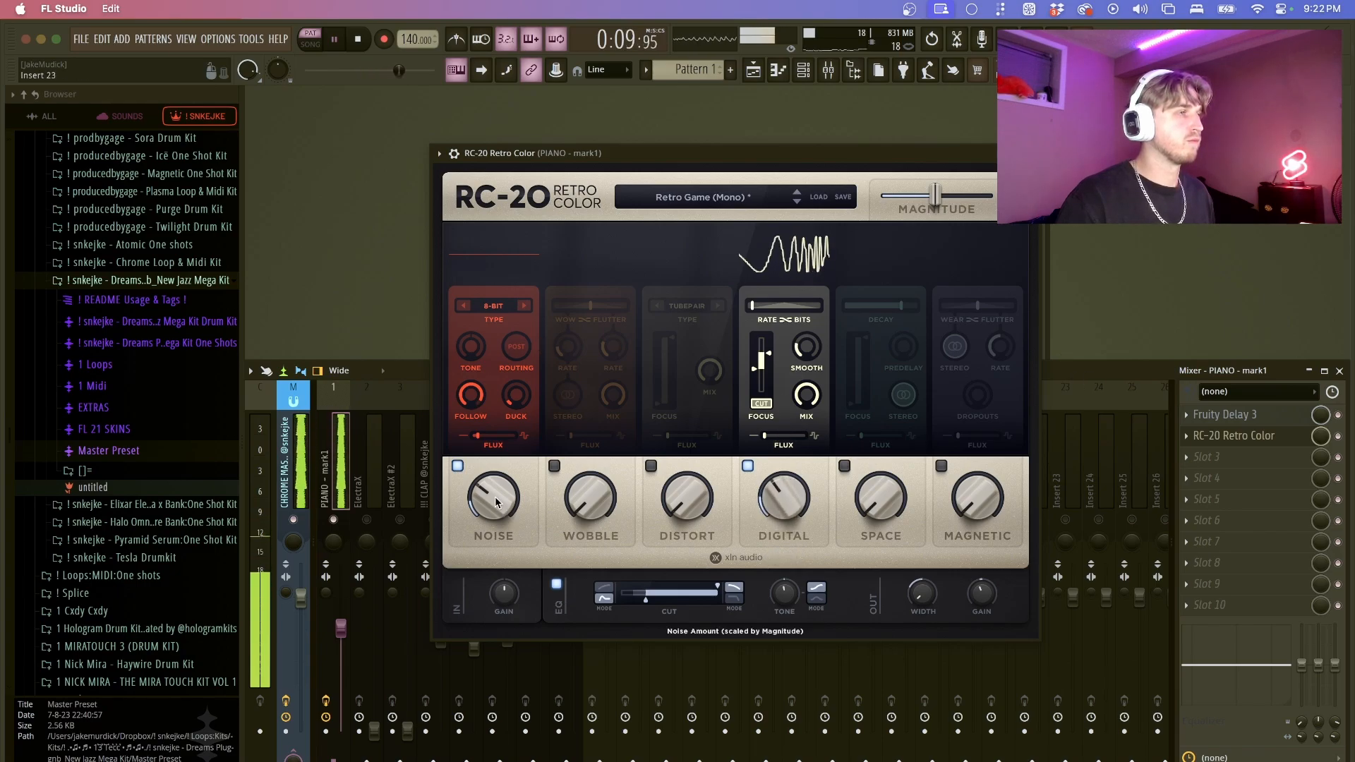
pyautogui.moveTo(494, 497); pyautogui.dragTo(514, 551)
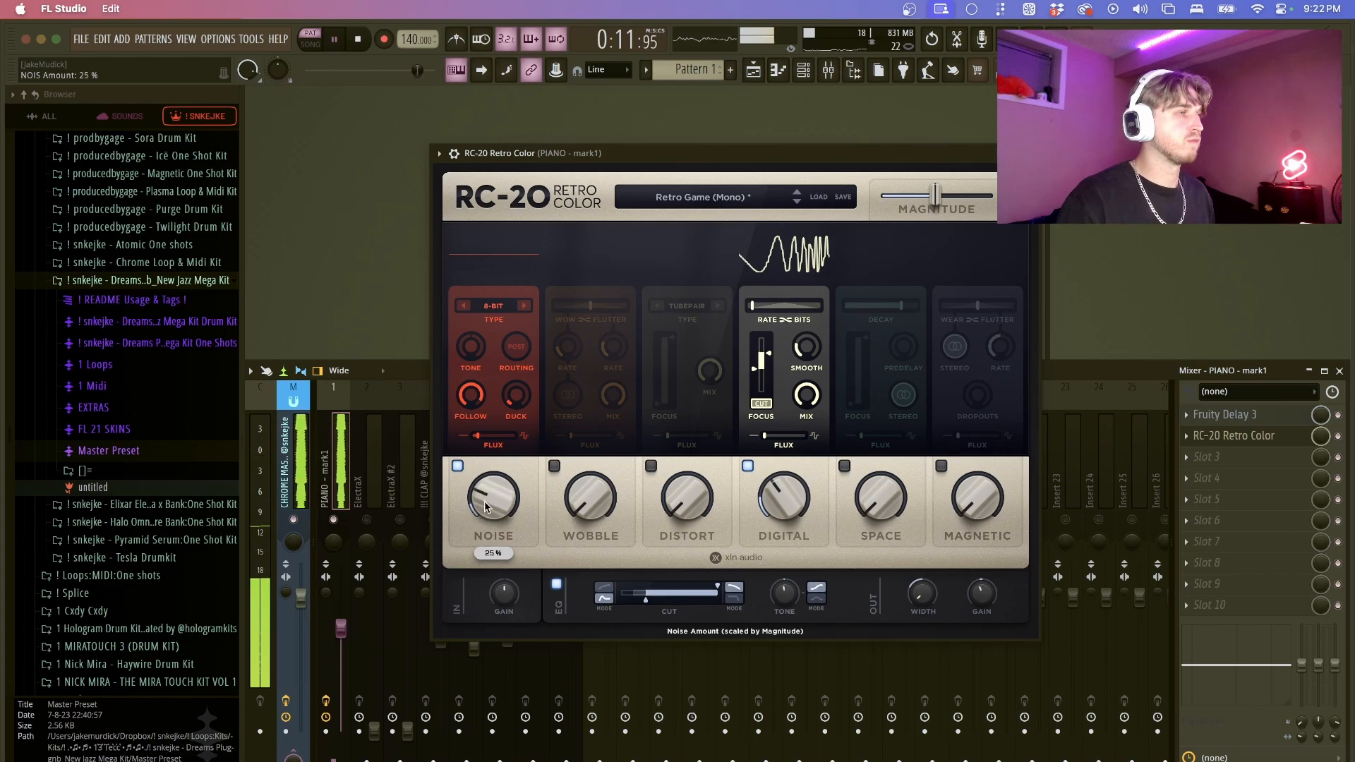
pyautogui.click(458, 466)
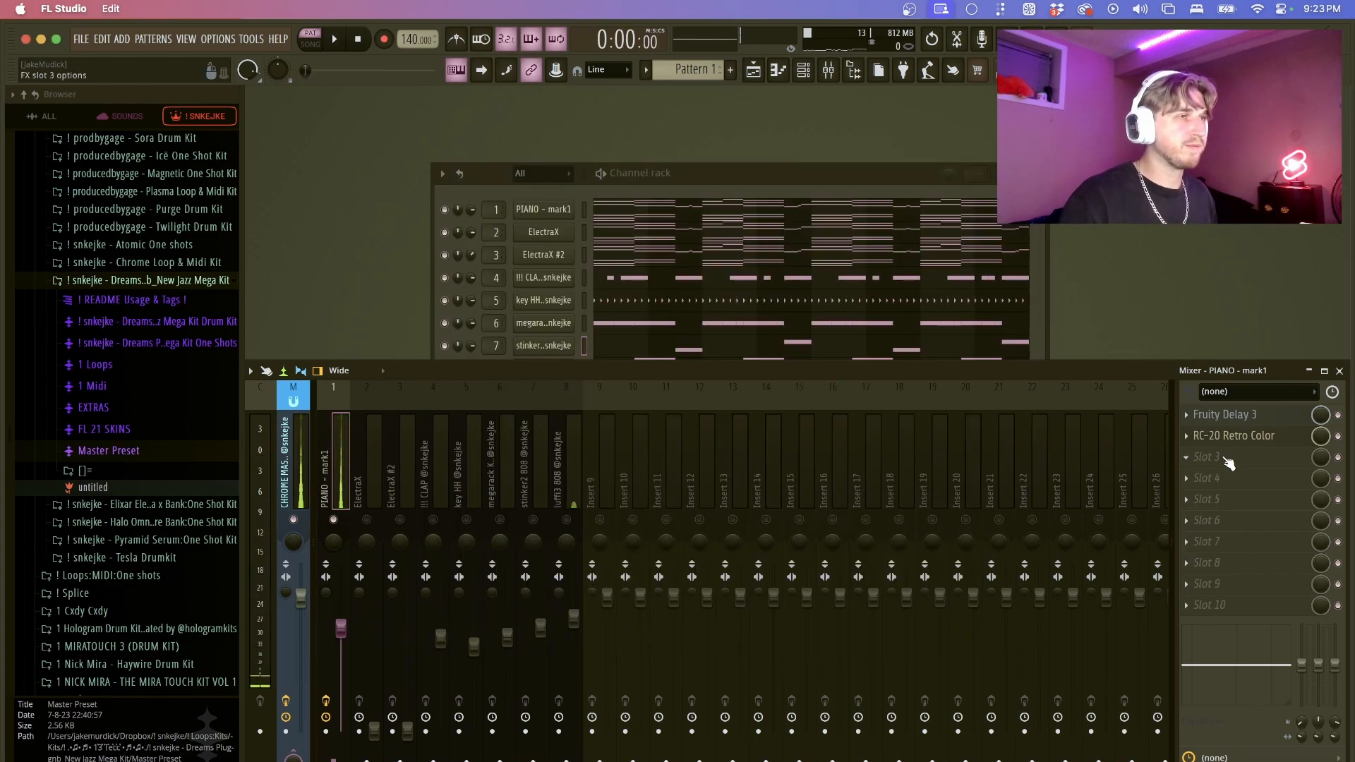
# - Add Fruity Parametric EQ 2 after RC-20 on the piano track and apply its 40Hz + 18kHz cut preset
pyautogui.click(1199, 601)
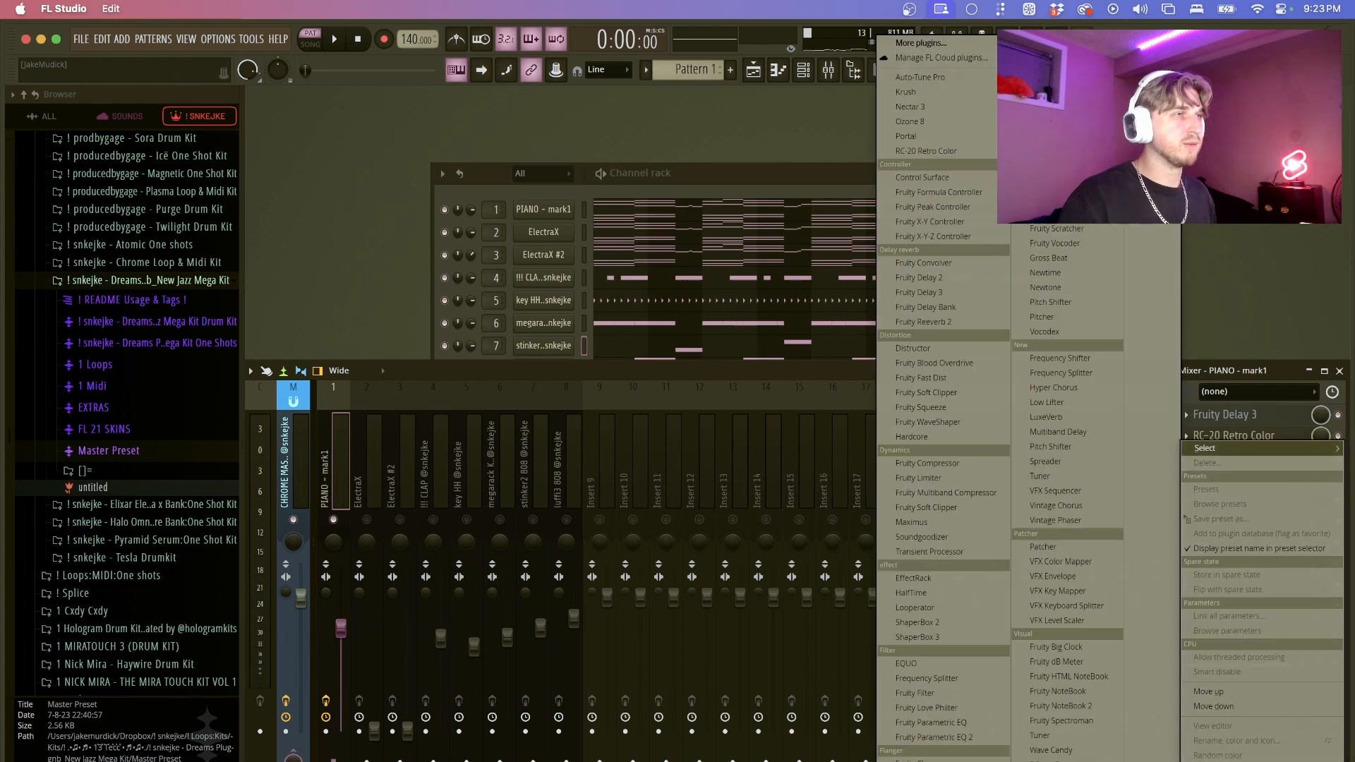
pyautogui.click(933, 737)
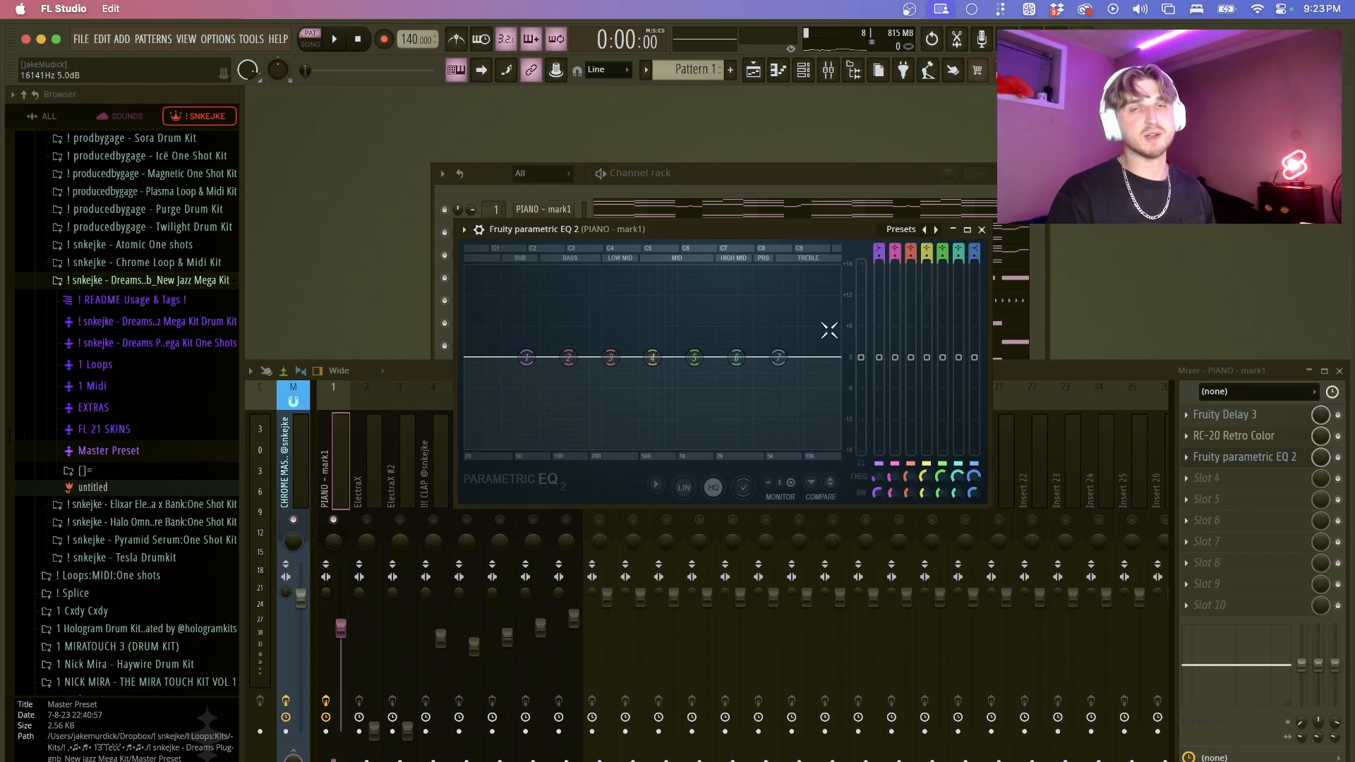
pyautogui.press('space')
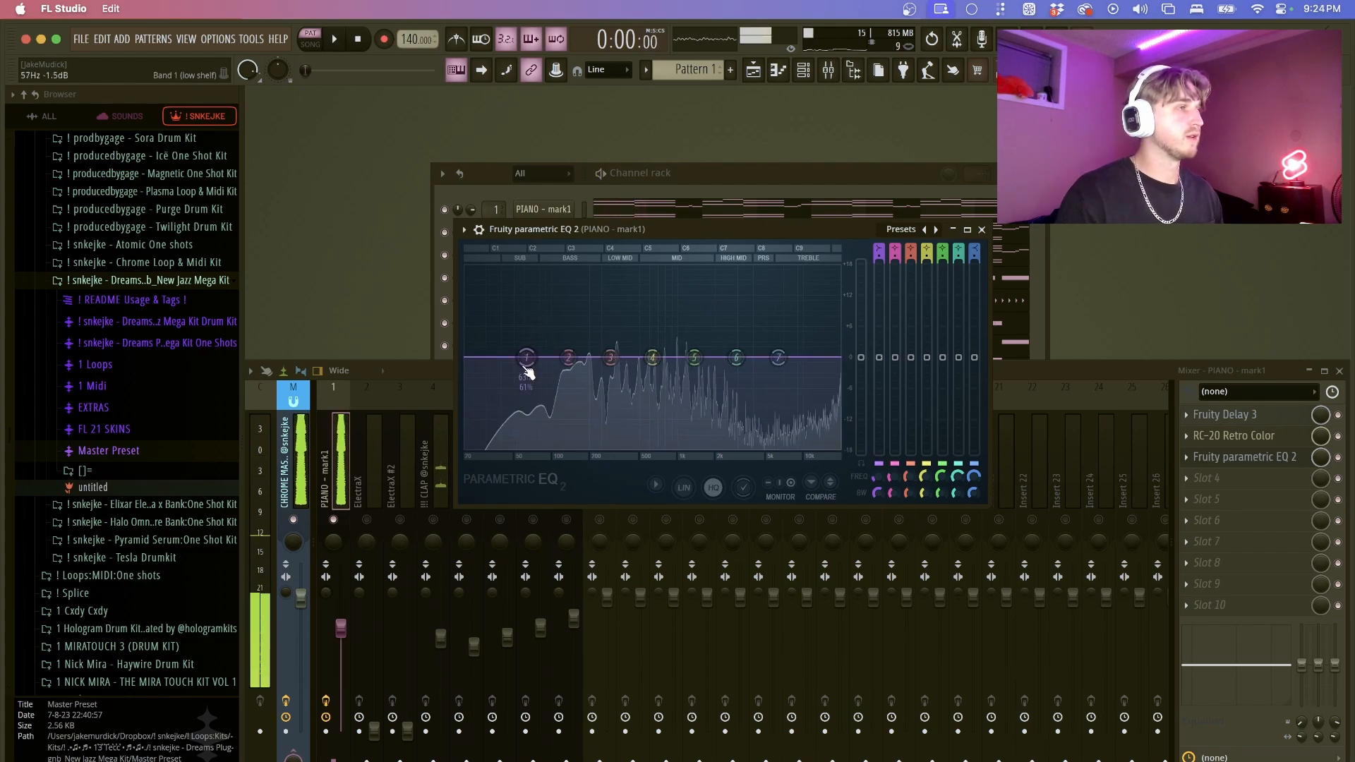
pyautogui.press('space')
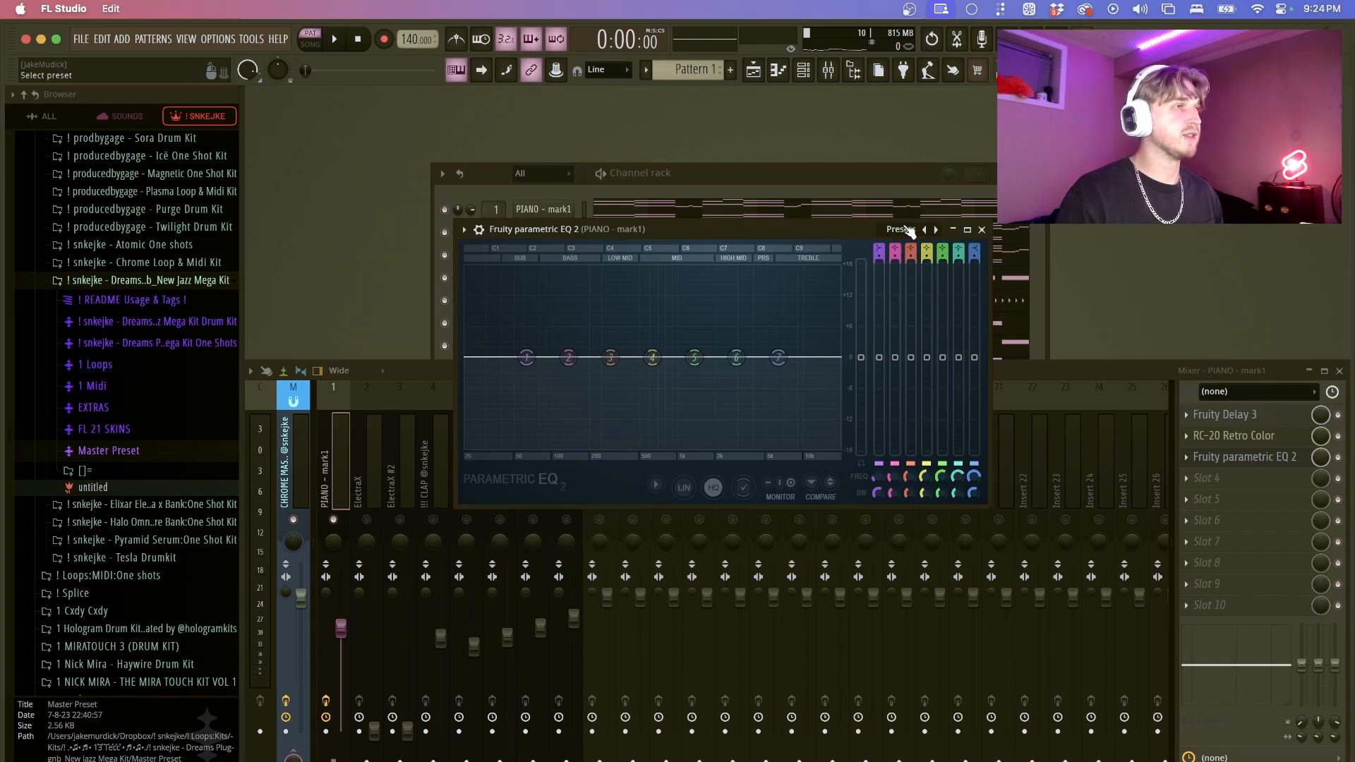
pyautogui.click(910, 231)
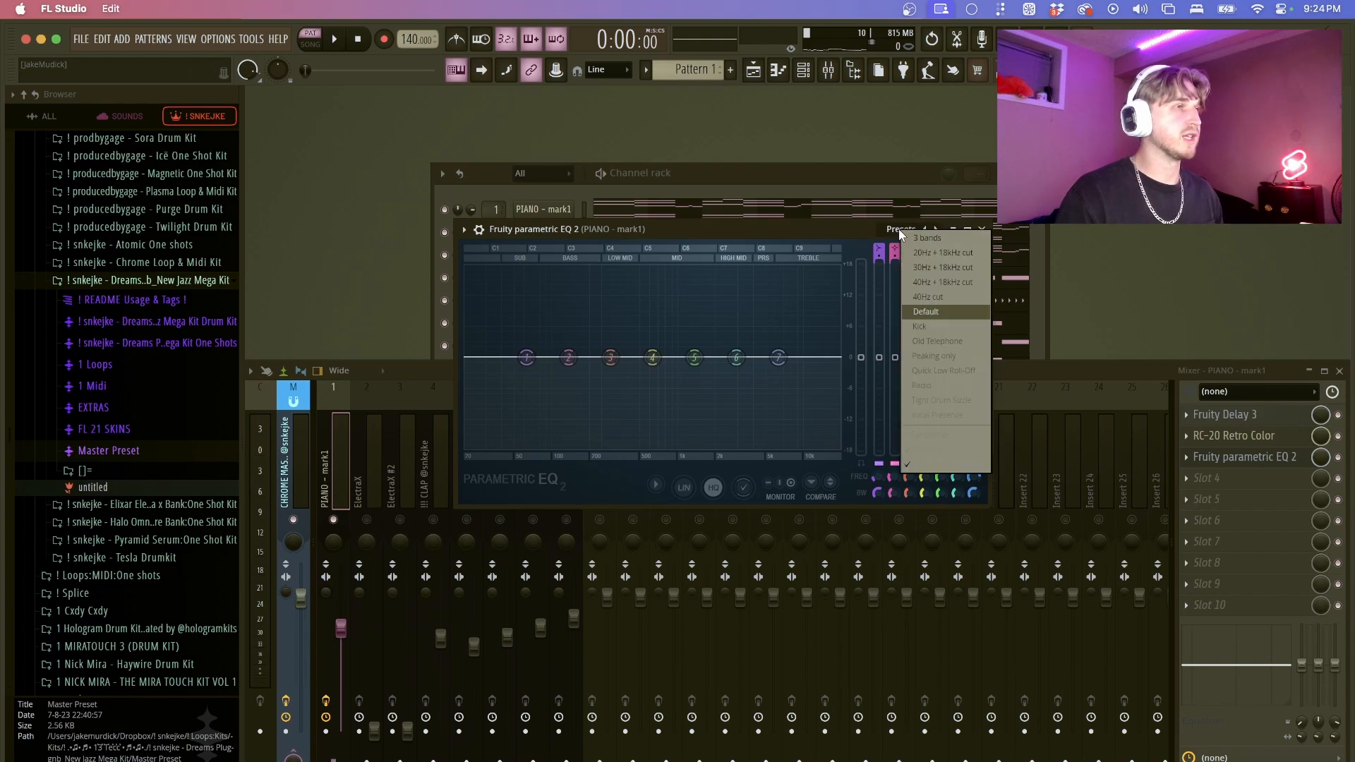
pyautogui.click(952, 283)
pyautogui.press('Escape')
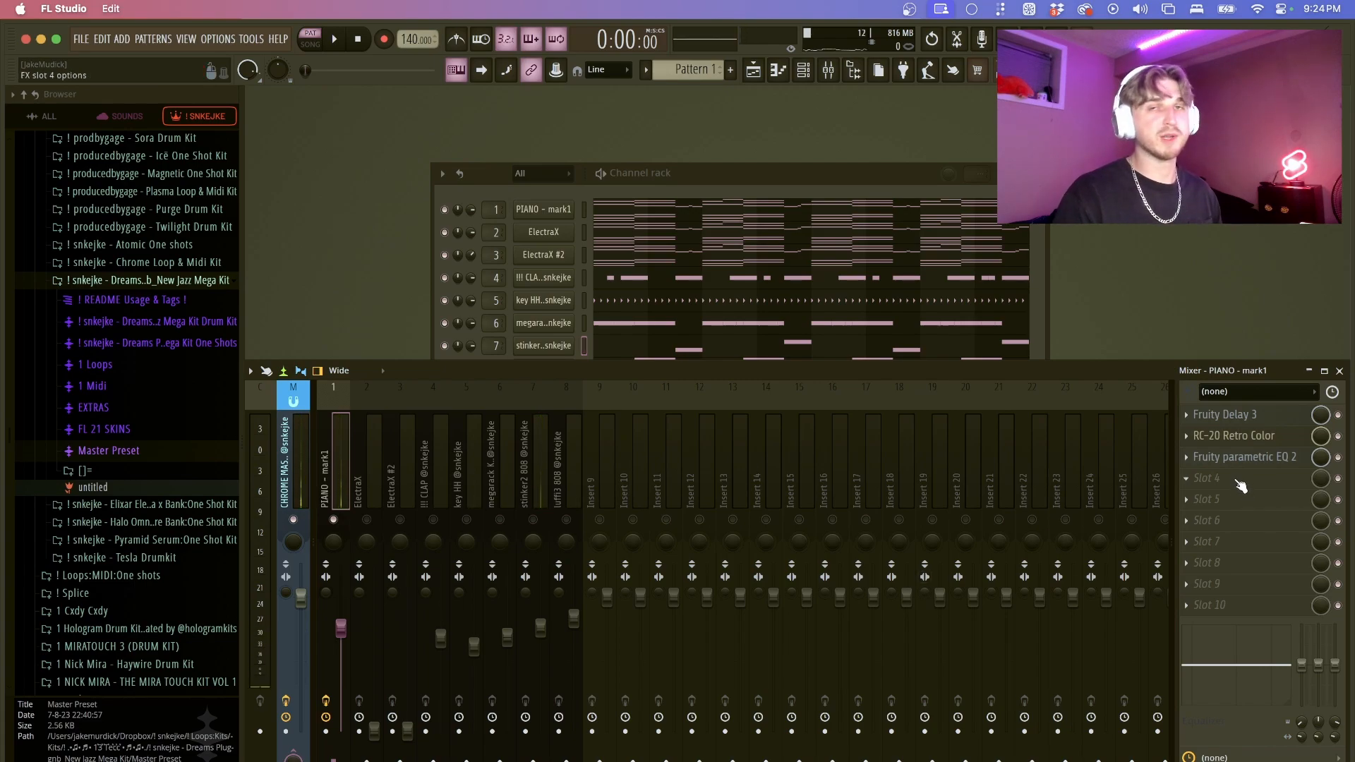
pyautogui.click(371, 399)
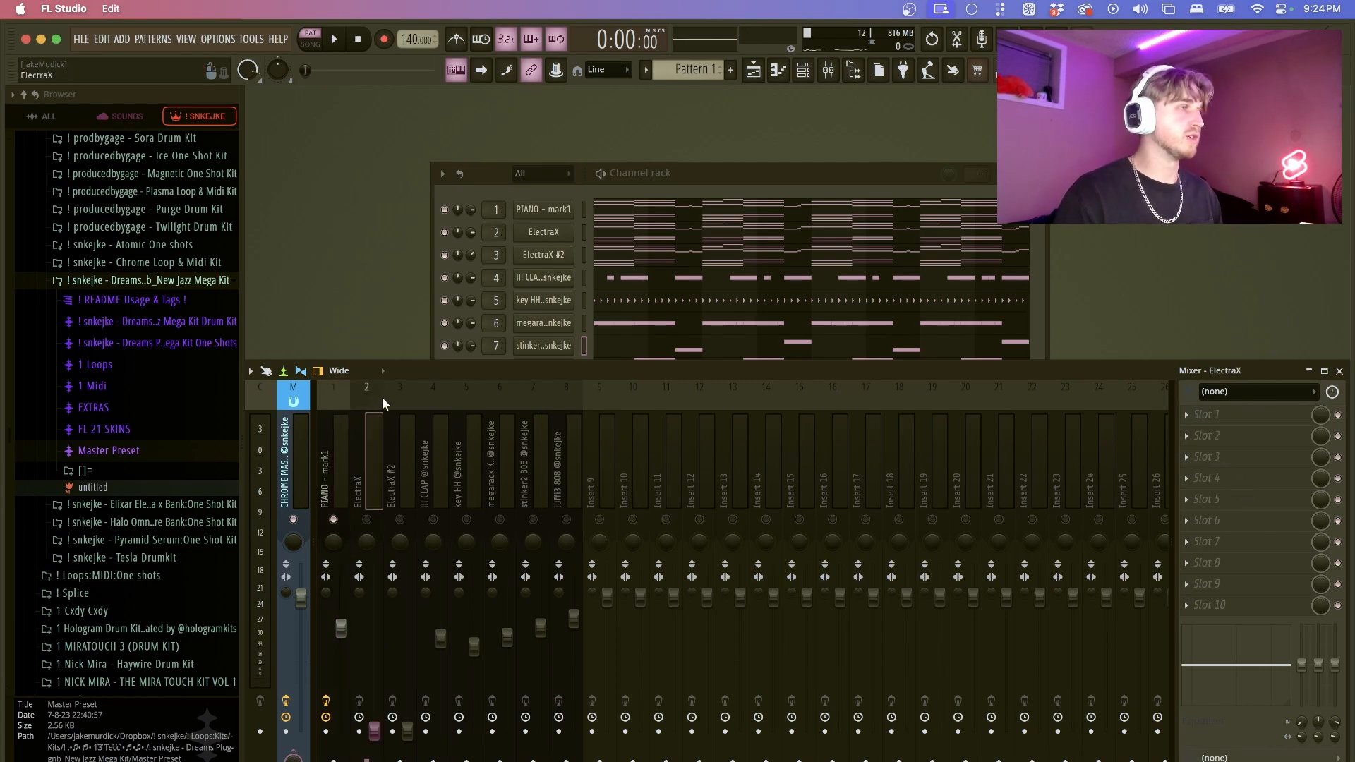
pyautogui.click(399, 400)
pyautogui.click(369, 396)
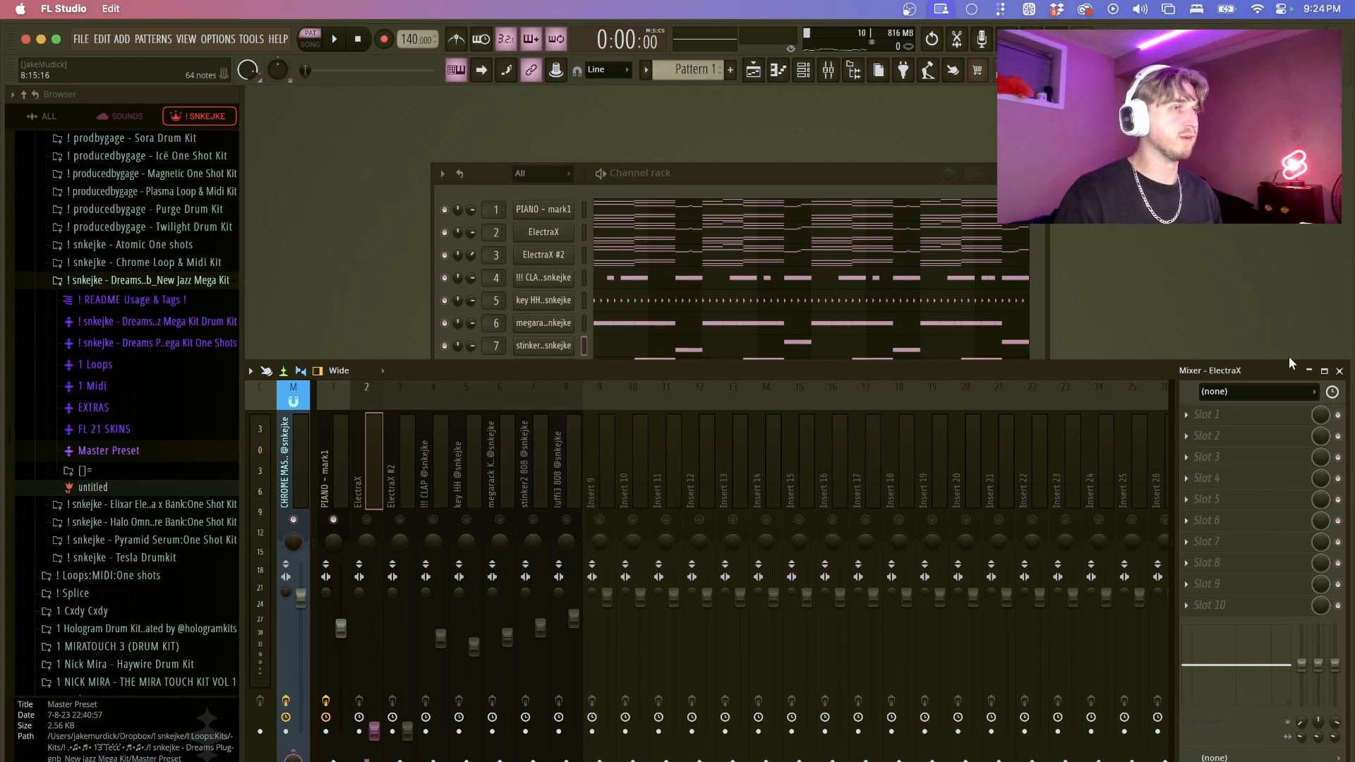
pyautogui.click(1255, 413)
pyautogui.click(1266, 369)
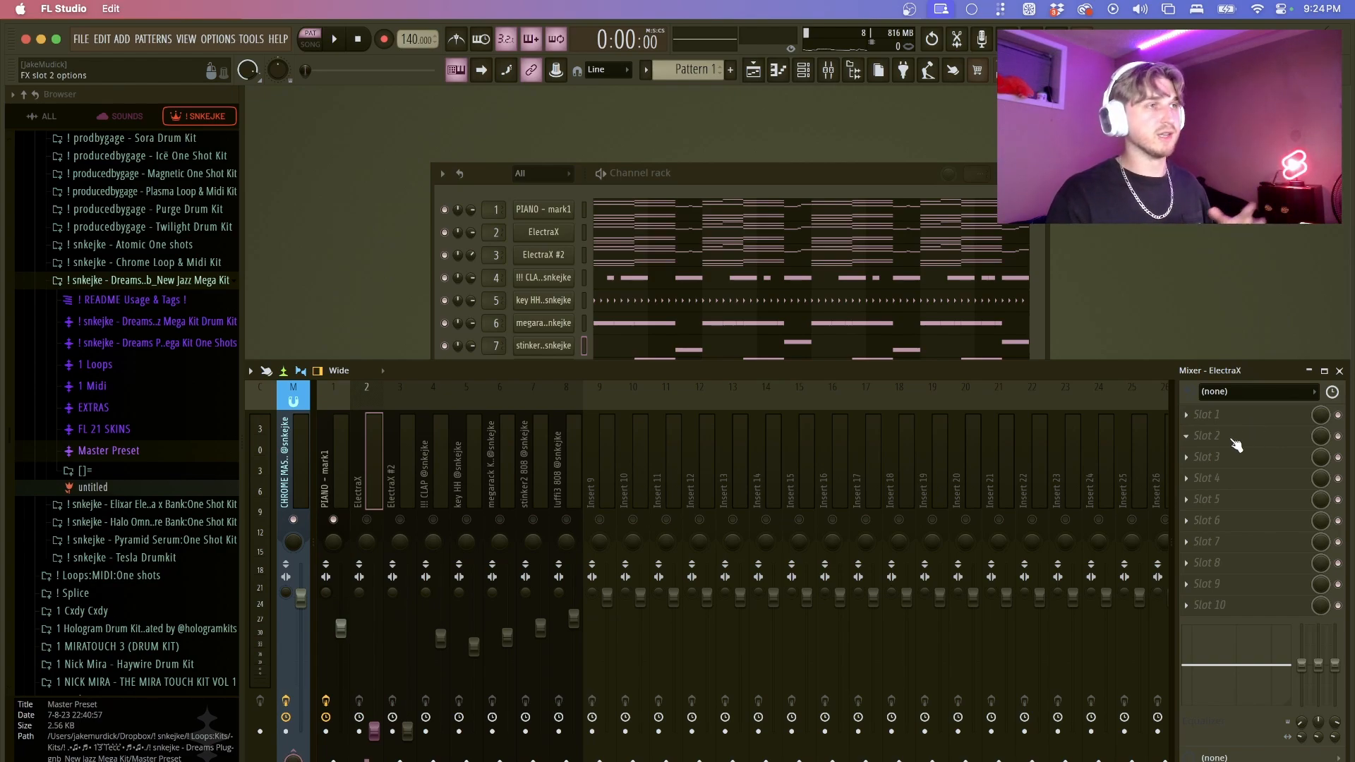
pyautogui.click(339, 398)
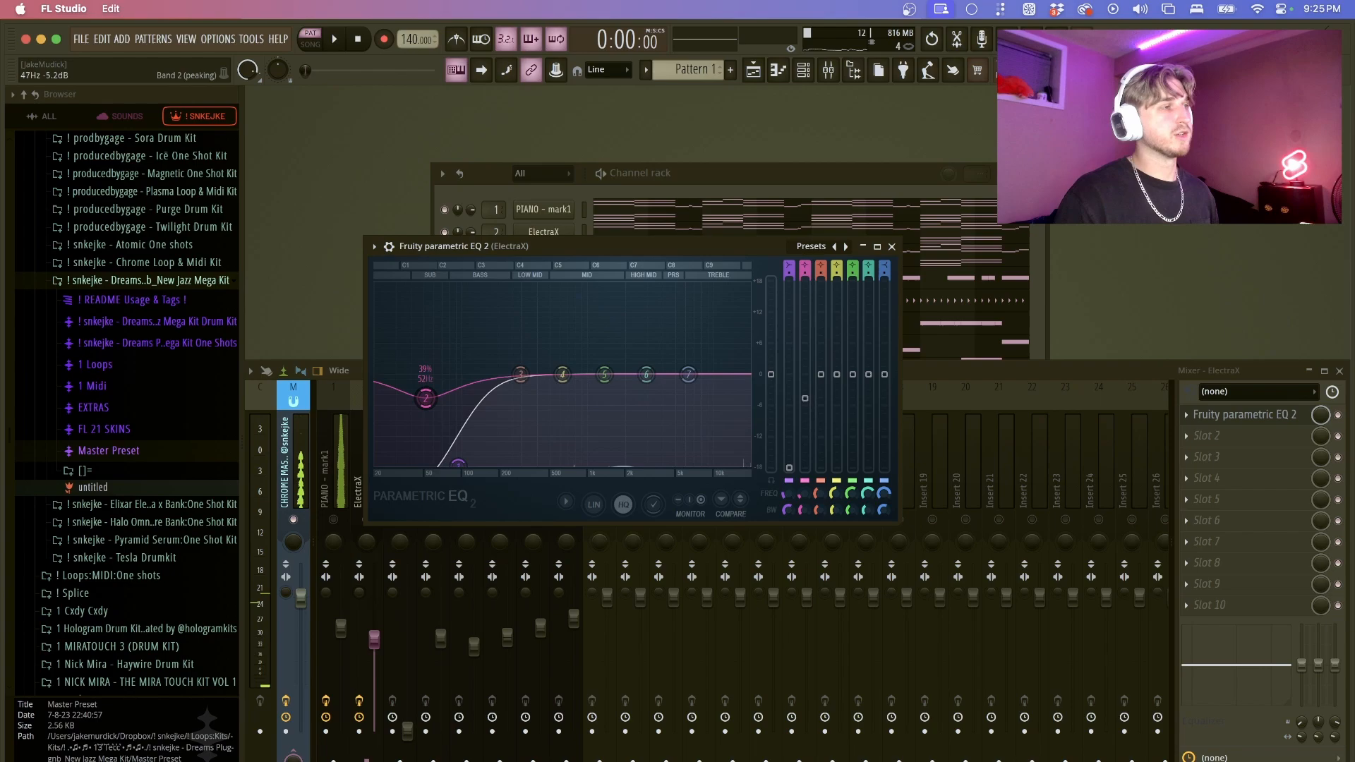
# - In the ElectraX track's Fruity Parametric EQ 2, nearly flatten band 2 at about 59 Hz and fine-tune the band 1 low cut
pyautogui.moveTo(425, 397); pyautogui.dragTo(428, 381)
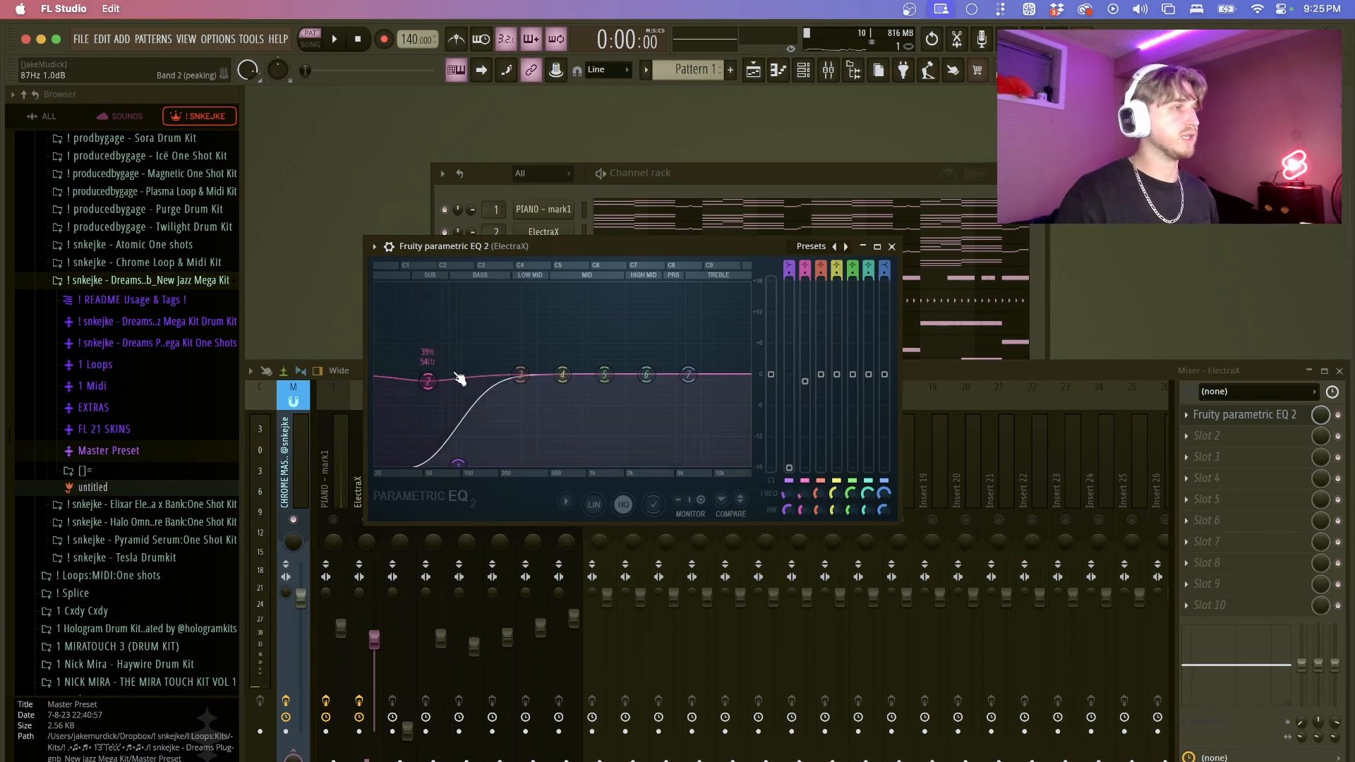
pyautogui.moveTo(458, 466)
pyautogui.mouseDown()
pyautogui.moveTo(397, 374)
pyautogui.moveTo(406, 448)
pyautogui.moveTo(465, 448)
pyautogui.moveTo(414, 463)
pyautogui.moveTo(456, 463)
pyautogui.mouseUp()
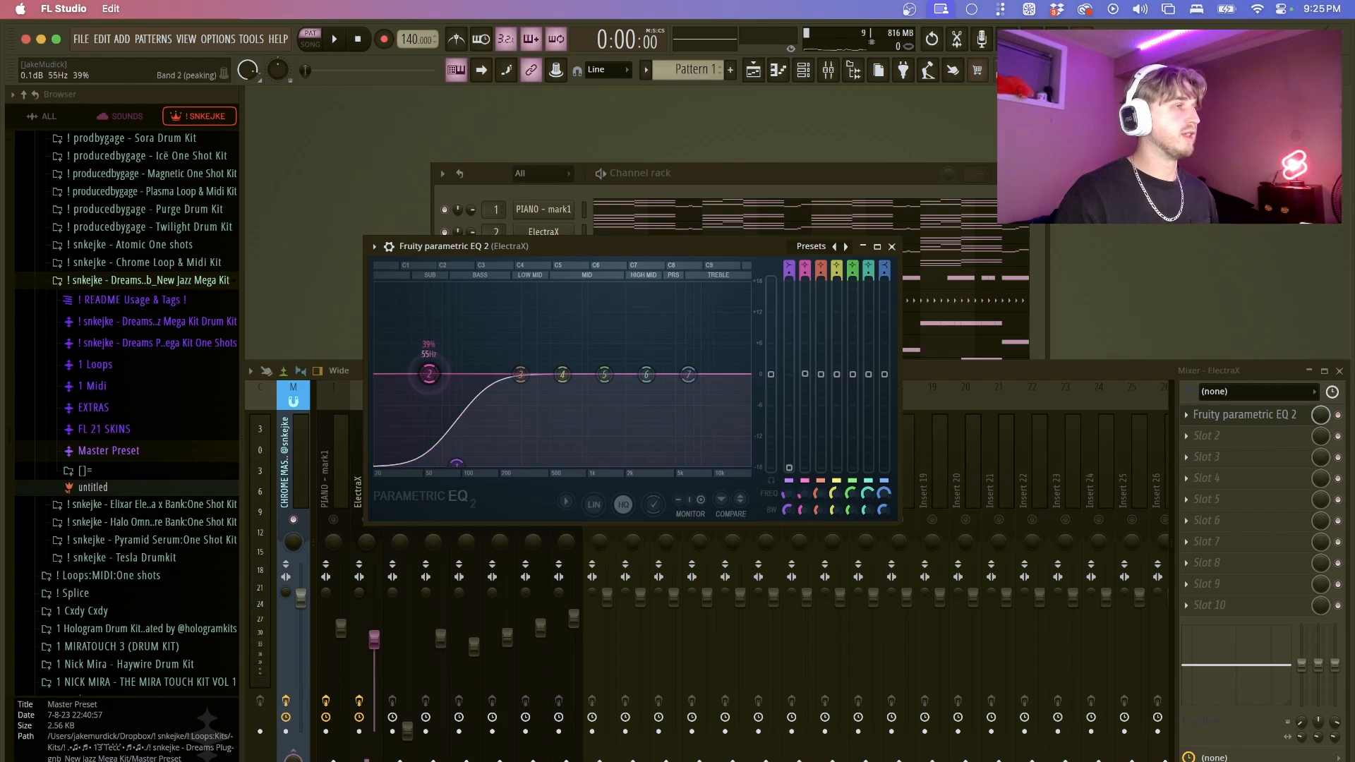
pyautogui.moveTo(429, 374)
pyautogui.mouseDown()
pyautogui.moveTo(455, 372)
pyautogui.moveTo(460, 448)
pyautogui.moveTo(441, 345)
pyautogui.moveTo(433, 376)
pyautogui.mouseUp()
pyautogui.moveTo(456, 462)
pyautogui.mouseDown()
pyautogui.moveTo(446, 477)
pyautogui.moveTo(457, 464)
pyautogui.mouseUp()
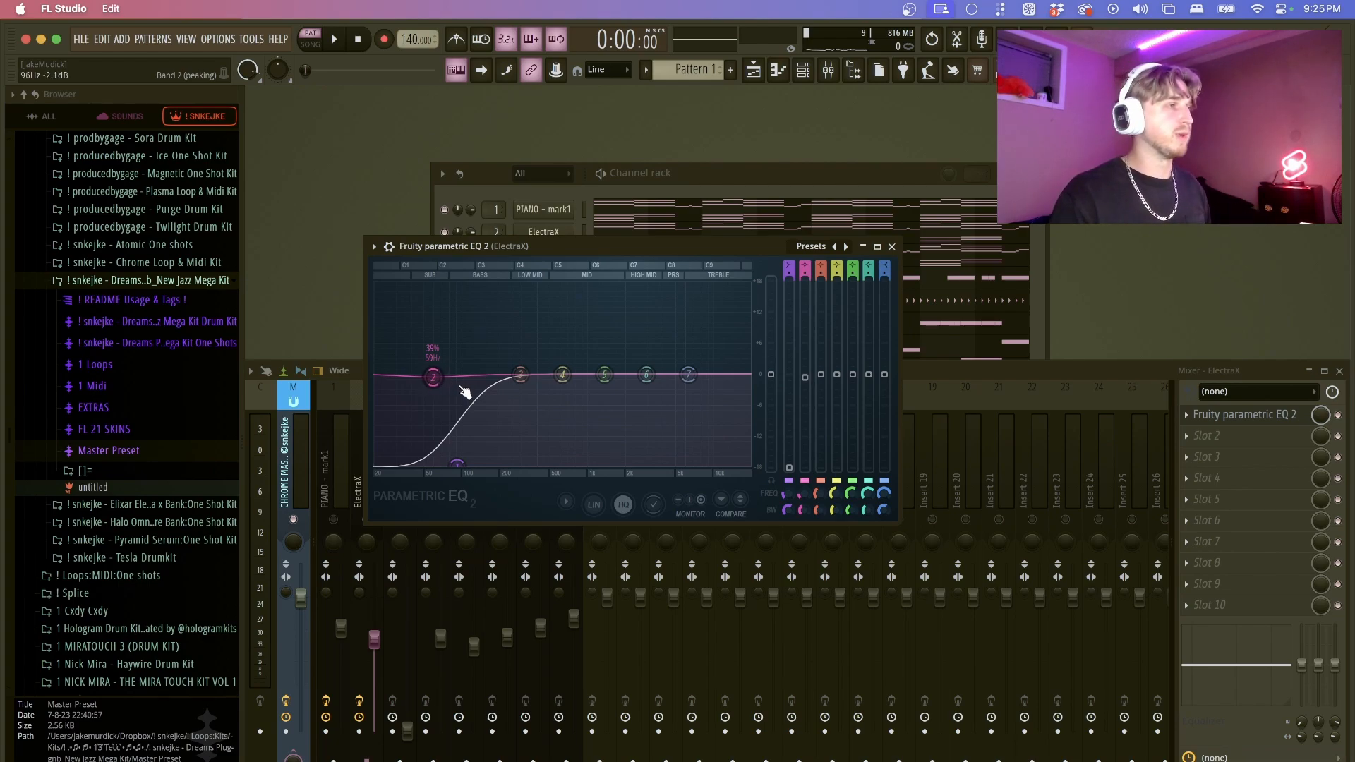
pyautogui.moveTo(442, 382); pyautogui.dragTo(443, 390)
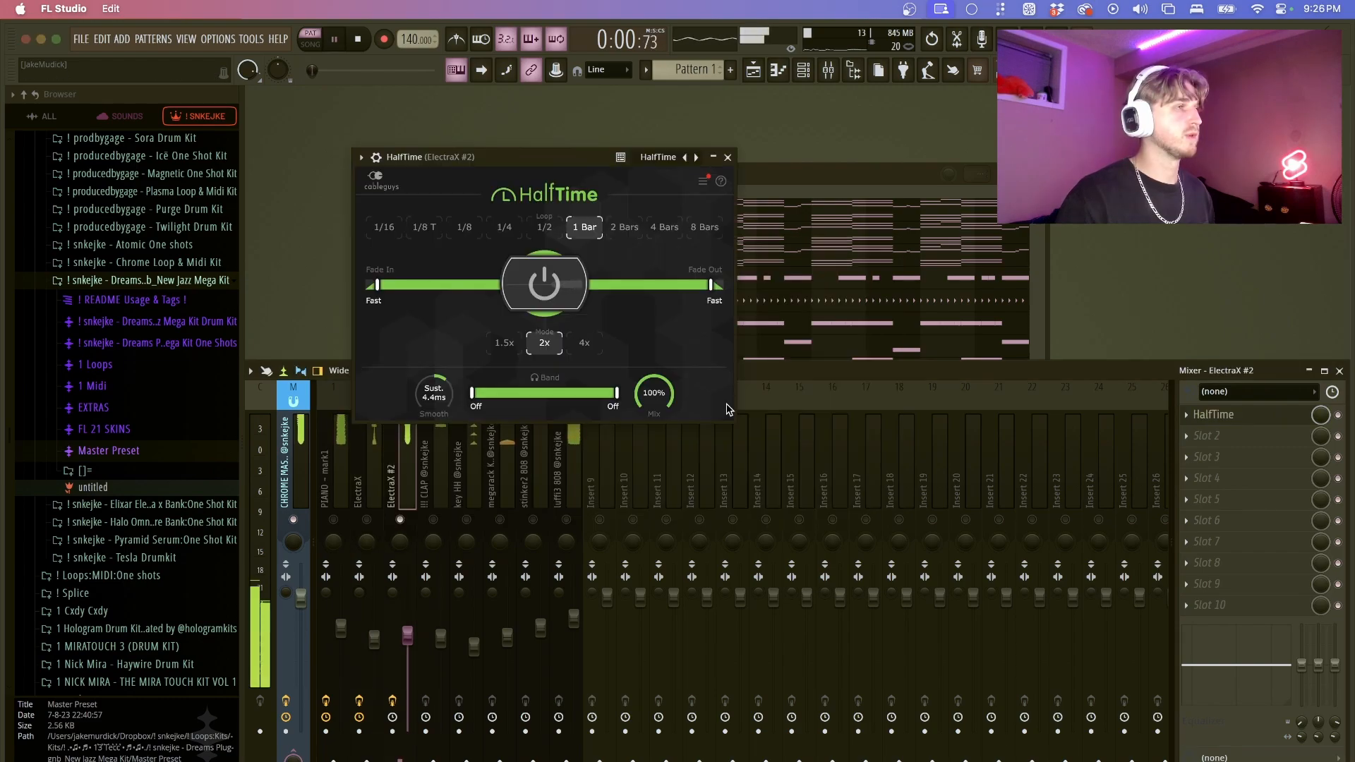
# - Close HalfTime, open the ElectraX #2 notes in the piano roll and transpose all of them up two octaves
pyautogui.click(728, 156)
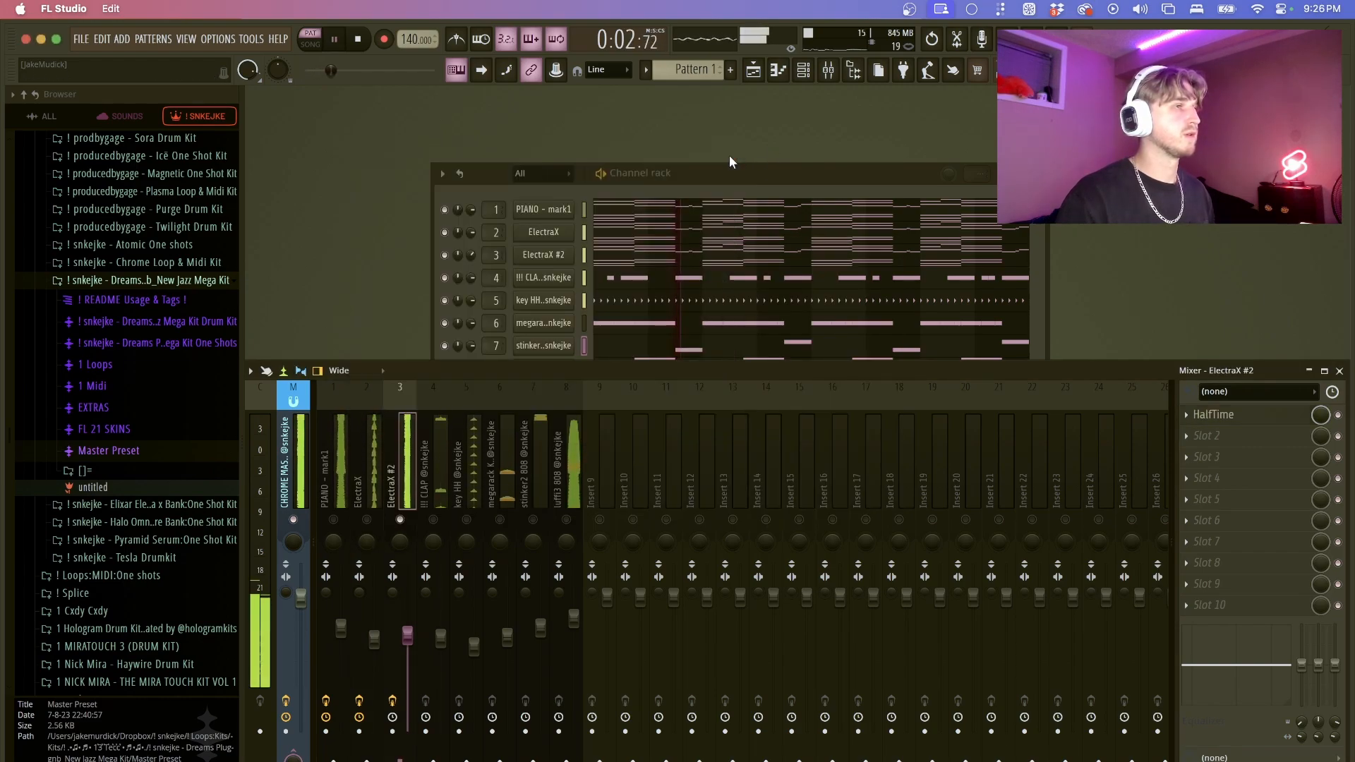
pyautogui.click(780, 266)
pyautogui.scroll(5, 645, 365)
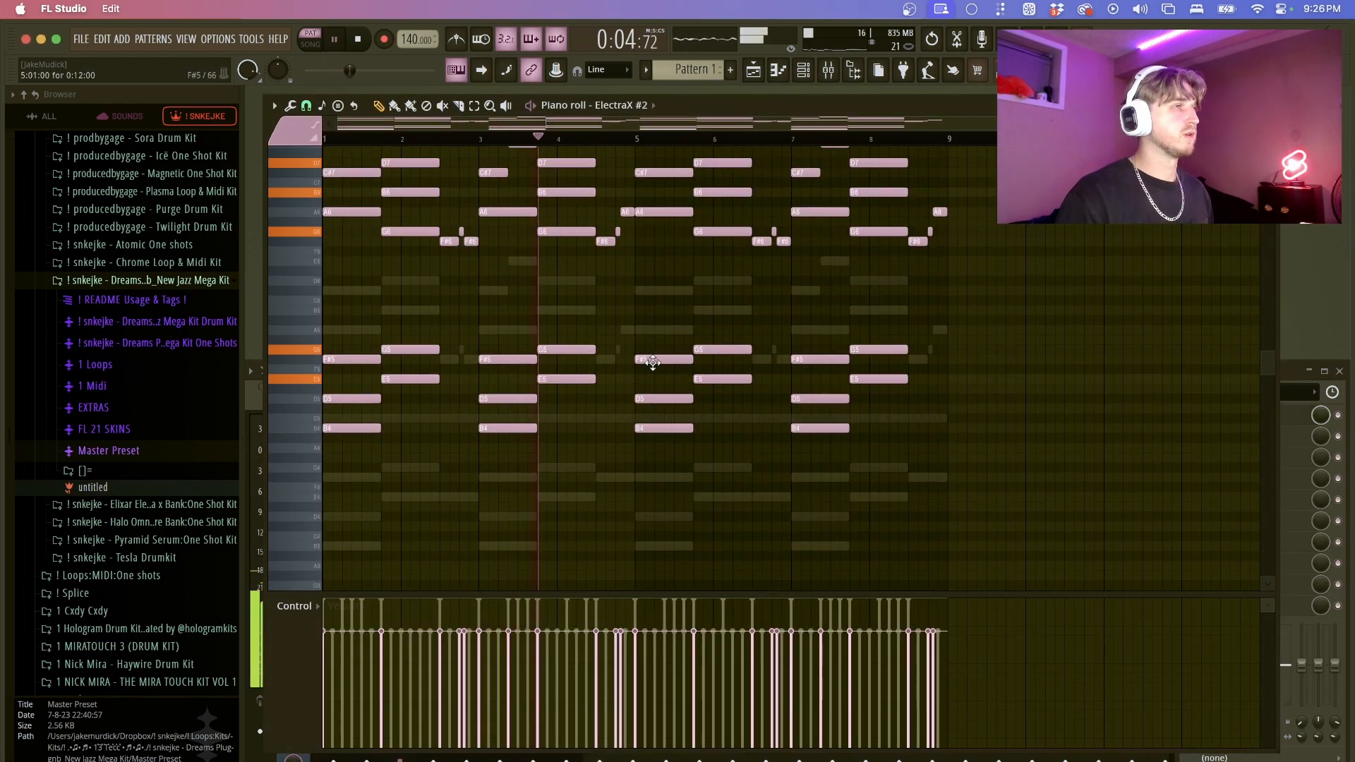
pyautogui.press('space')
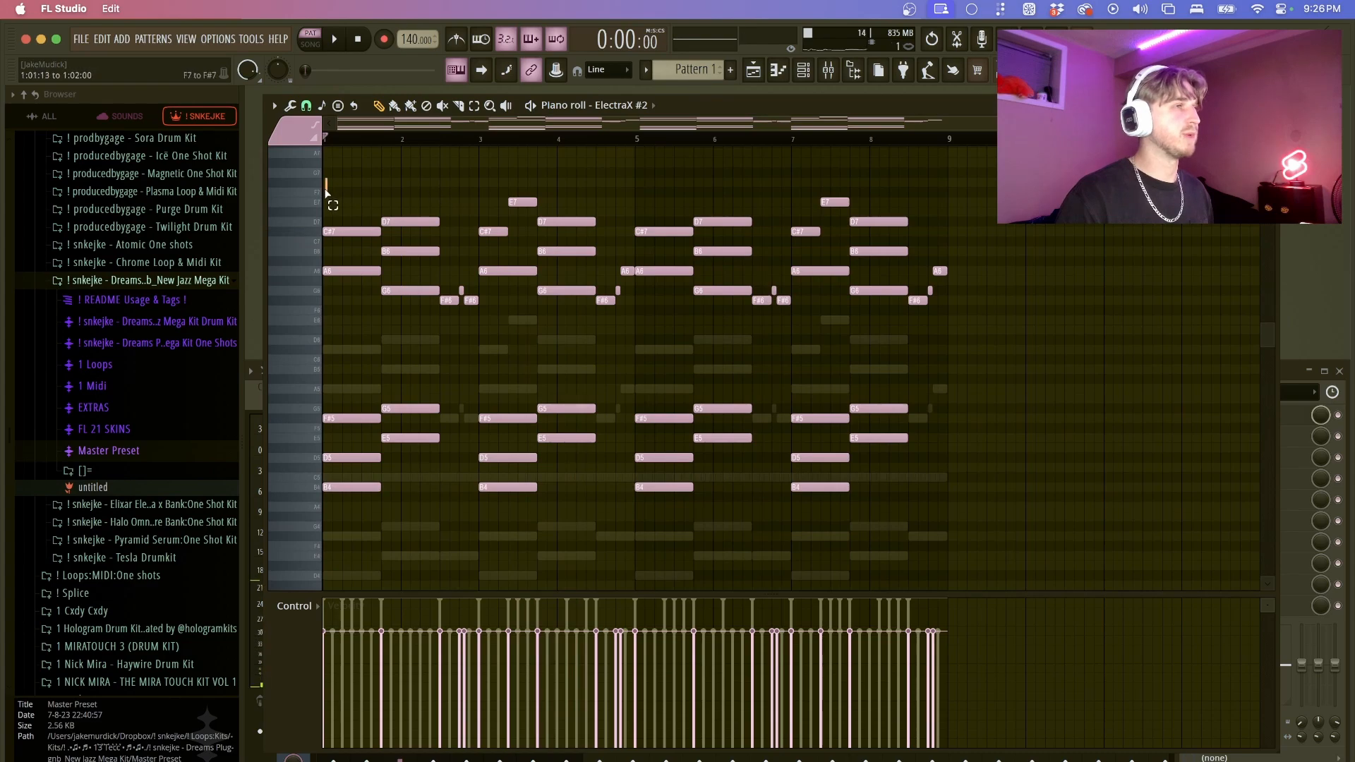
pyautogui.moveTo(326, 191); pyautogui.dragTo(1232, 586)
pyautogui.hotkey('ctrl', 'Up')
pyautogui.hotkey('ctrl', 'Up')
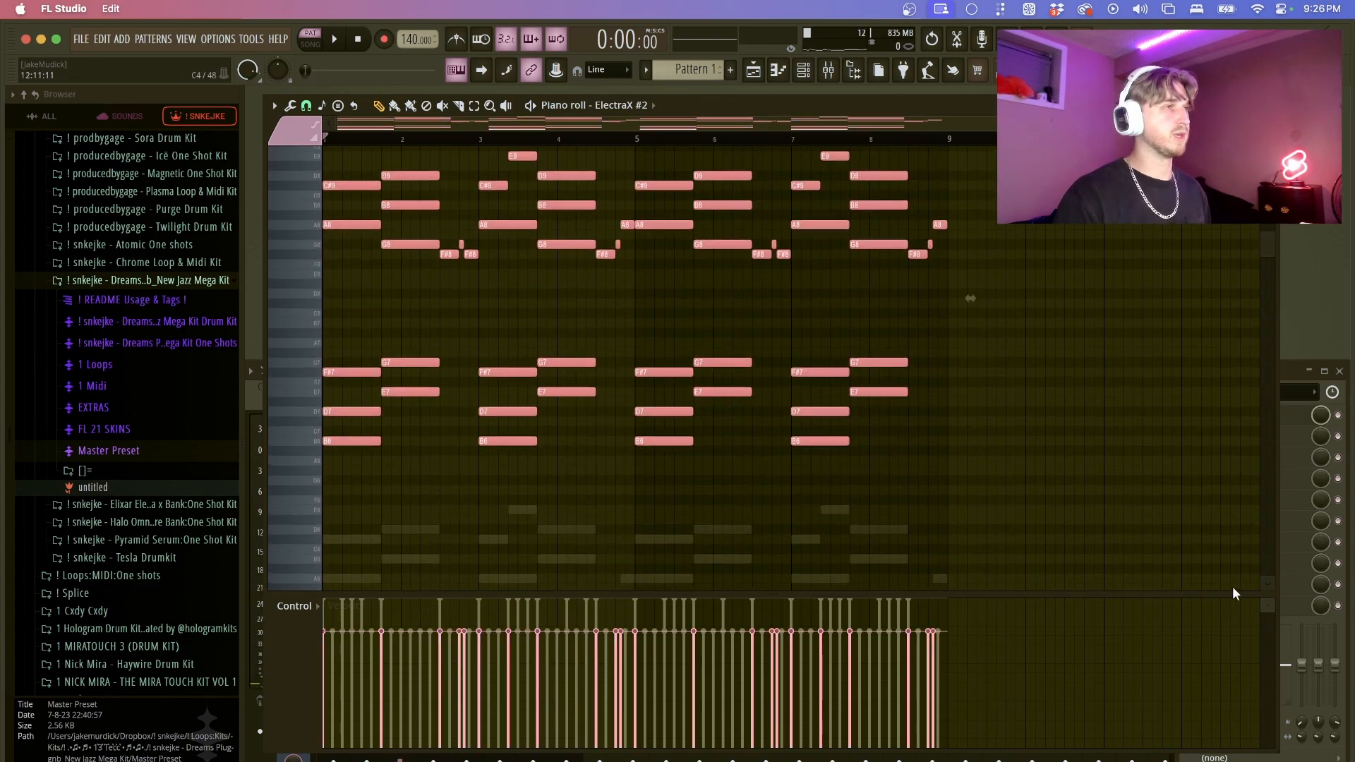
# - Play the pattern and transpose the selected ElectraX #2 notes down one octave in the piano roll
pyautogui.press('space')
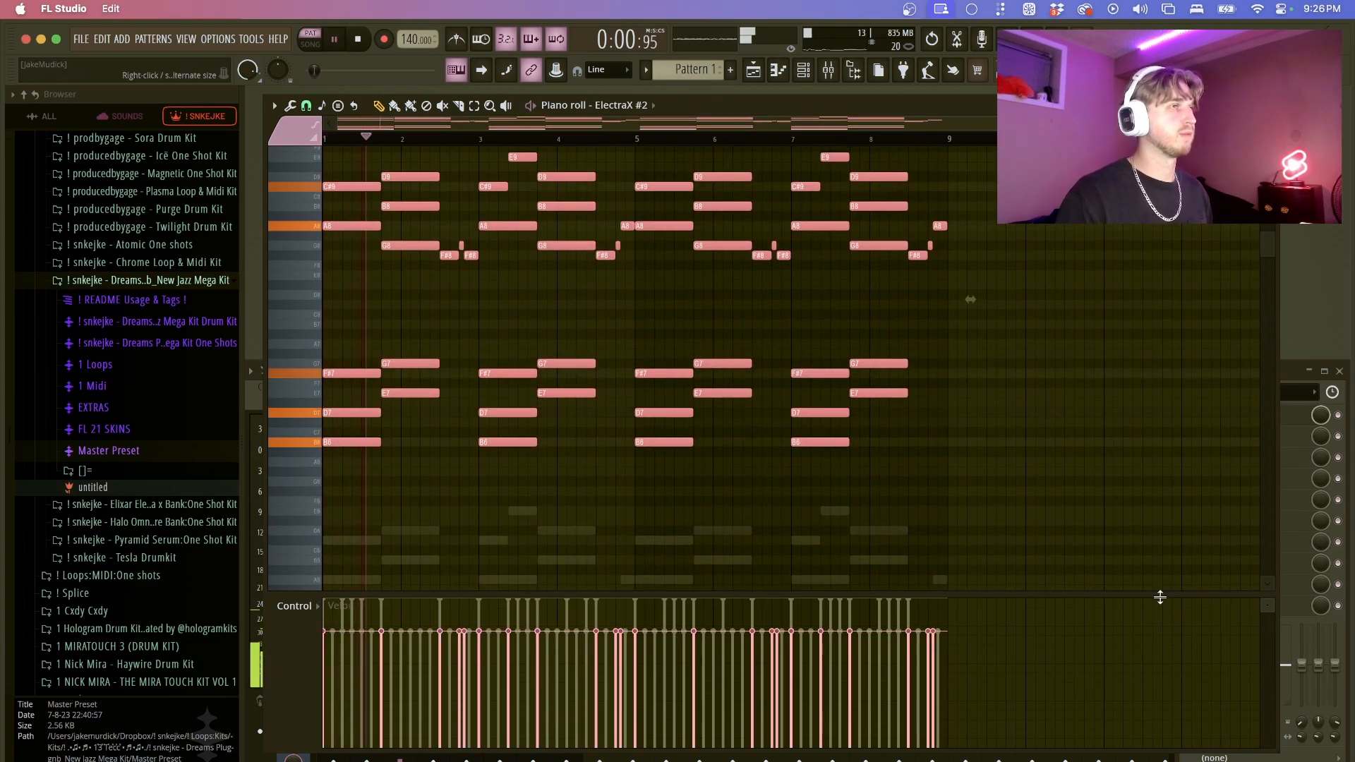
pyautogui.hotkey('ctrl', 'Down')
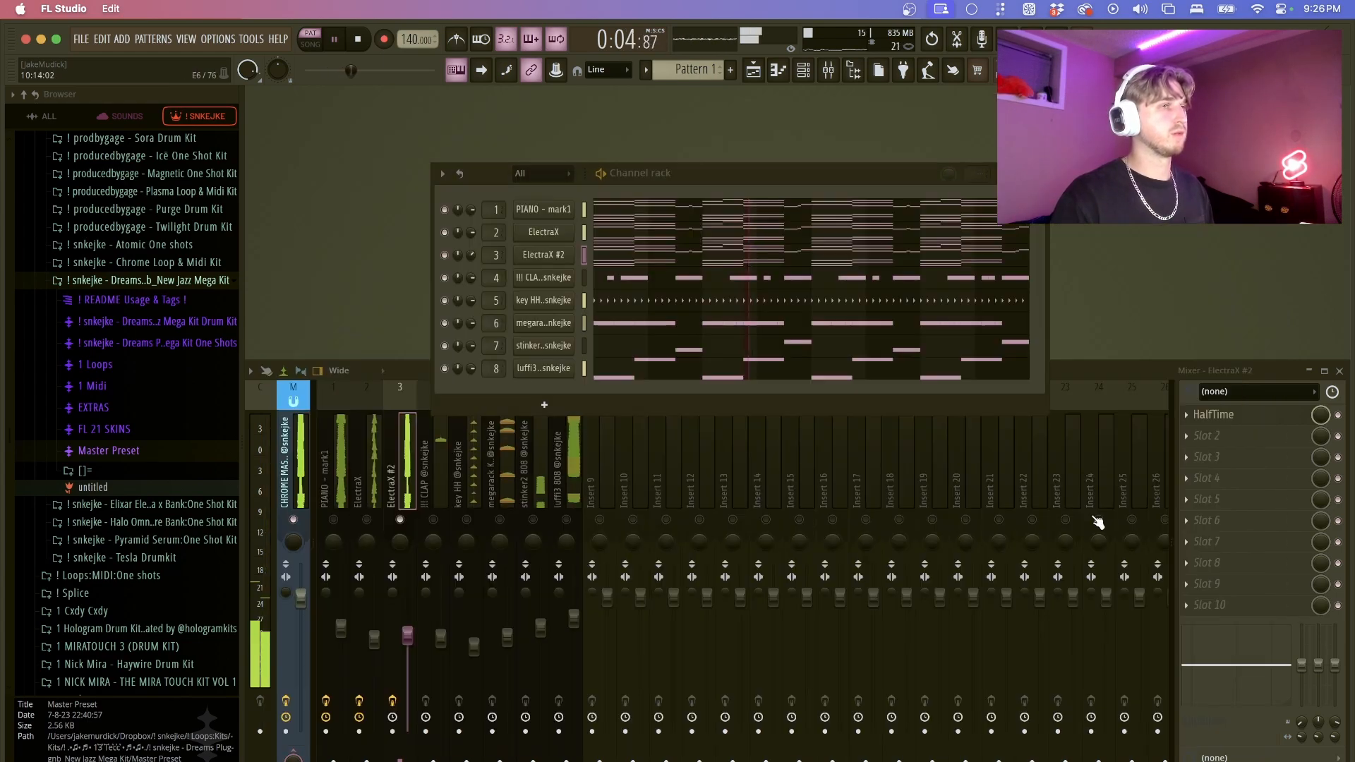
pyautogui.press('F7')
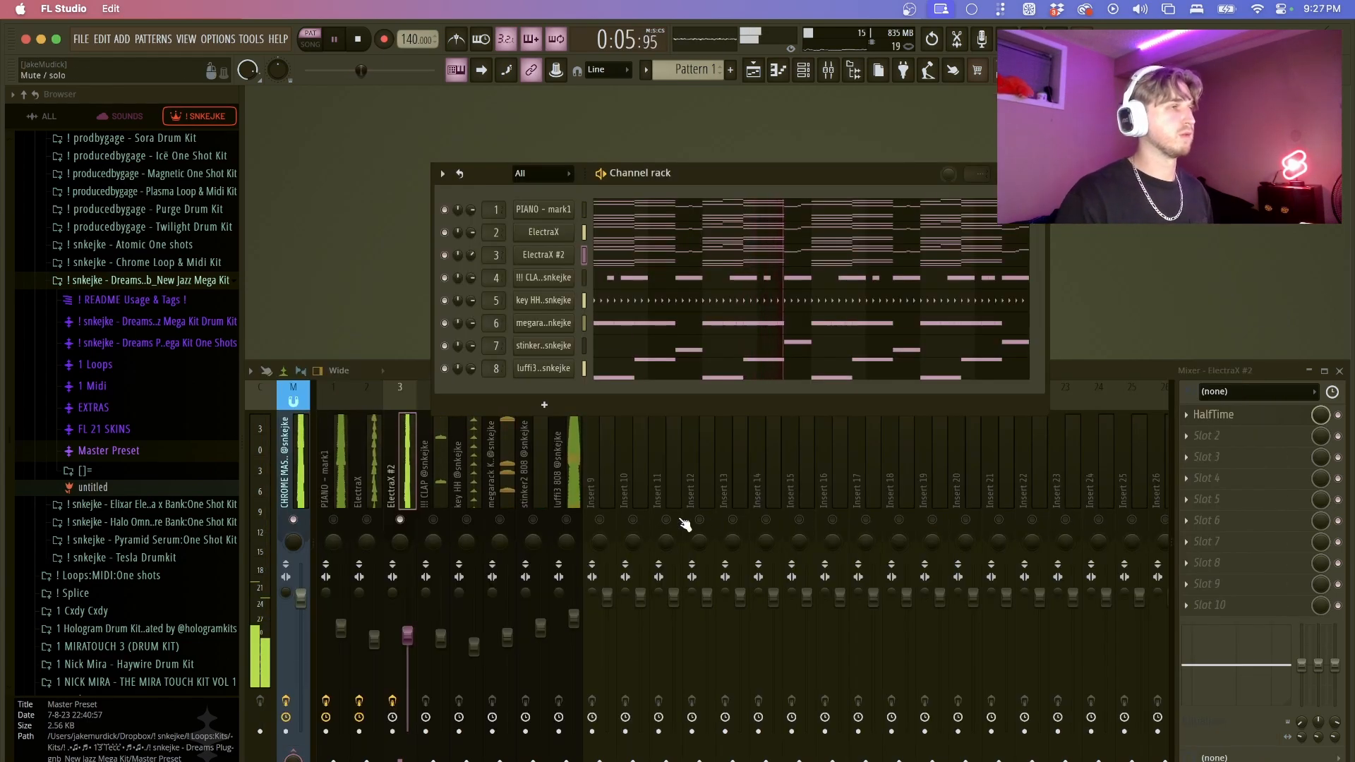
pyautogui.click(366, 520)
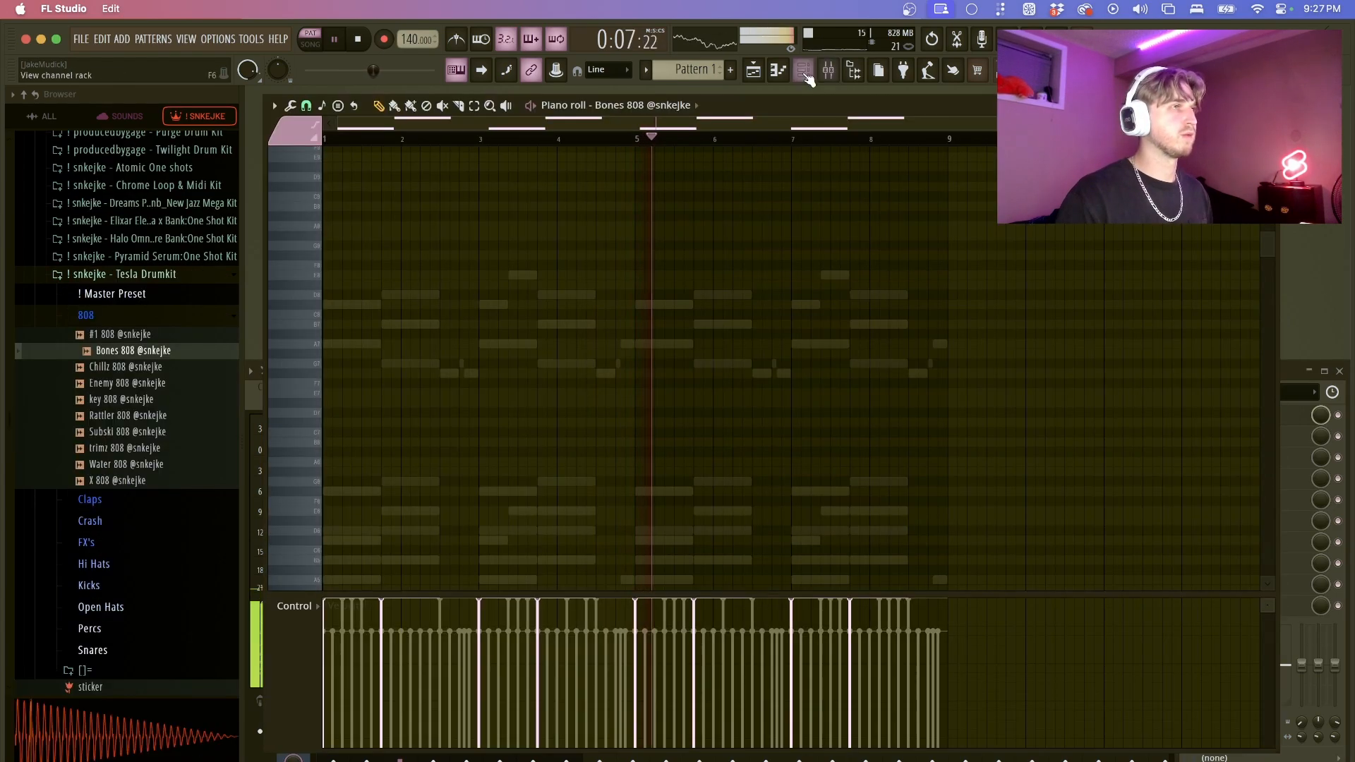
# - Open the Bones 808 channel settings and check its envelope, sample and miscellaneous pages during playback
pyautogui.click(805, 72)
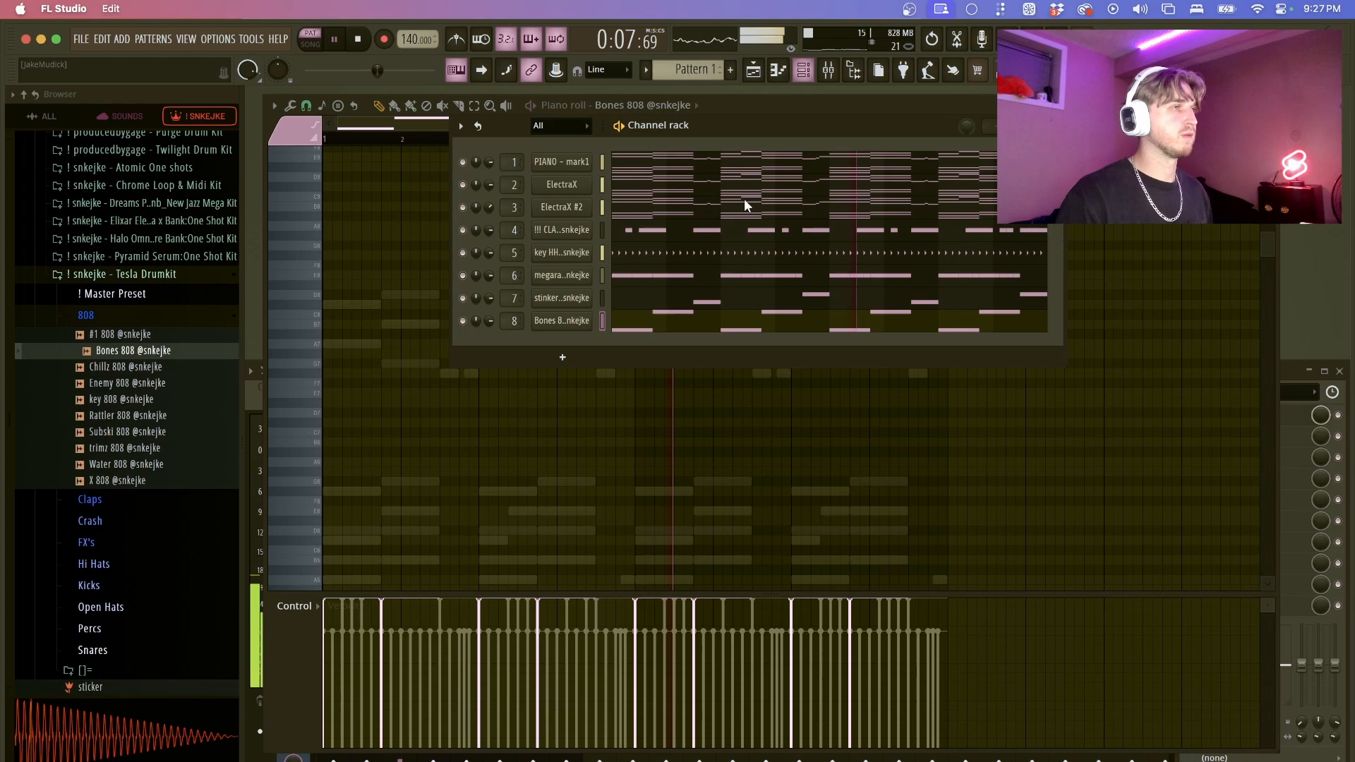
pyautogui.click(558, 318)
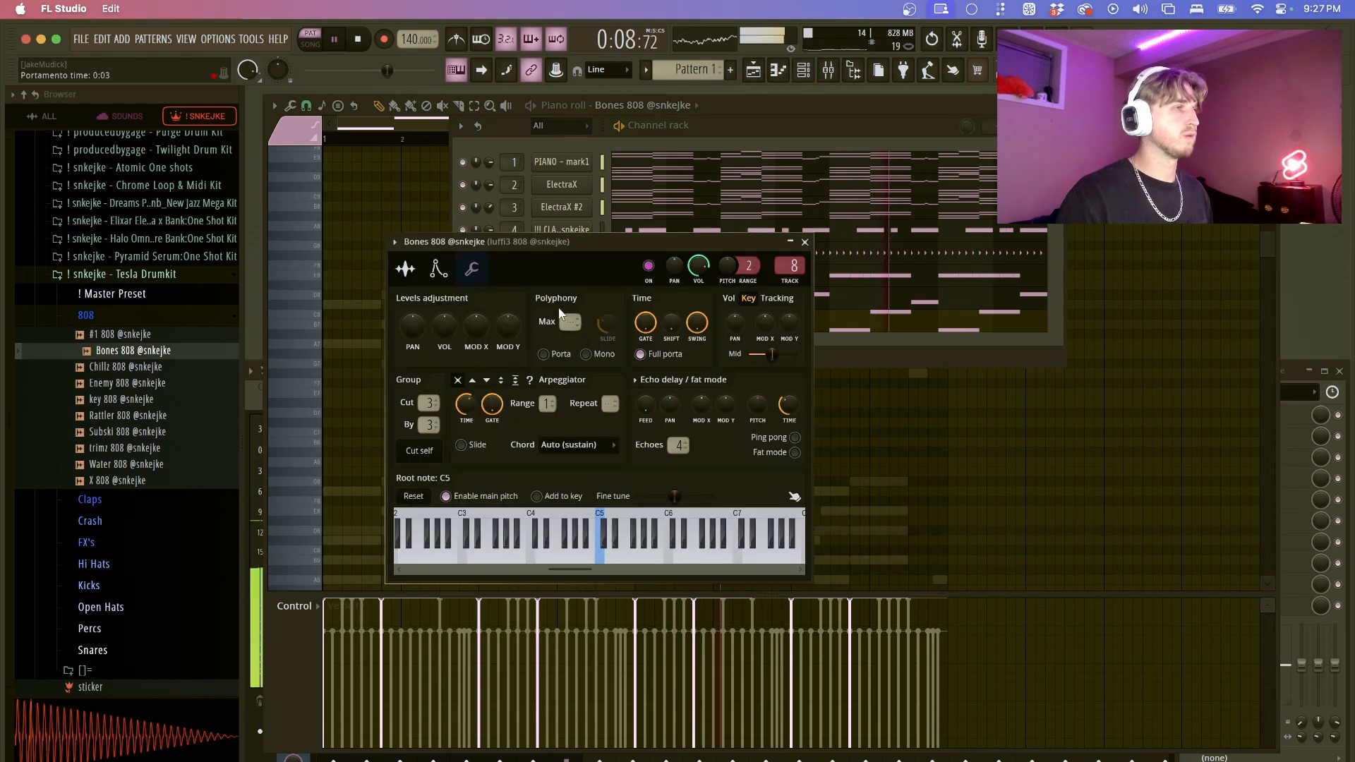
pyautogui.click(437, 269)
pyautogui.click(405, 269)
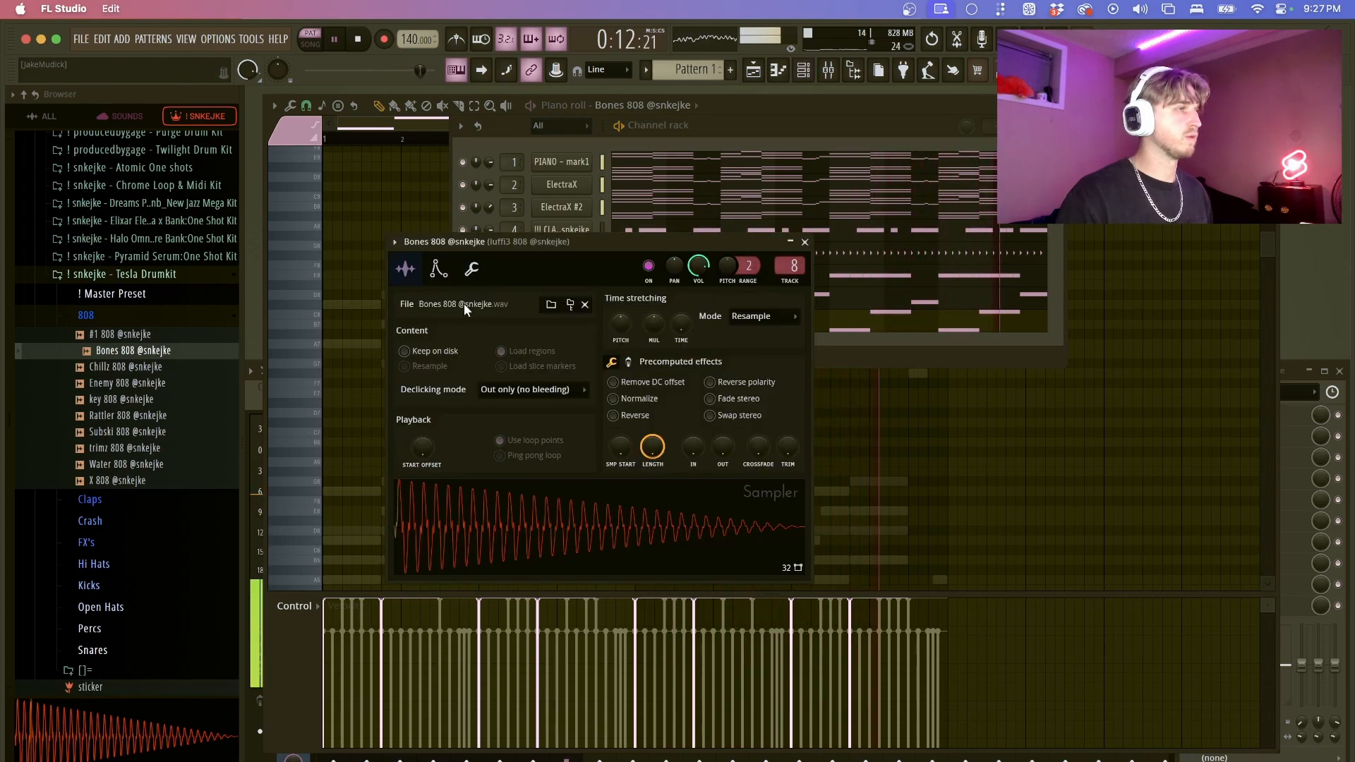
pyautogui.click(471, 269)
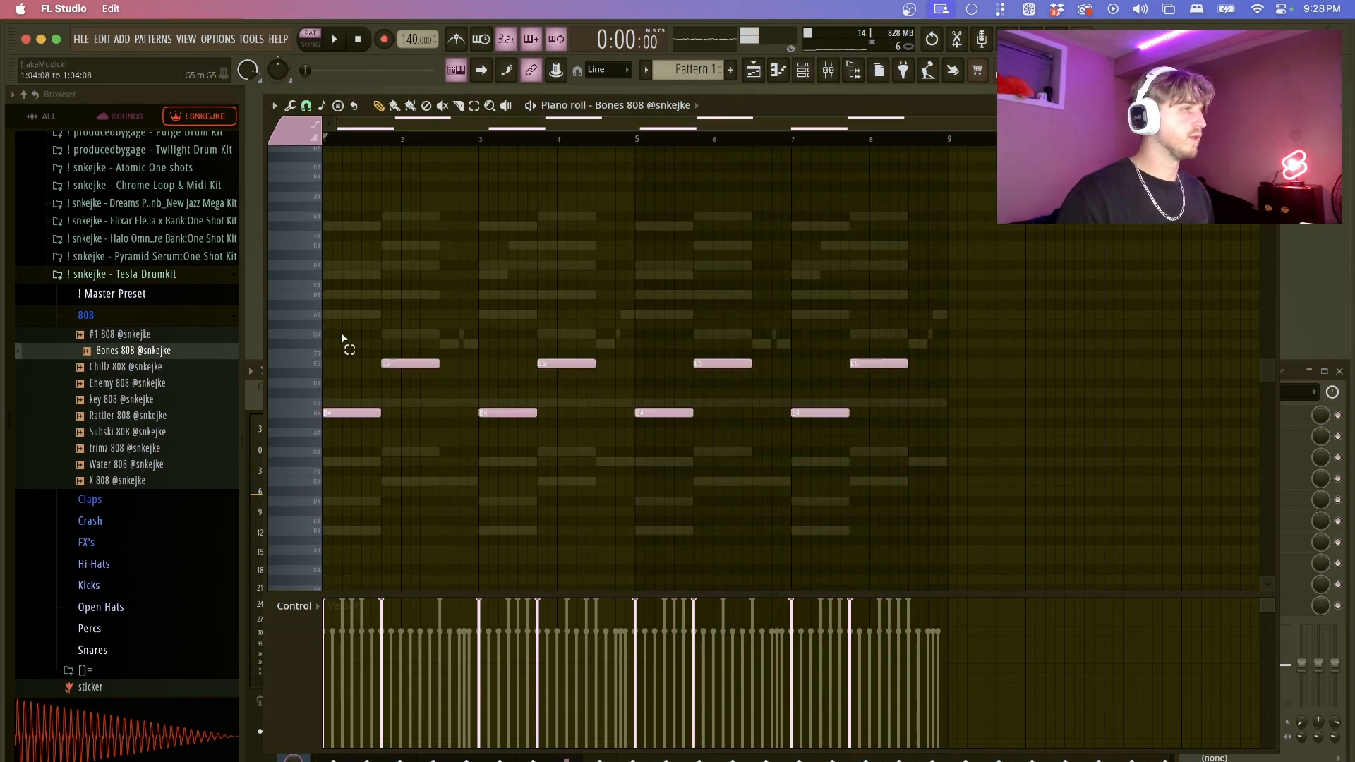
# - Select all the Bones 808 notes, extend them with quick legato, and reopen the Bones 808 channel settings
pyautogui.moveTo(343, 338); pyautogui.dragTo(1074, 526)
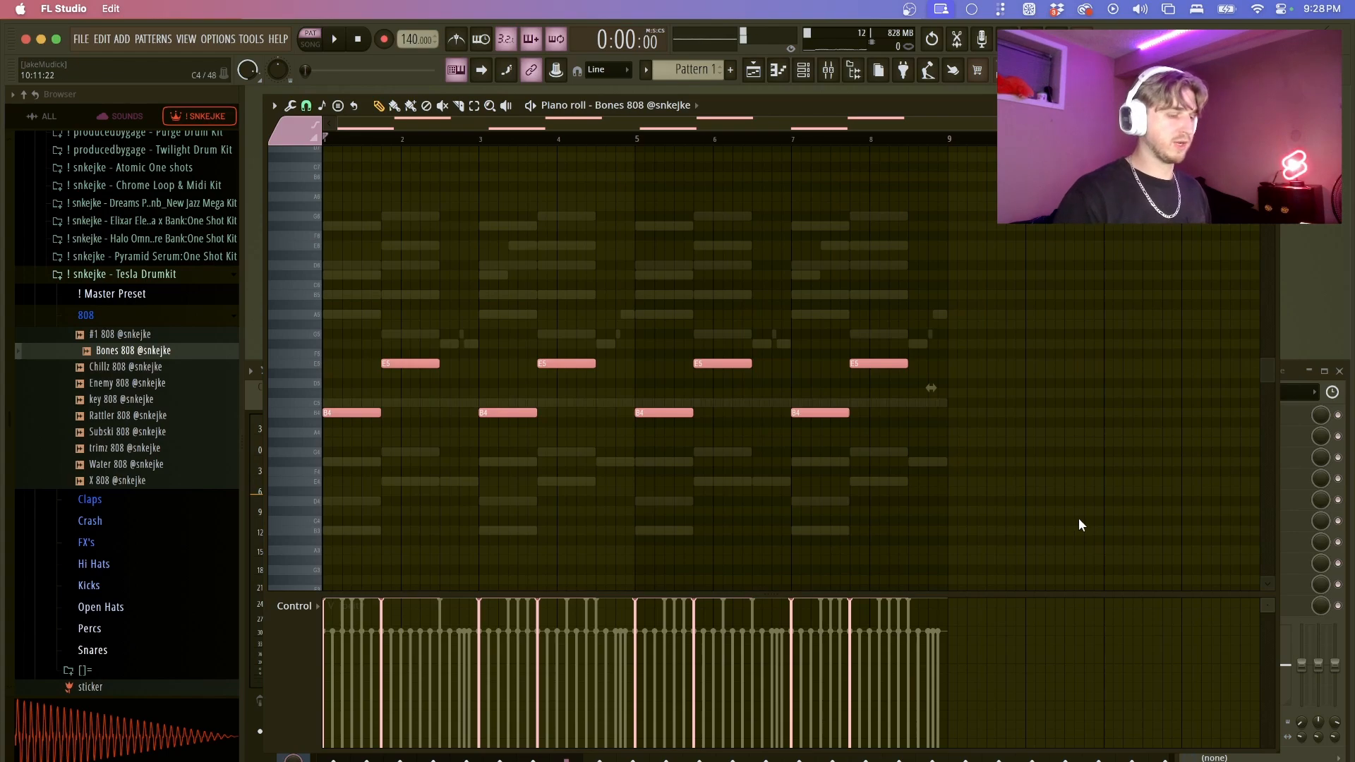
pyautogui.hotkey('ctrl', 'l')
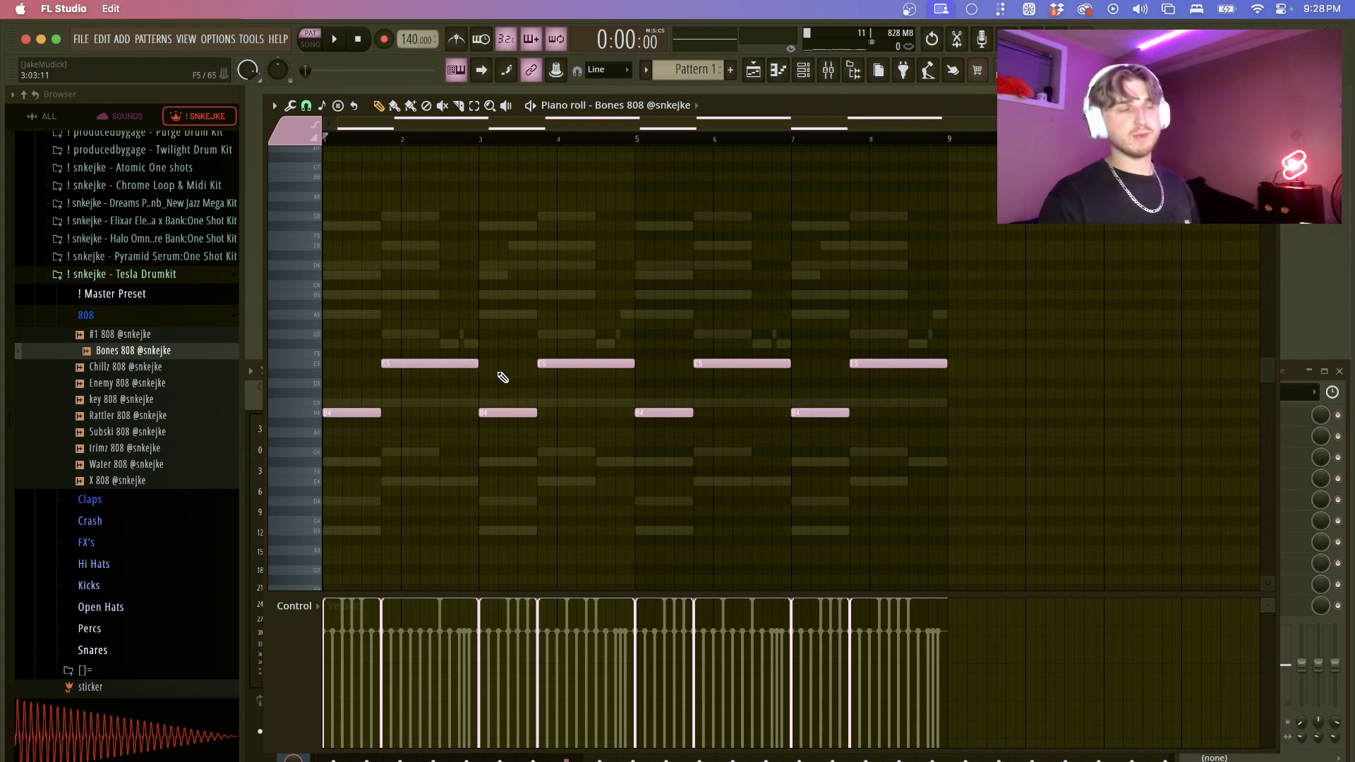
pyautogui.press('F6')
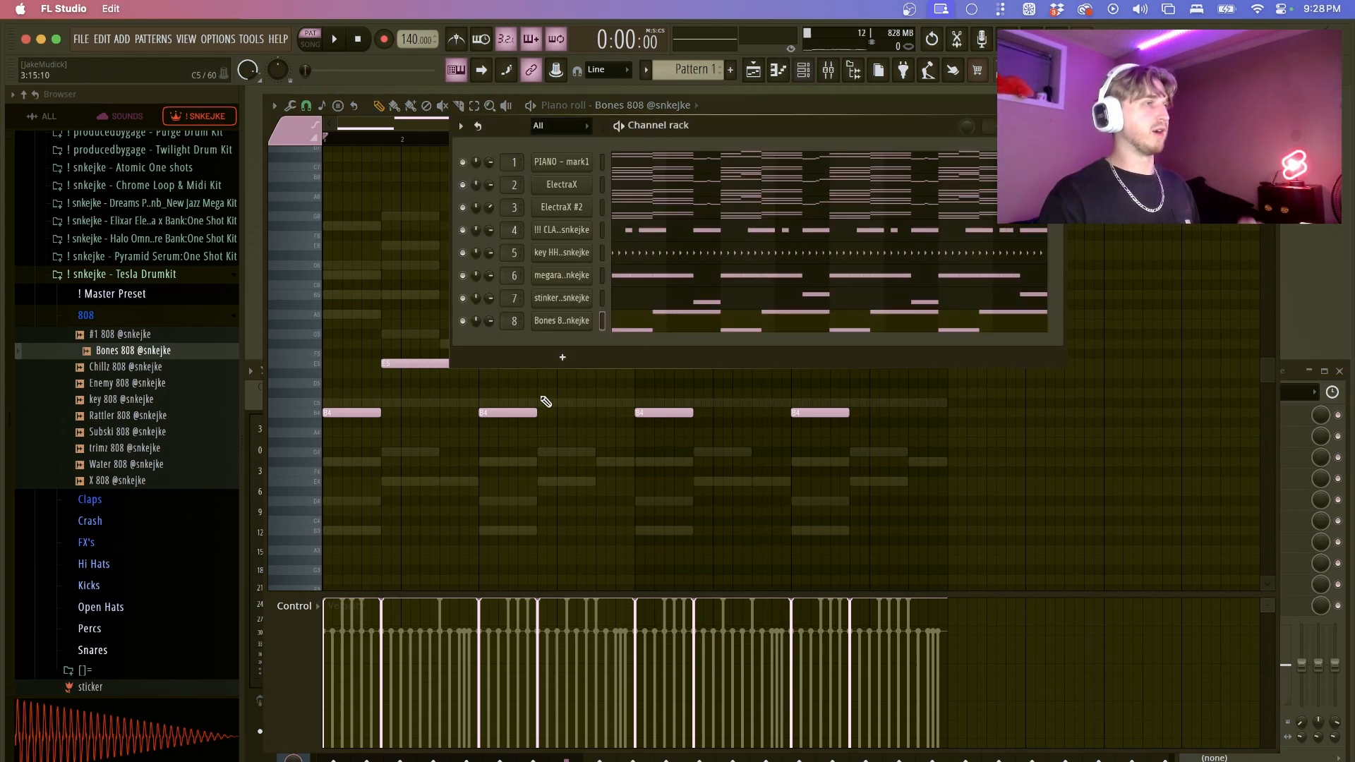
pyautogui.click(562, 321)
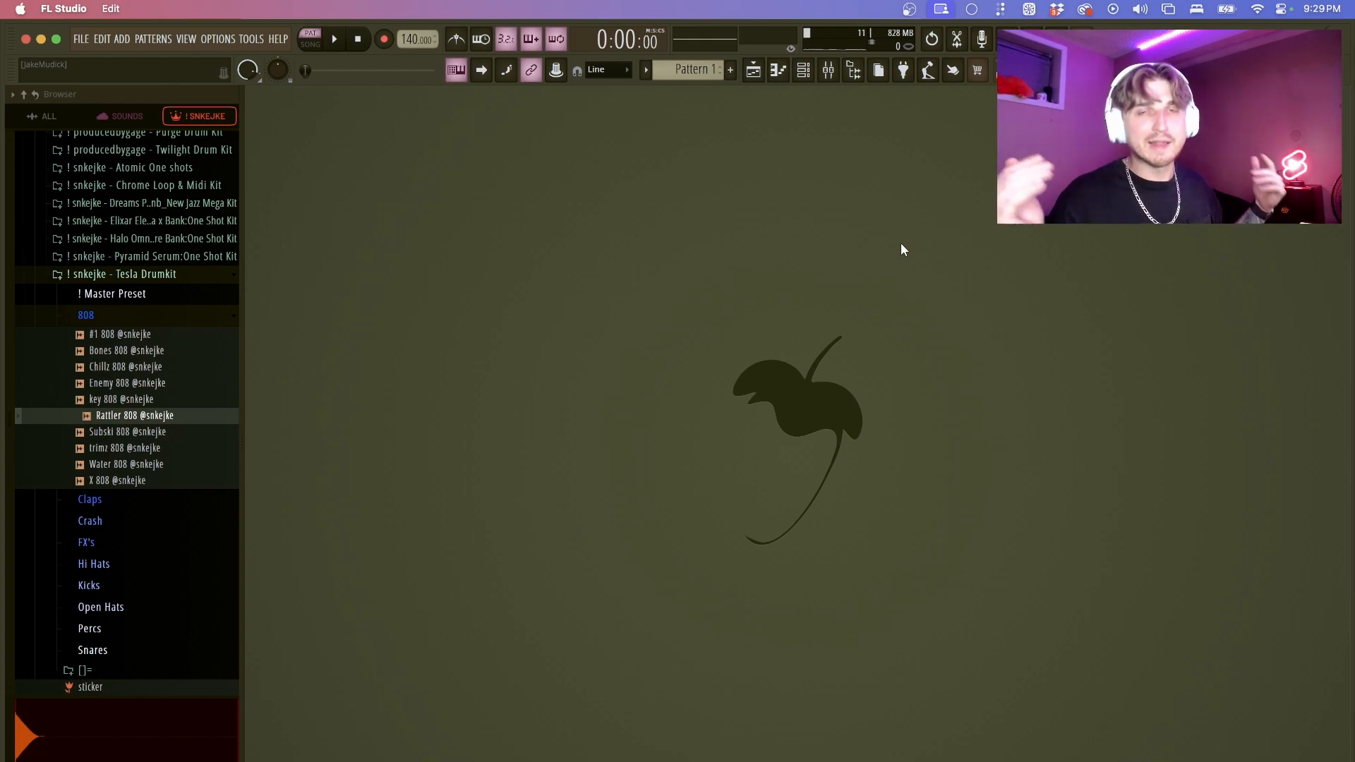
# - Open the playlist and split Pattern 1 by channel into separate patterns
pyautogui.click(757, 77)
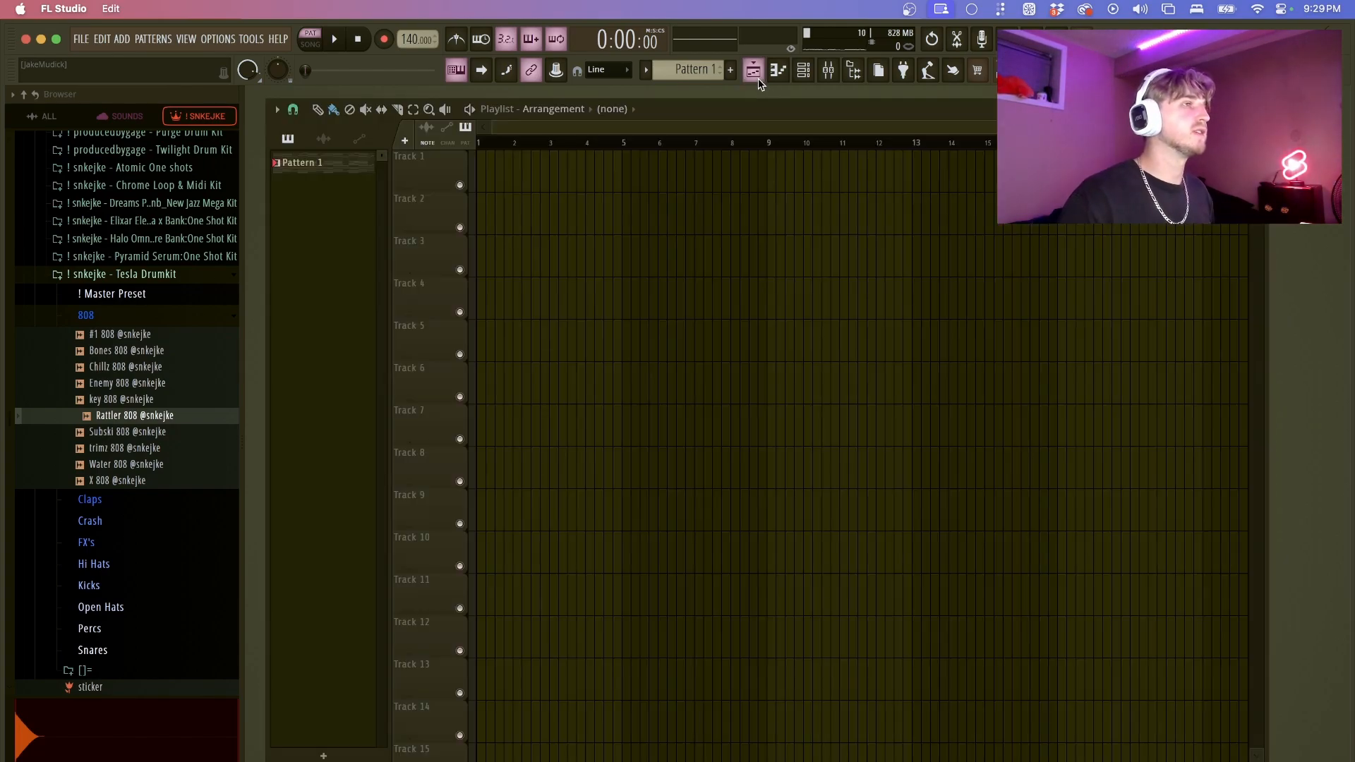
pyautogui.click(1260, 108)
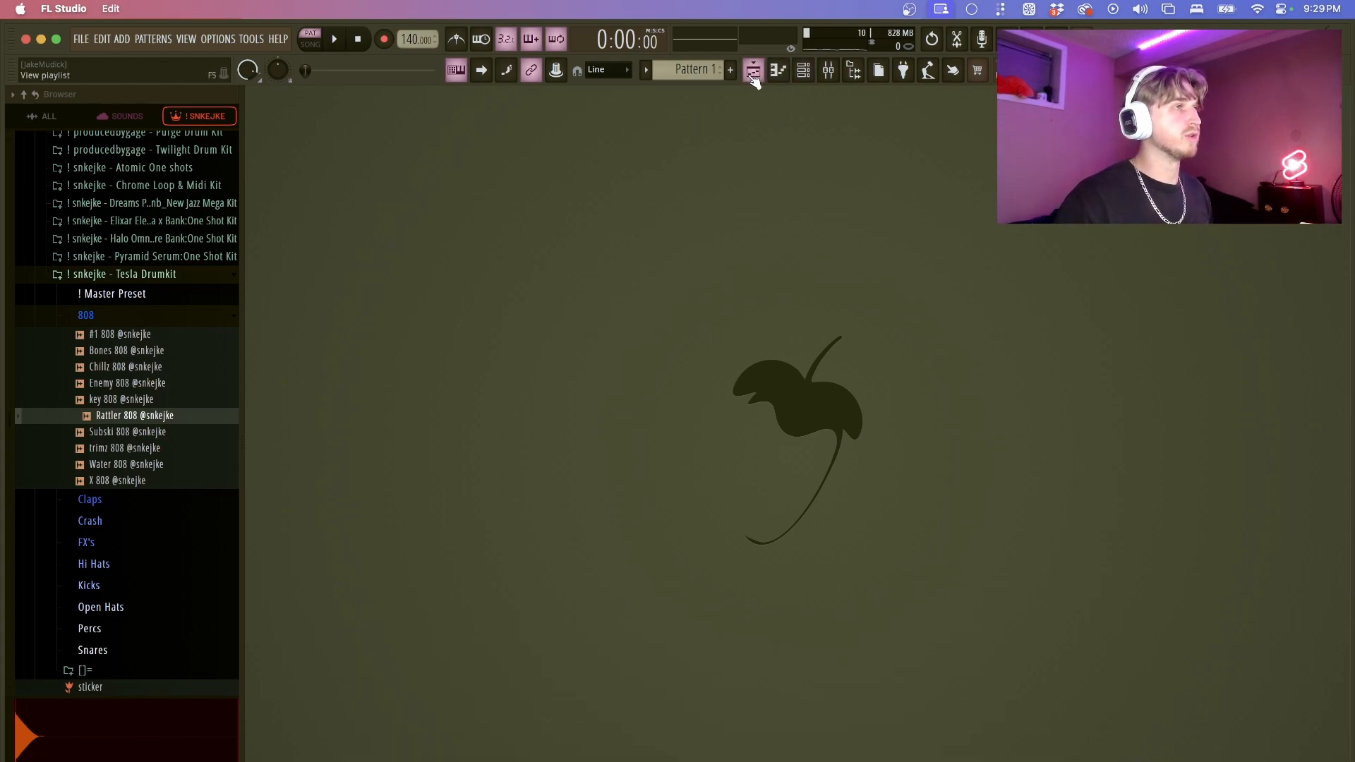
pyautogui.click(753, 70)
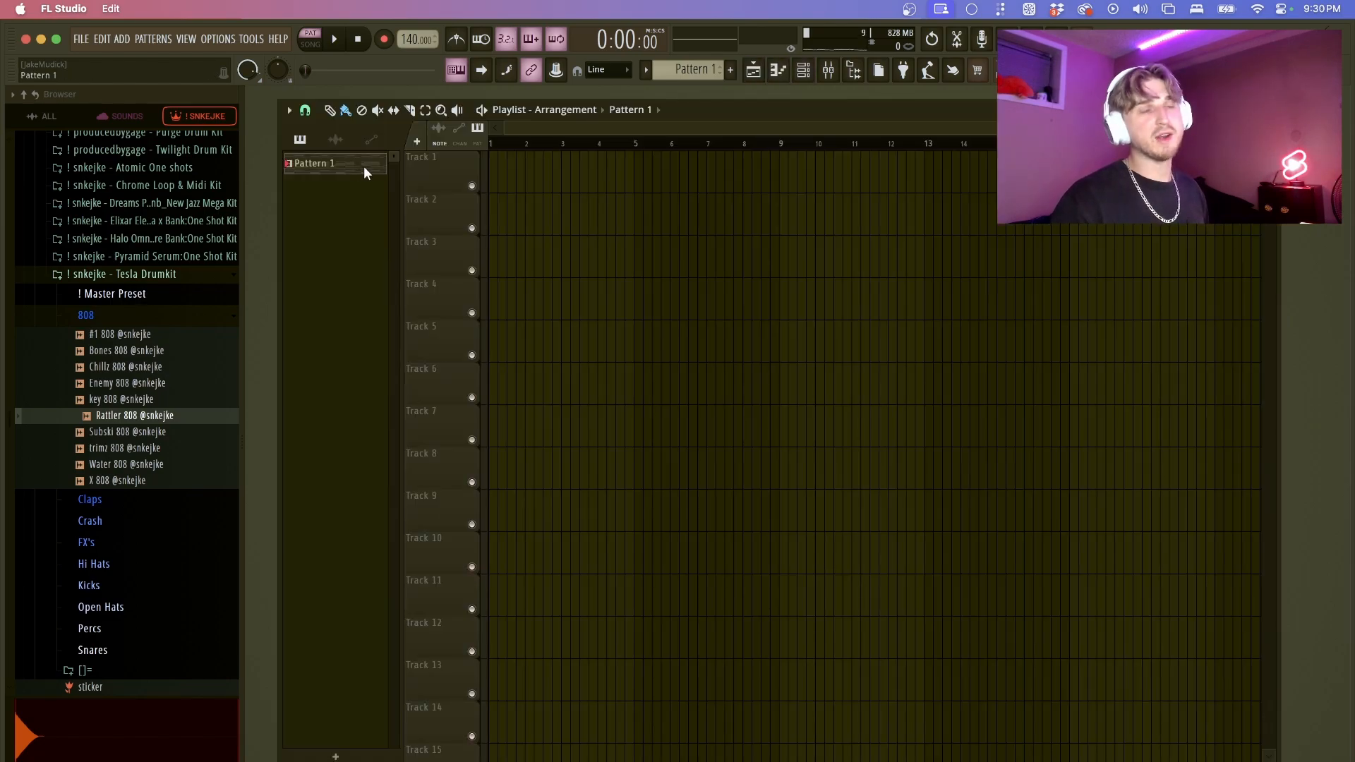
pyautogui.moveTo(362, 166); pyautogui.dragTo(334, 169)
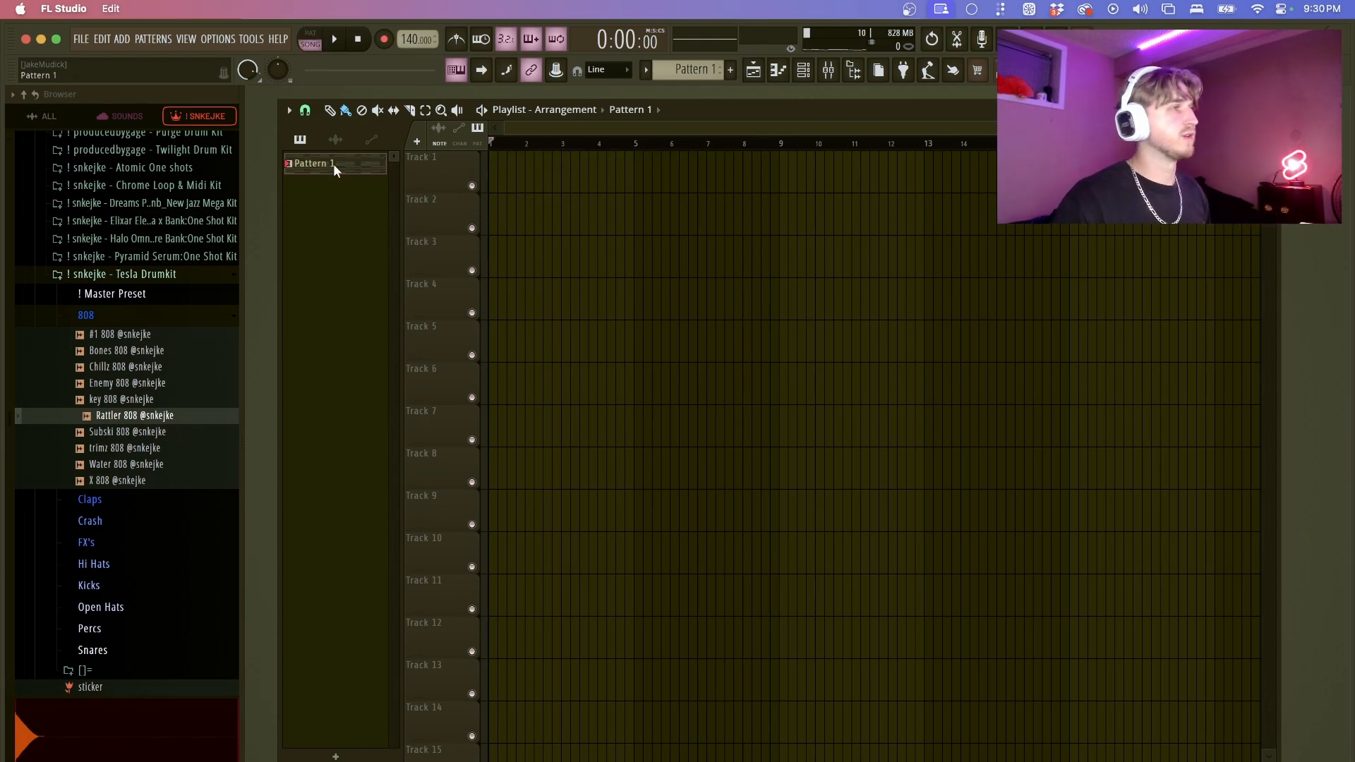
pyautogui.rightClick(334, 168)
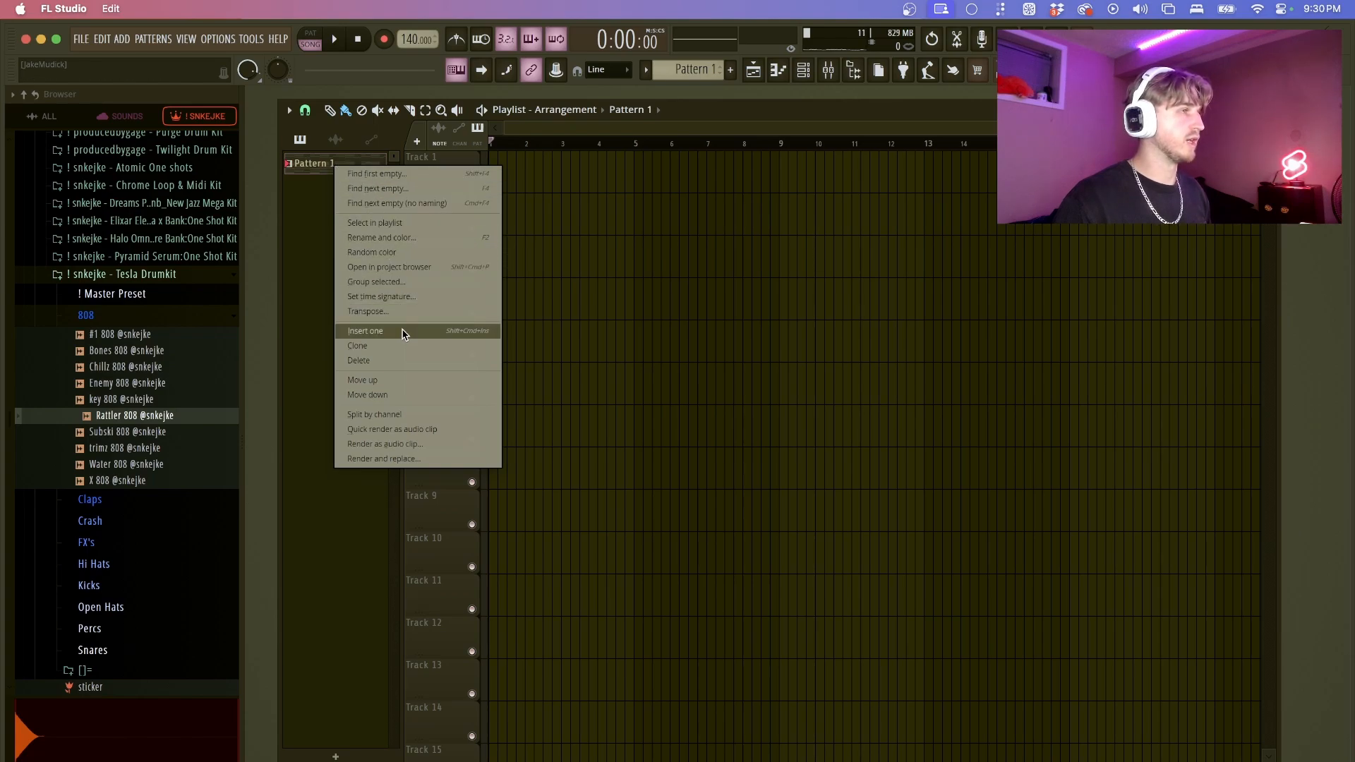
pyautogui.click(375, 415)
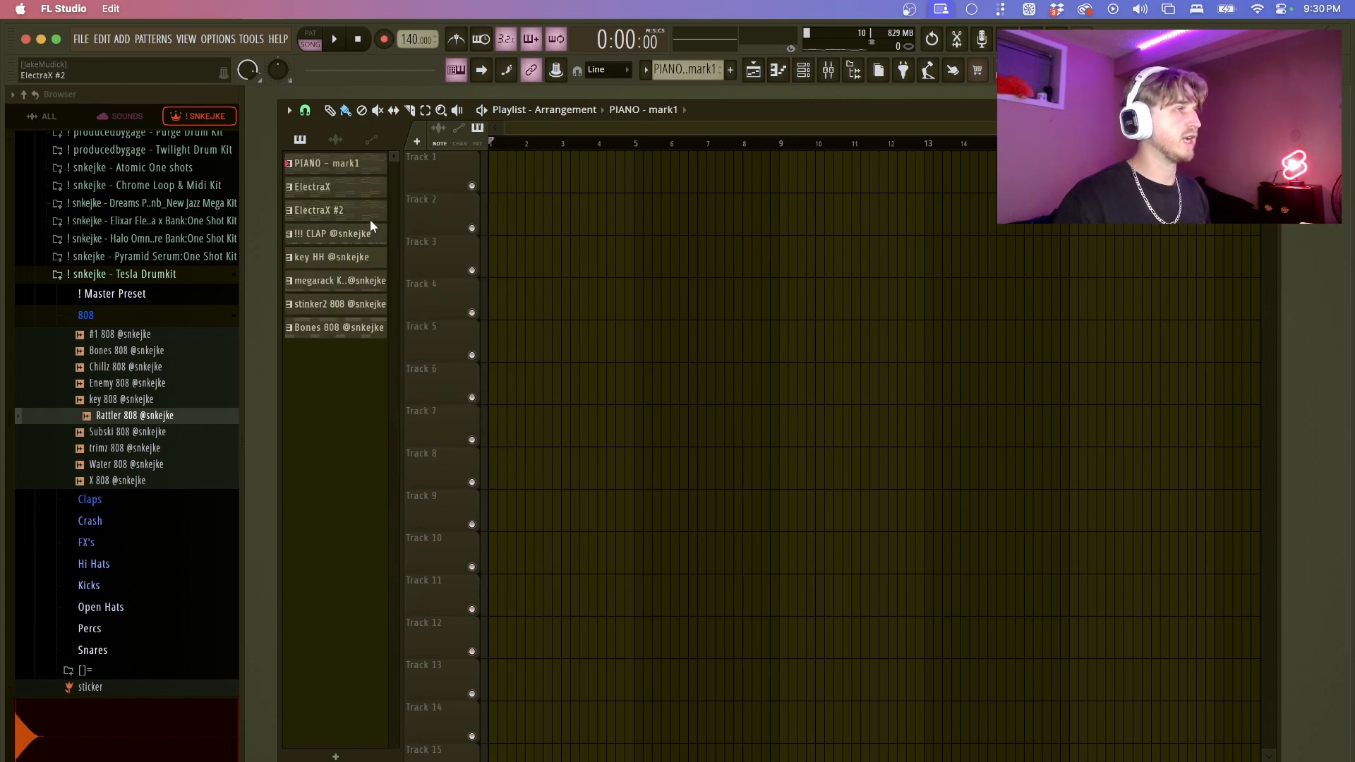
# - Place the split patterns from PIANO - mark1 to Bones 808 at bar 1, one per track on Tracks 1 to 8
pyautogui.click(802, 71)
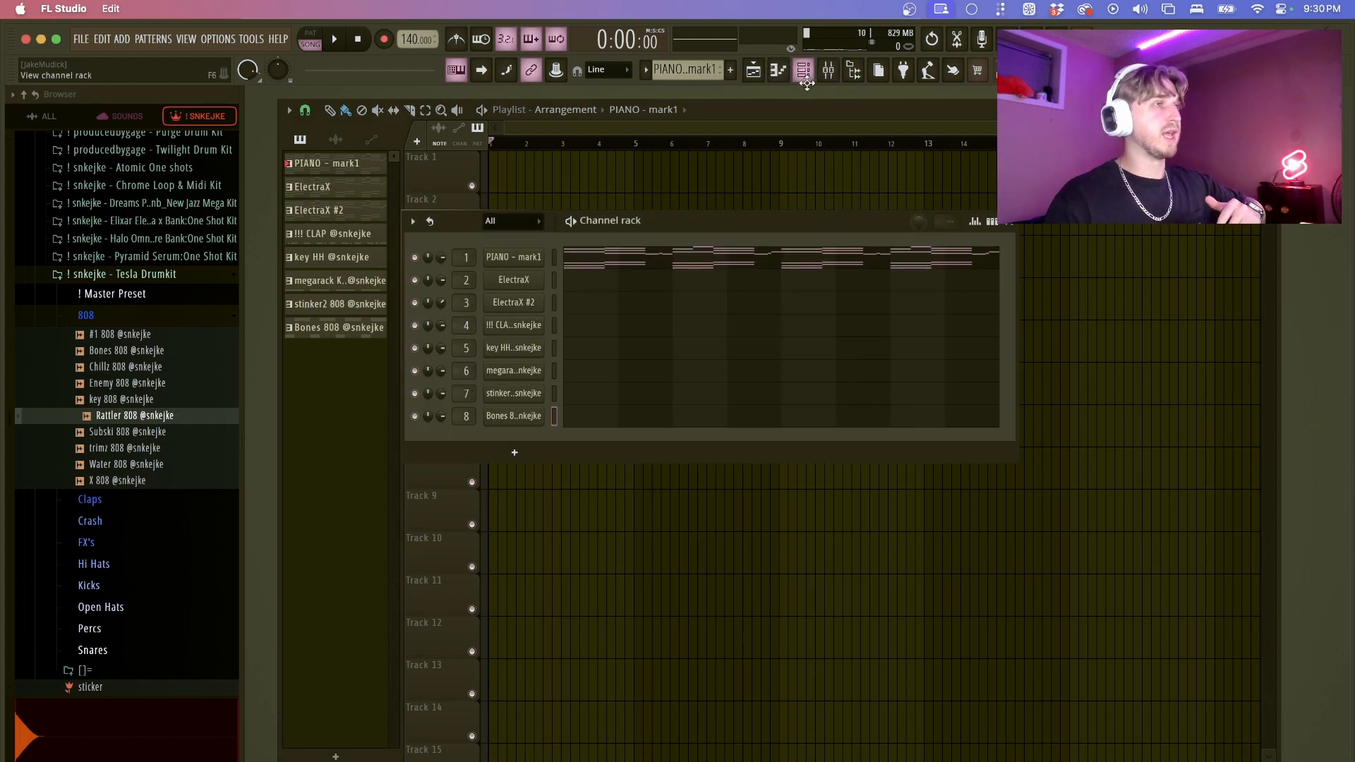
pyautogui.click(1011, 221)
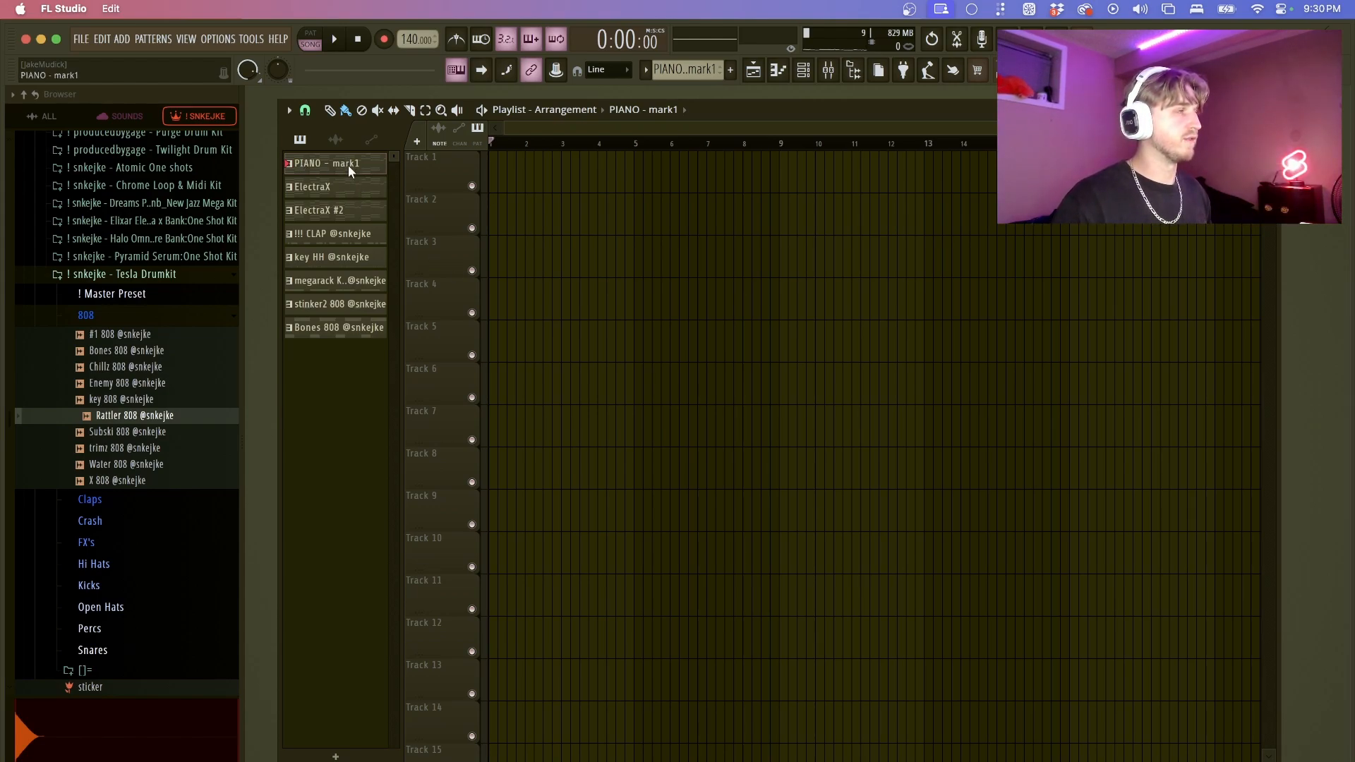
pyautogui.click(357, 327)
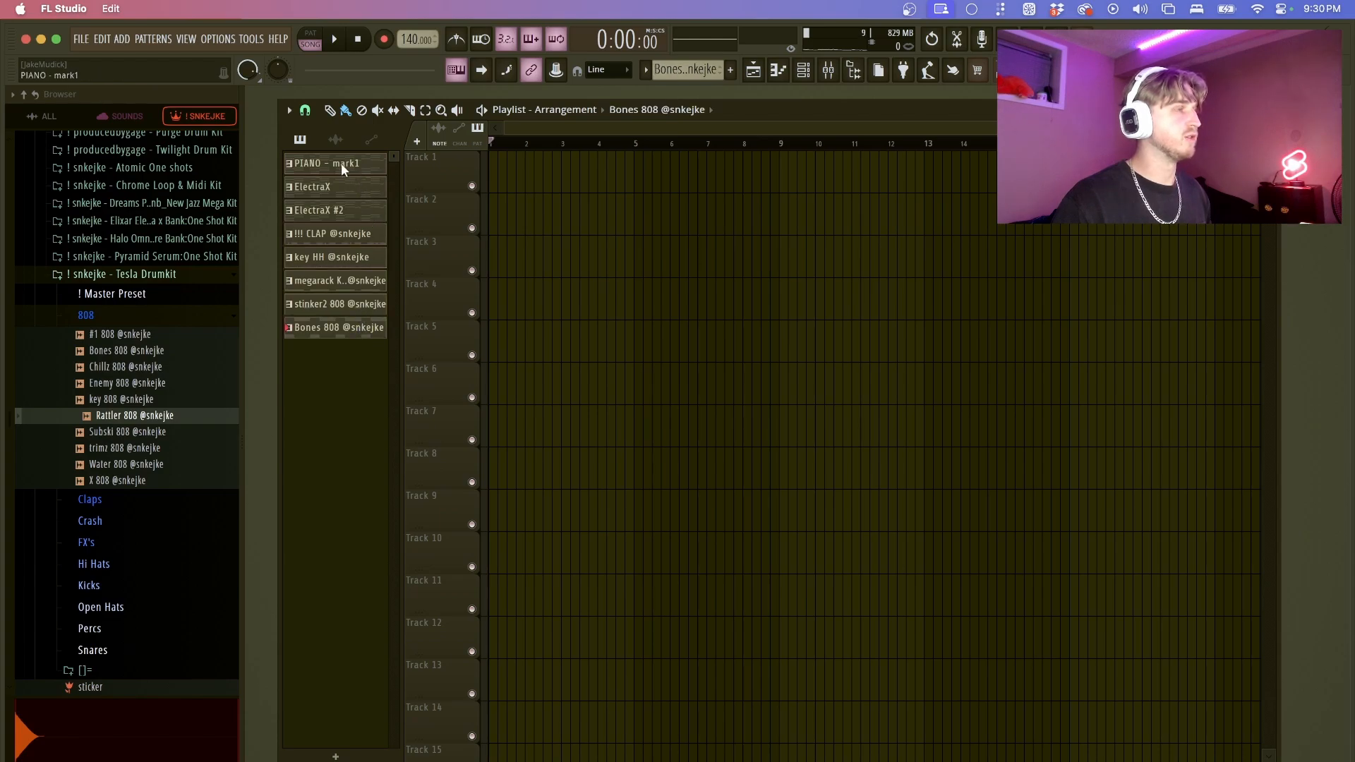
pyautogui.moveTo(342, 162); pyautogui.dragTo(492, 171)
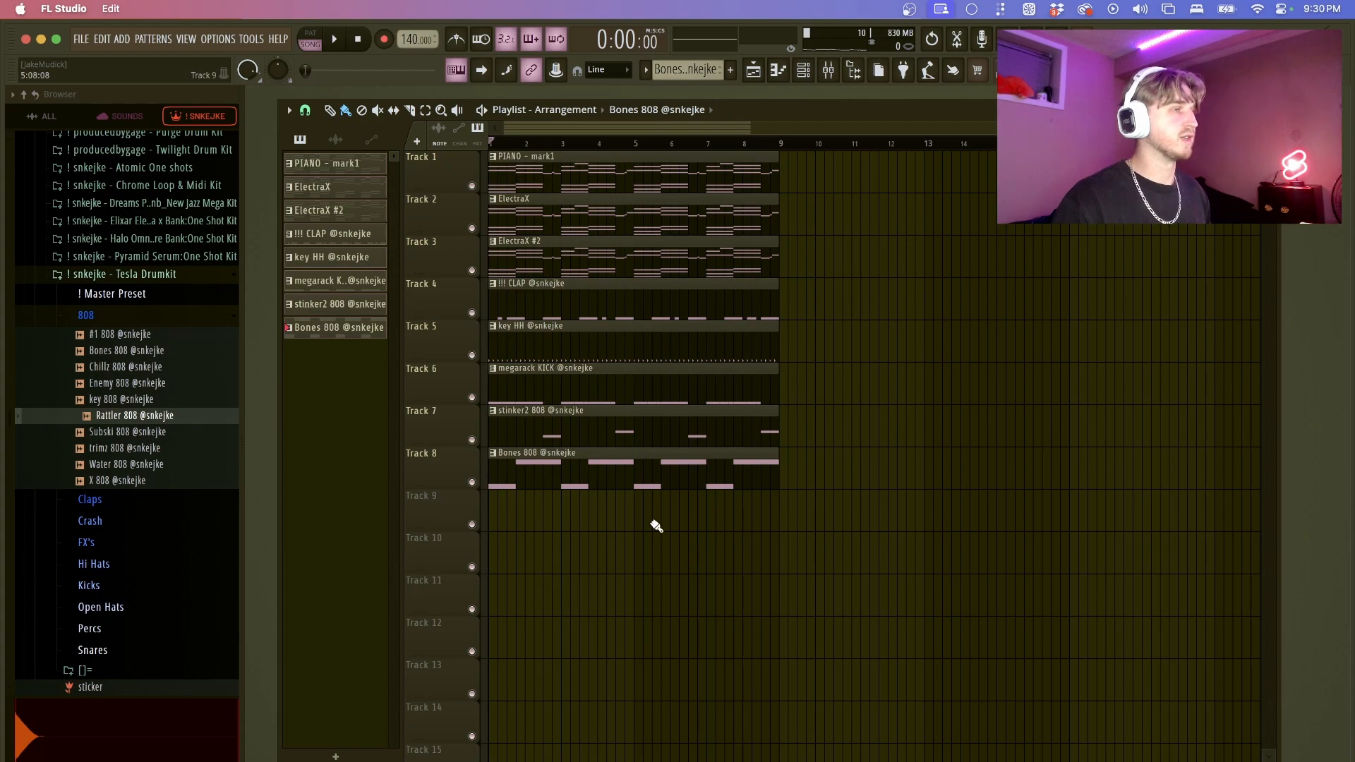
# - Select all the eight-bar clips on Tracks 1 to 8 and duplicate them repeatedly until the arrangement reaches bar 97
pyautogui.moveTo(582, 507); pyautogui.dragTo(760, 151)
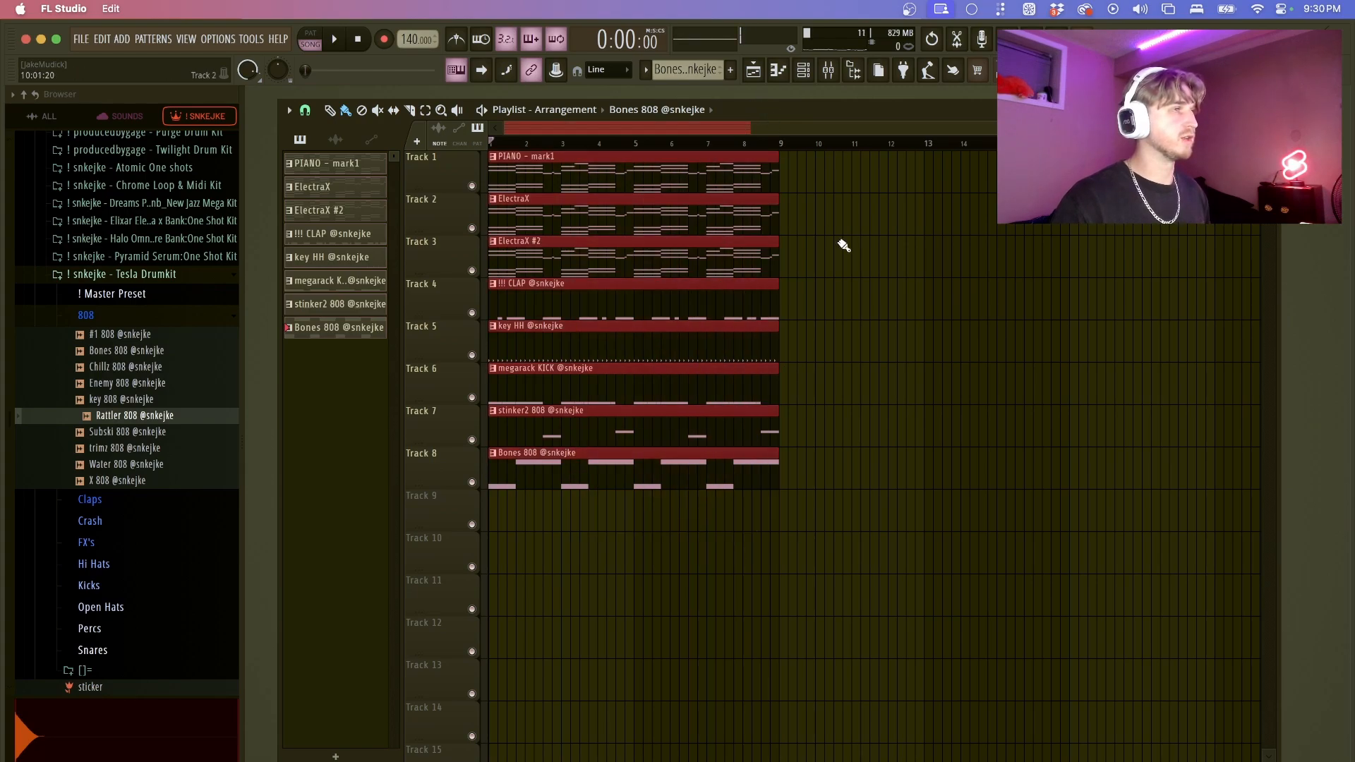
pyautogui.scroll(-1, 830, 310)
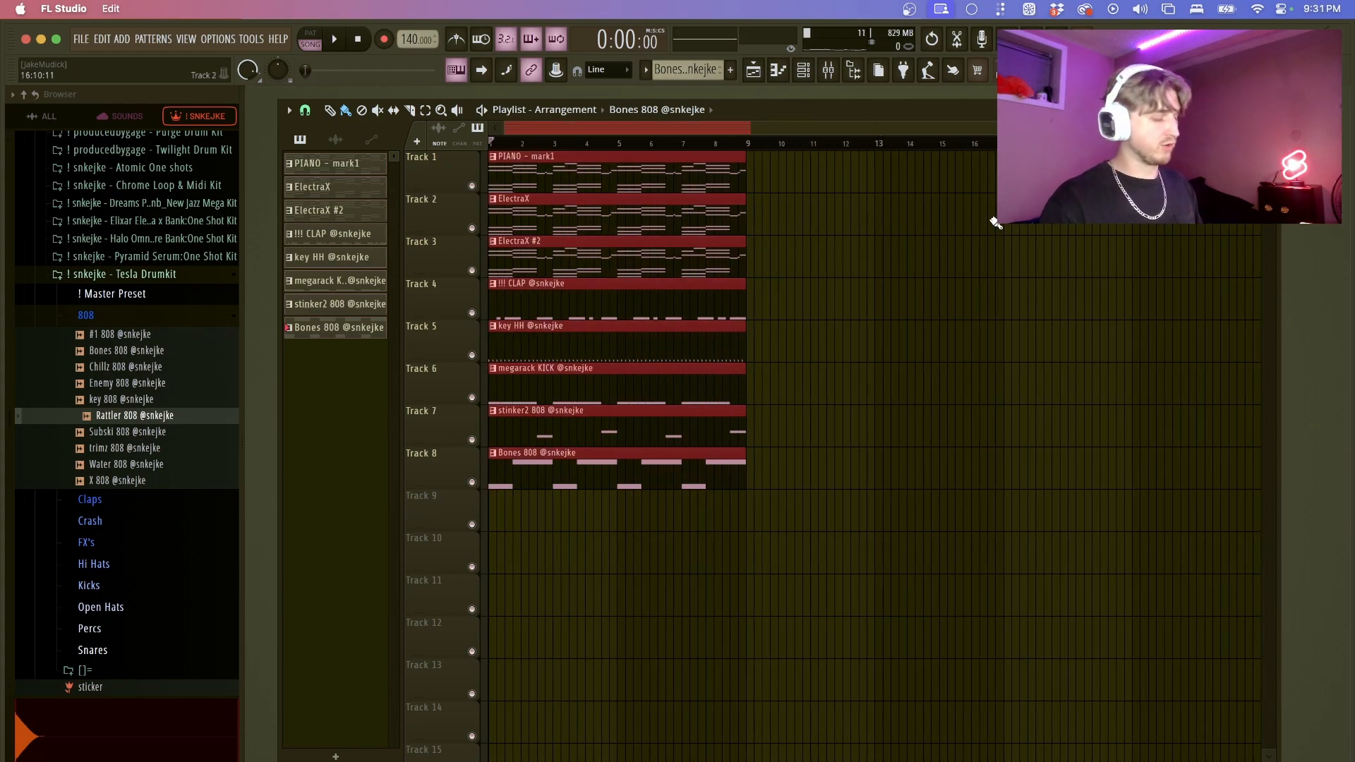
pyautogui.hotkey('ctrl', 'b')
pyautogui.hotkey('ctrl', 'b')
pyautogui.hotkey('ctrl', 'b')
pyautogui.hotkey('ctrl', 'b')
pyautogui.hotkey('ctrl', 'b')
pyautogui.hotkey('ctrl', 'b')
pyautogui.hotkey('ctrl', 'b')
pyautogui.hotkey('ctrl', 'b')
pyautogui.hotkey('ctrl', 'b')
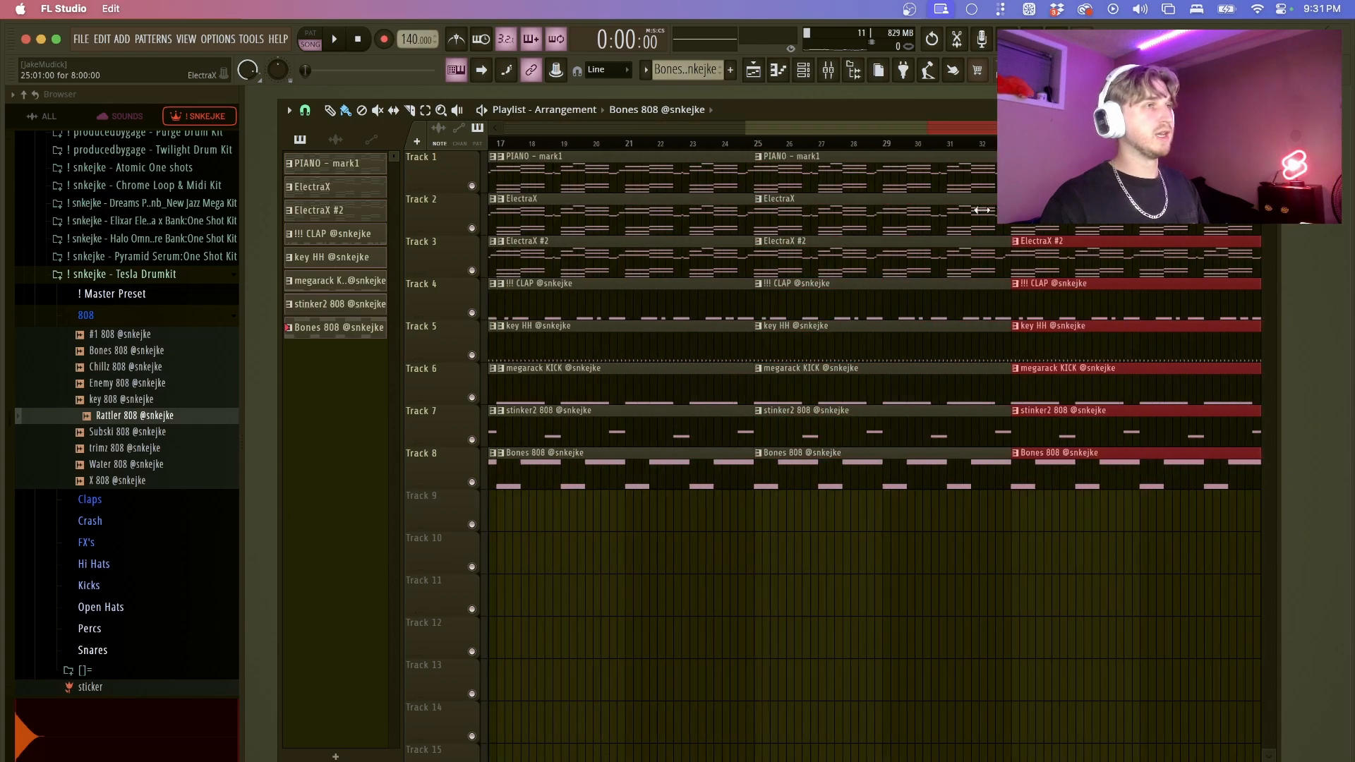
pyautogui.hotkey('ctrl', 'b')
pyautogui.hotkey('ctrl', 'b')
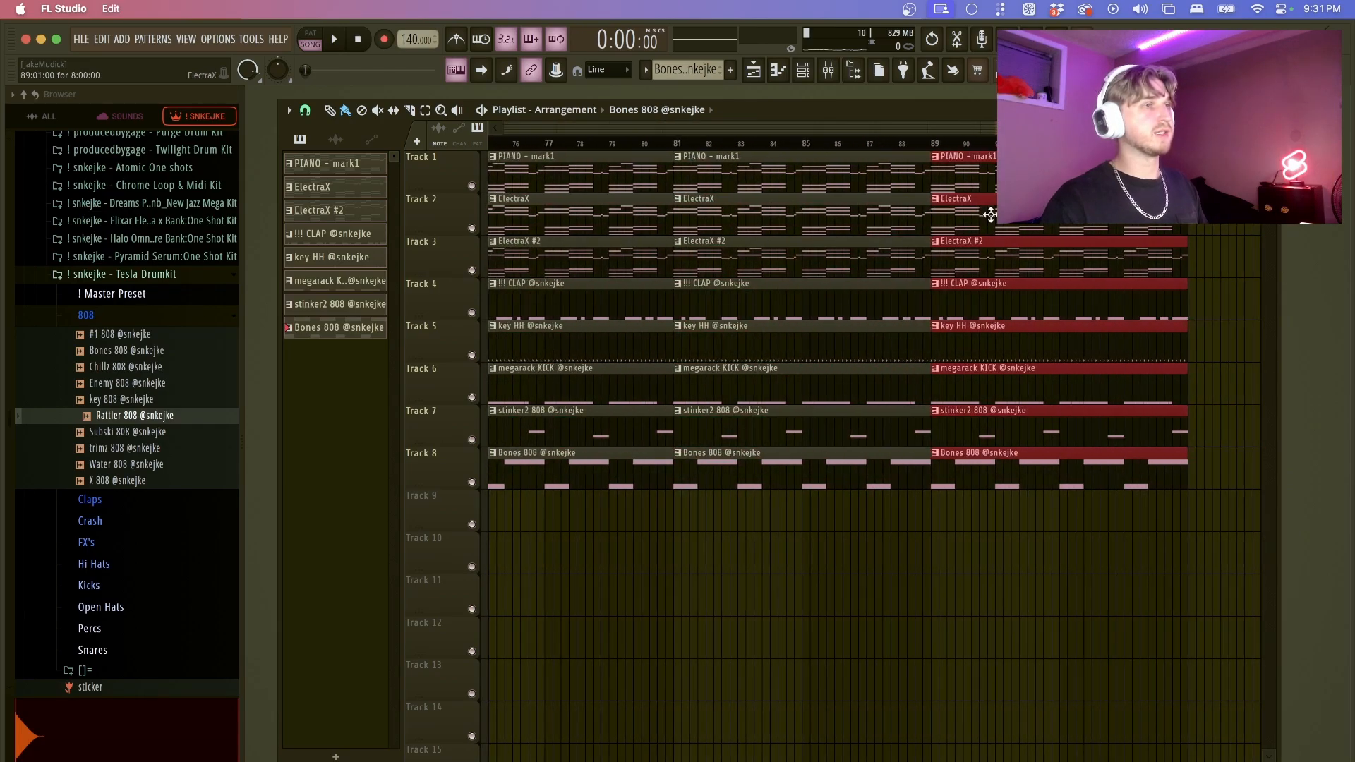
# - Return the song position to the start and clear the drum and 808 clips on Tracks 4 to 8 from bars 1 to 8
pyautogui.scroll(-3, 1108, 259)
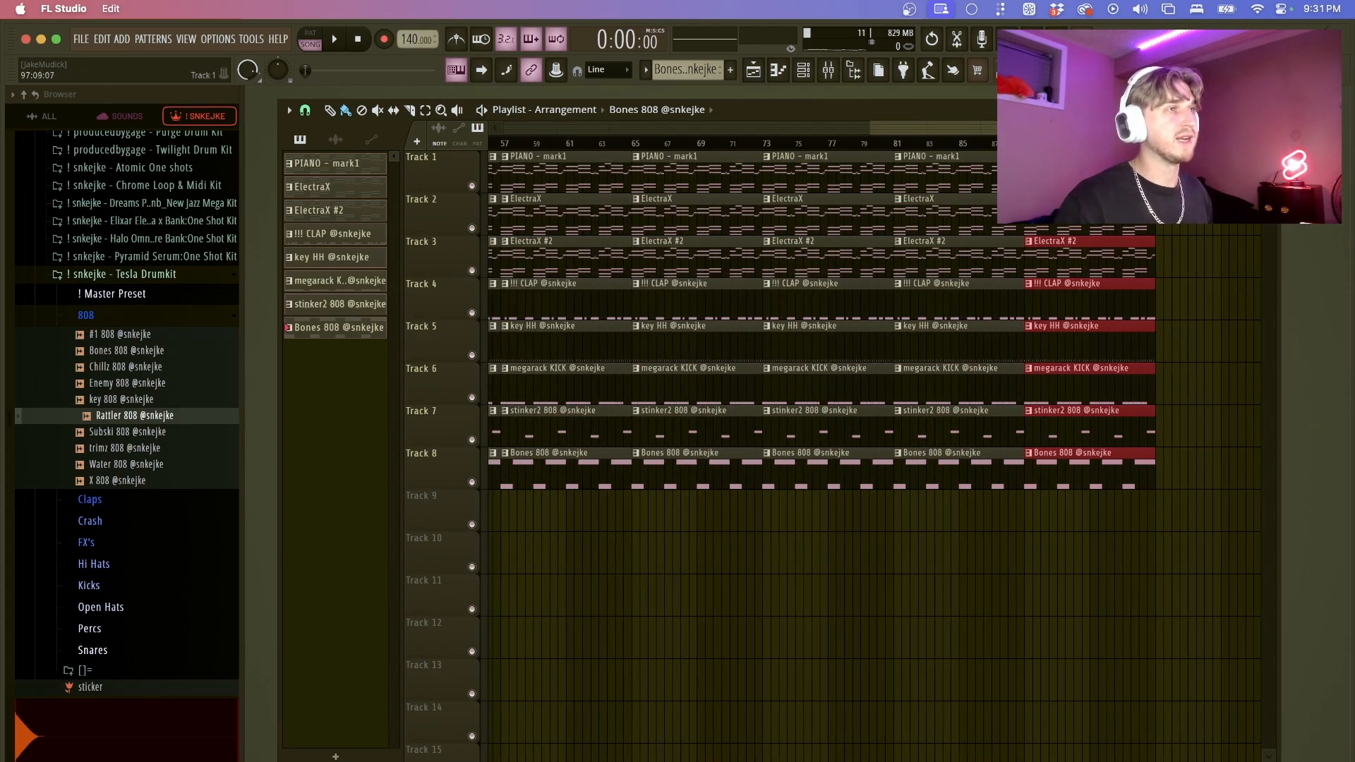
pyautogui.click(1157, 143)
pyautogui.moveTo(1156, 143); pyautogui.dragTo(222, 224)
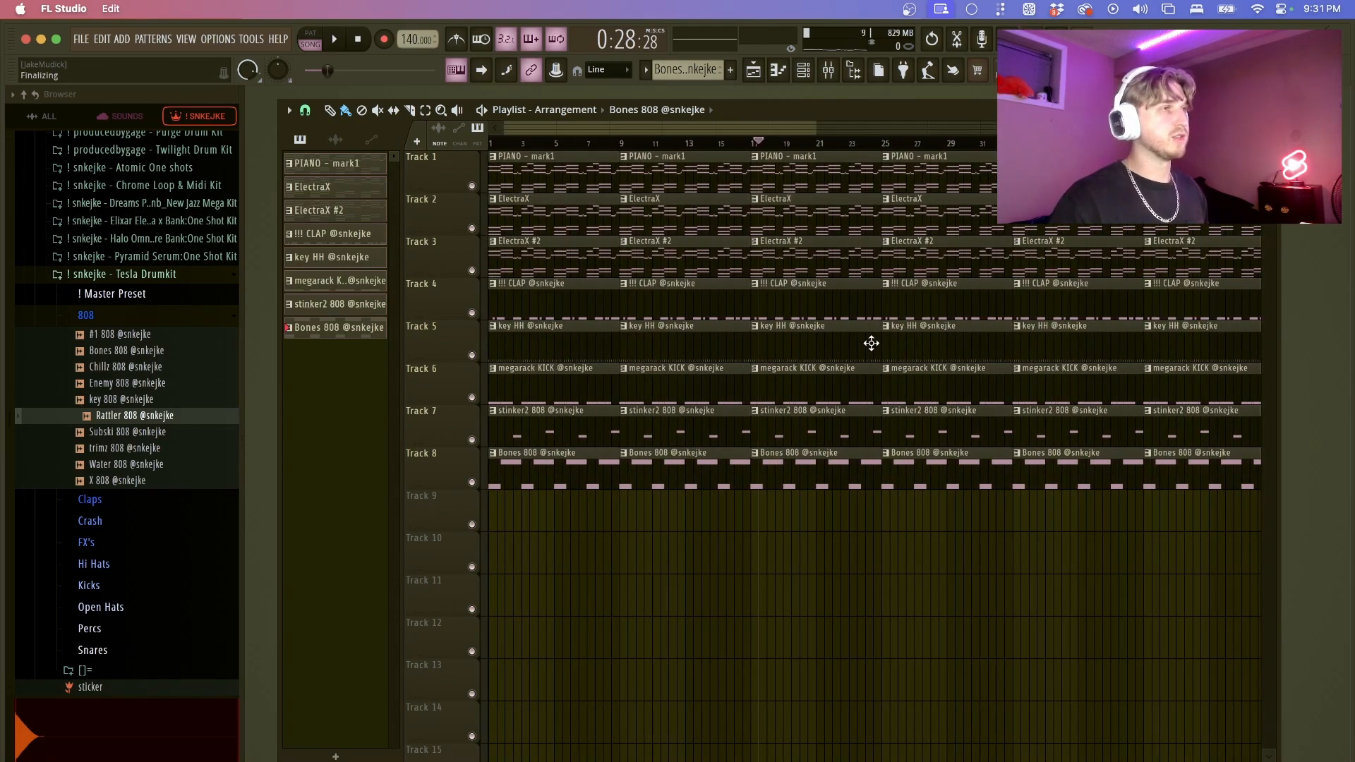
pyautogui.scroll(-4, 871, 343)
pyautogui.scroll(6, 875, 342)
pyautogui.scroll(-3, 888, 342)
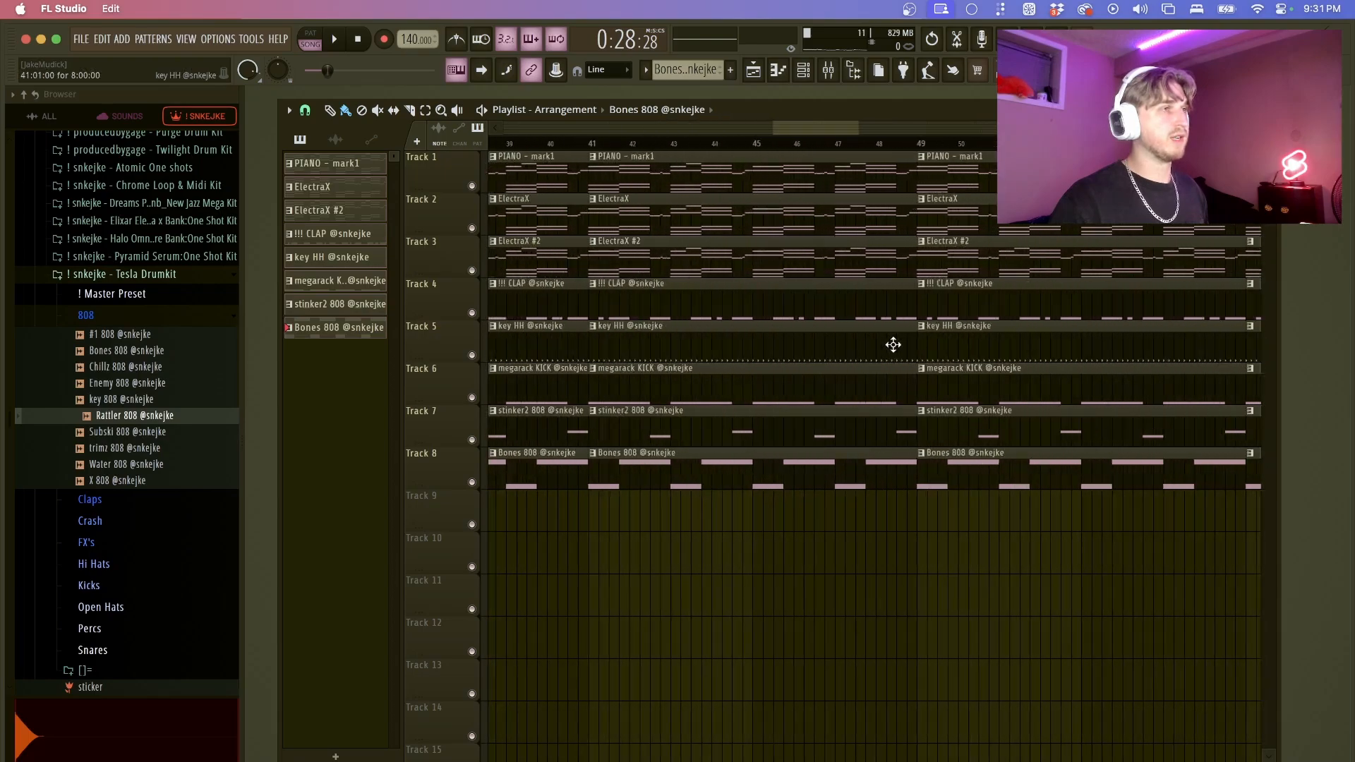
pyautogui.scroll(-2, 892, 342)
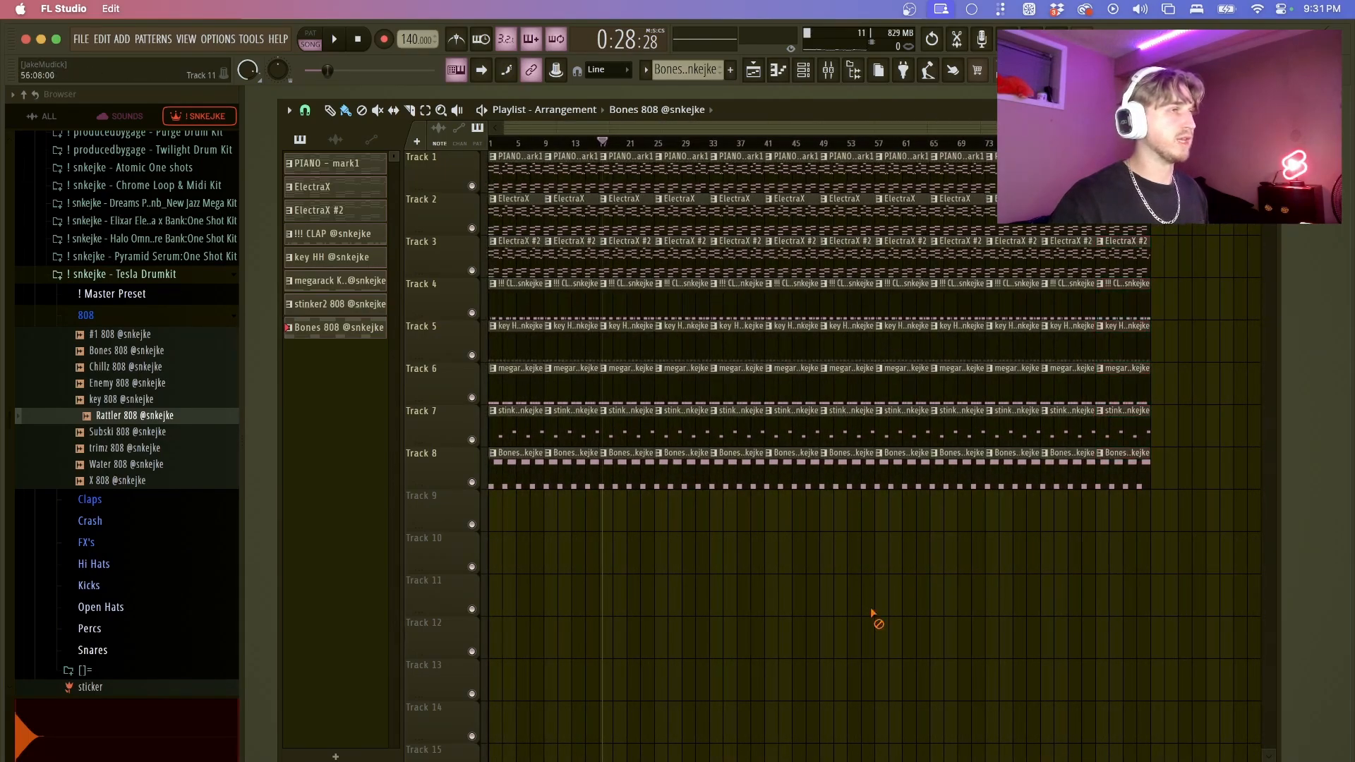
pyautogui.moveTo(557, 144); pyautogui.dragTo(230, 165)
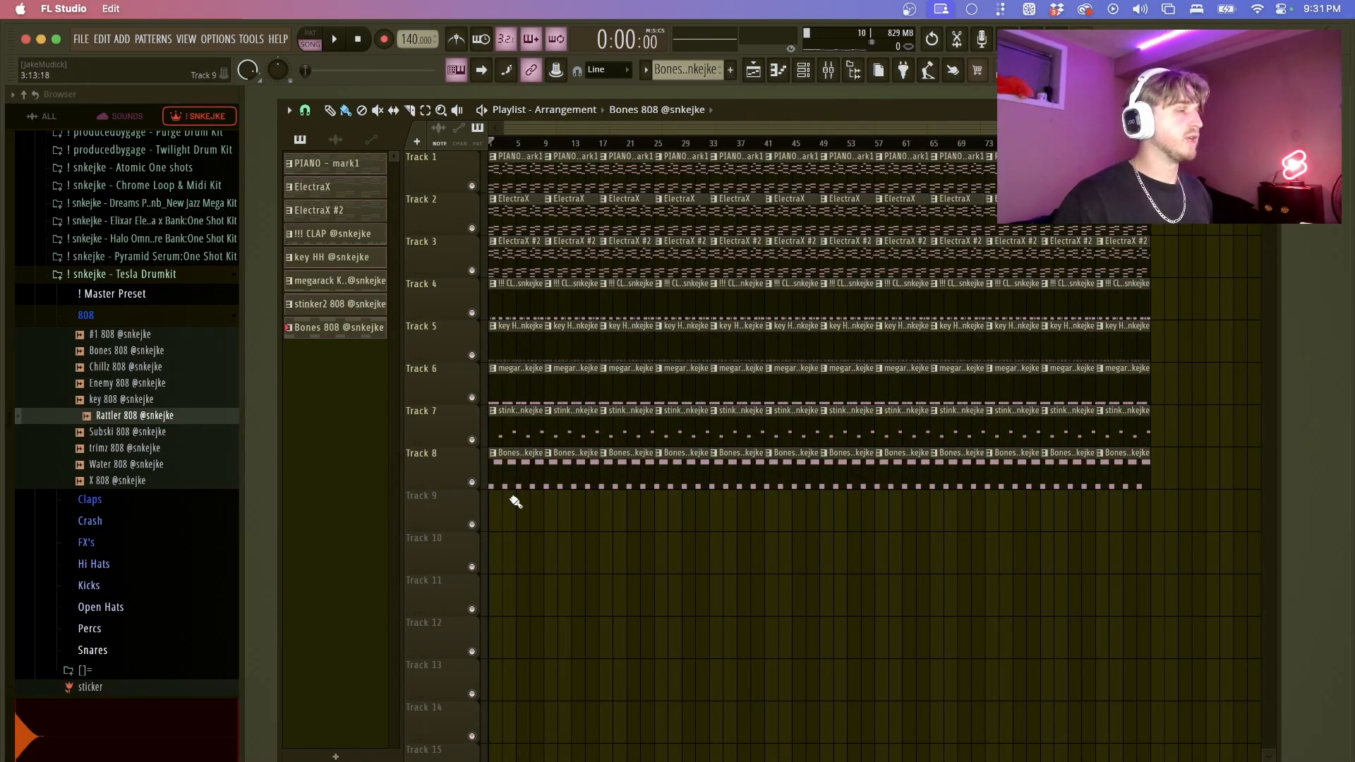
pyautogui.moveTo(517, 475); pyautogui.dragTo(527, 262)
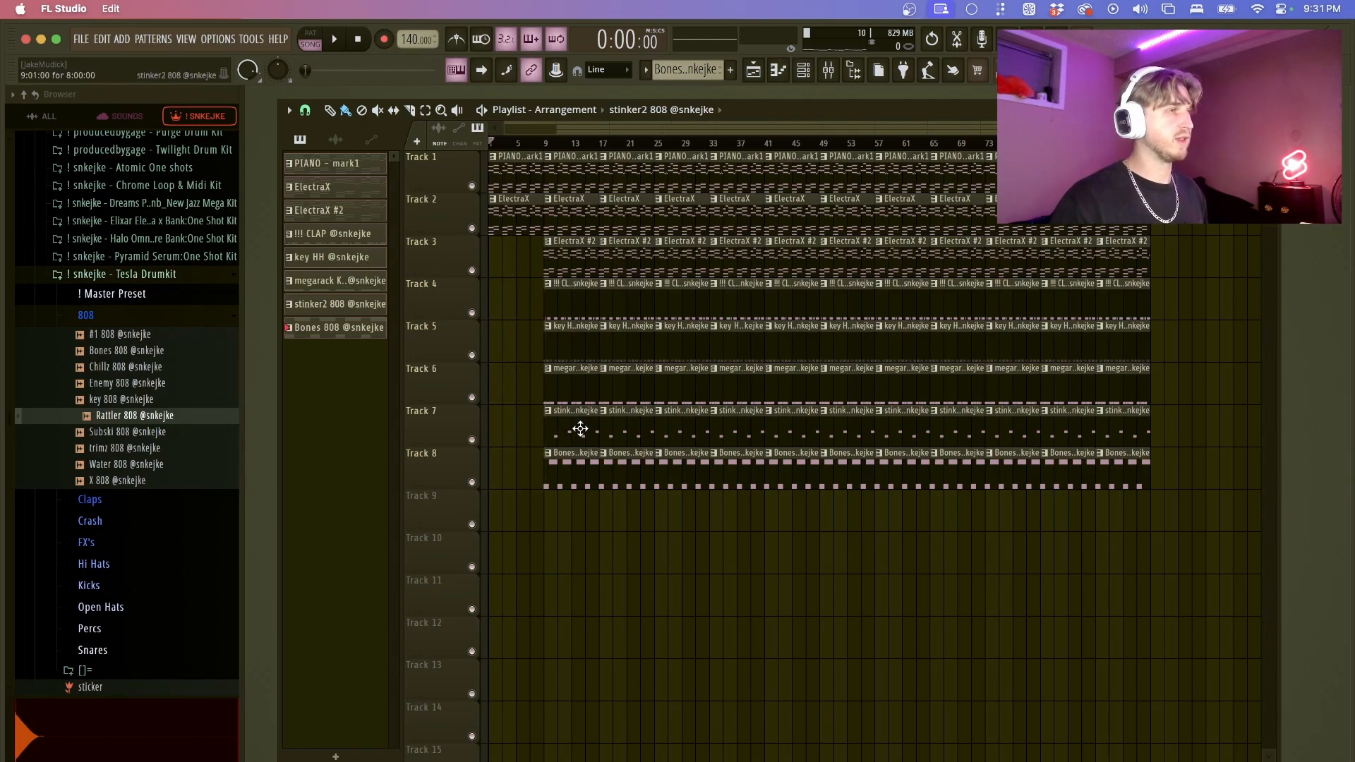
pyautogui.moveTo(556, 432); pyautogui.dragTo(494, 439)
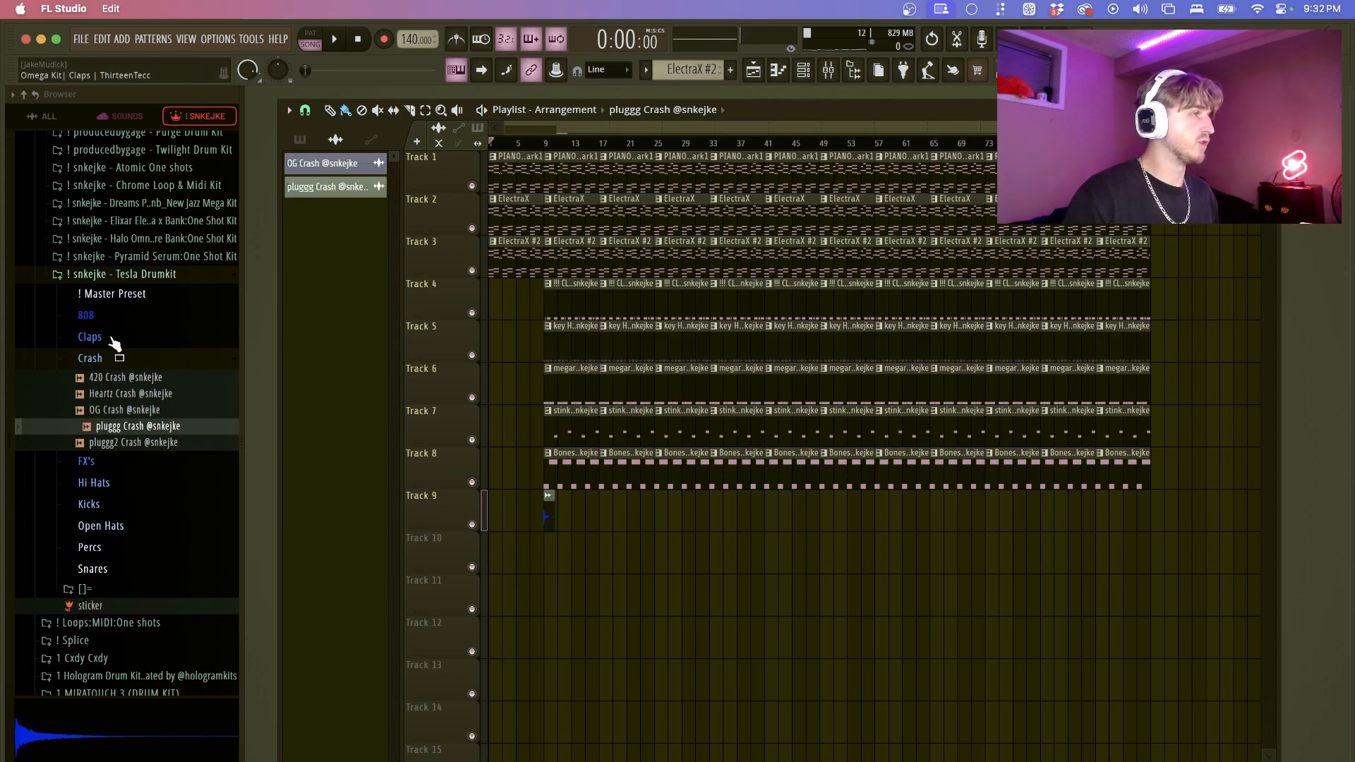
# - From the Tesla Drumkit's FX's folder, place ooo FX on Track 10 at bar 33, and RayGun FX at bar 53 and Tablet FX at bar 33 on Track 12
pyautogui.click(86, 461)
pyautogui.moveTo(126, 459); pyautogui.dragTo(716, 559)
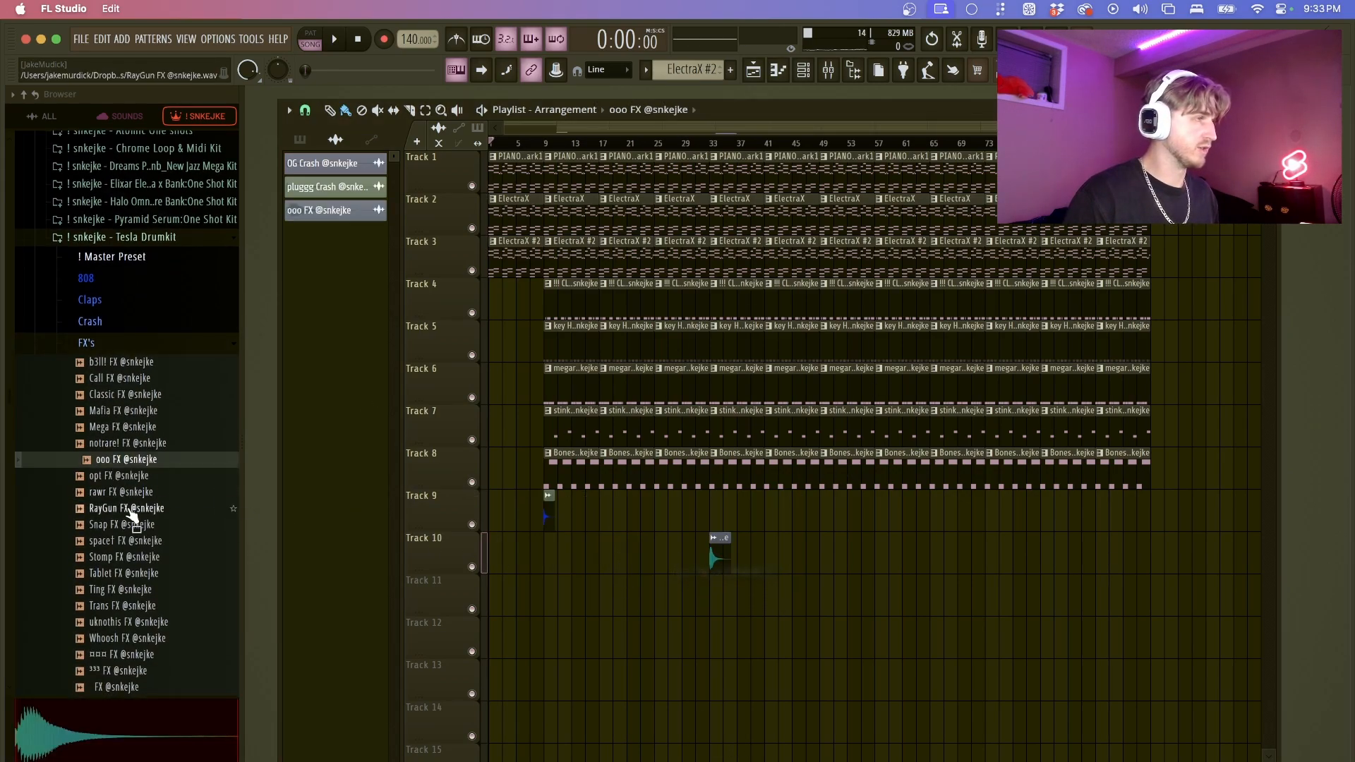
pyautogui.moveTo(132, 511); pyautogui.dragTo(851, 637)
pyautogui.moveTo(120, 573); pyautogui.dragTo(711, 637)
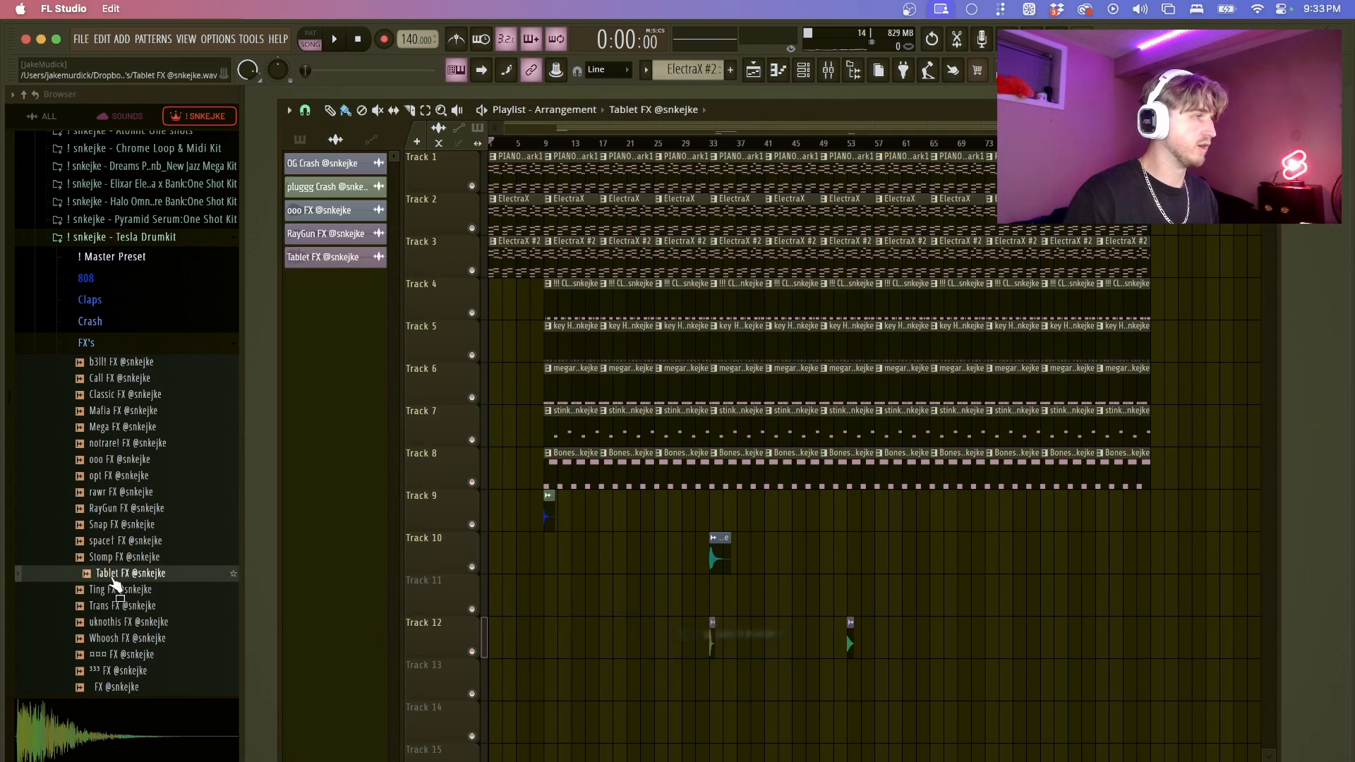
# - Place space! FX on Track 12 around bar 20 and delete all the trial FX clips on Tracks 10 to 12
pyautogui.moveTo(121, 541); pyautogui.dragTo(623, 638)
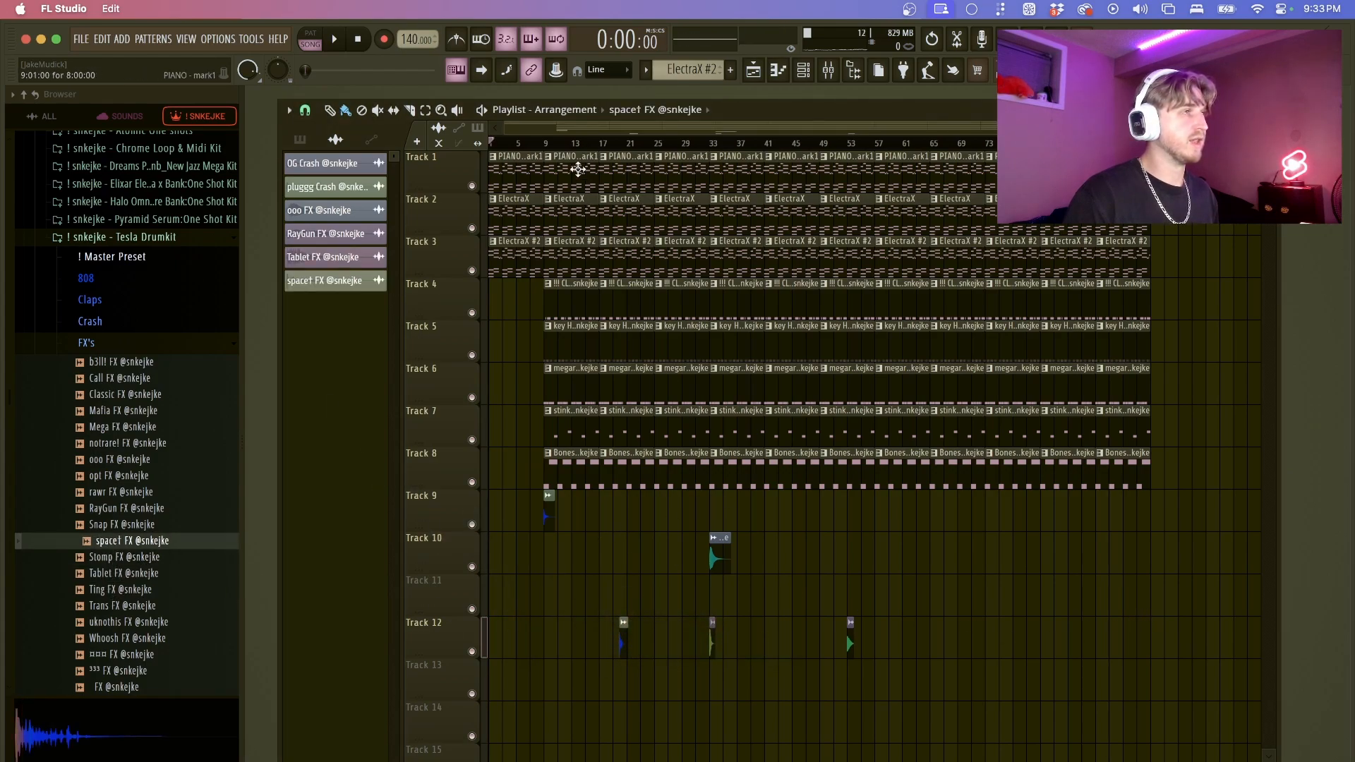
pyautogui.click(551, 145)
pyautogui.moveTo(583, 546); pyautogui.dragTo(1089, 676)
pyautogui.press('Delete')
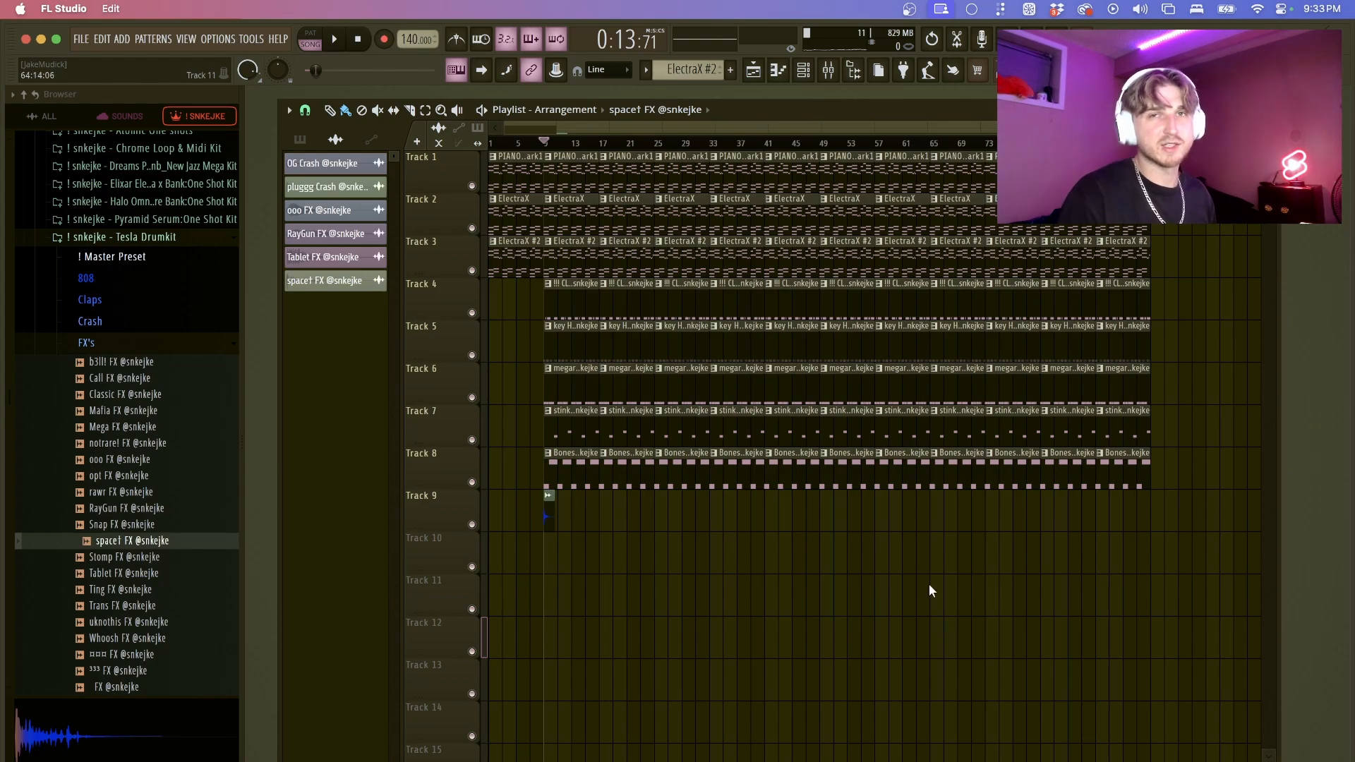
# - Place opt FX from the Tesla Drumkit's FX's folder on Track 10 around bar 7 and set the song position to bar 9
pyautogui.click(86, 342)
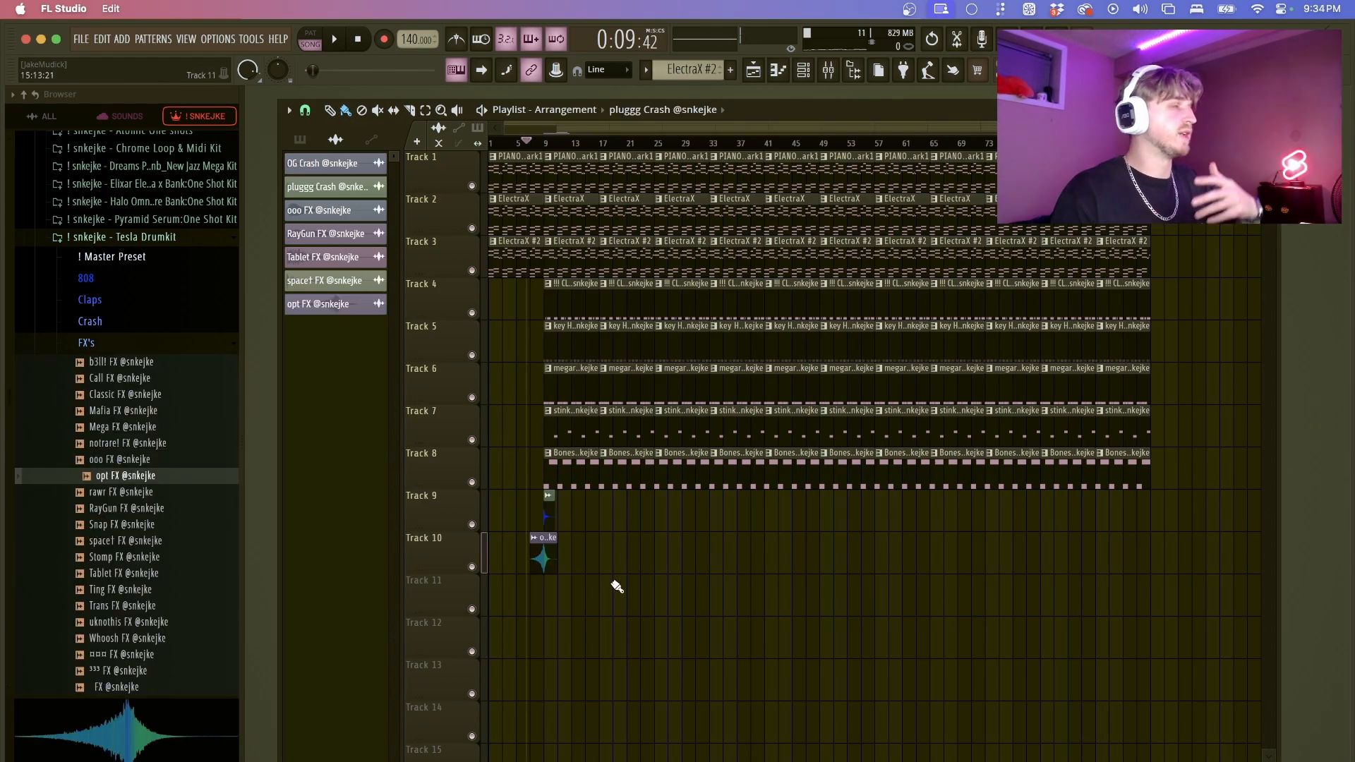
pyautogui.click(548, 143)
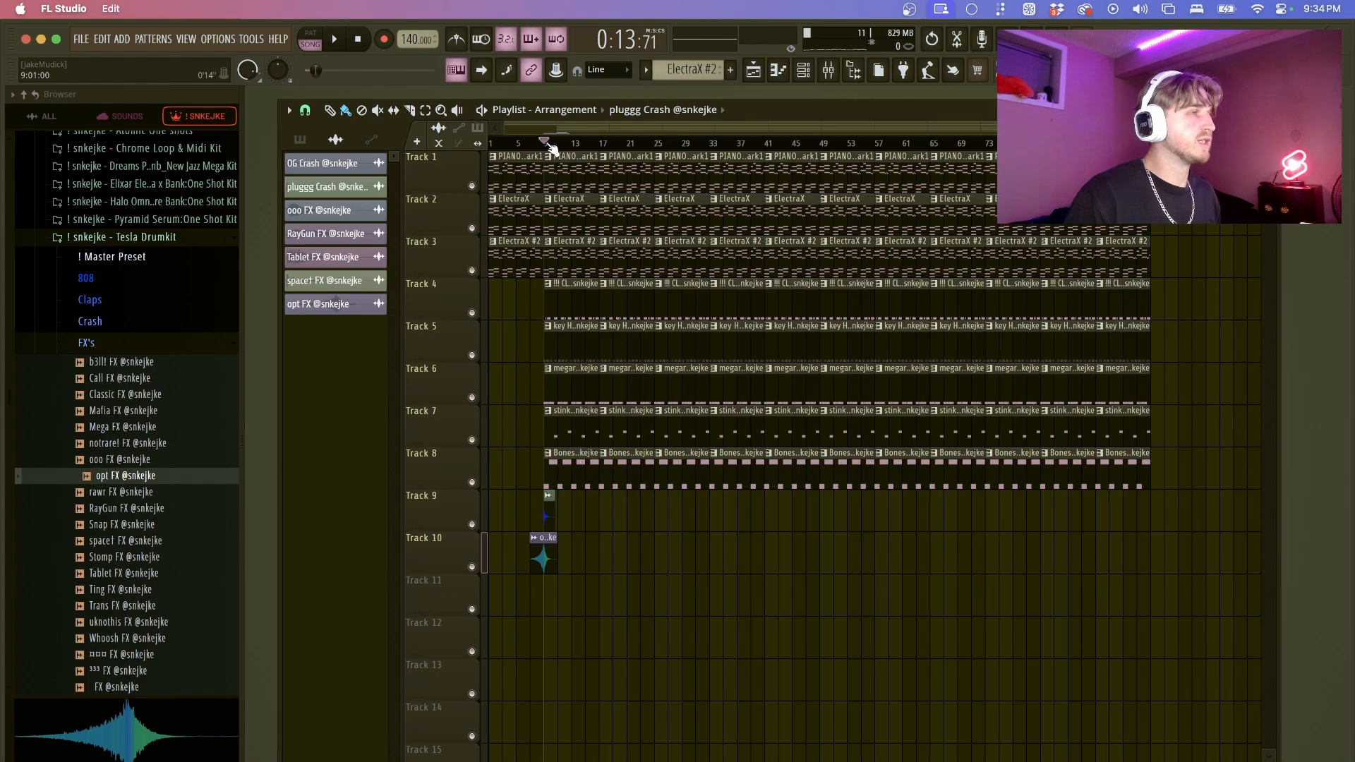
# - Clear the drum and 808 clips on Tracks 4 to 8 and the ElectraX clip on Track 2 from bars 25 to 32
pyautogui.moveTo(557, 145); pyautogui.dragTo(659, 154)
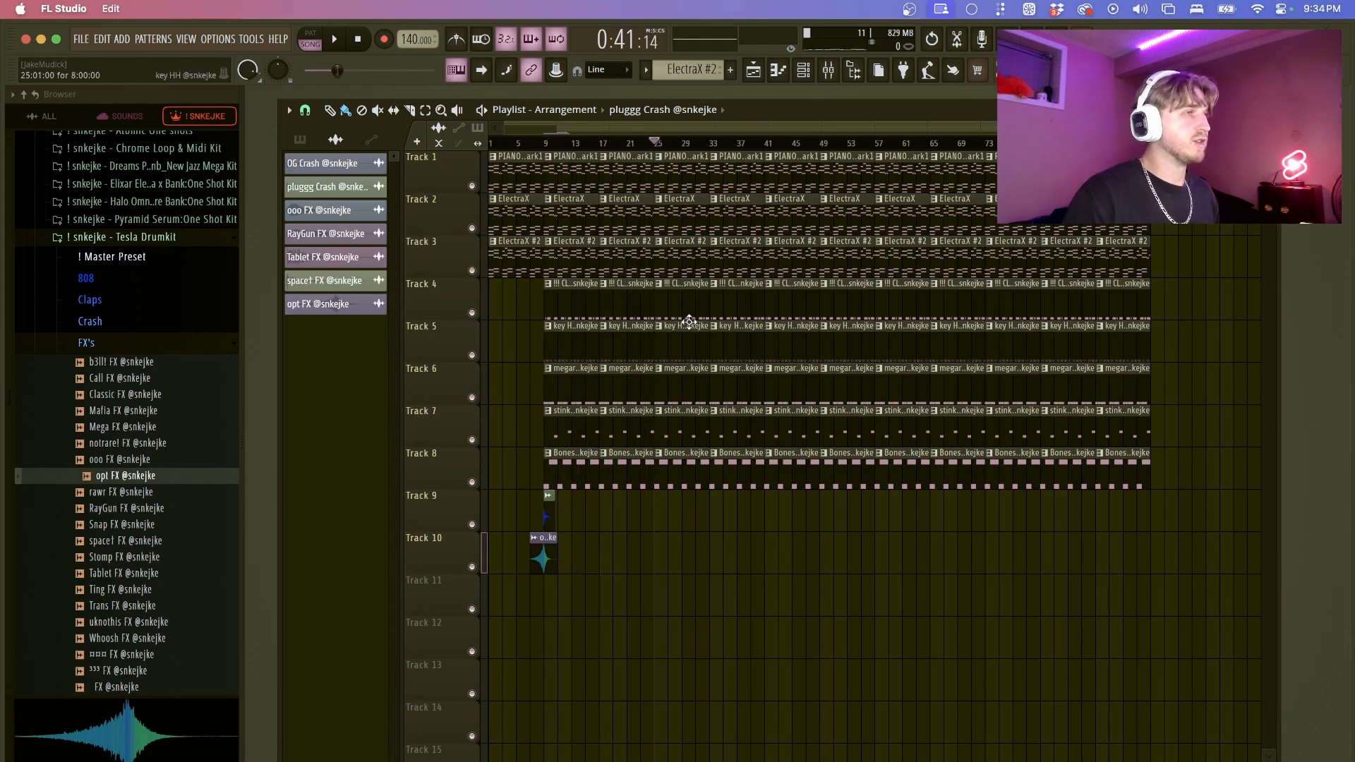
pyautogui.moveTo(685, 301); pyautogui.dragTo(698, 629)
pyautogui.press('Delete')
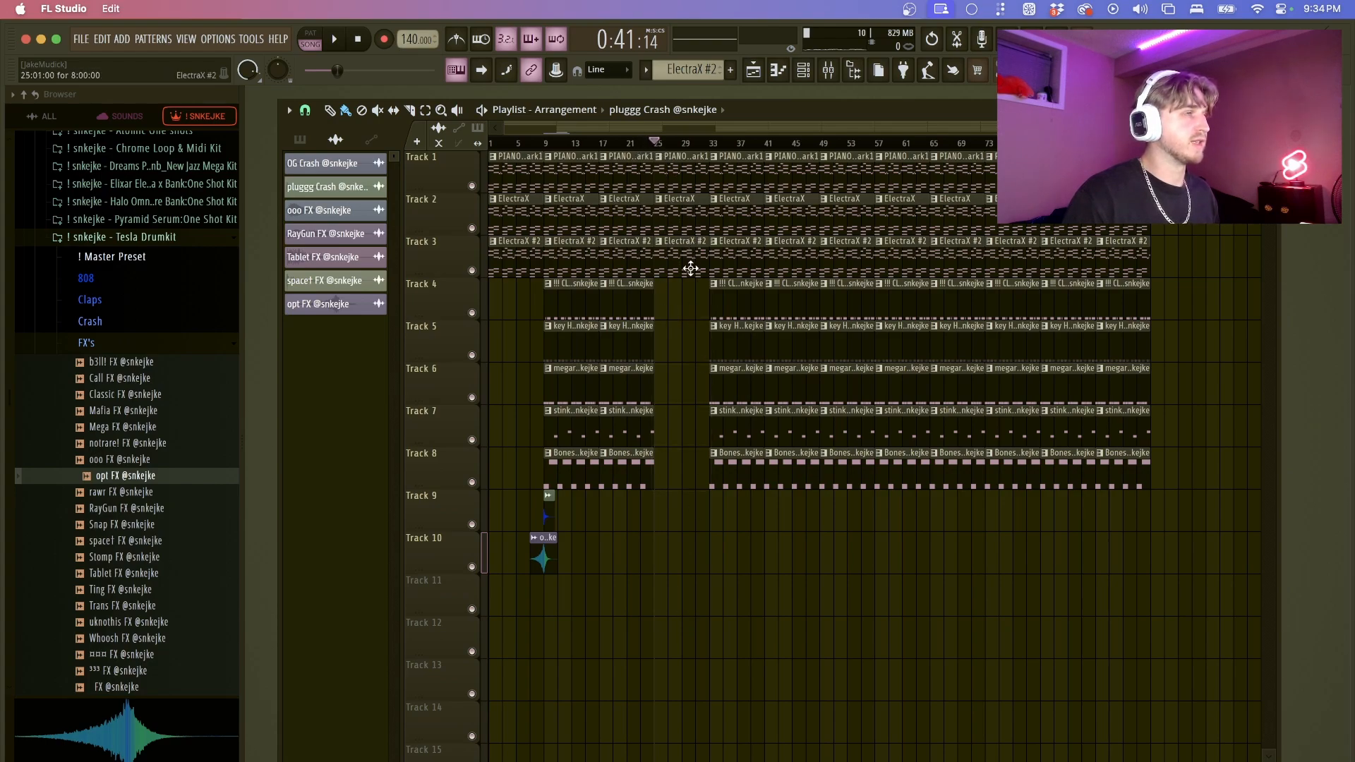
pyautogui.rightClick(683, 220)
pyautogui.moveTo(649, 143)
pyautogui.mouseDown()
pyautogui.moveTo(635, 143)
pyautogui.moveTo(662, 142)
pyautogui.moveTo(651, 144)
pyautogui.mouseUp()
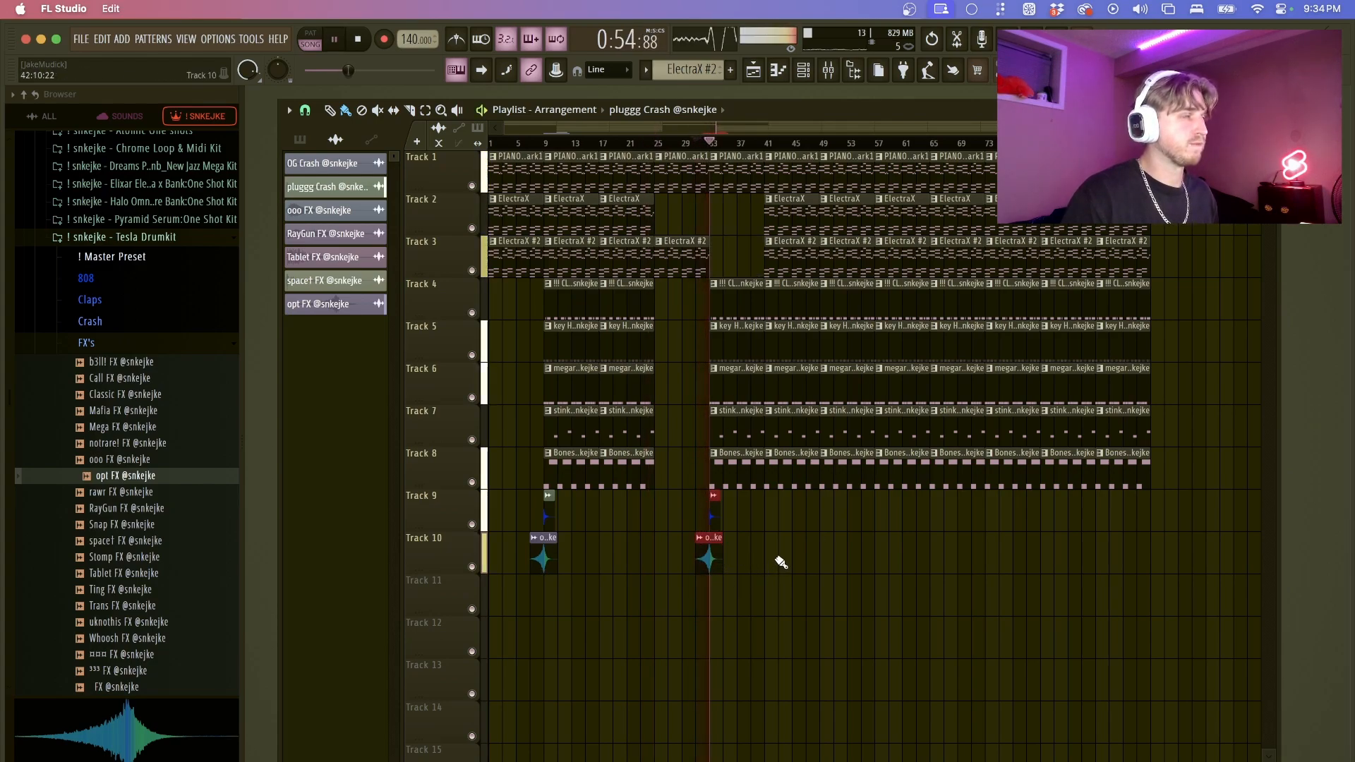
# - Remove the ElectraX #2 clip on Track 3 at bar 41 and duplicate bars 1 to 48 of the arrangement to bar 49
pyautogui.rightClick(794, 258)
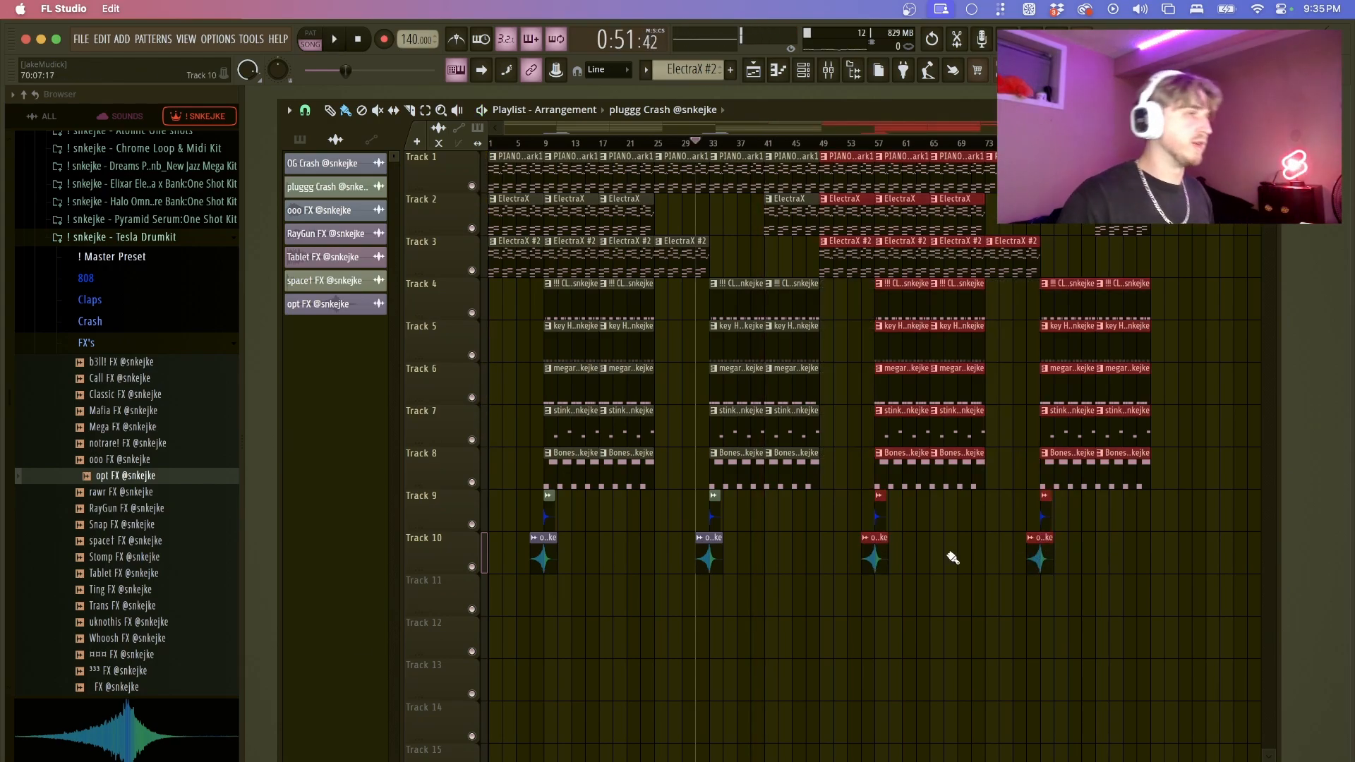
pyautogui.press('super+d')
# - Create a volume automation clip for the CHROME MASTER mixer track and shape a fade-out from about bar 93 to 0% at bar 97
pyautogui.click(829, 83)
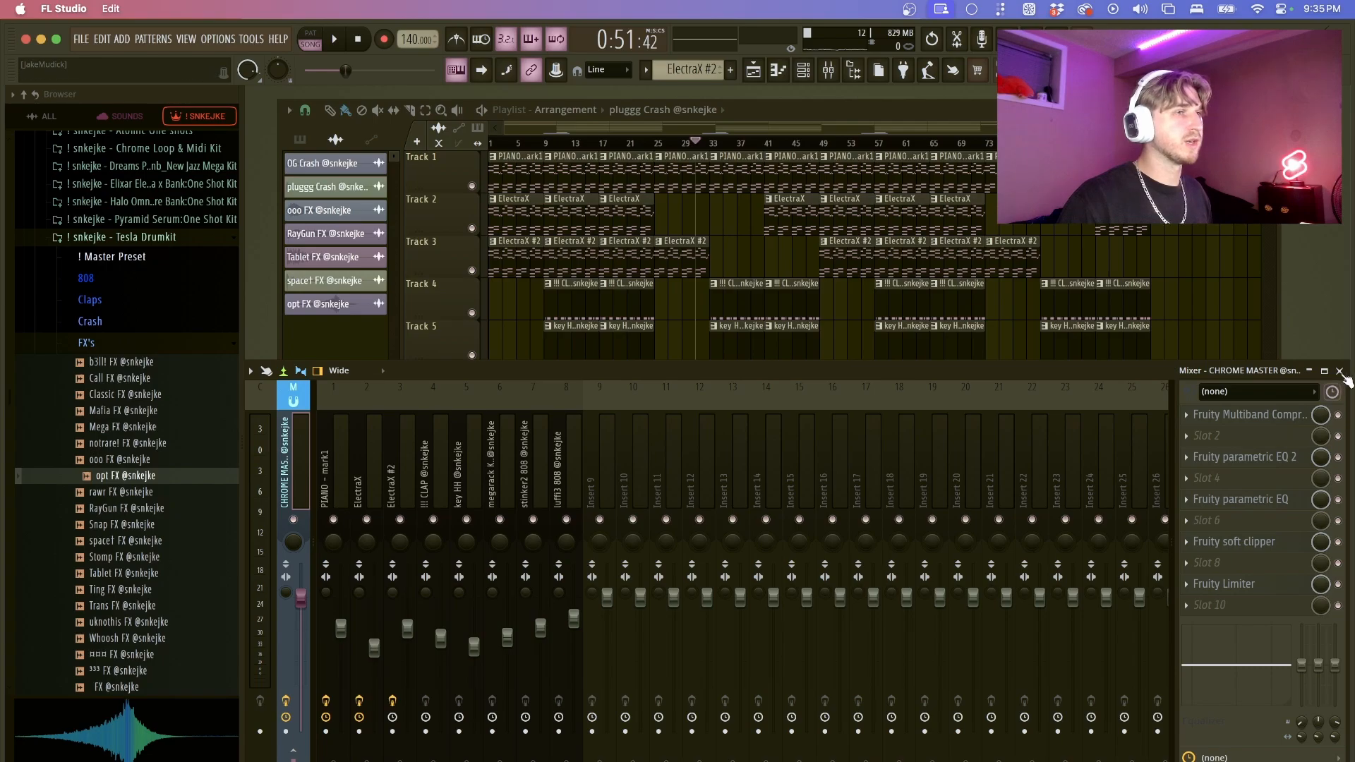
pyautogui.click(1340, 372)
pyautogui.click(830, 73)
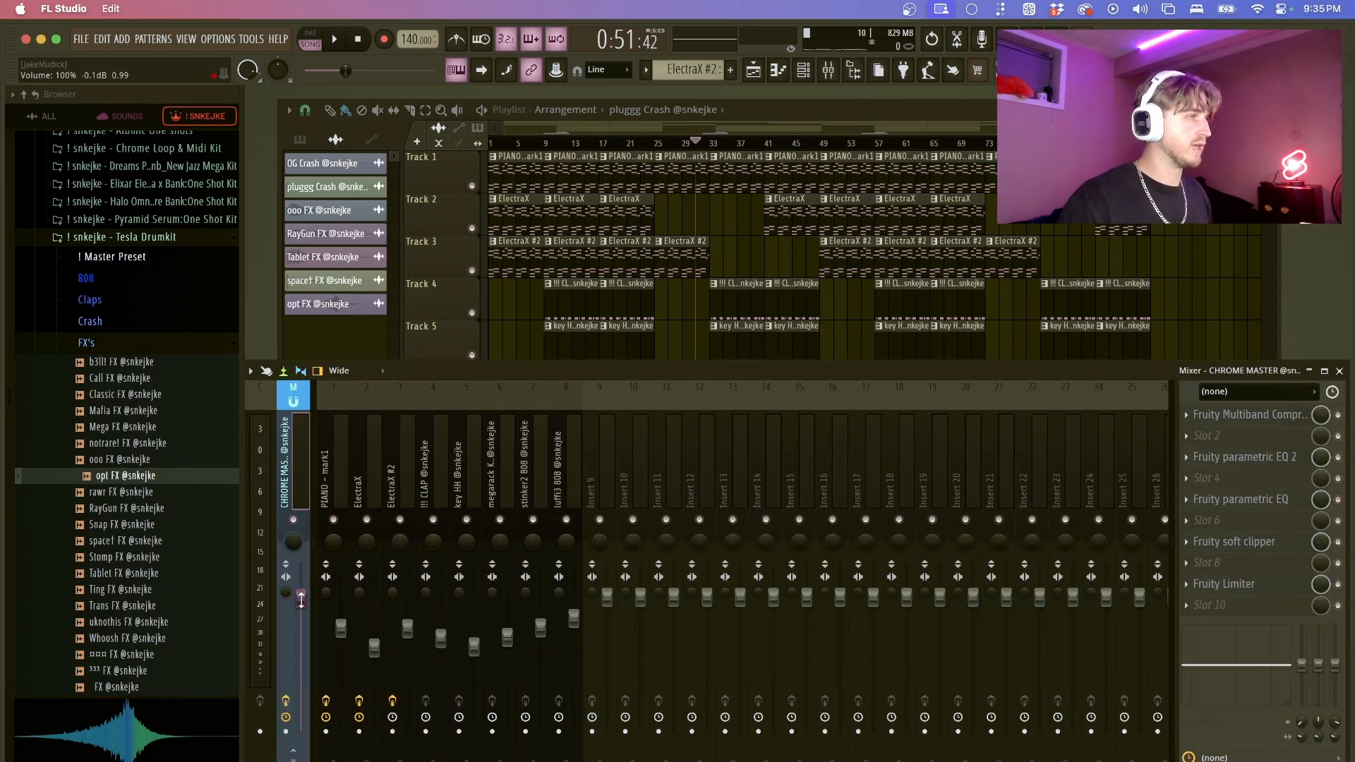
pyautogui.rightClick(297, 600)
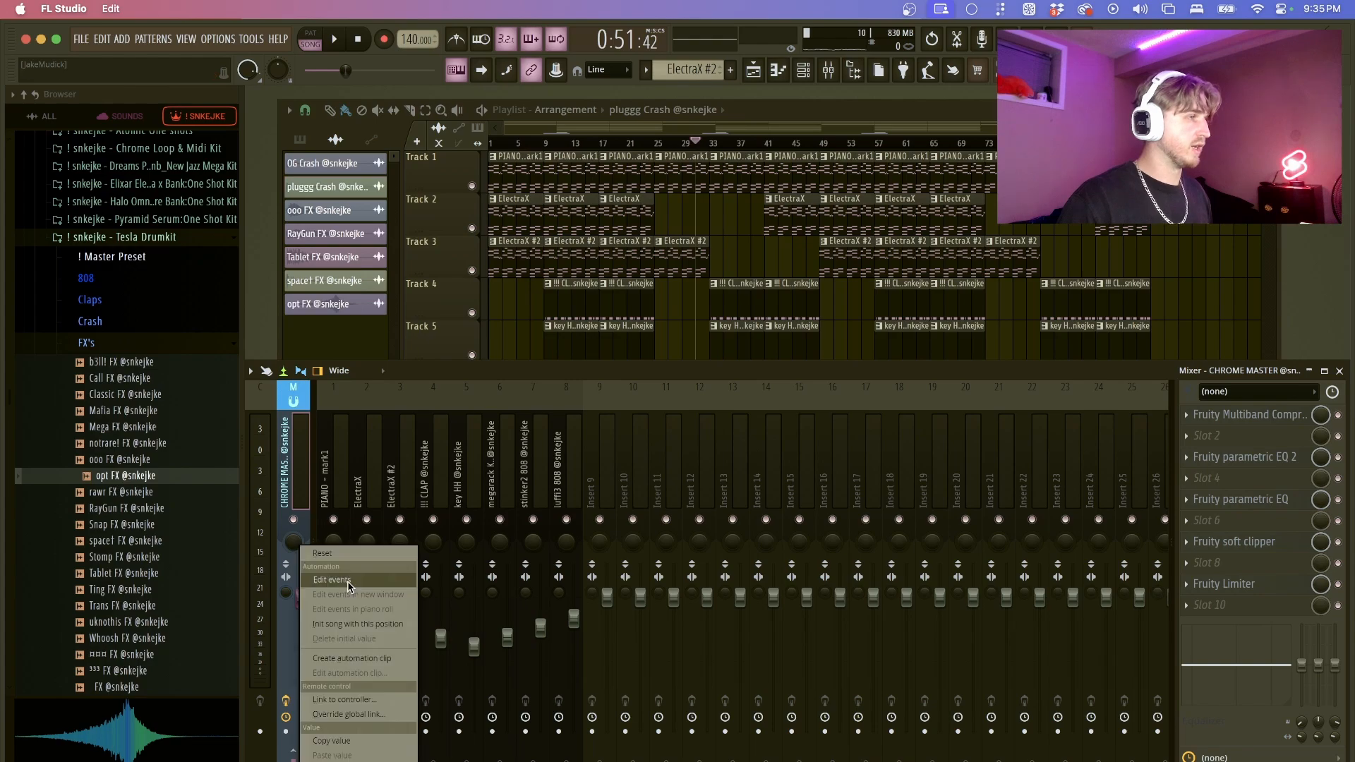
pyautogui.click(362, 662)
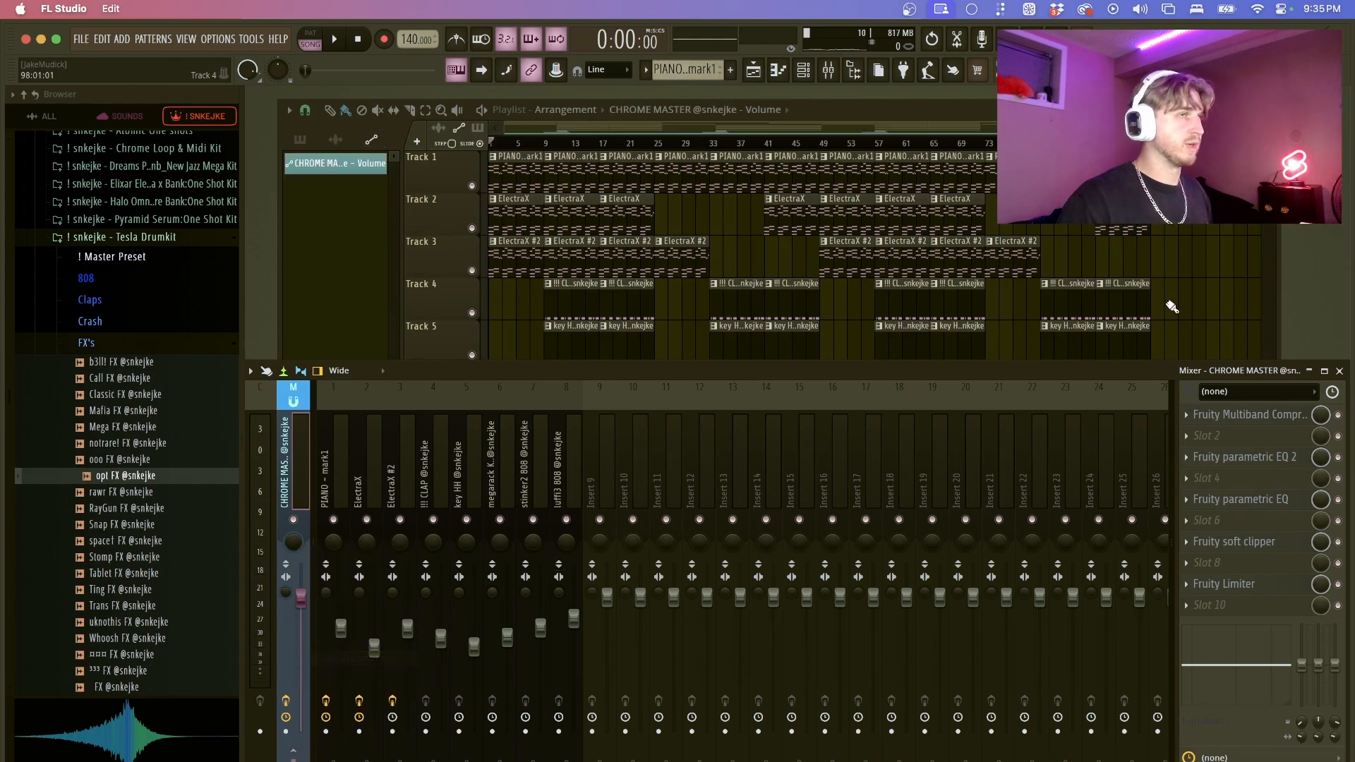
pyautogui.rightClick(1126, 595)
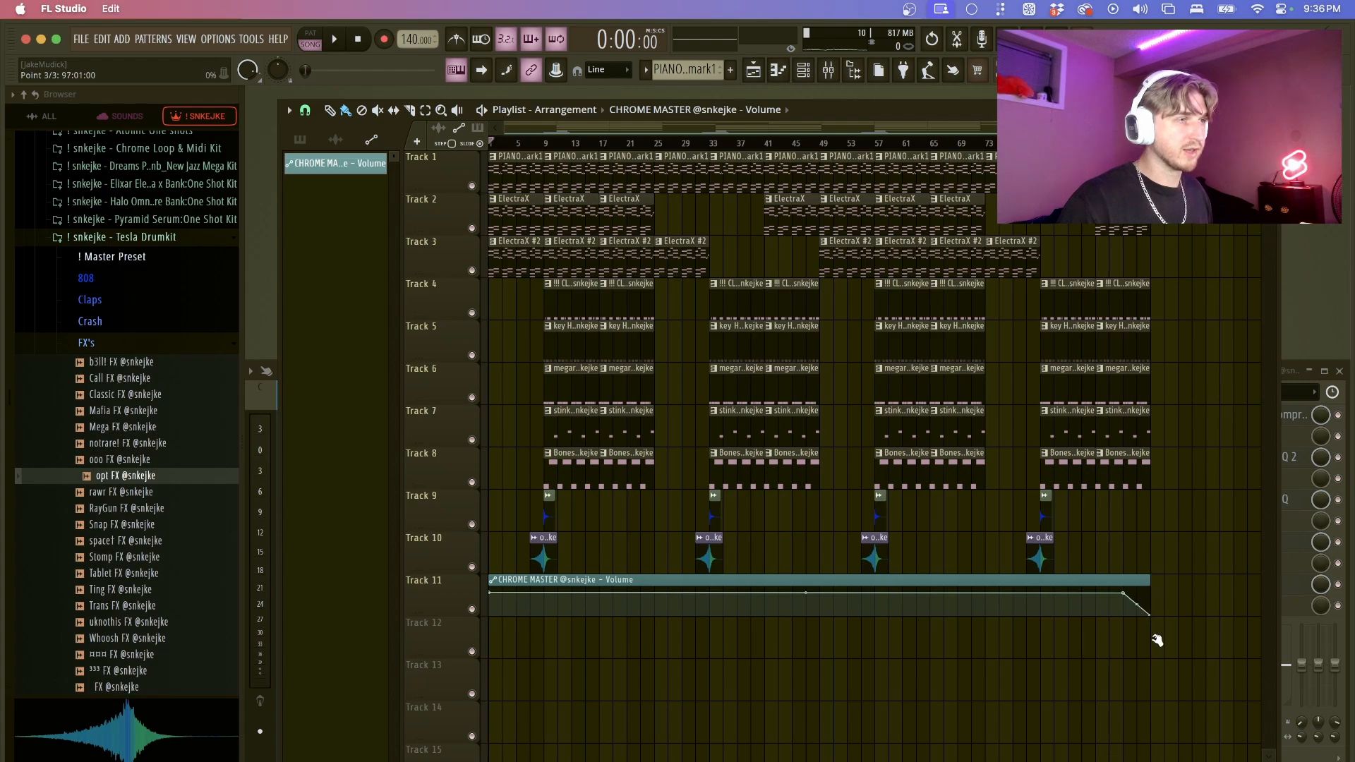
# - Play back the faded ending of the arrangement, stop playback and hide the playlist
pyautogui.press('space')
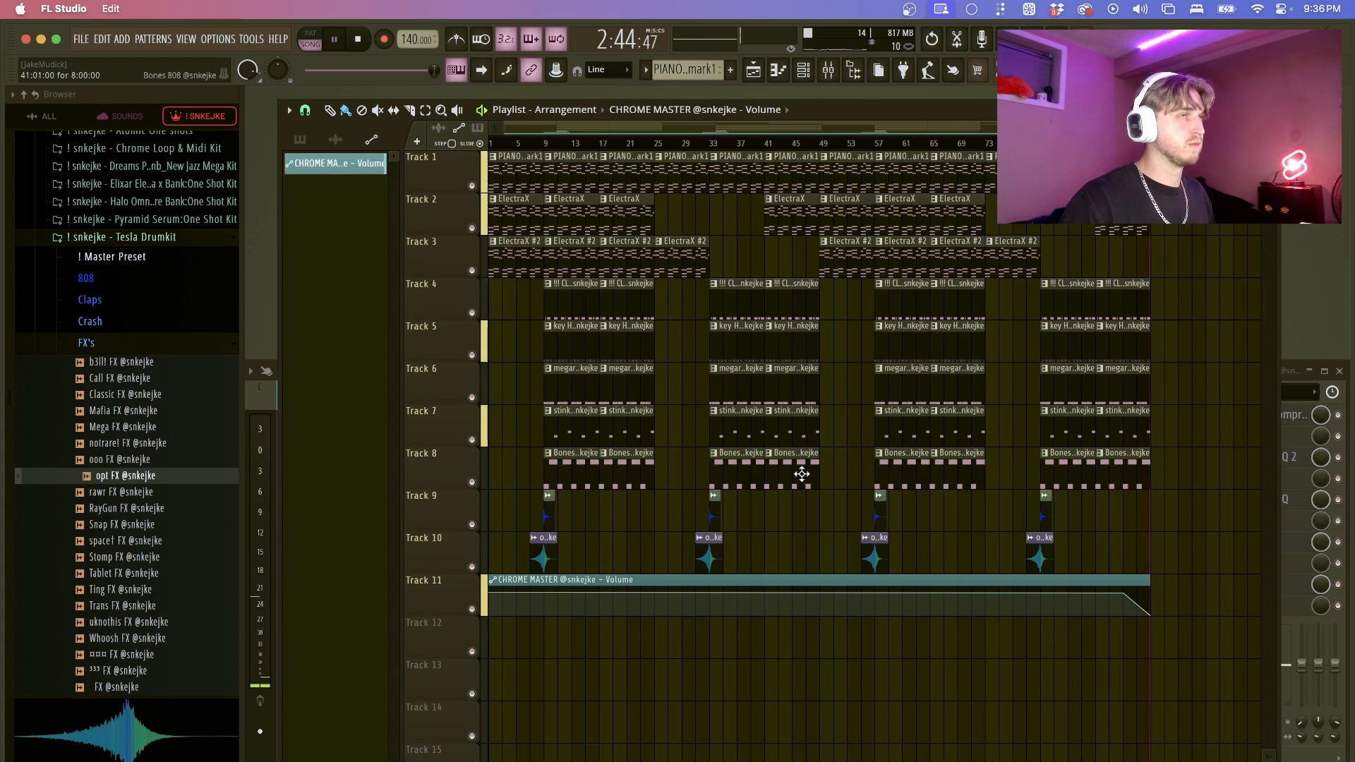
pyautogui.press('space')
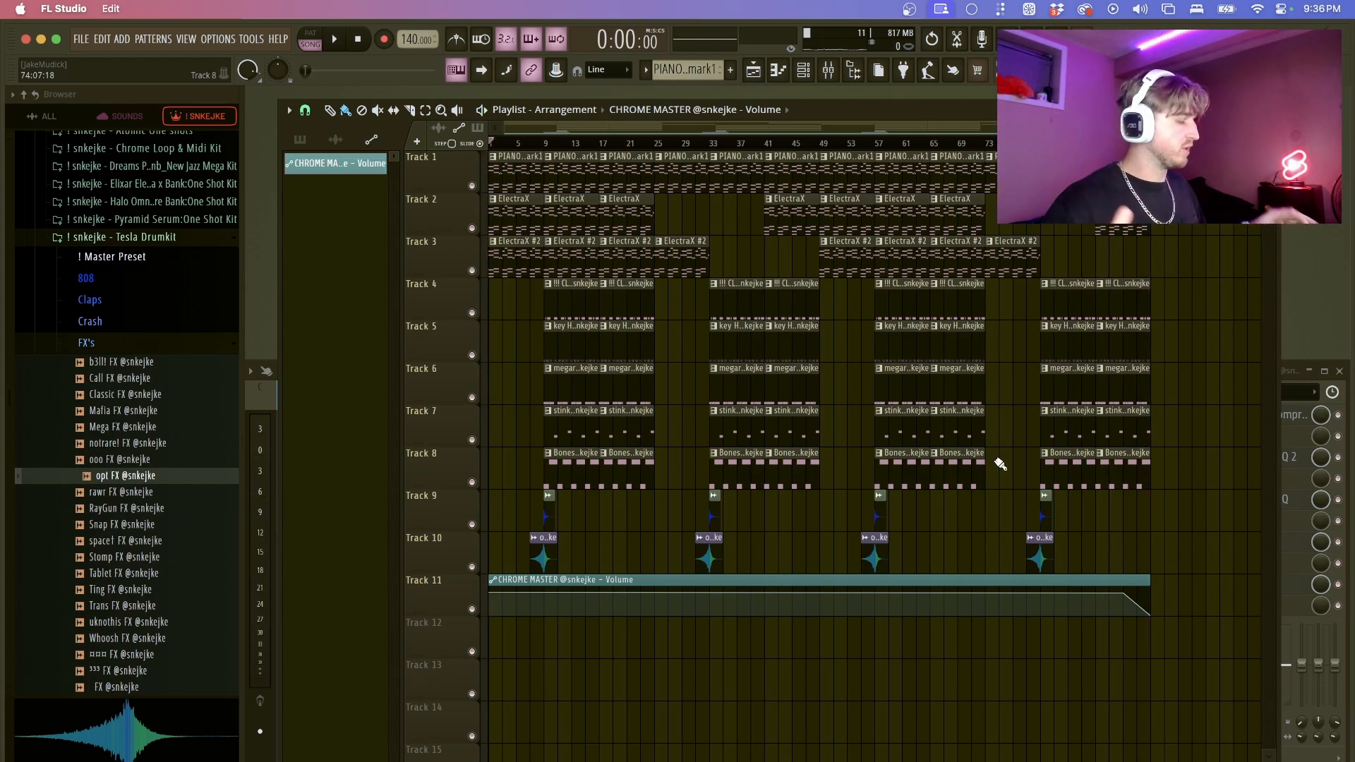
pyautogui.press('F5')
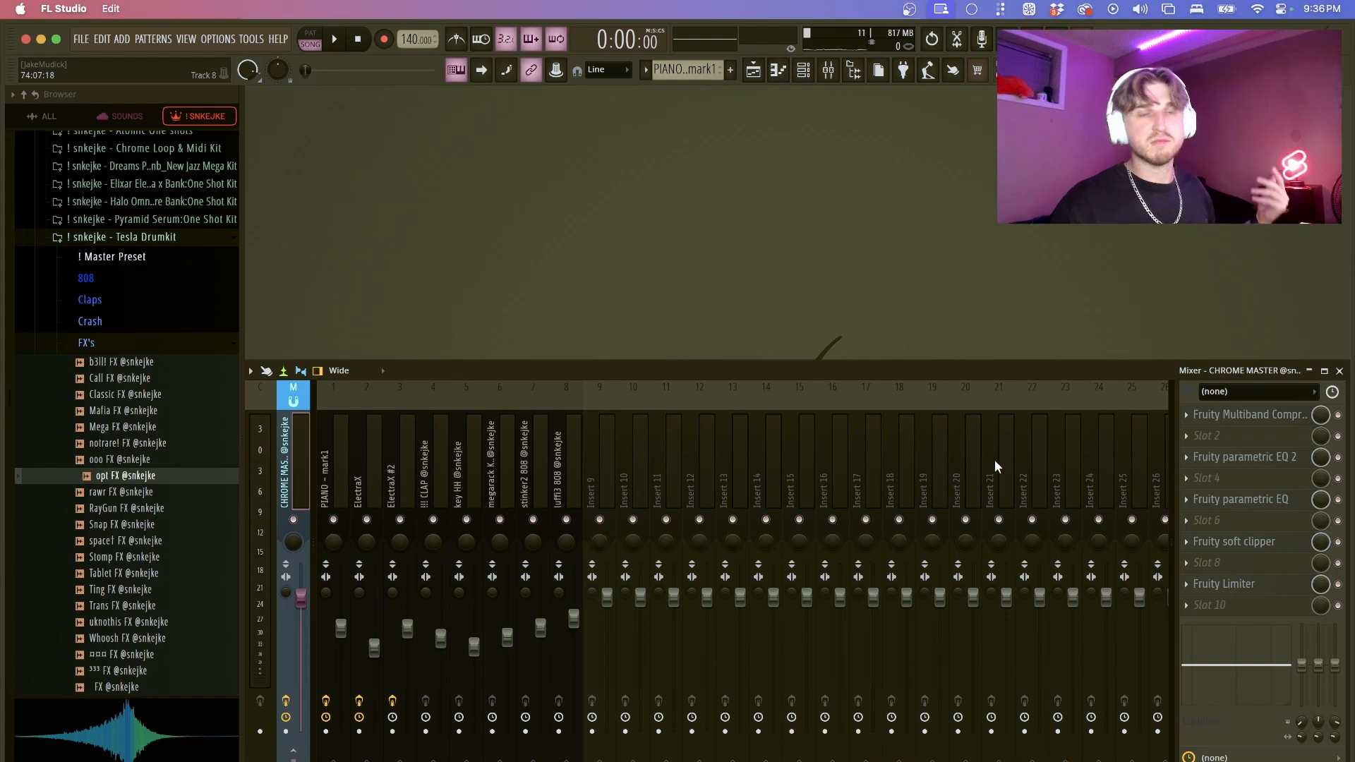